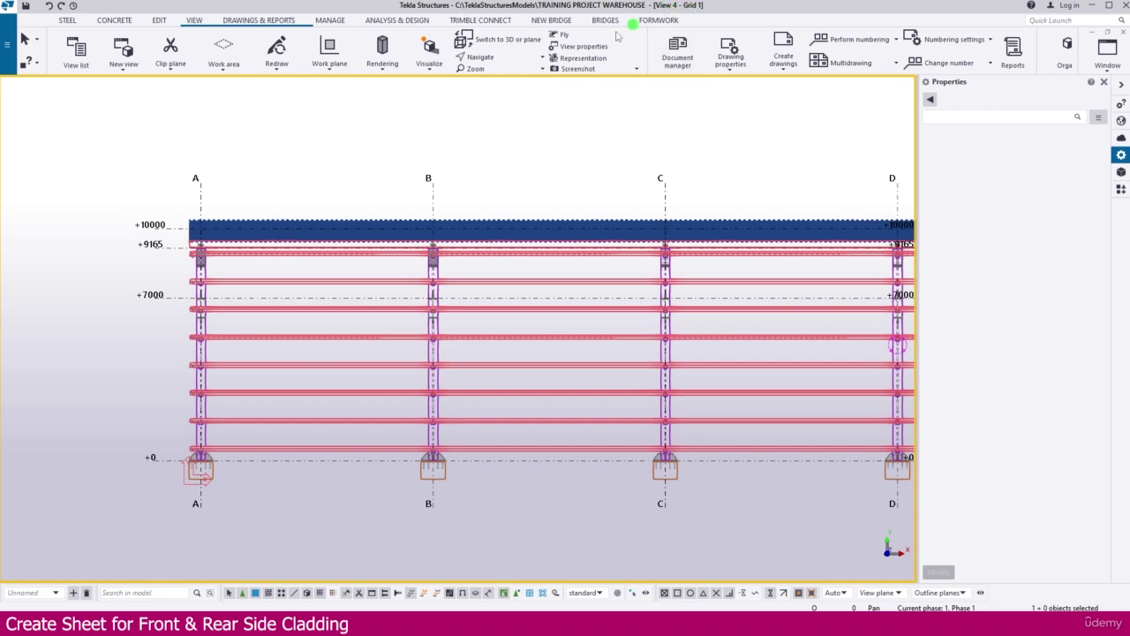
Start a new steel beam with the properties copied from a roofing sheet and name it FRONT & REAR SHEET
scroll(203, 303, "up", 5)
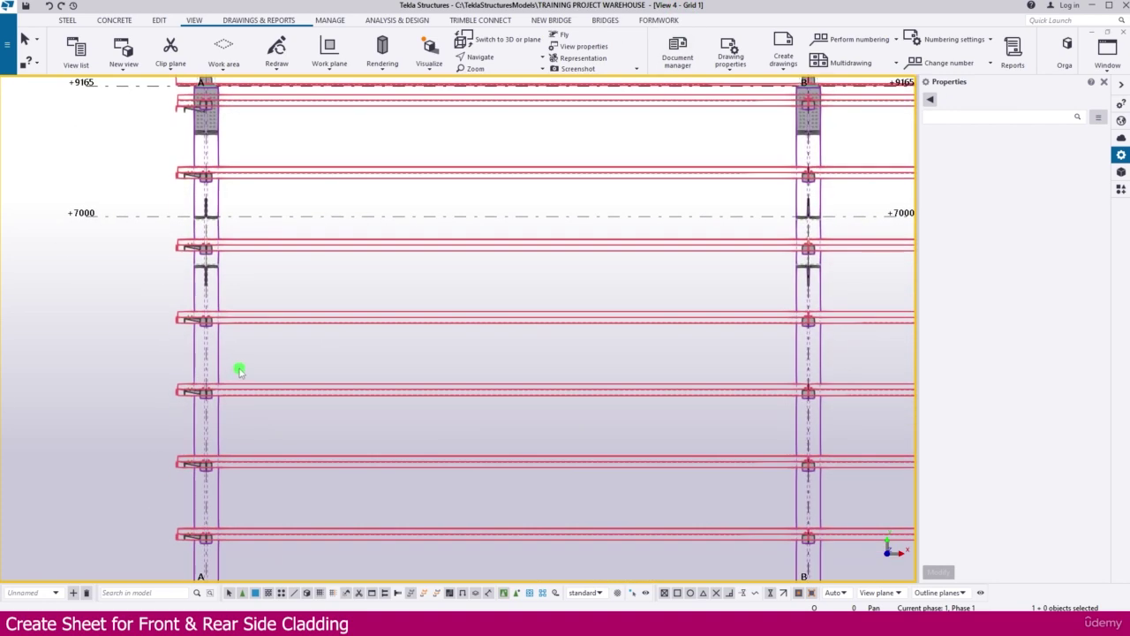
scroll(238, 371, "down", 2)
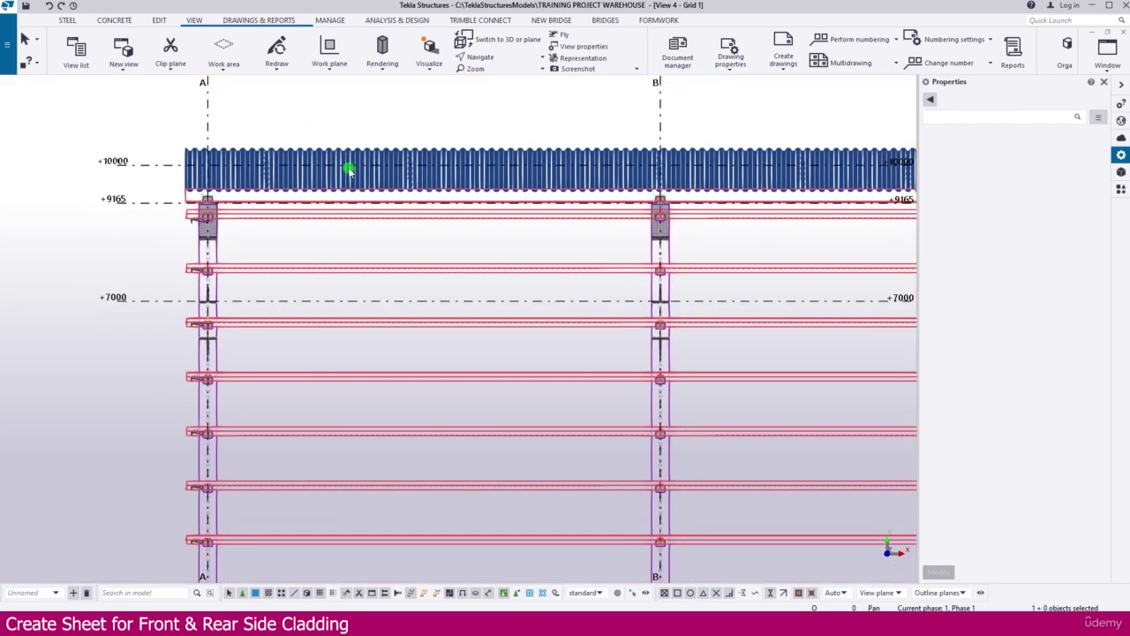
left_click(350, 168)
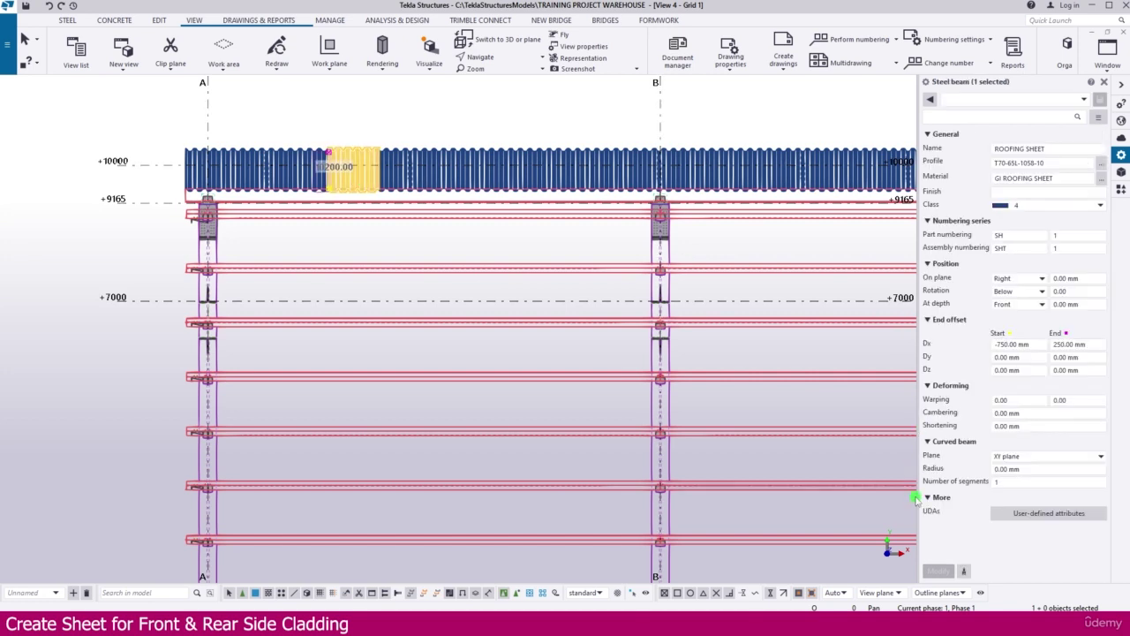
left_click(965, 572)
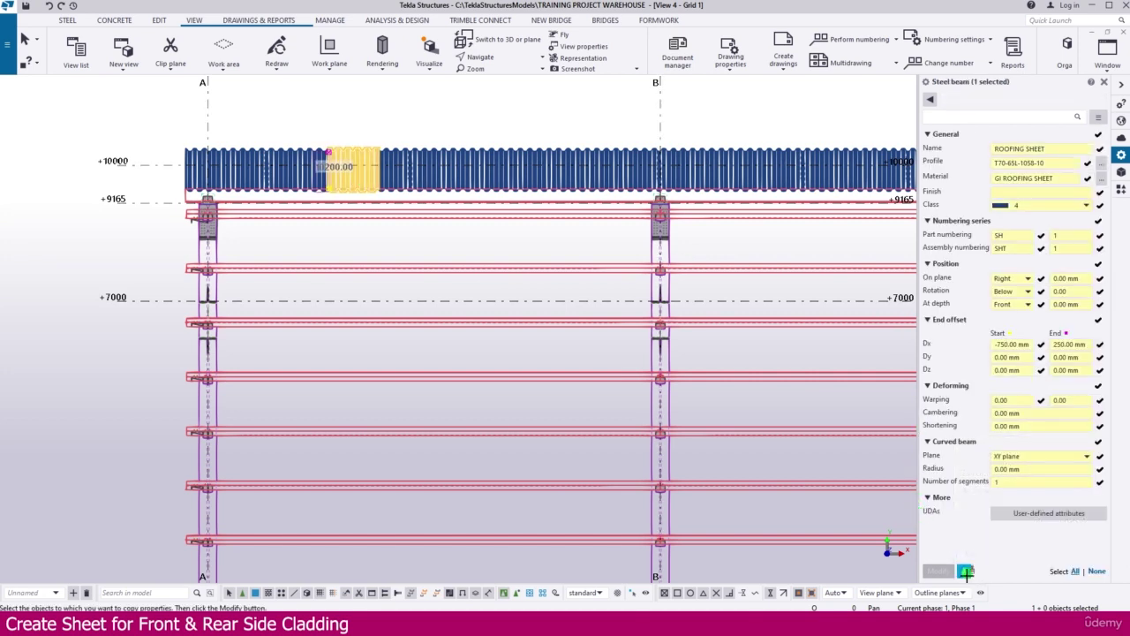
left_click(67, 22)
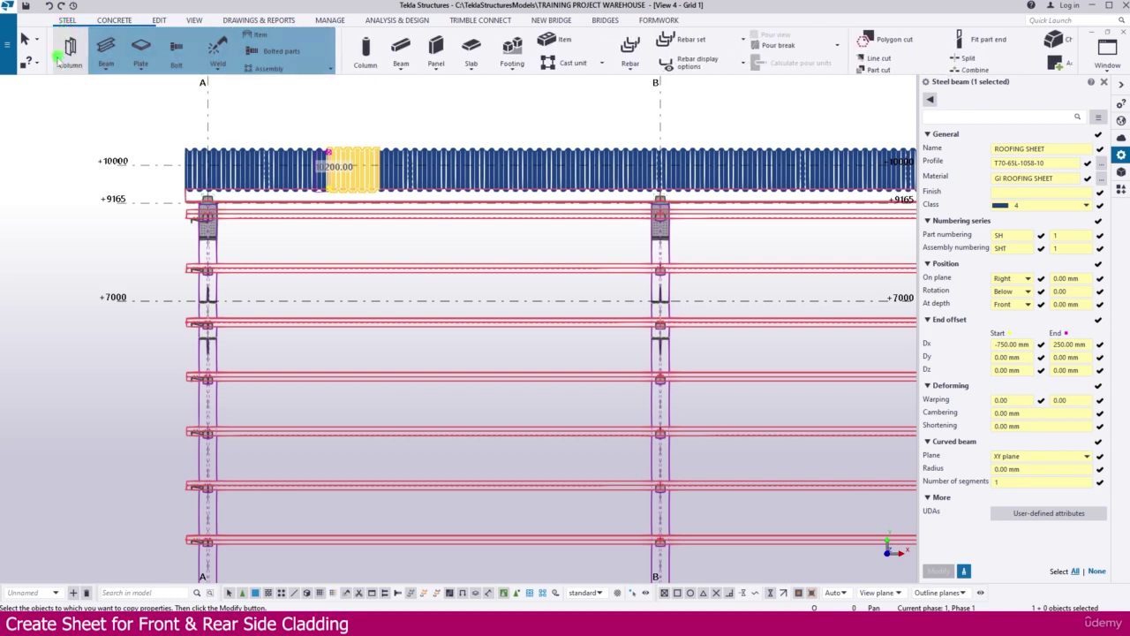
left_click(106, 69)
left_click(118, 86)
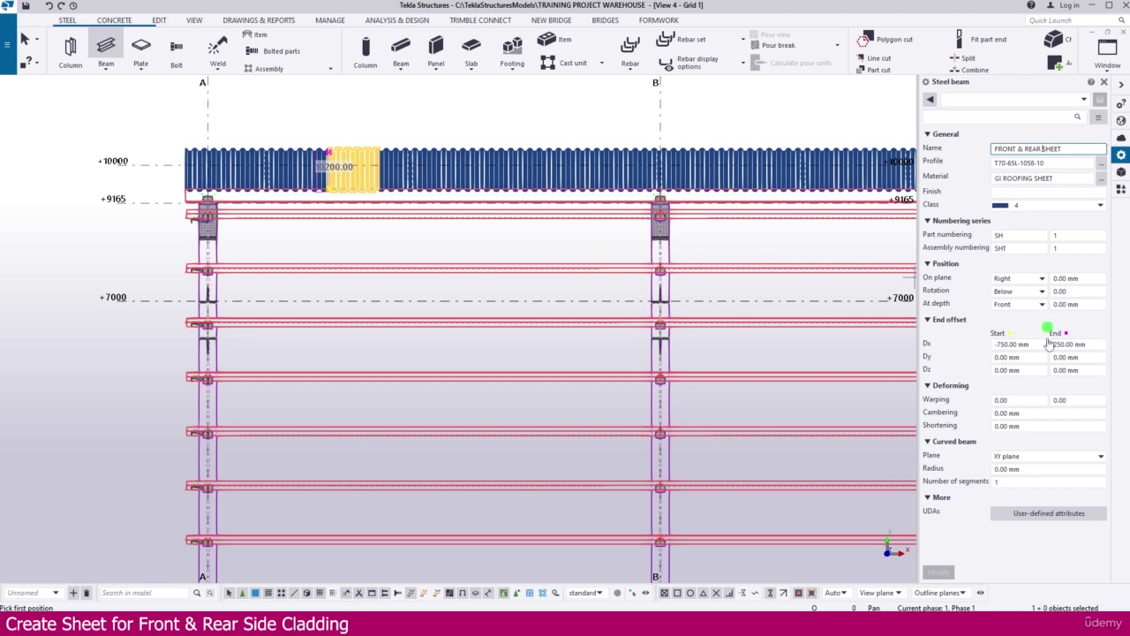
key("Tab")
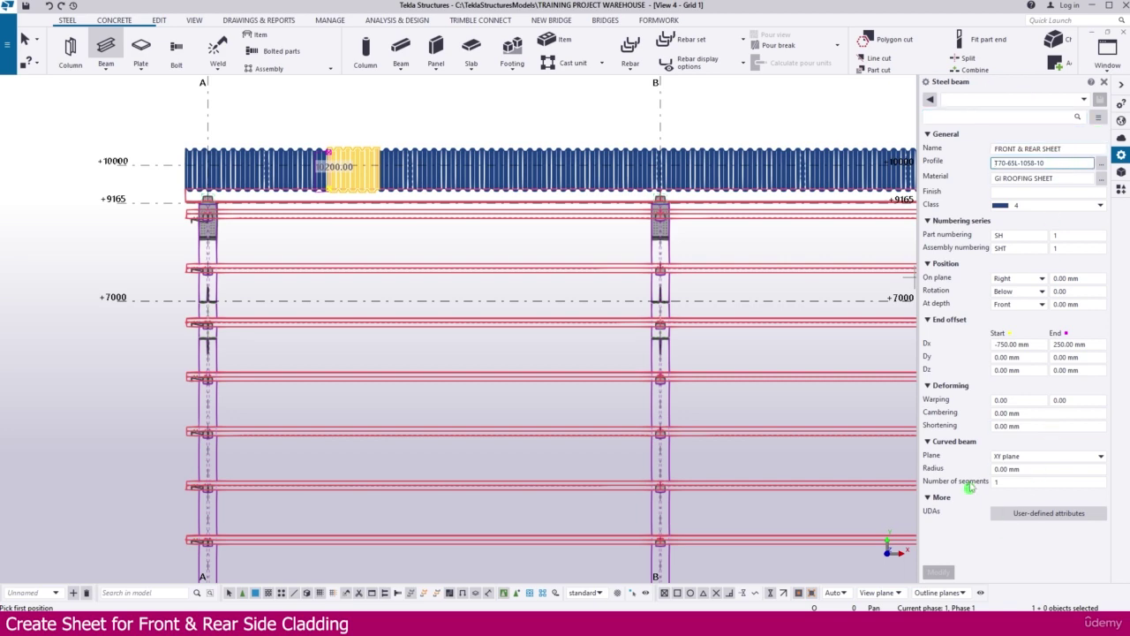
Place the sheet at grid A from the lower outer corner of the bottom girt's end up to the top girt's end
scroll(499, 466, "down", 4)
scroll(341, 451, "up", 6)
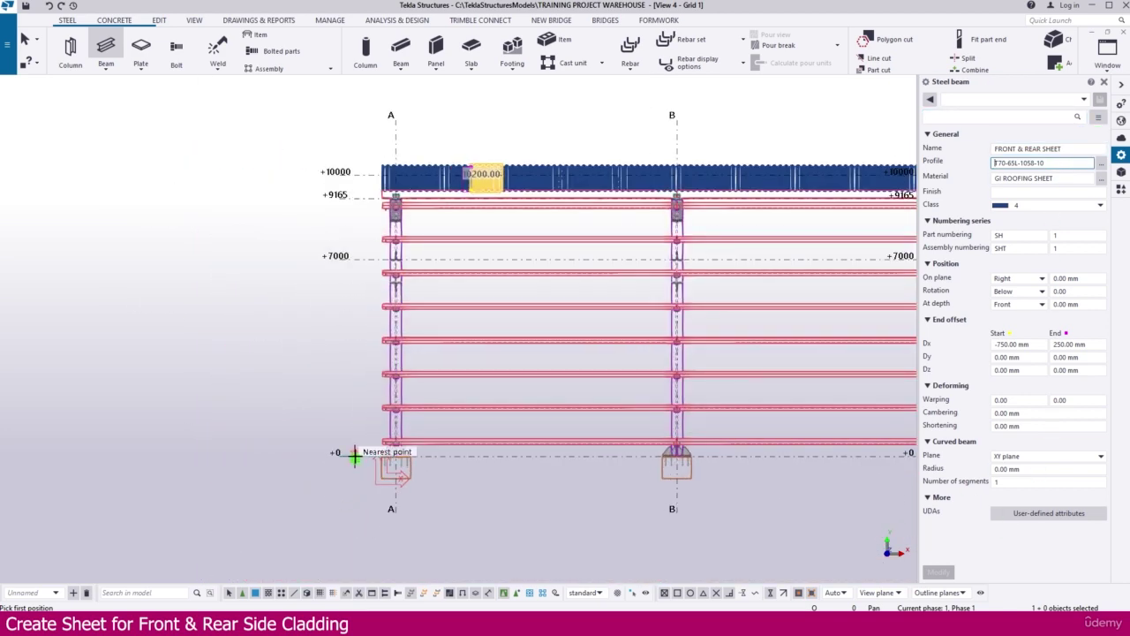
scroll(367, 439, "up", 8)
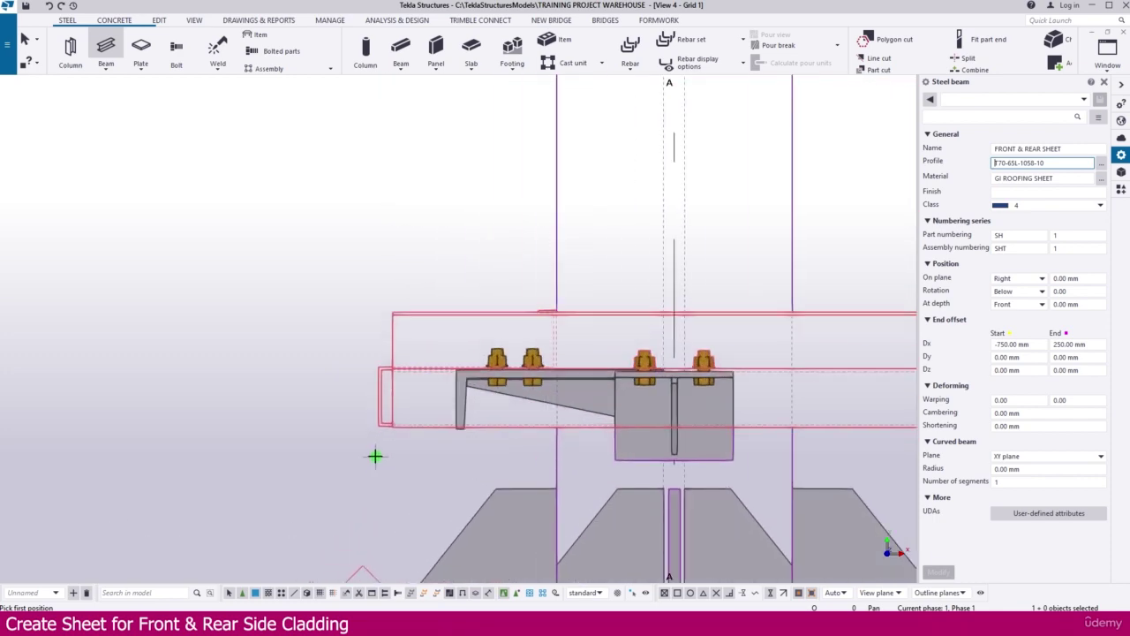
left_click(380, 421)
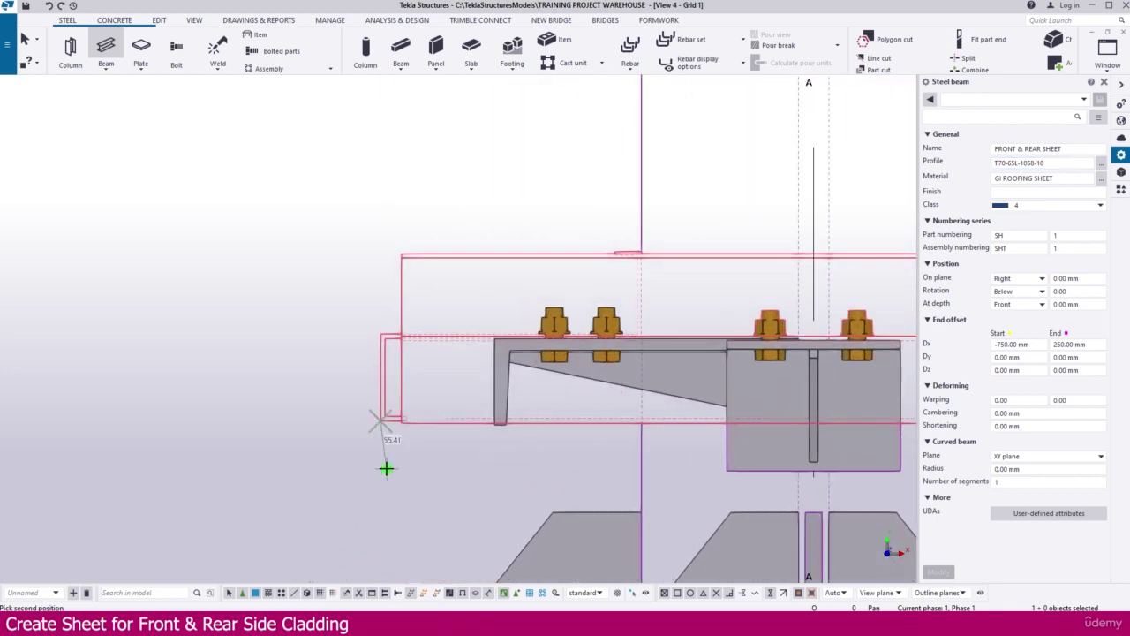
scroll(396, 466, "down", 6)
middle_click_drag(414, 343, 387, 504)
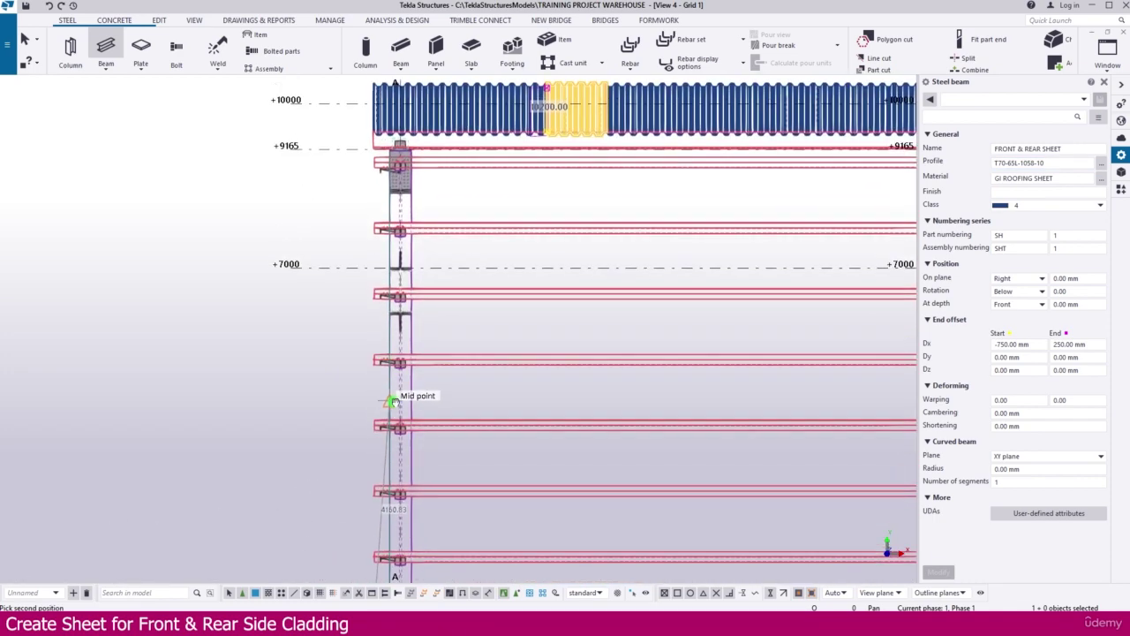
middle_click_drag(366, 156, 356, 260)
scroll(356, 260, "up", 3)
scroll(361, 302, "up", 8)
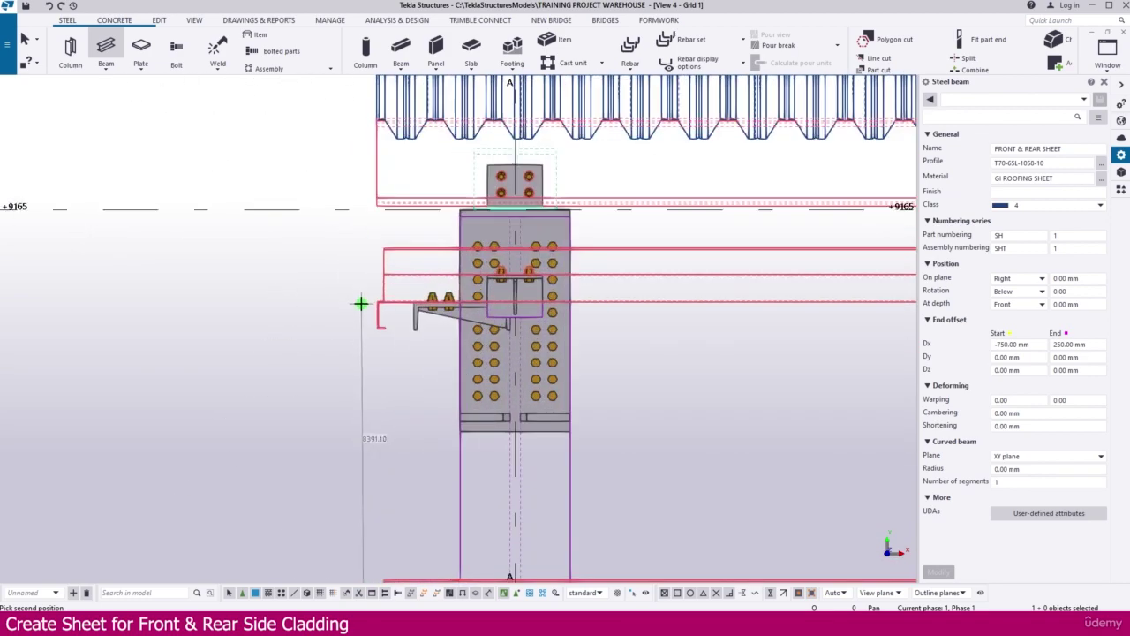
left_click(386, 298)
scroll(329, 258, "down", 8)
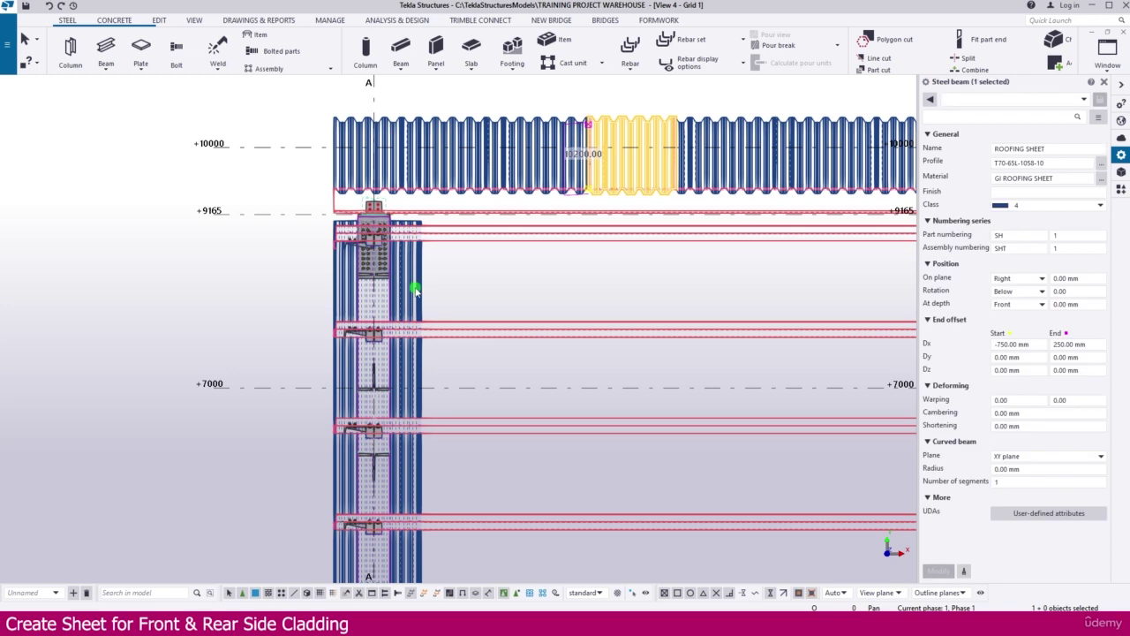
Rotate the newly placed sheet by 90 degrees
left_click(419, 281)
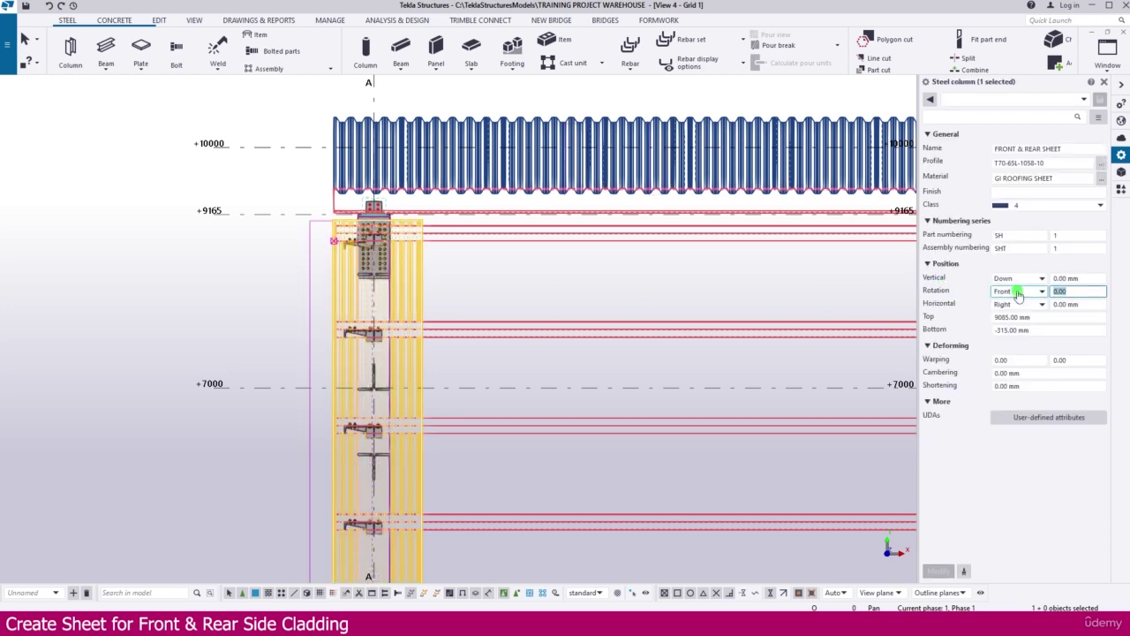
type("90")
key("Return")
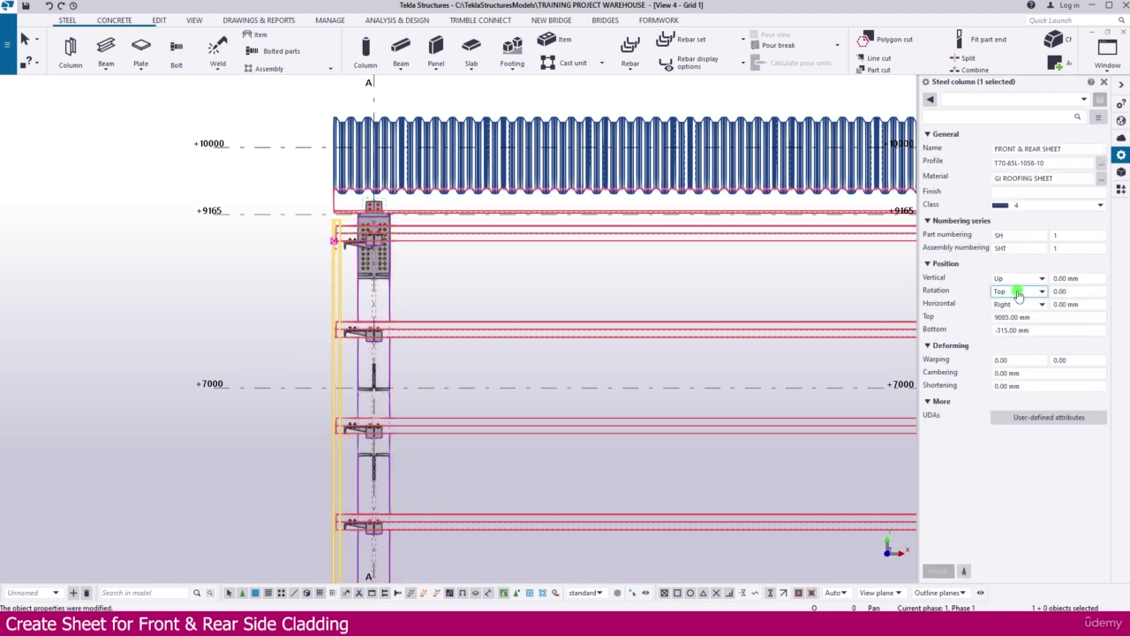
scroll(359, 229, "up", 5)
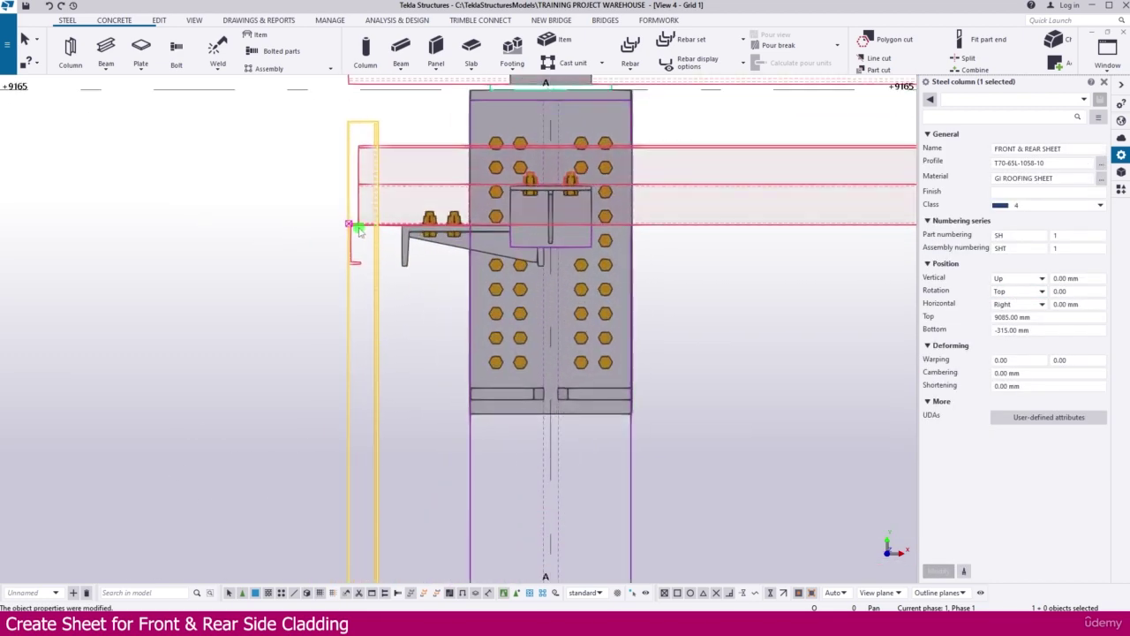
Switch to the isometric view and rotate the front and rear sheet at corner A-1 by a further 180 degrees
key("ctrl+Tab")
left_click(422, 291)
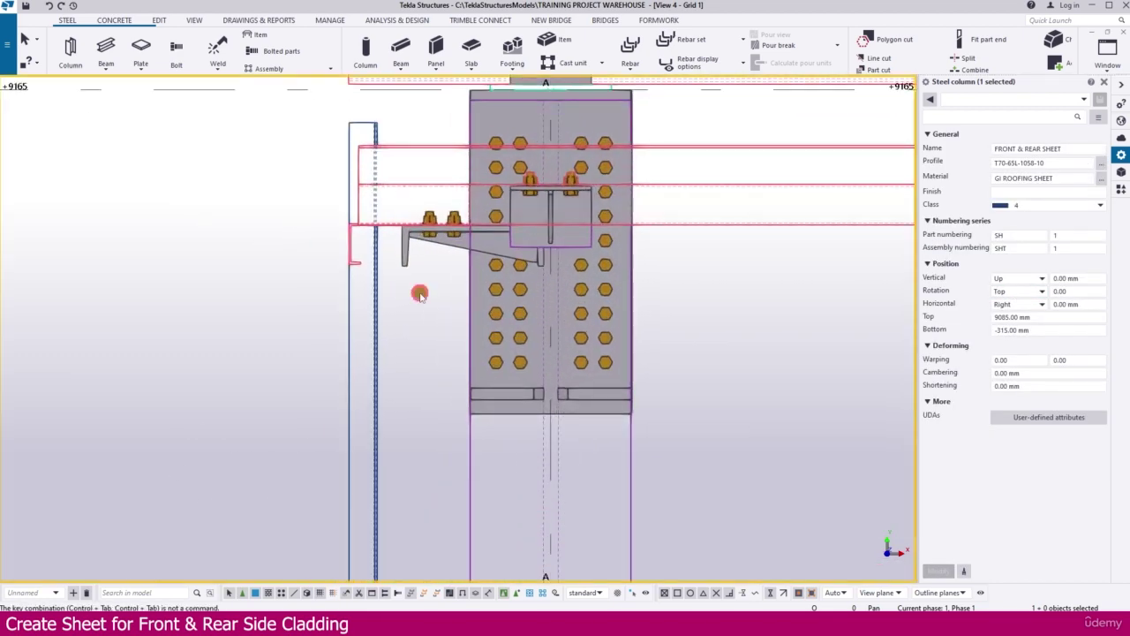
key("ctrl+Tab")
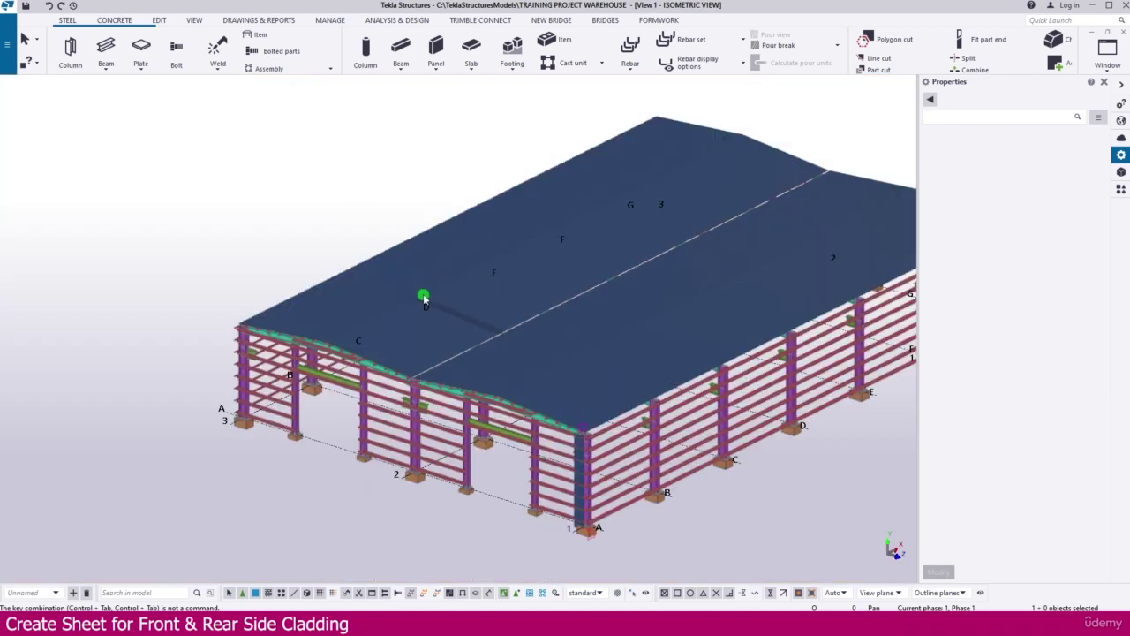
scroll(583, 521, "up", 8)
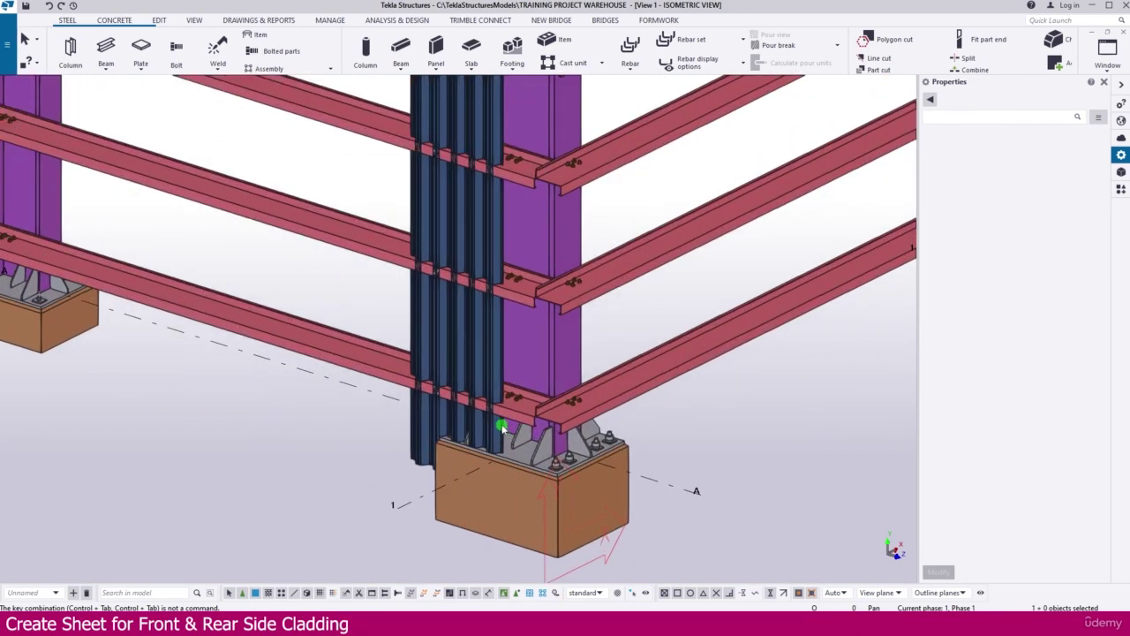
left_click(465, 316)
scroll(495, 430, "up", 2)
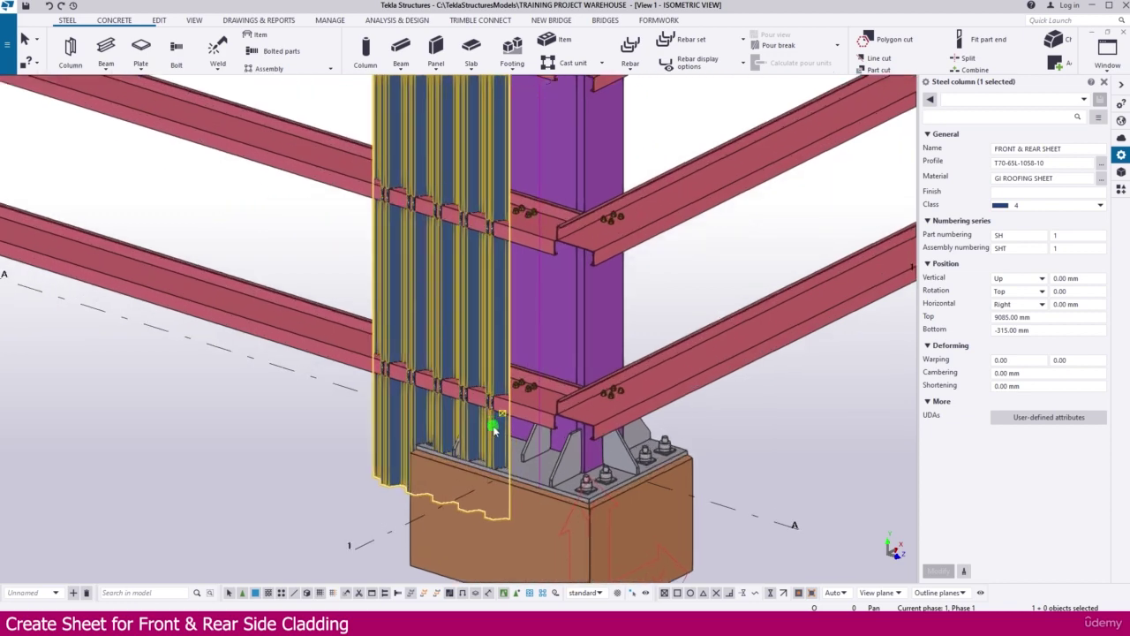
scroll(494, 430, "up", 1)
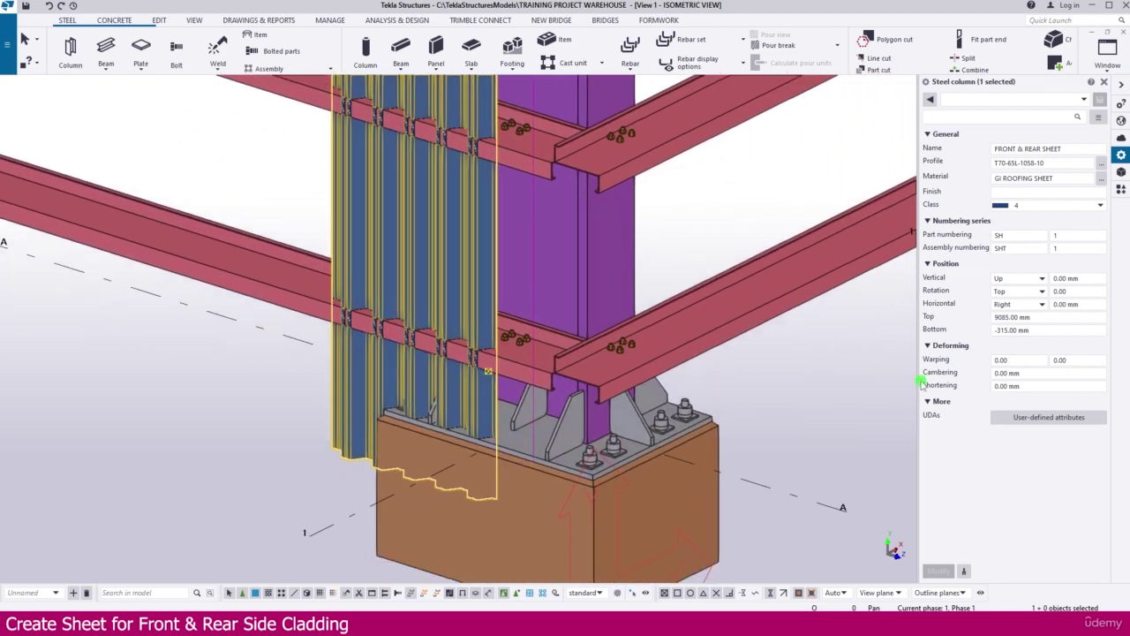
double_click(1074, 291)
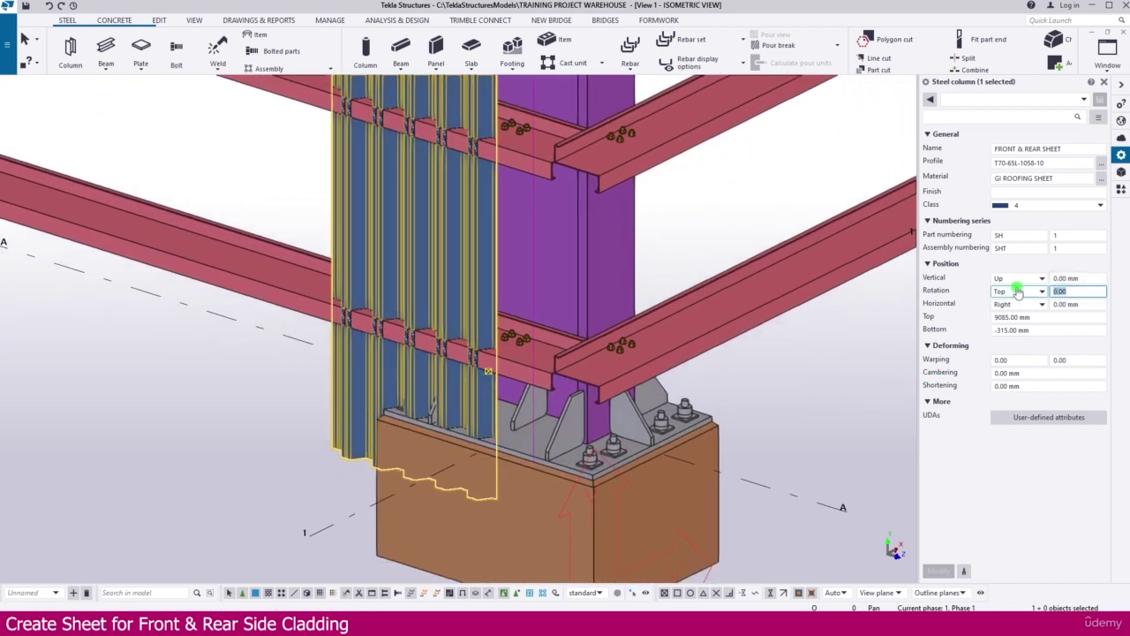
type("180")
key("Return")
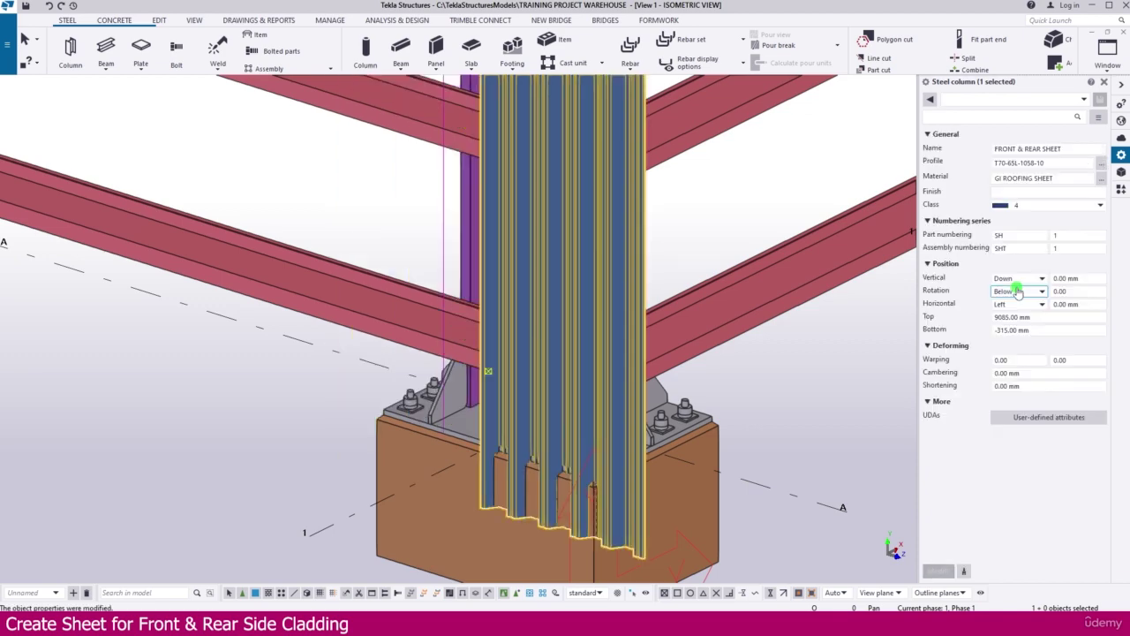
Try the Right horizontal position for the corner sheet and apply it
scroll(641, 431, "up", 2)
middle_click_drag(642, 450, 619, 252)
scroll(453, 333, "down", 3)
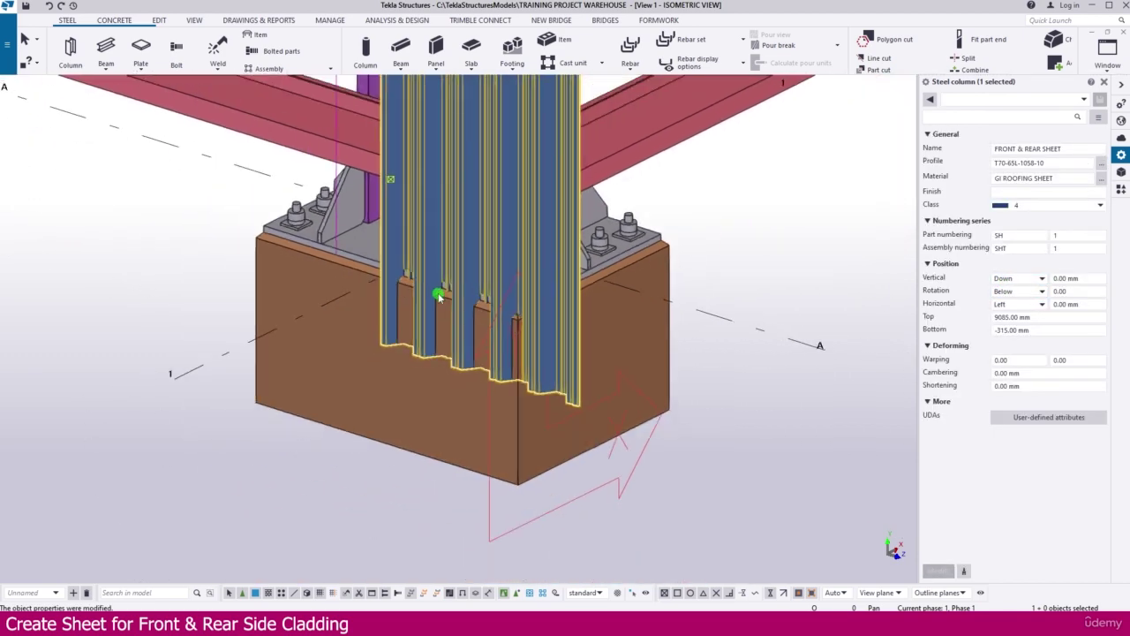
middle_click_drag(460, 316, 507, 315, "ctrl")
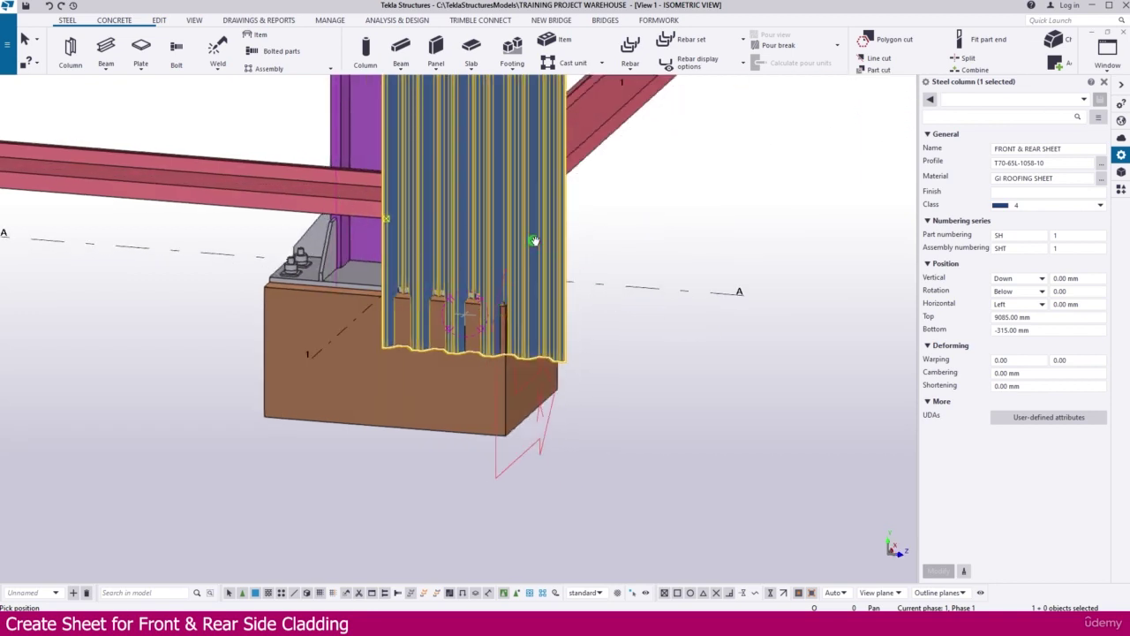
left_click(1059, 320)
left_click(1029, 304)
left_click(1003, 338)
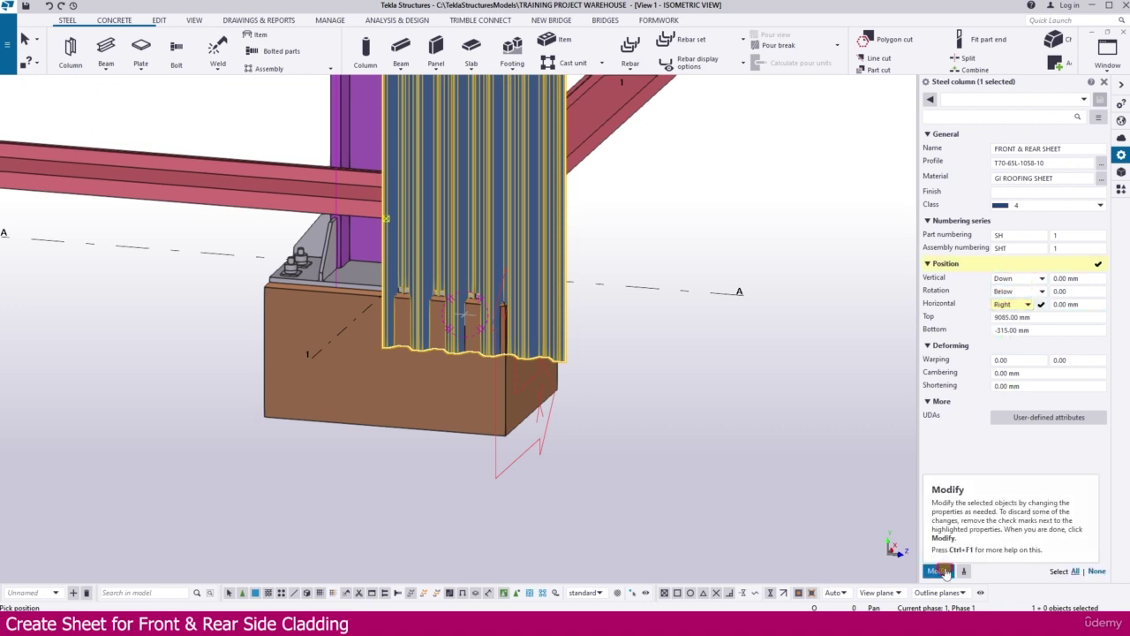
left_click(942, 571)
Set the corner sheet's vertical position to Up and its horizontal position to Left, and apply the changes
left_click(1020, 291)
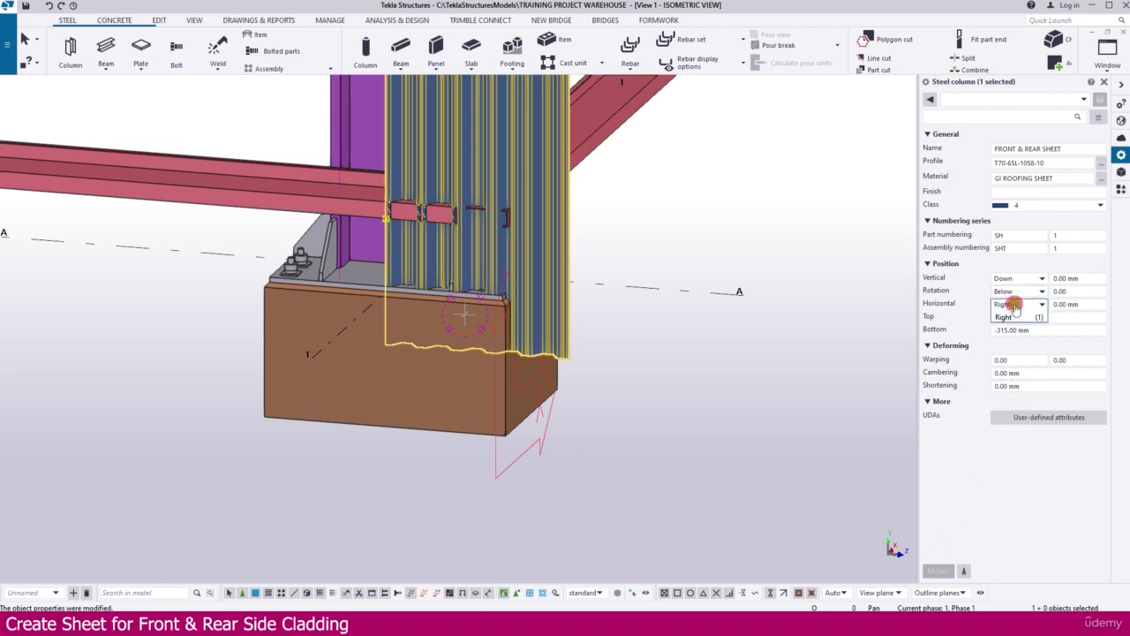
left_click(1007, 325)
left_click(1022, 279)
left_click(1001, 303)
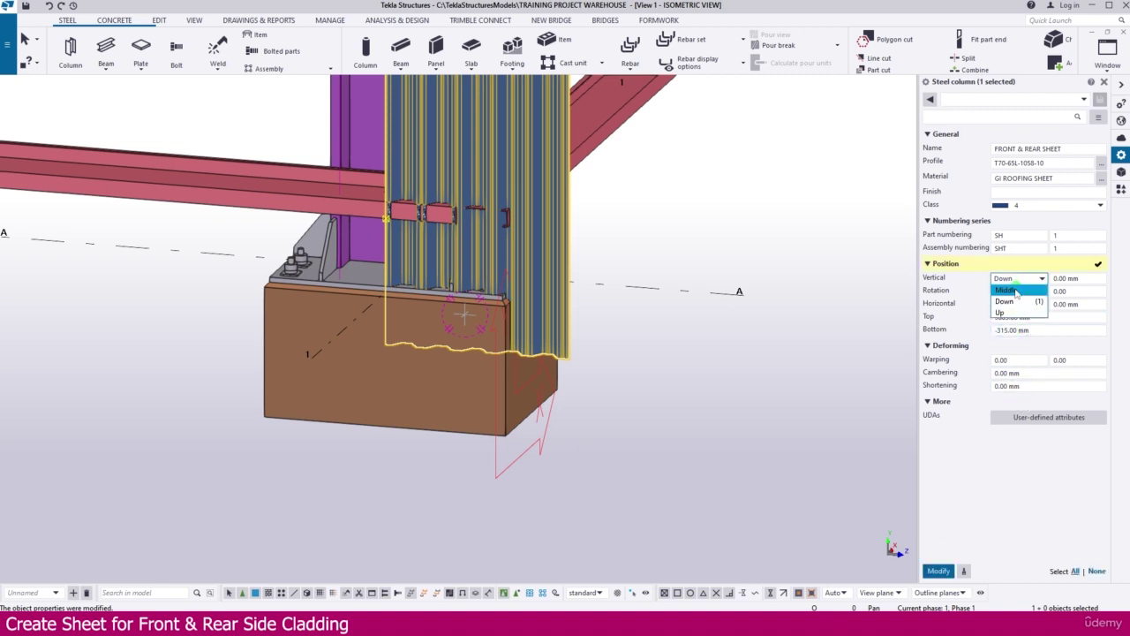
left_click(1025, 304)
left_click(1005, 325)
left_click(939, 572)
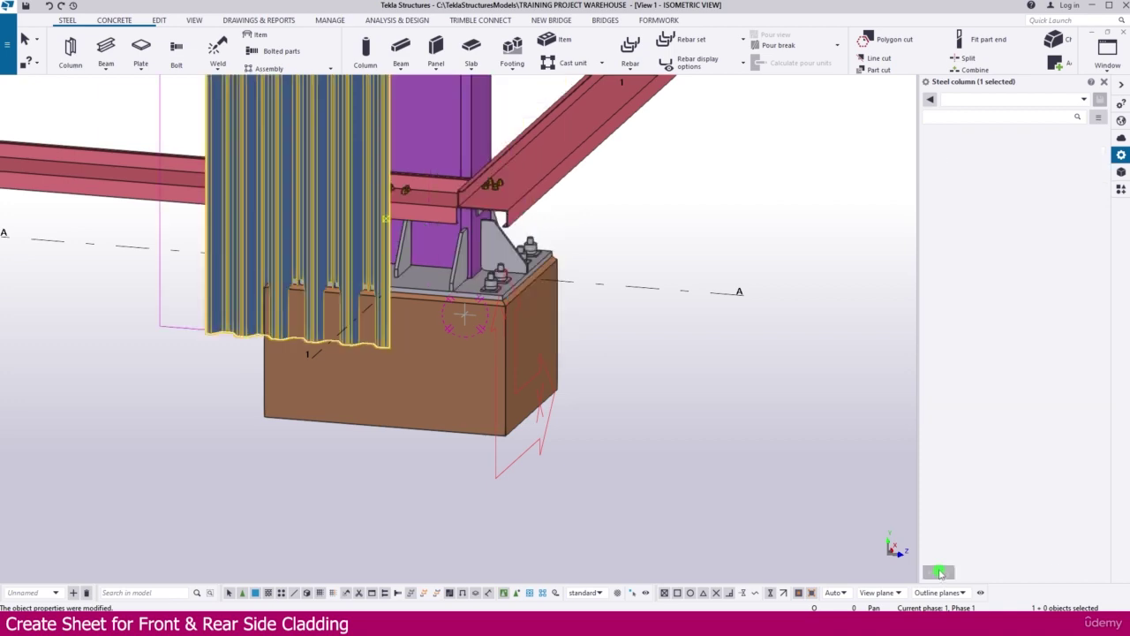
Bring up the Grid A view from the list of visible views and focus on the sheet at grid 1
scroll(601, 371, "down", 5)
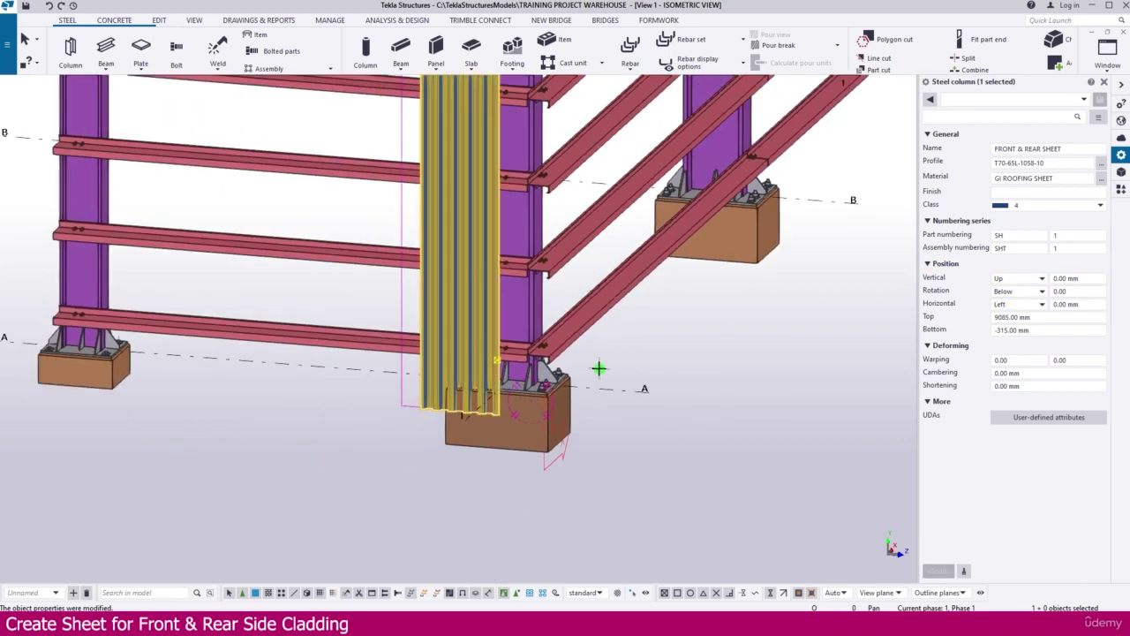
scroll(605, 405, "down", 4)
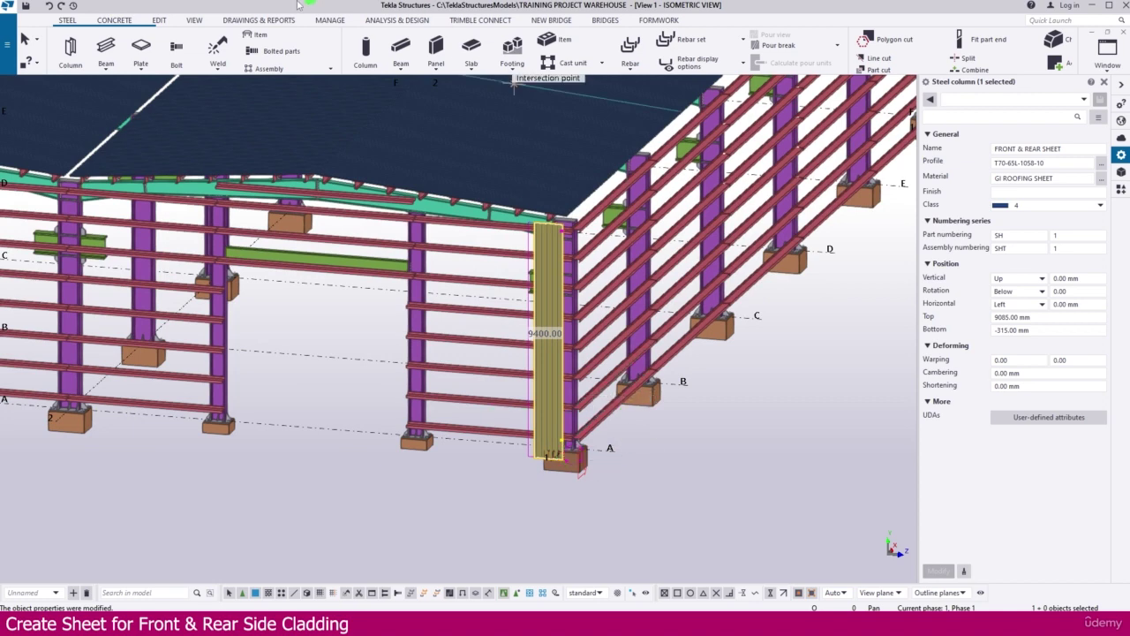
left_click(191, 21)
left_click(76, 49)
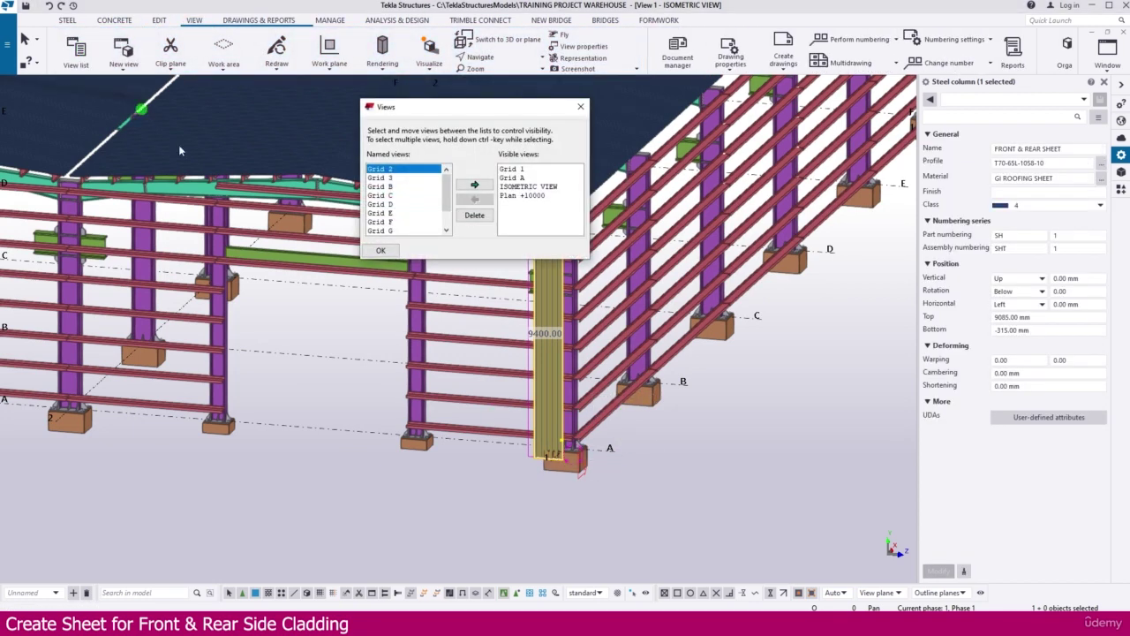
double_click(520, 180)
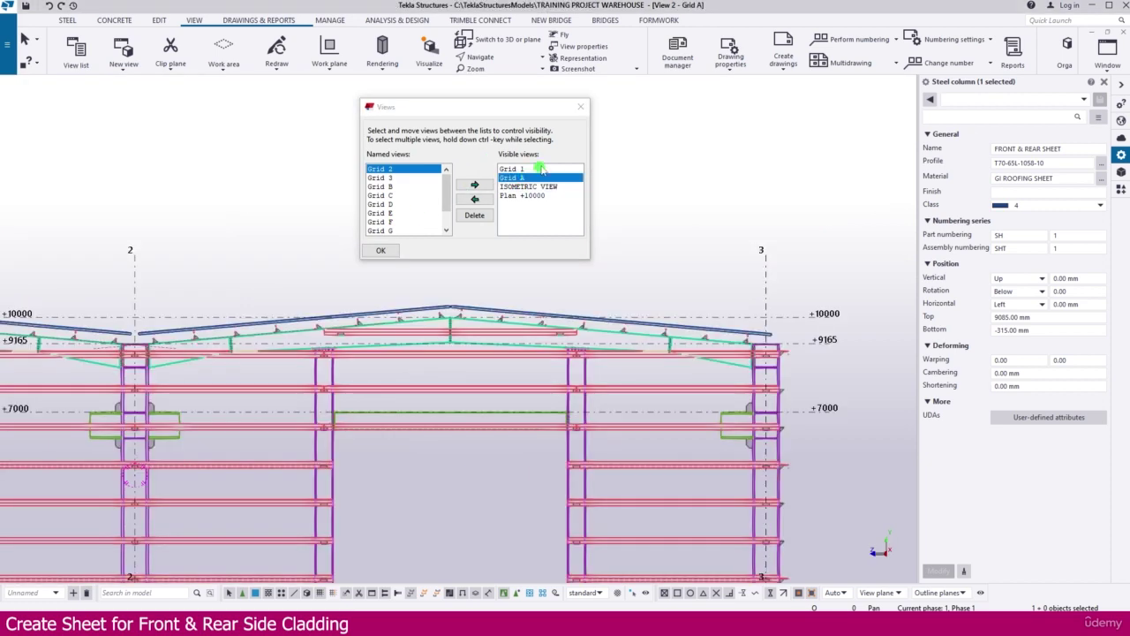
left_click(580, 107)
scroll(569, 128, "down", 4)
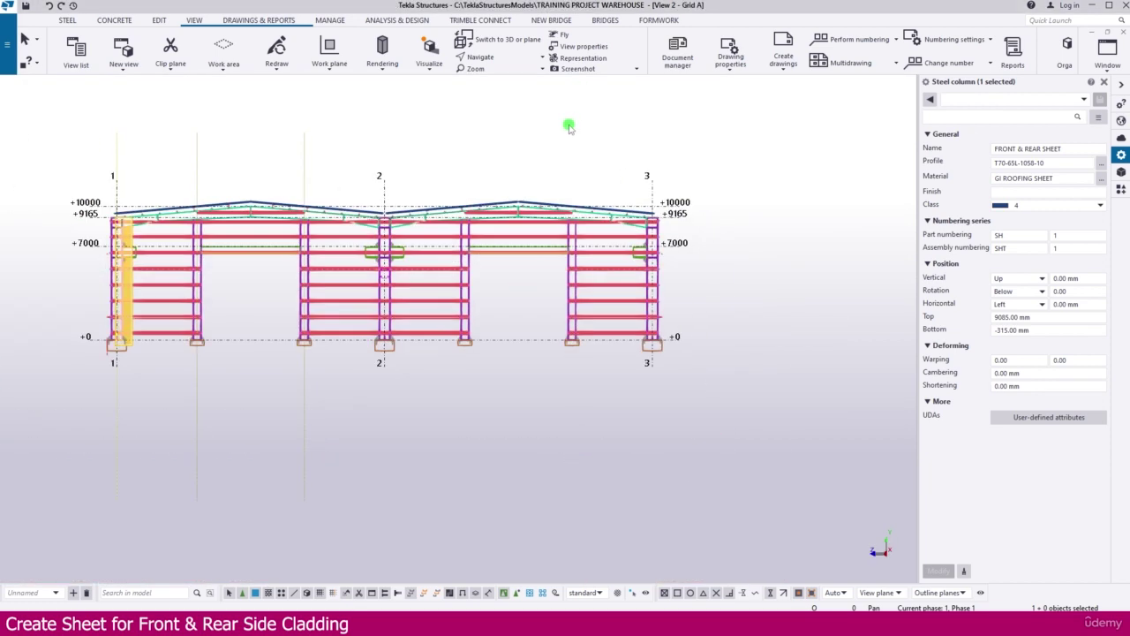
scroll(76, 345, "up", 5)
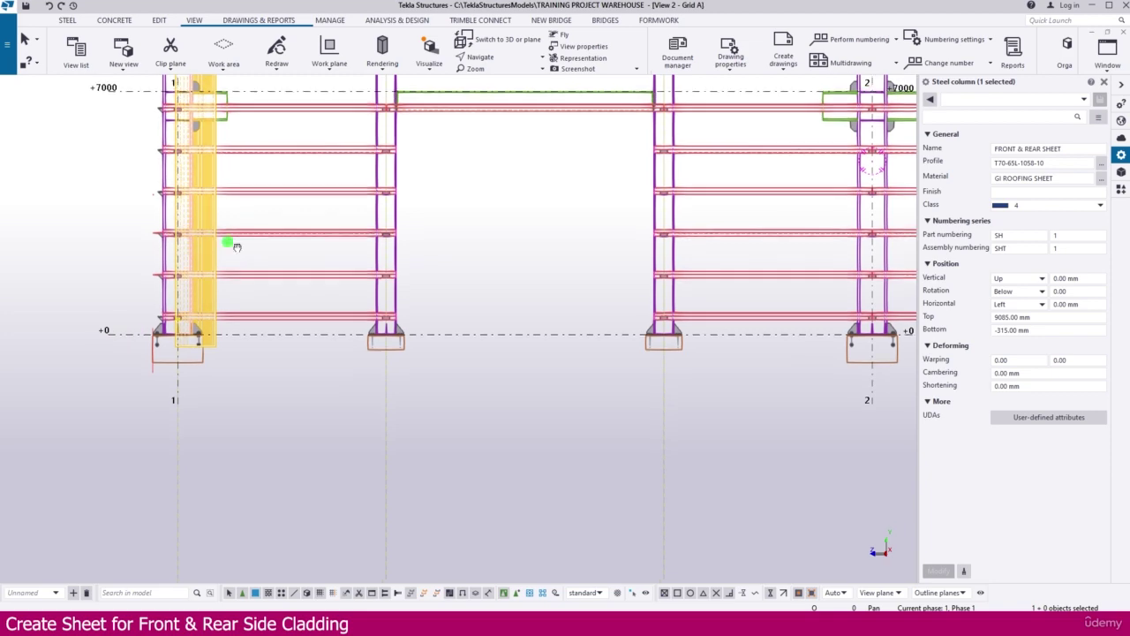
Move the corner sheet's lower end handle from the lowest girt cleat down to the +0 level on grid 1
middle_click_drag(232, 244, 317, 362)
scroll(329, 352, "up", 1)
left_click(338, 345)
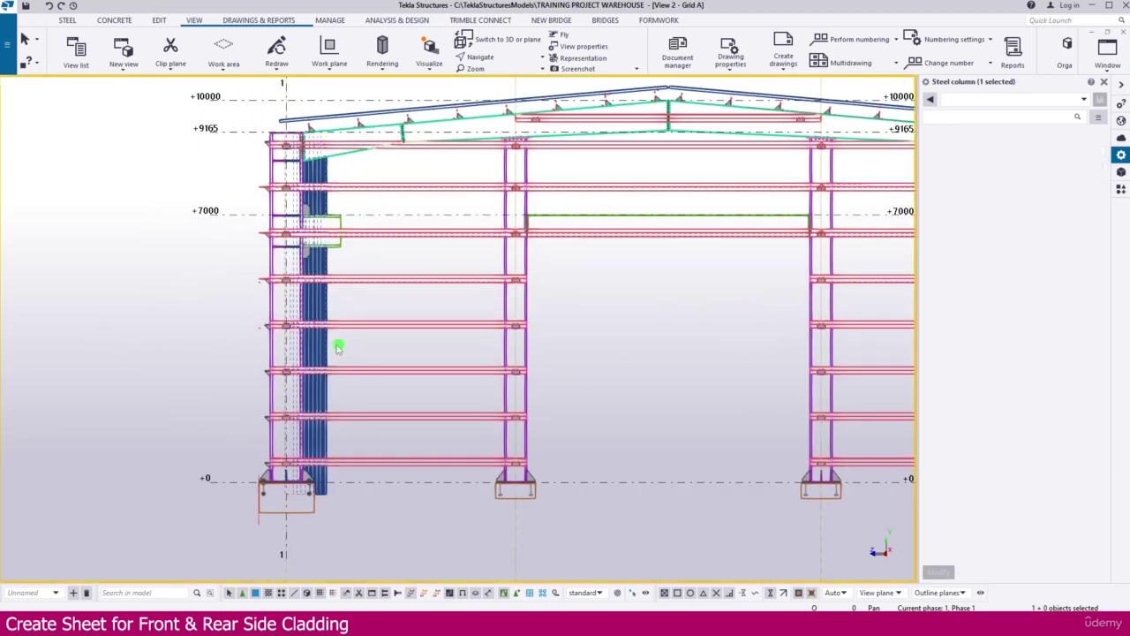
left_click(321, 347)
left_click(1026, 331)
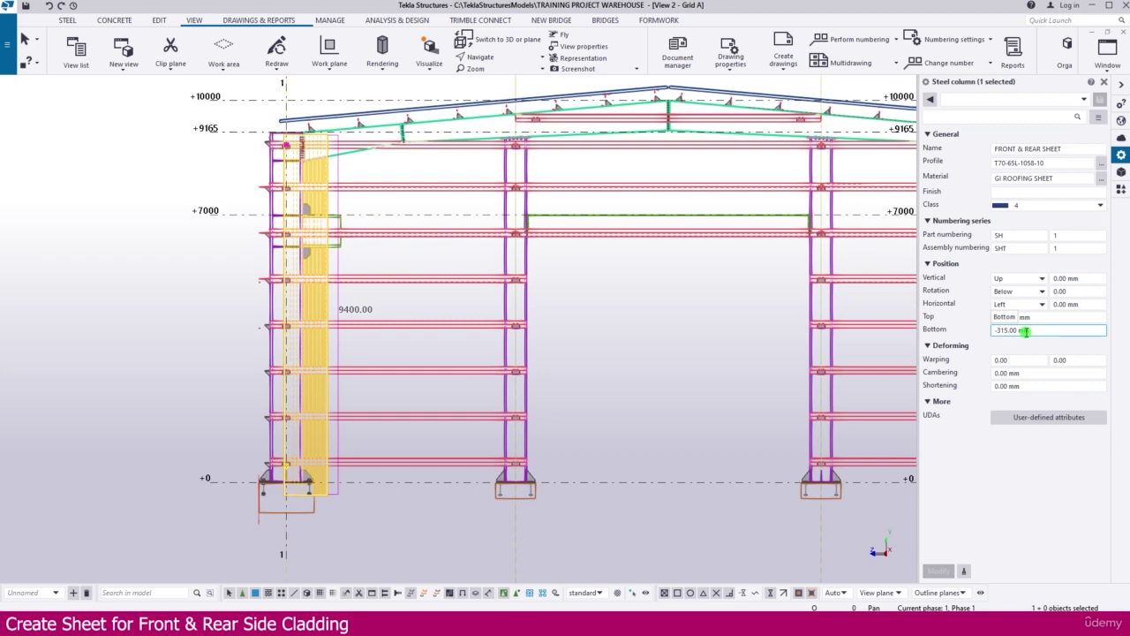
scroll(361, 486, "up", 5)
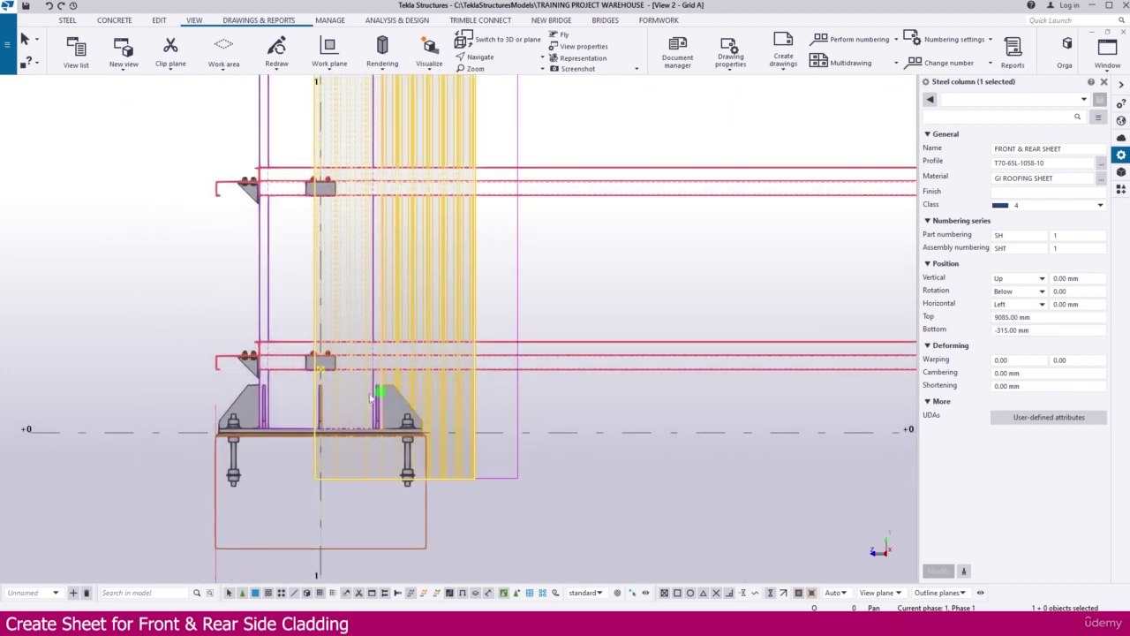
scroll(371, 399, "up", 2)
left_click(298, 350)
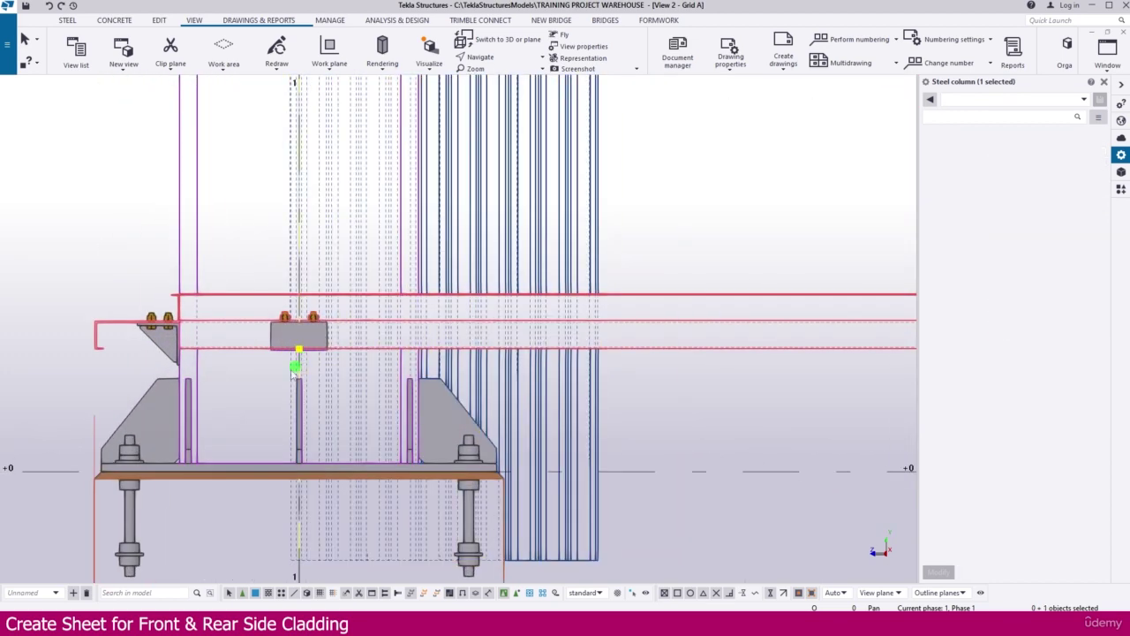
right_click(257, 215)
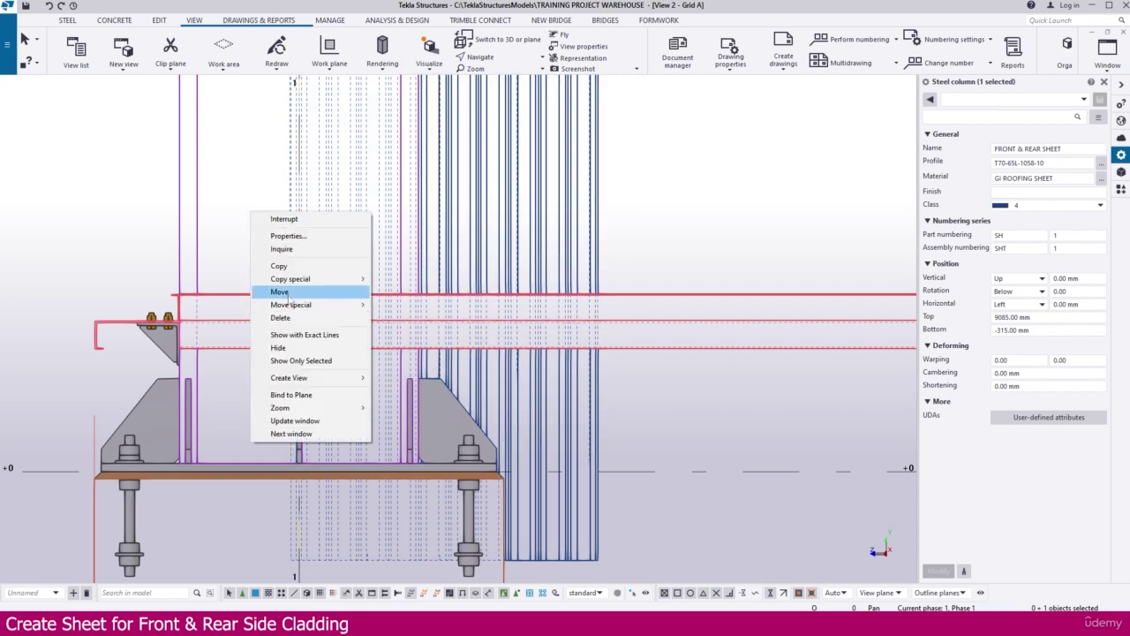
left_click(291, 293)
scroll(291, 353, "up", 4)
scroll(295, 360, "up", 2)
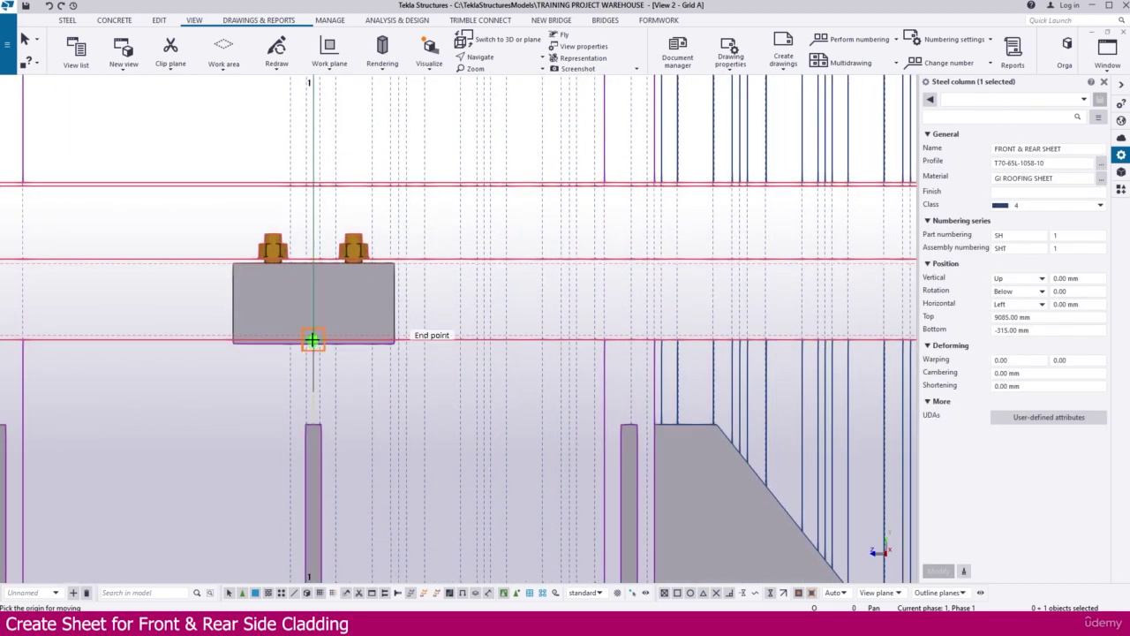
left_click(312, 340)
scroll(309, 334, "down", 4)
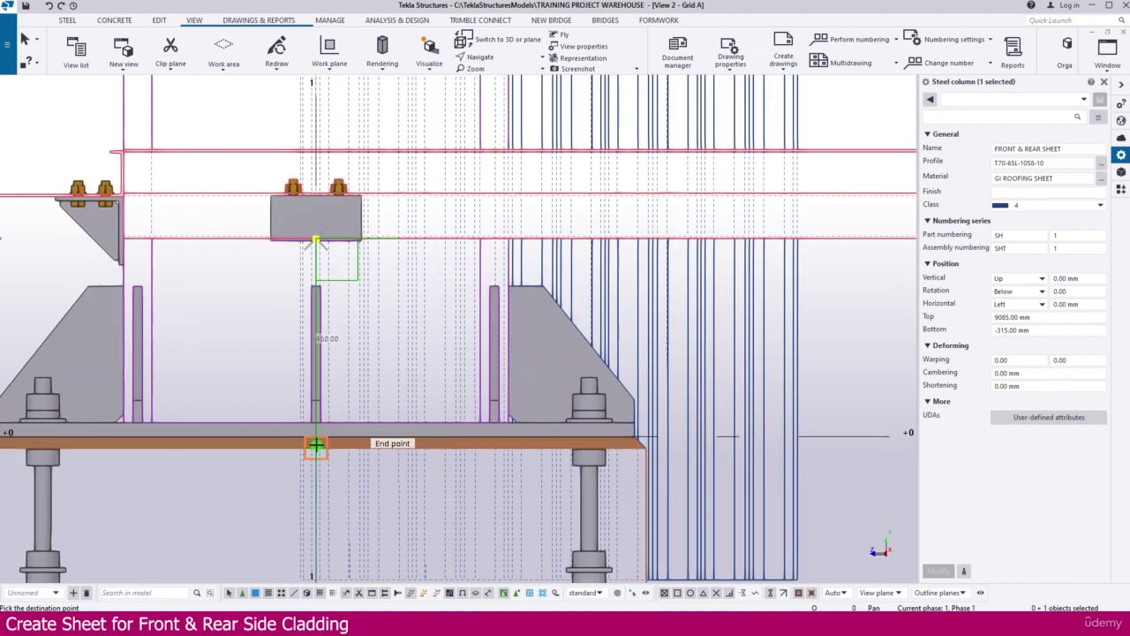
scroll(315, 446, "up", 1)
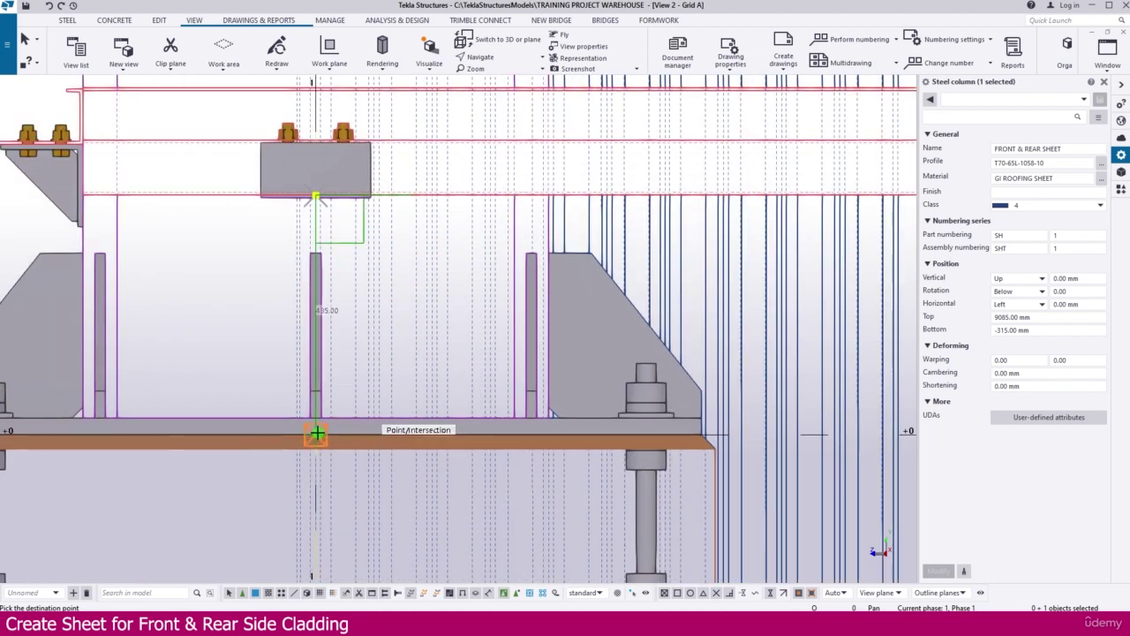
left_click(317, 433)
Set the corner sheet's bottom level to 0 mm and apply the change
scroll(313, 429, "down", 5)
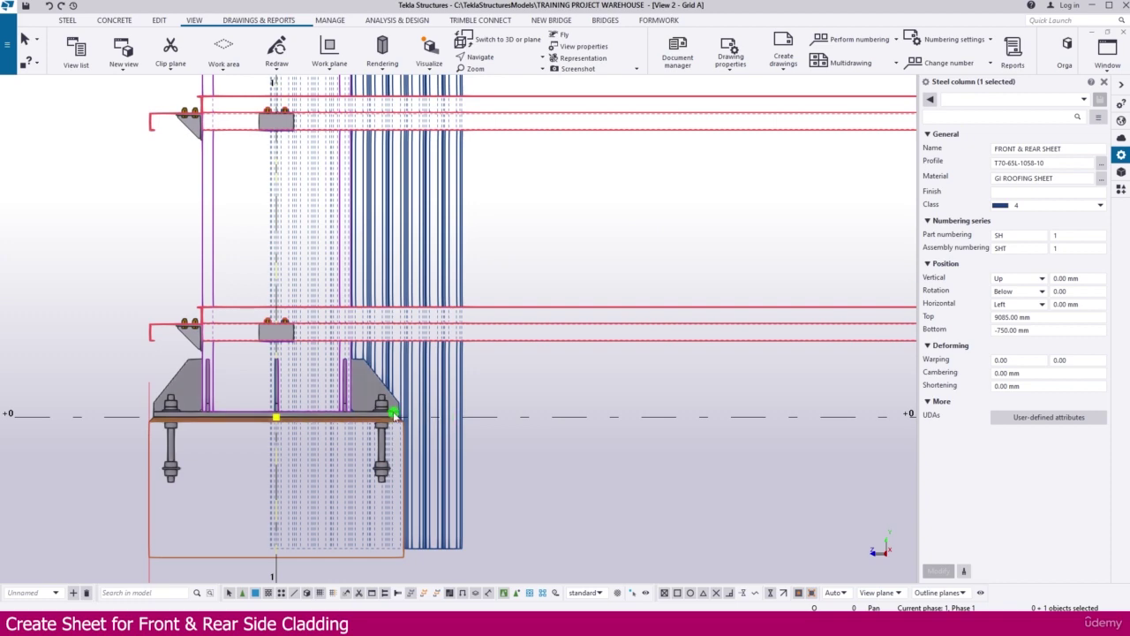
left_click_drag(1032, 332, 977, 326)
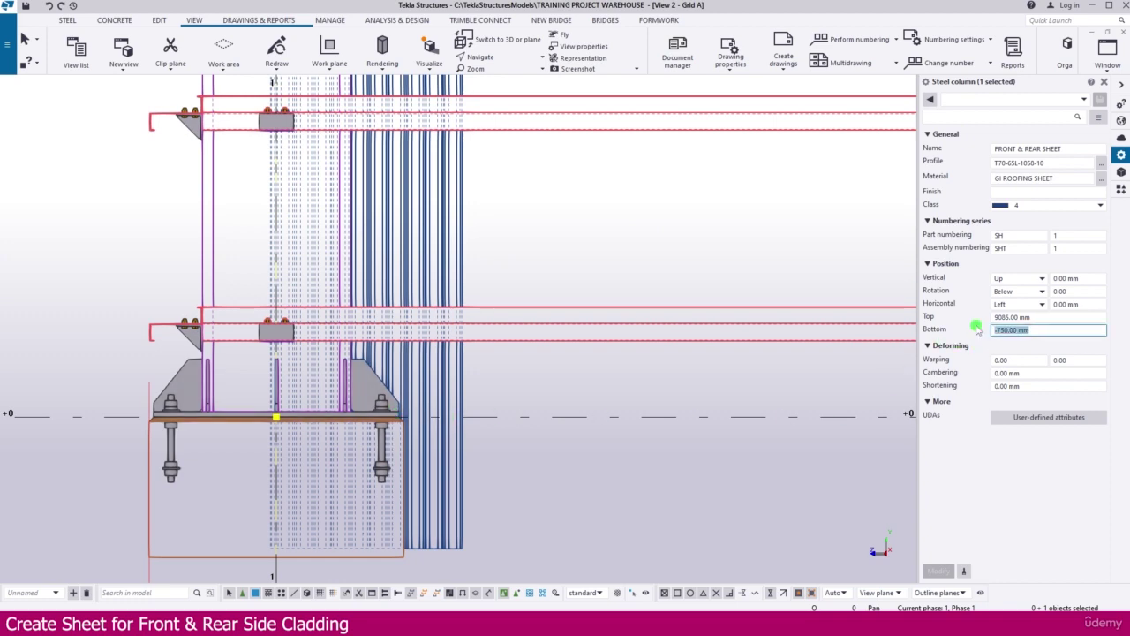
type("0")
left_click(949, 575)
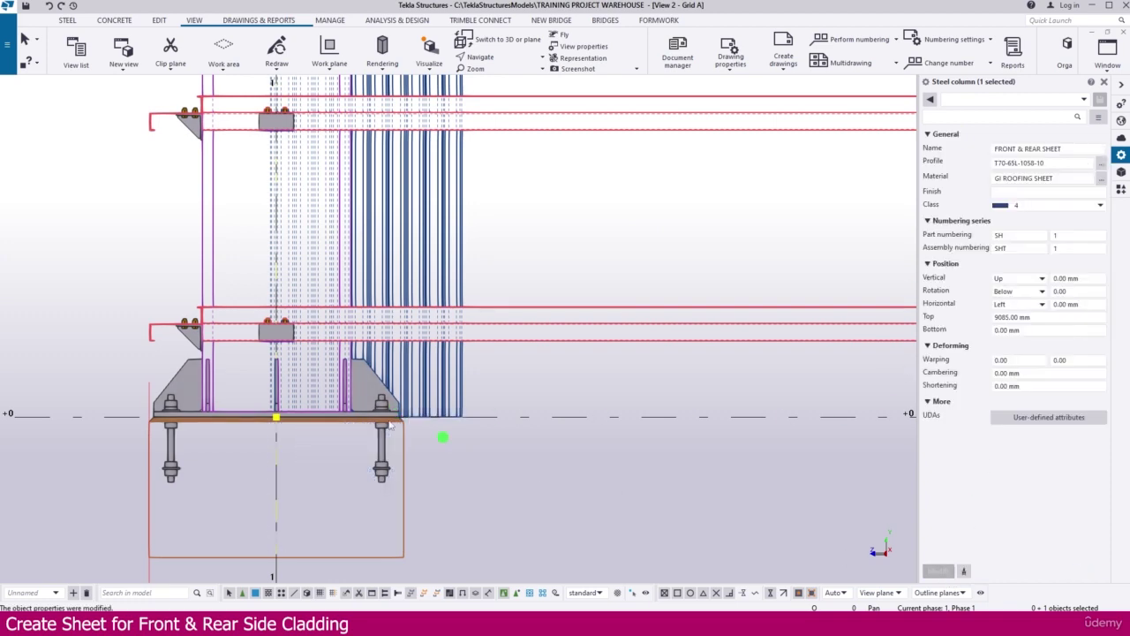
Set the corner sheet's top level to 9165 mm and apply the change
scroll(469, 423, "down", 4)
scroll(500, 215, "up", 5)
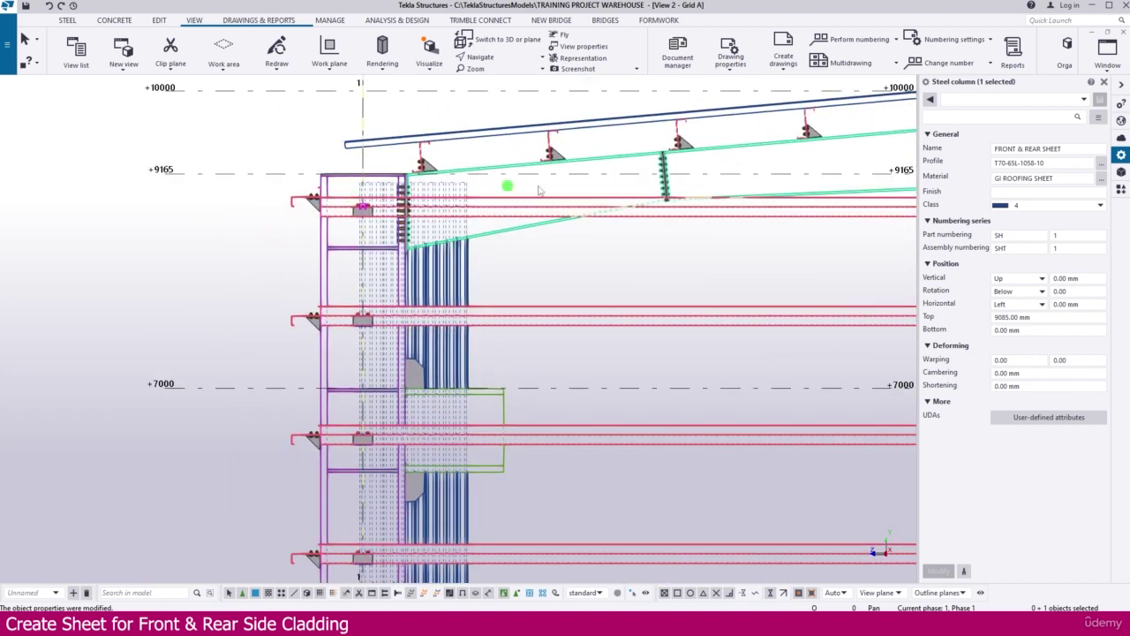
left_click(1021, 318)
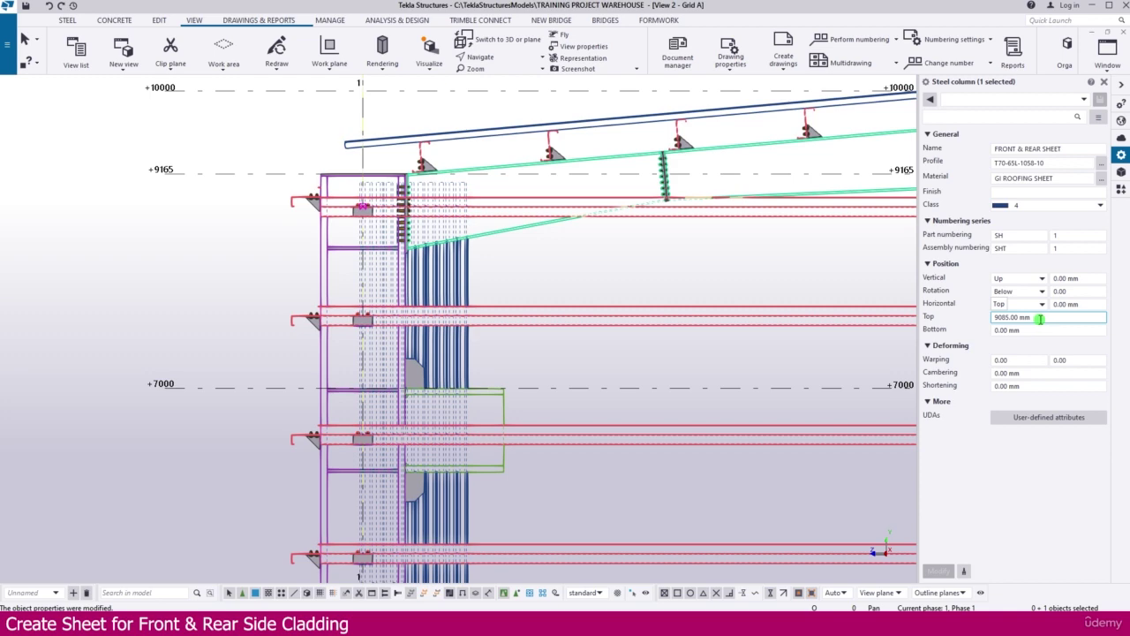
middle_click_drag(448, 192, 445, 273)
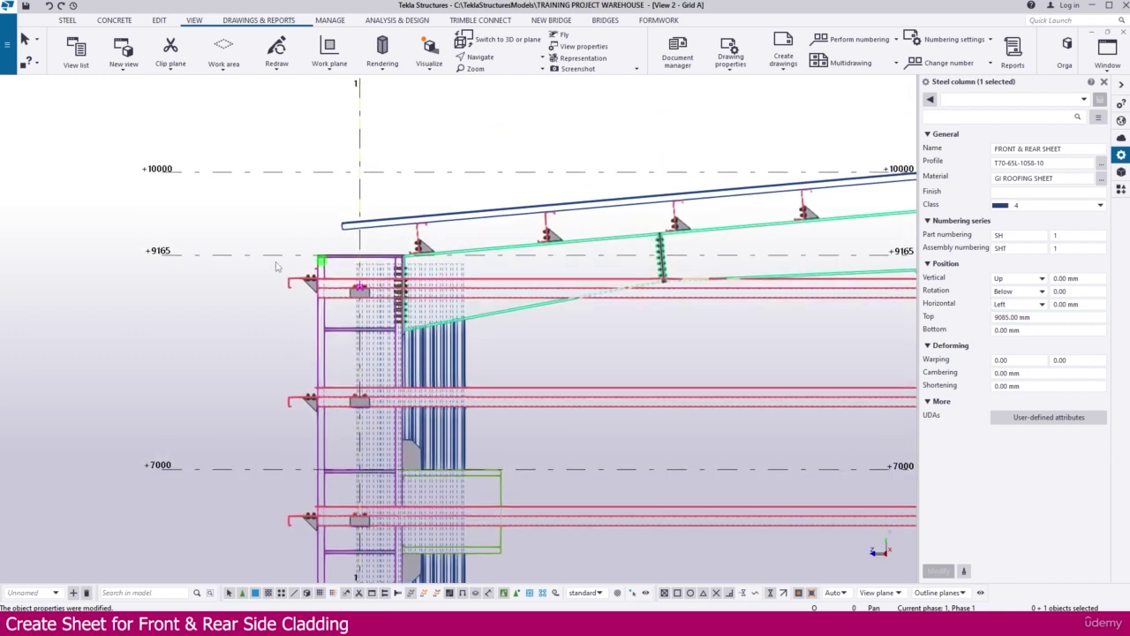
left_click_drag(1035, 318, 969, 316)
type("9")
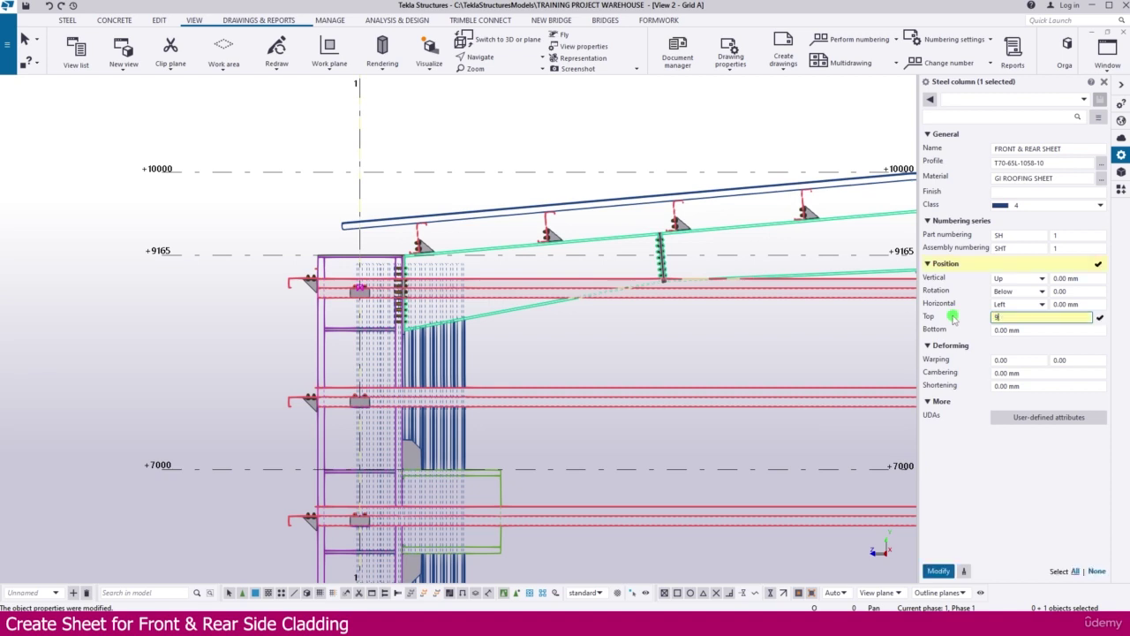
type("165")
key("Return")
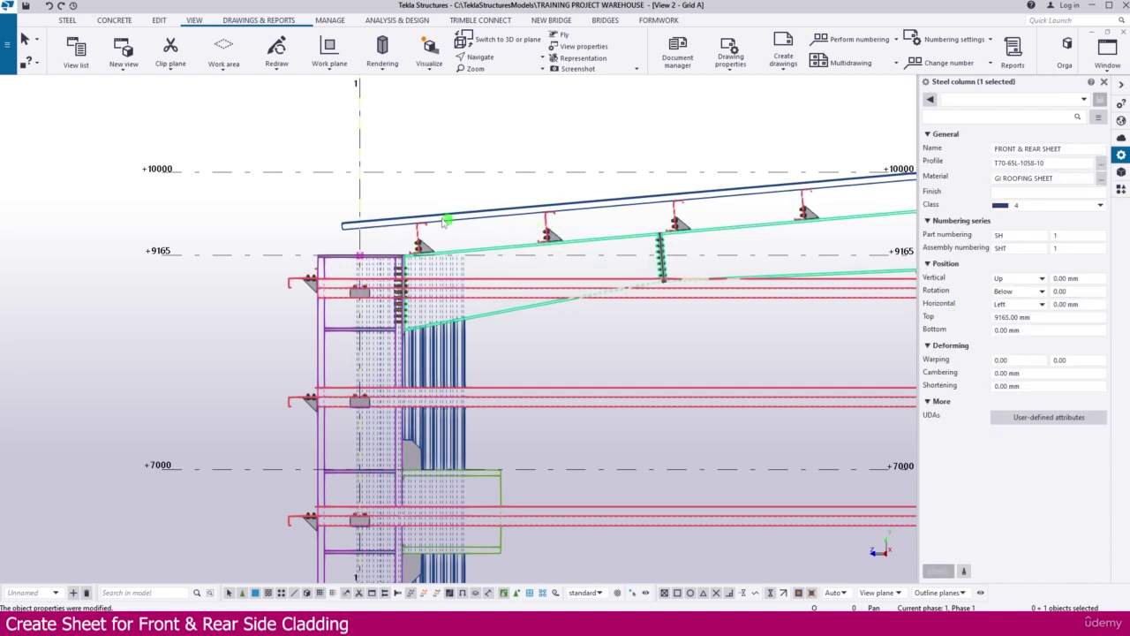
Raise the corner sheet's top to 9250 mm and apply the change
scroll(429, 229, "up", 3)
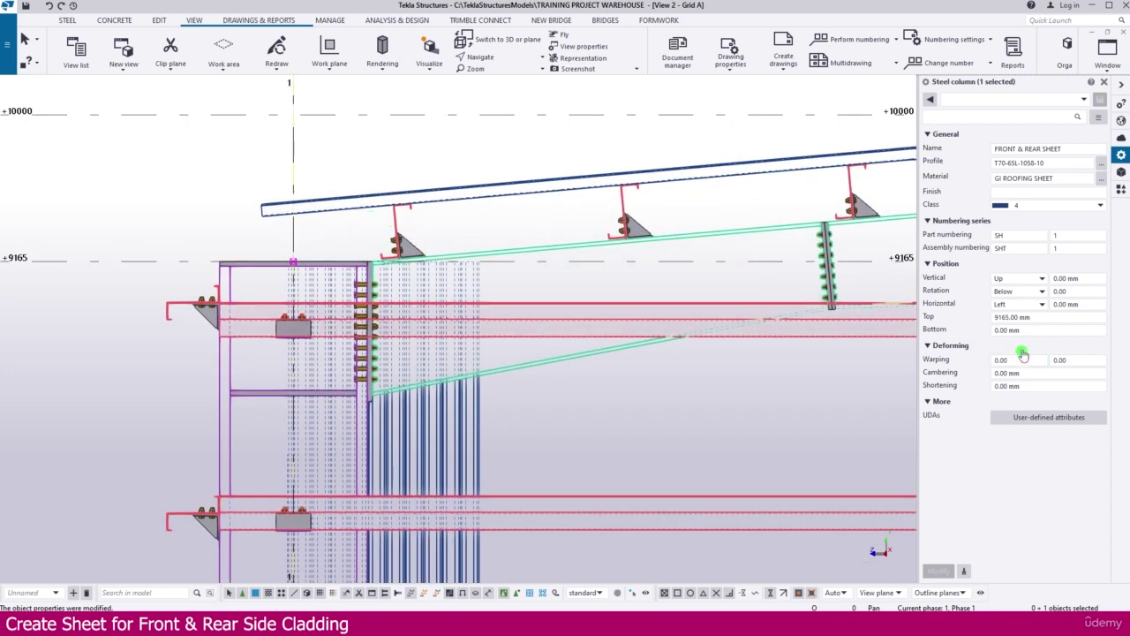
left_click(1029, 318)
type("9")
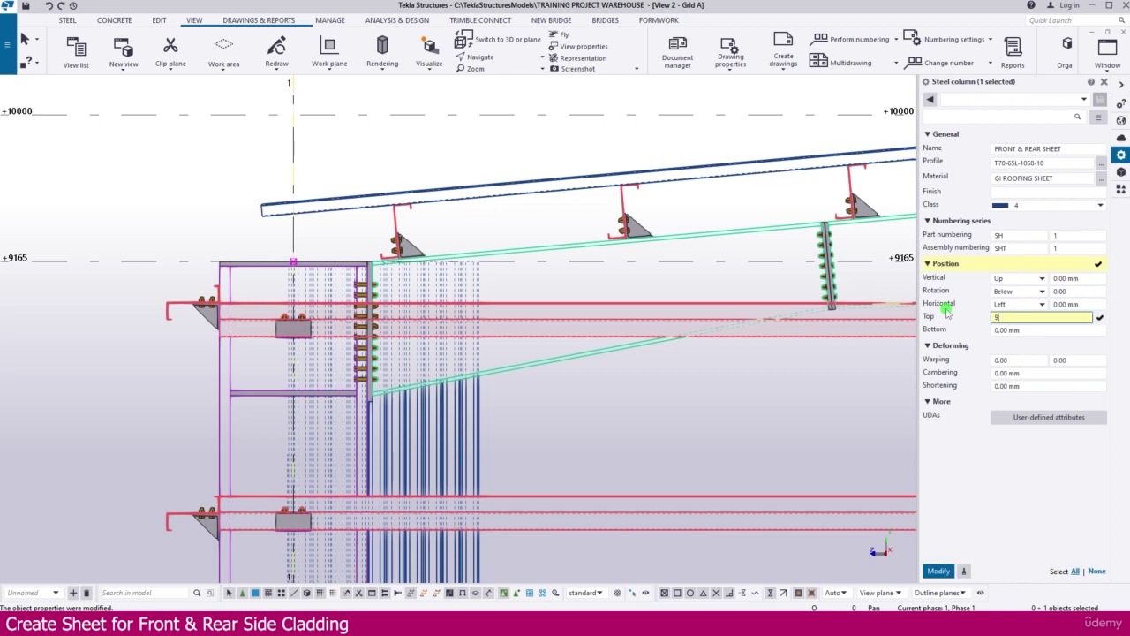
type("250")
key("Return")
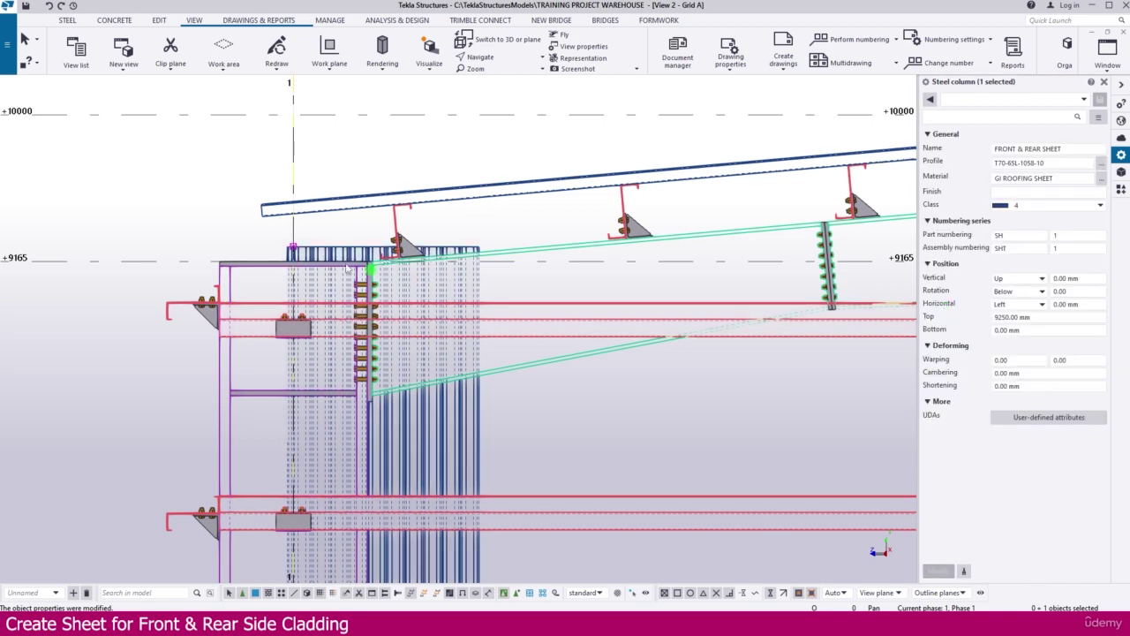
Move the corner sheet sideways from its outer edge to the outer face of the grid 1 column, using a perpendicular snap for the destination
scroll(339, 218, "down", 5)
middle_click_drag(404, 380, 441, 279)
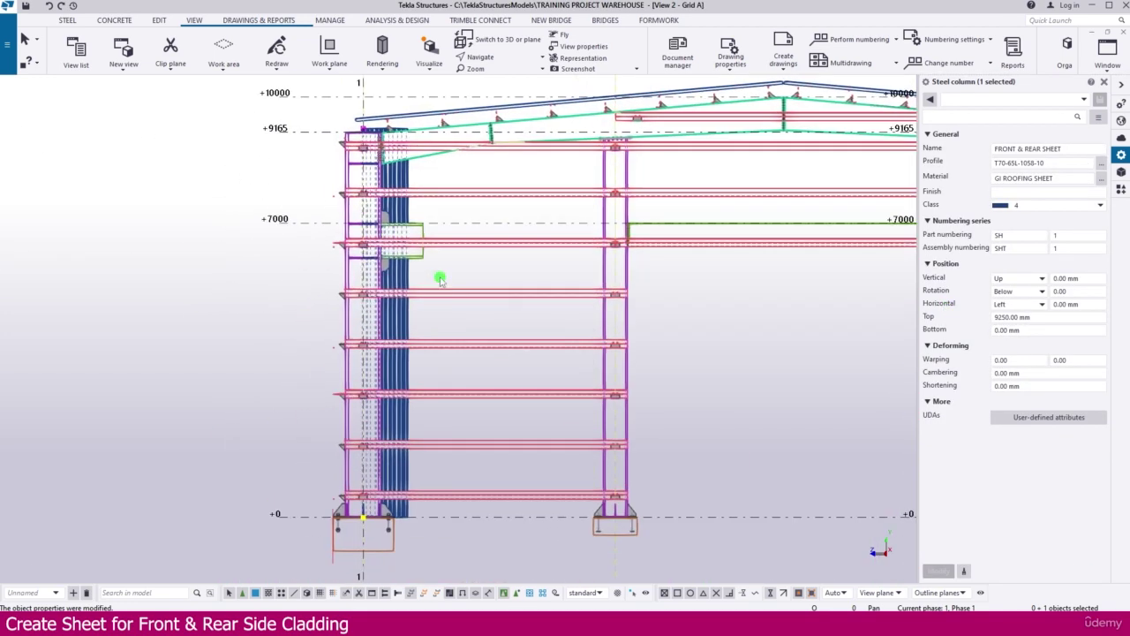
scroll(385, 382, "up", 3)
middle_click_drag(387, 380, 442, 283)
scroll(441, 283, "down", 1)
scroll(420, 377, "up", 6)
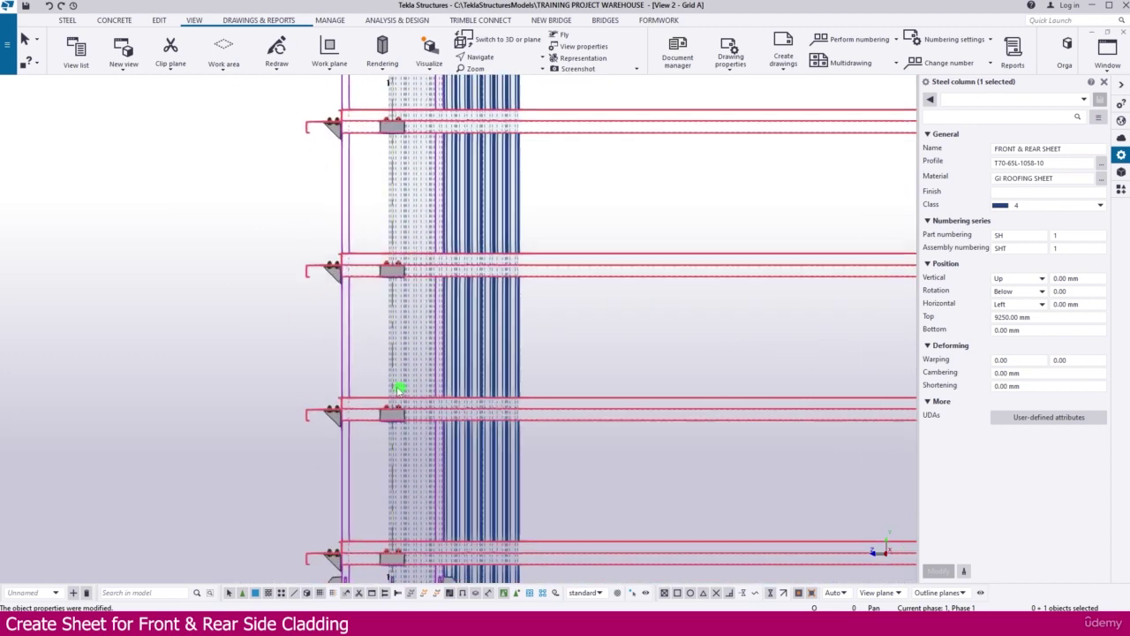
scroll(379, 408, "up", 4)
scroll(386, 416, "up", 1)
middle_click_drag(398, 386, 399, 305)
left_click(633, 224)
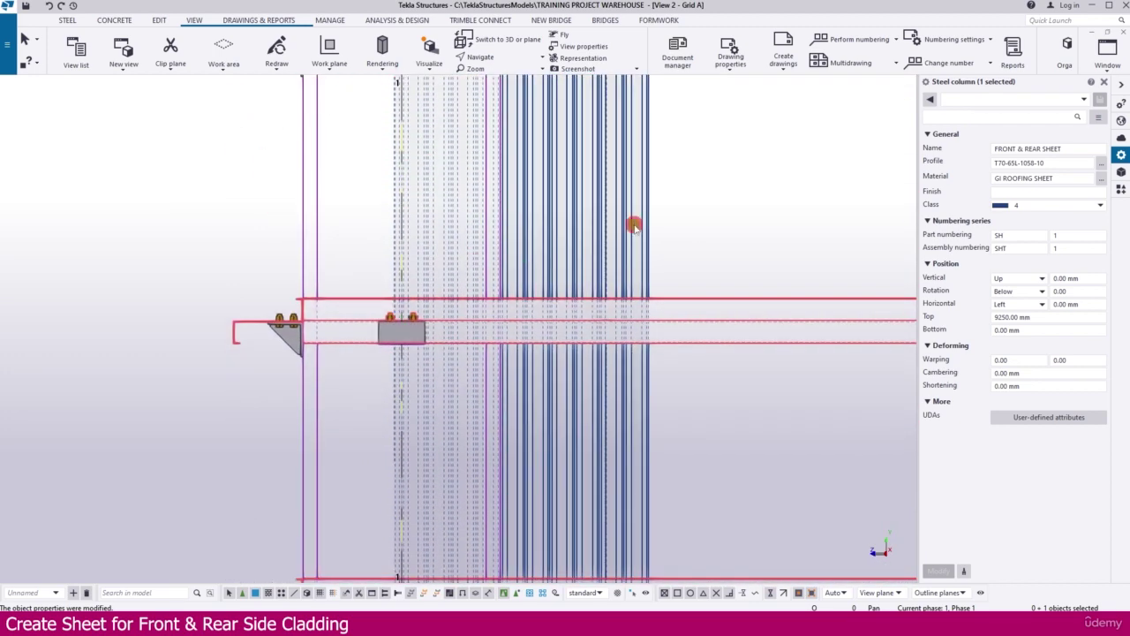
right_click(581, 234)
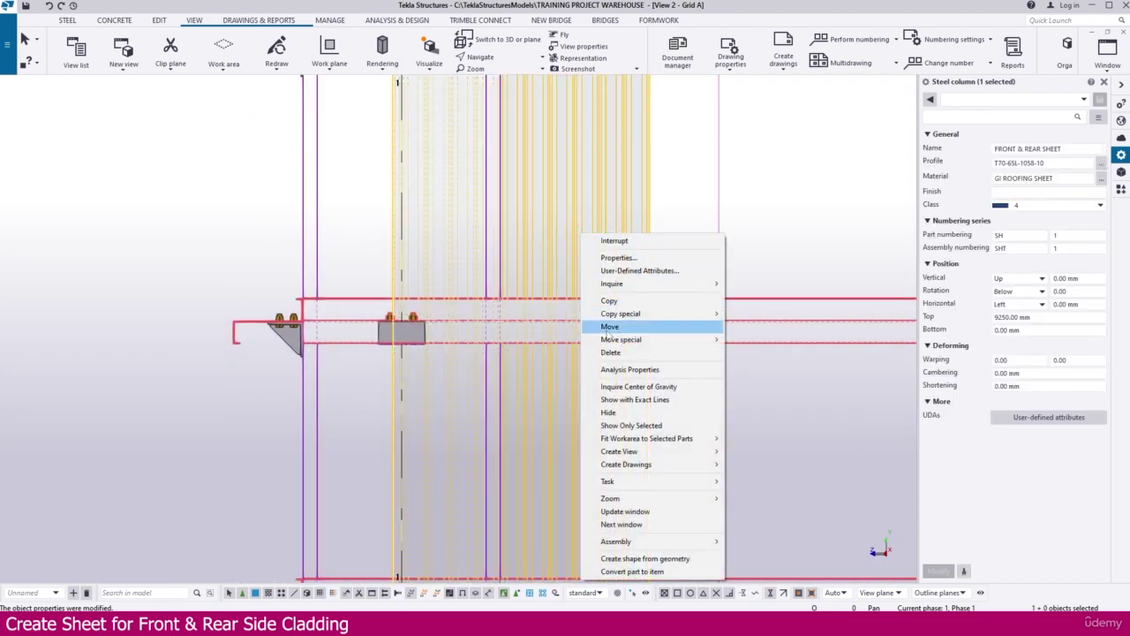
left_click(611, 328)
scroll(292, 330, "up", 5)
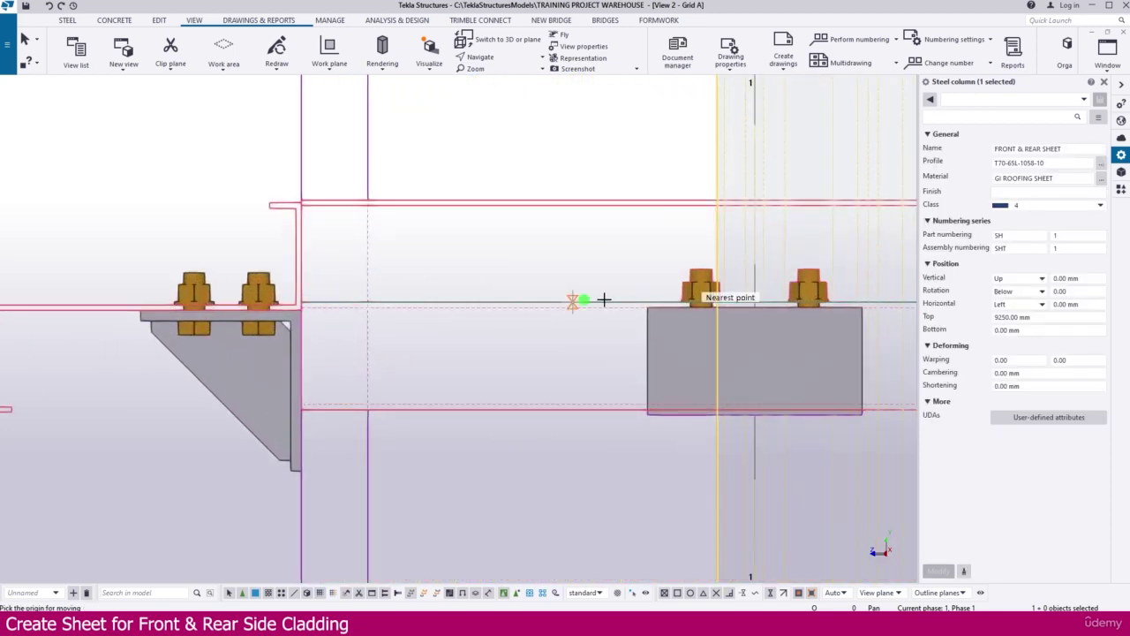
scroll(688, 275, "up", 2)
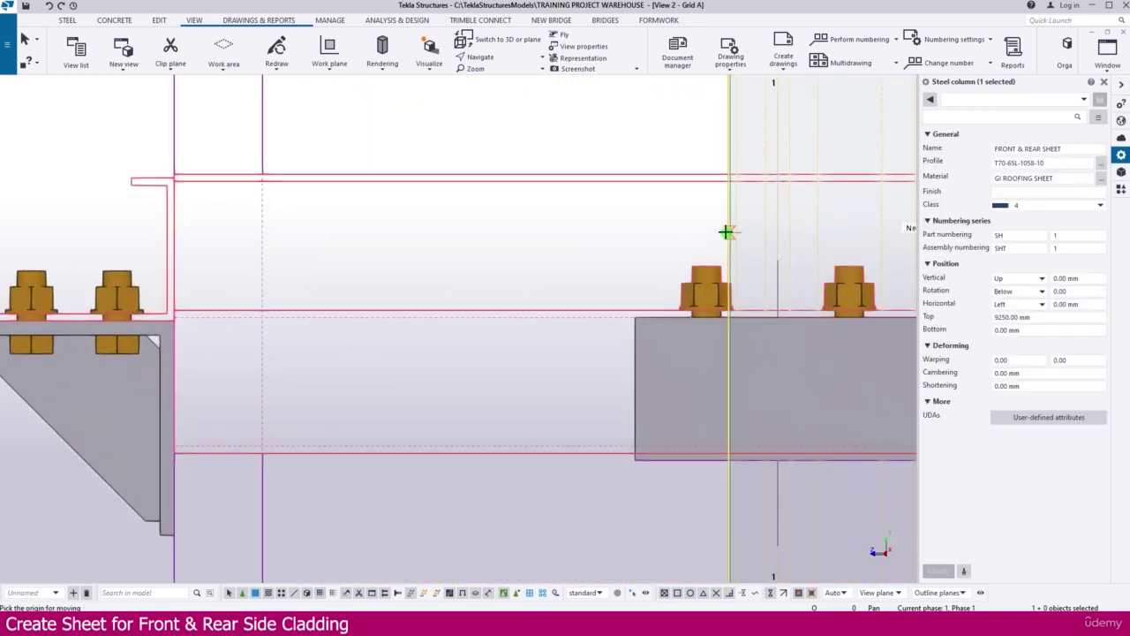
left_click(728, 226)
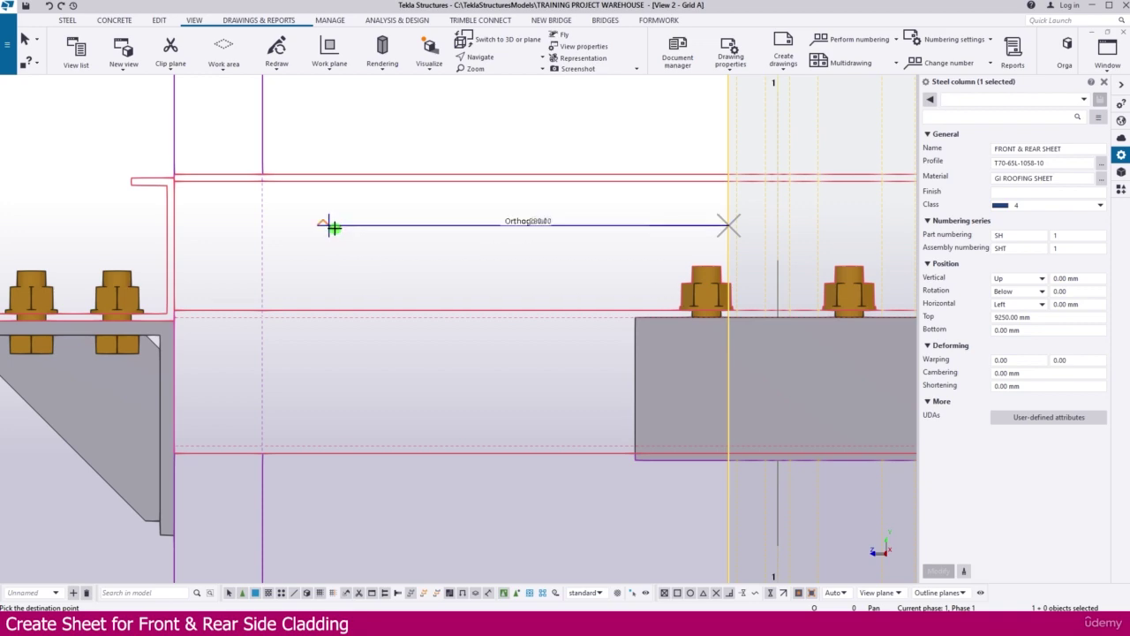
right_click(331, 228)
left_click(389, 334)
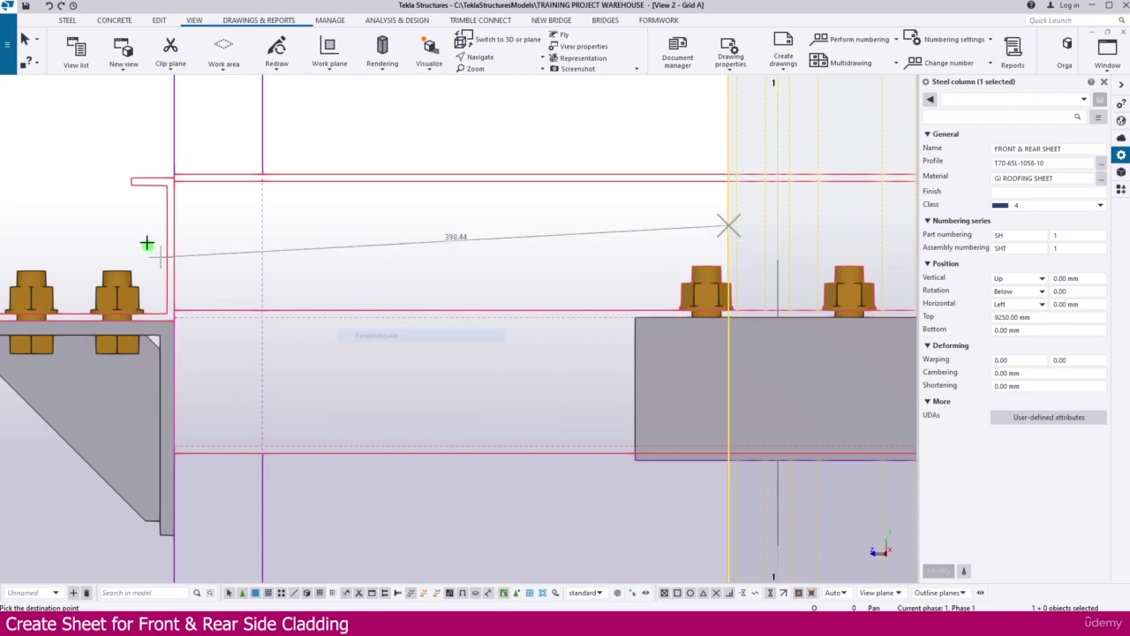
left_click(177, 218)
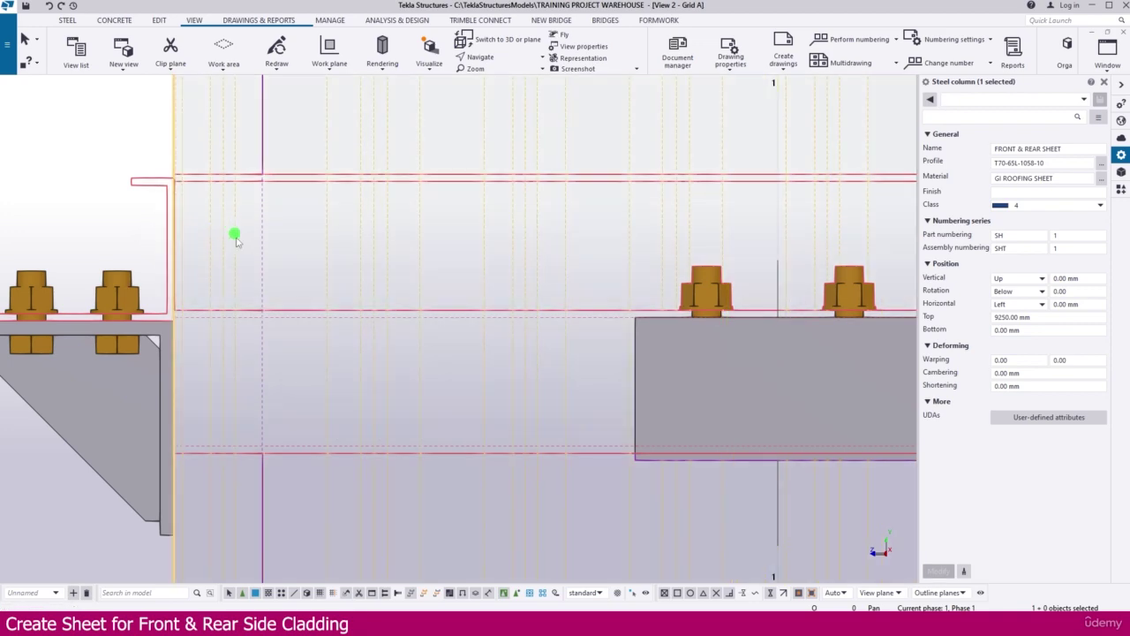
Examine the moved sheet against the girts at corner A-1 in the isometric view, and return to the Grid A view
scroll(235, 238, "down", 4)
scroll(222, 235, "down", 4)
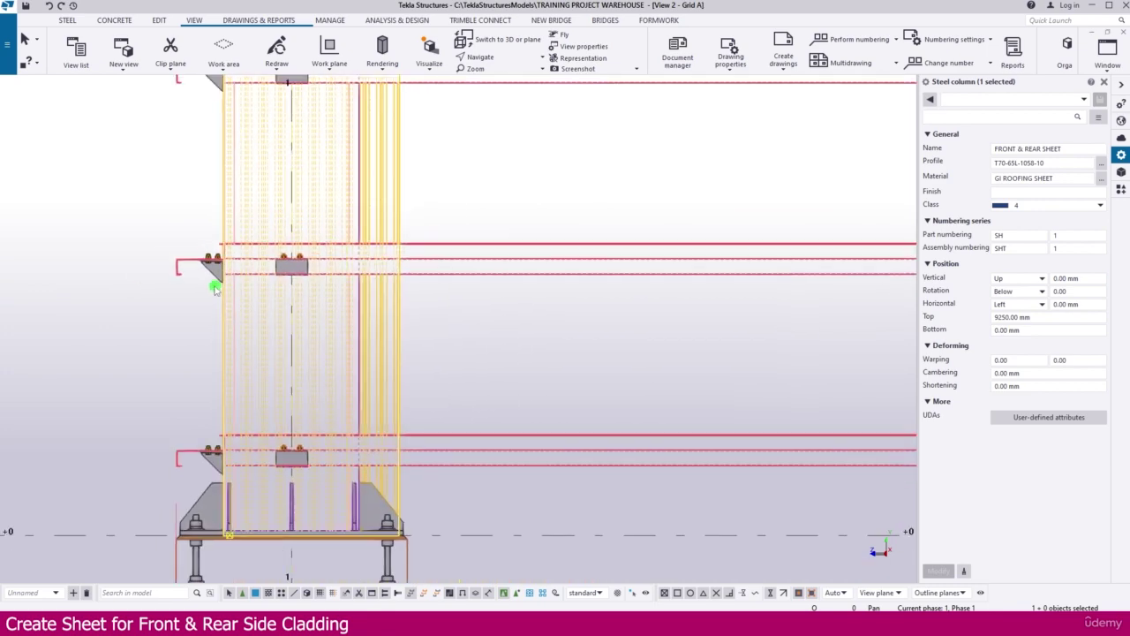
key("ctrl+Tab")
key("ctrl+Tab")
key("ctrl+Tab")
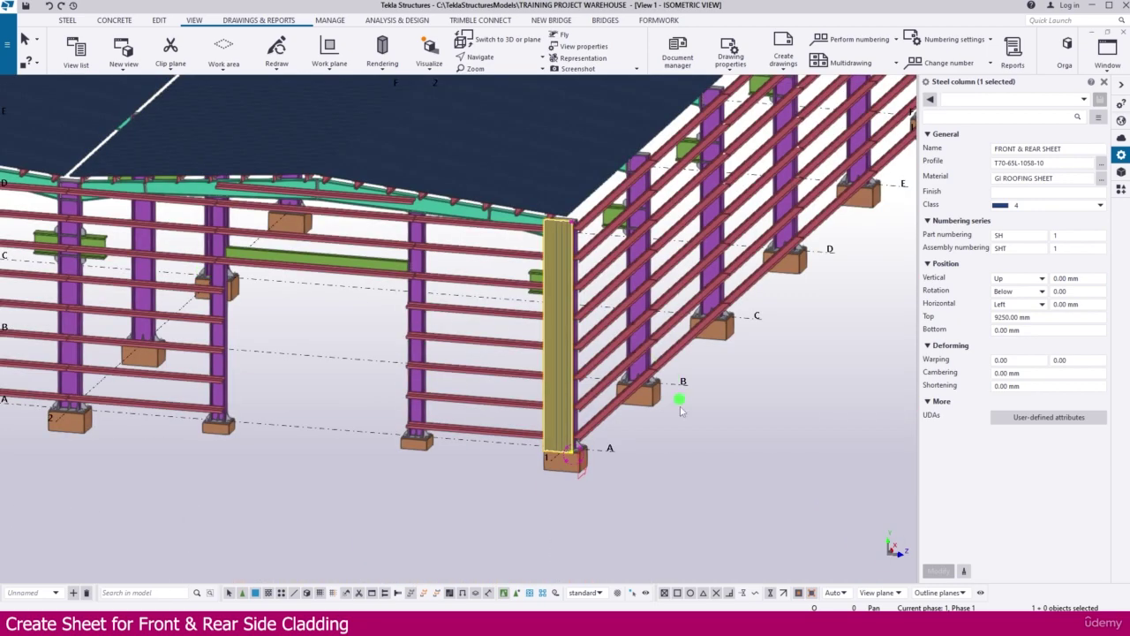
left_click(687, 449)
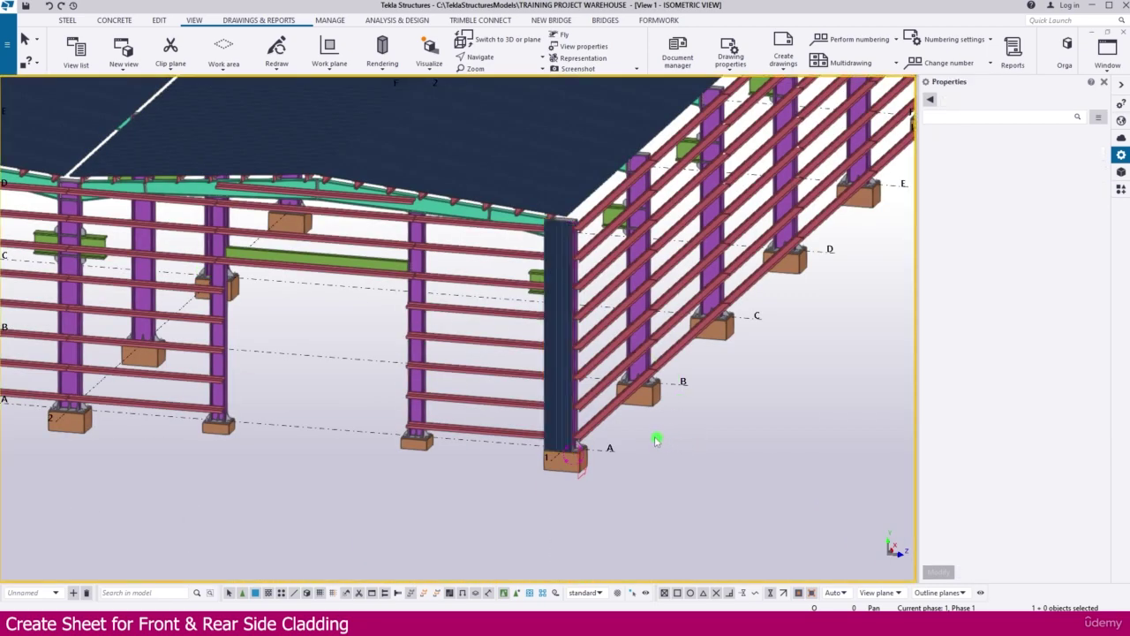
middle_click_drag(588, 420, 681, 349, "ctrl")
scroll(601, 339, "up", 6)
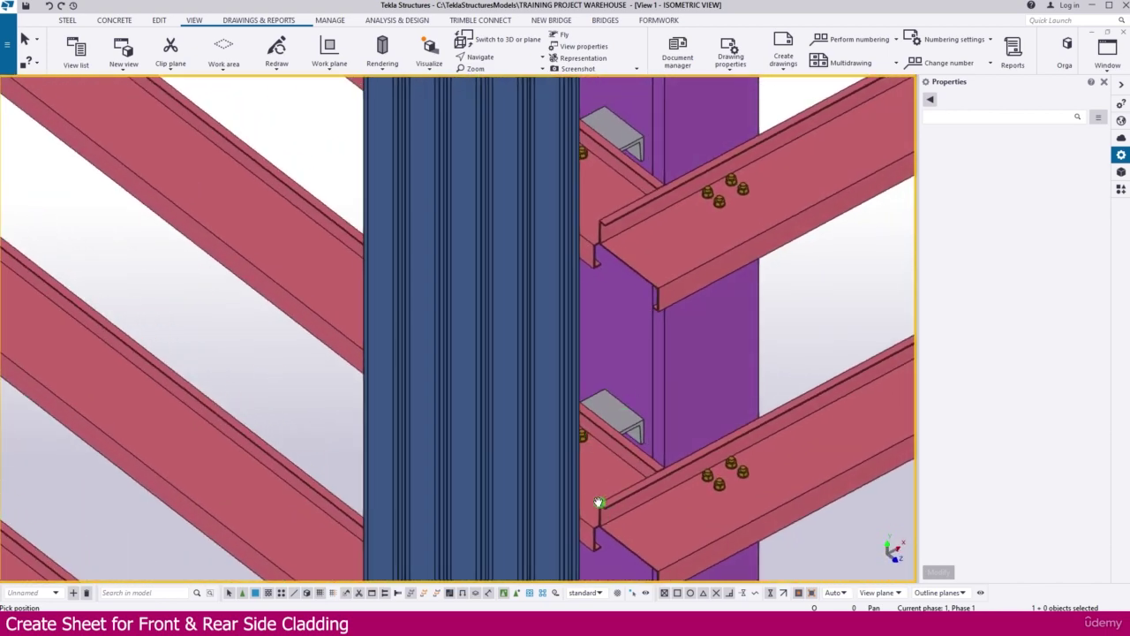
middle_click_drag(599, 502, 615, 444, "ctrl")
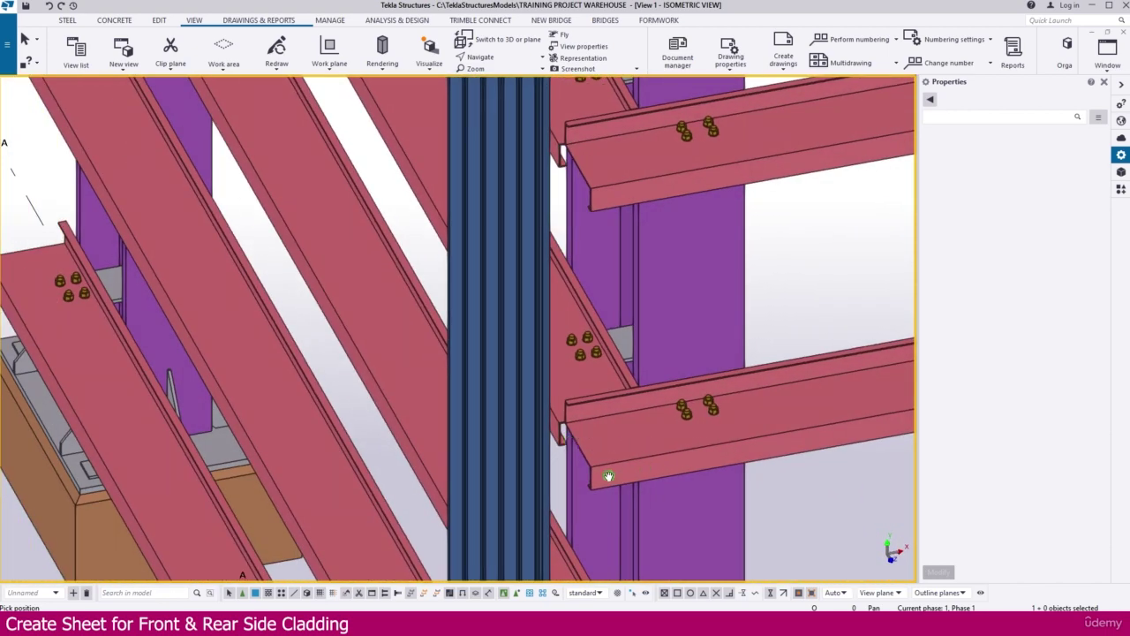
scroll(609, 476, "down", 10)
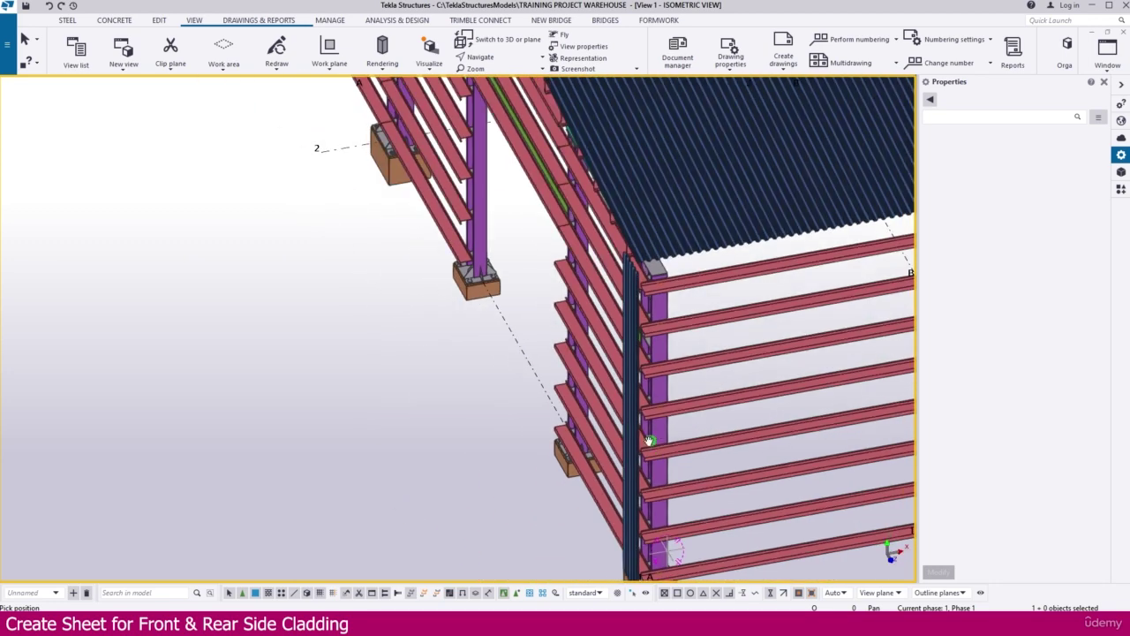
middle_click_drag(510, 434, 515, 424)
key("ctrl+Tab")
key("ctrl+Tab")
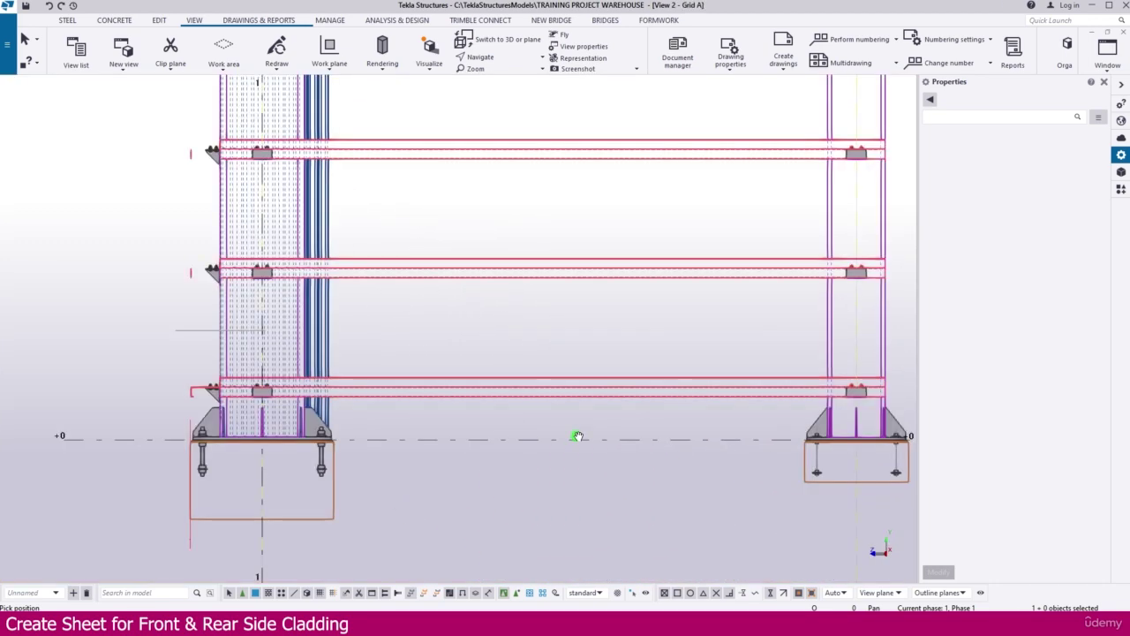
Set the Grid A view's angle to Plane and align the work plane parallel to the view plane
key("ctrl+Tab")
scroll(497, 396, "down", 5)
middle_click_drag(707, 371, 647, 359, "ctrl")
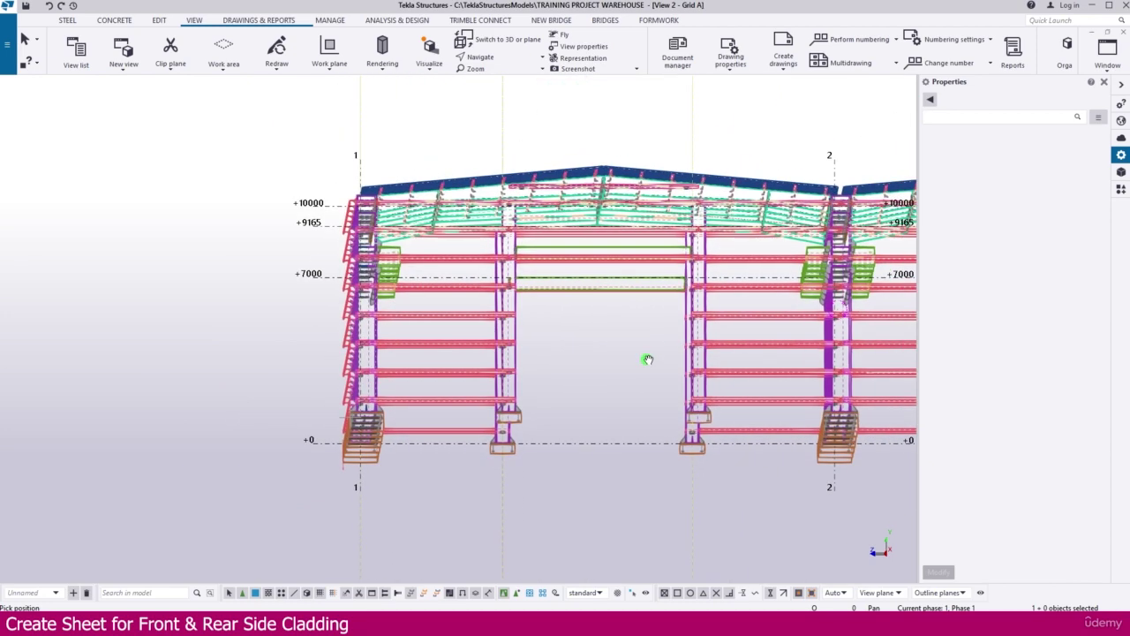
double_click(588, 361)
left_click(634, 214)
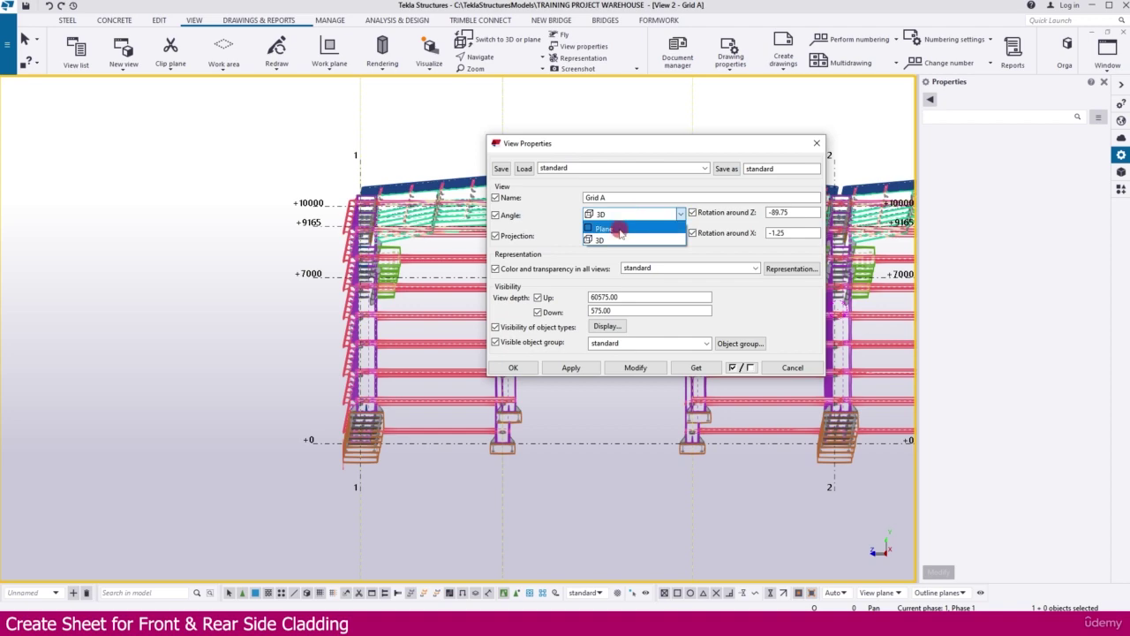
left_click(605, 228)
left_click(636, 367)
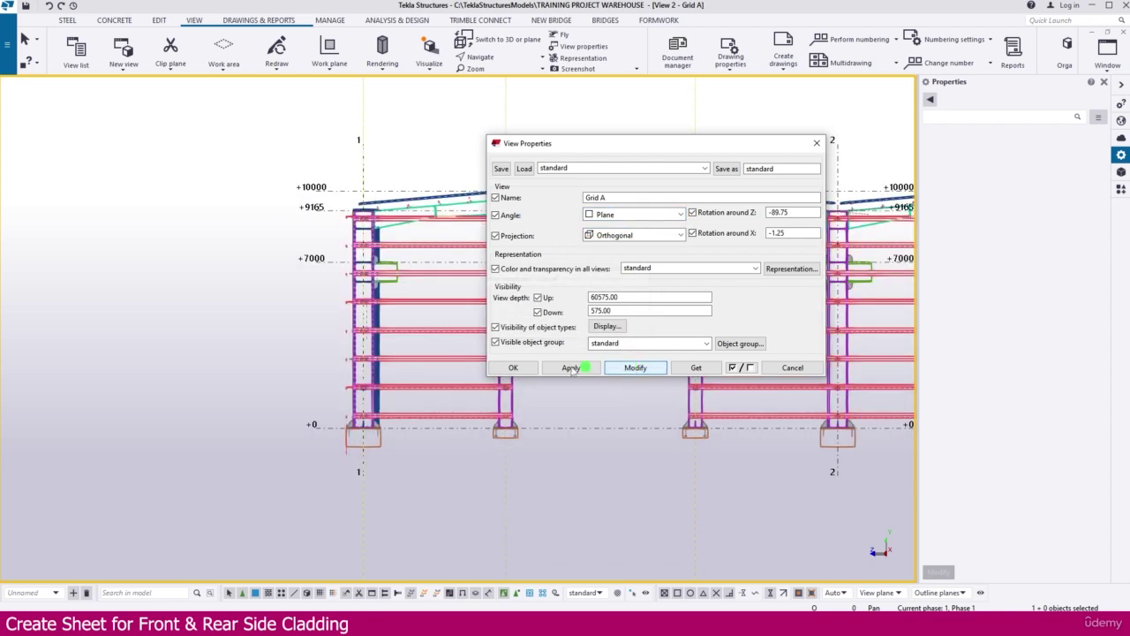
left_click(513, 368)
left_click(332, 68)
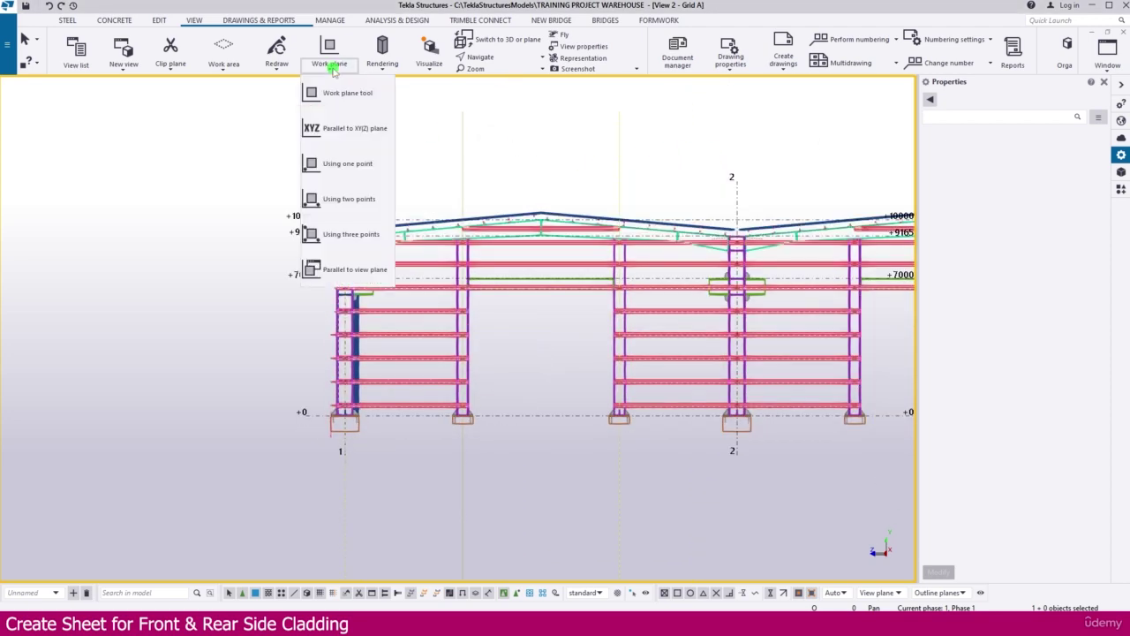
left_click(349, 270)
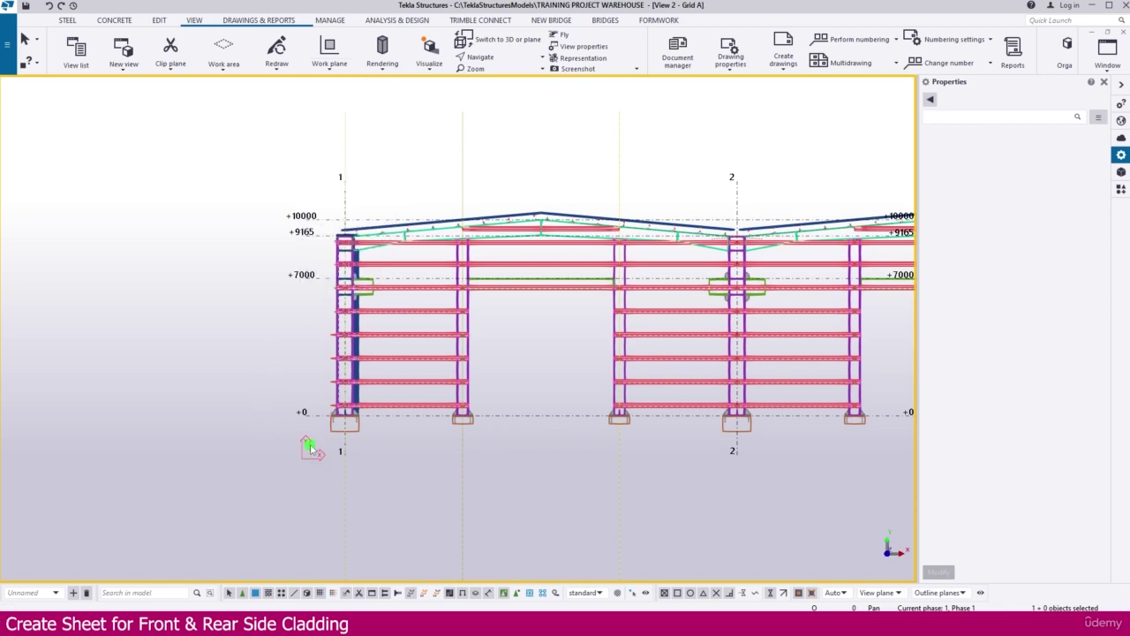
Copy the corner cladding sheet linearly along X with 1058 mm spacing and 10 copies
scroll(389, 380, "up", 4)
left_click(316, 355)
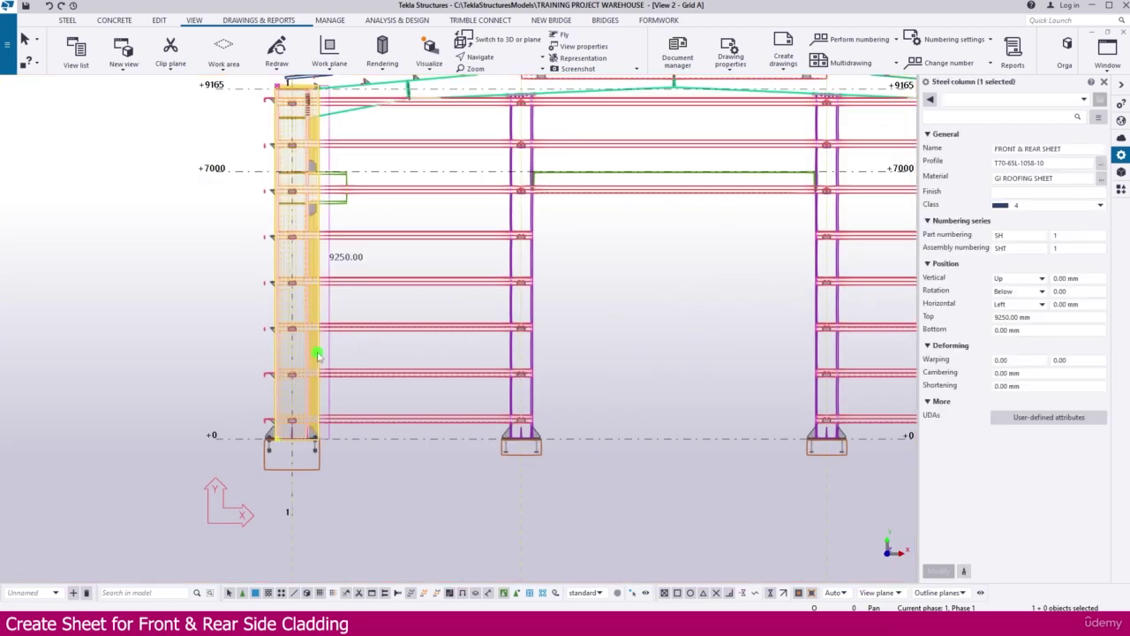
right_click(318, 355)
mouse_move(398, 85)
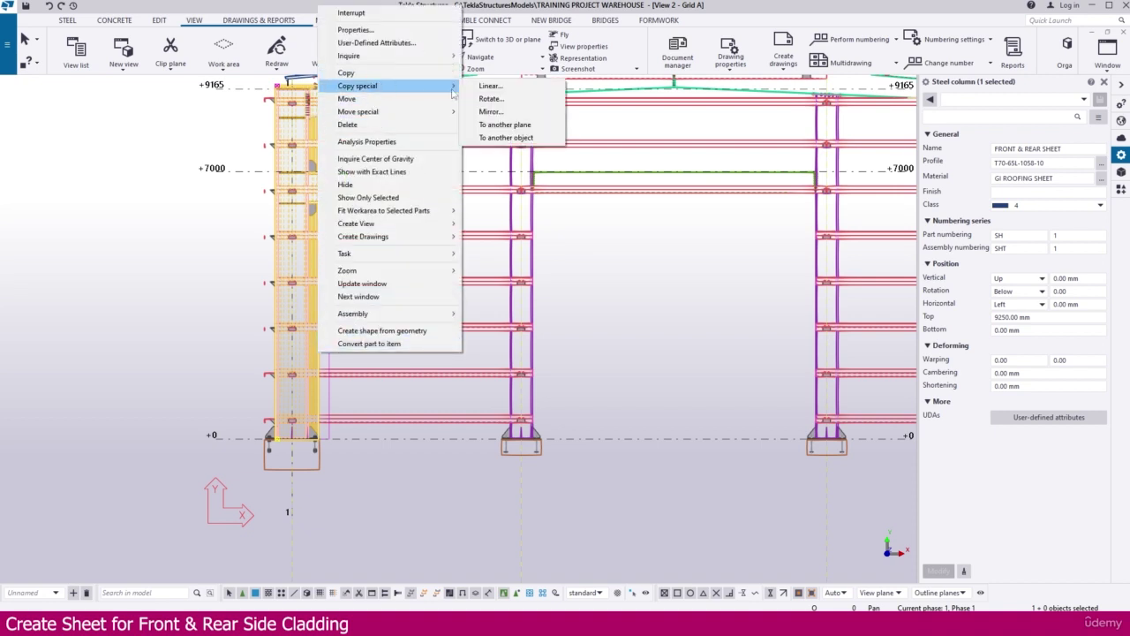
left_click(518, 92)
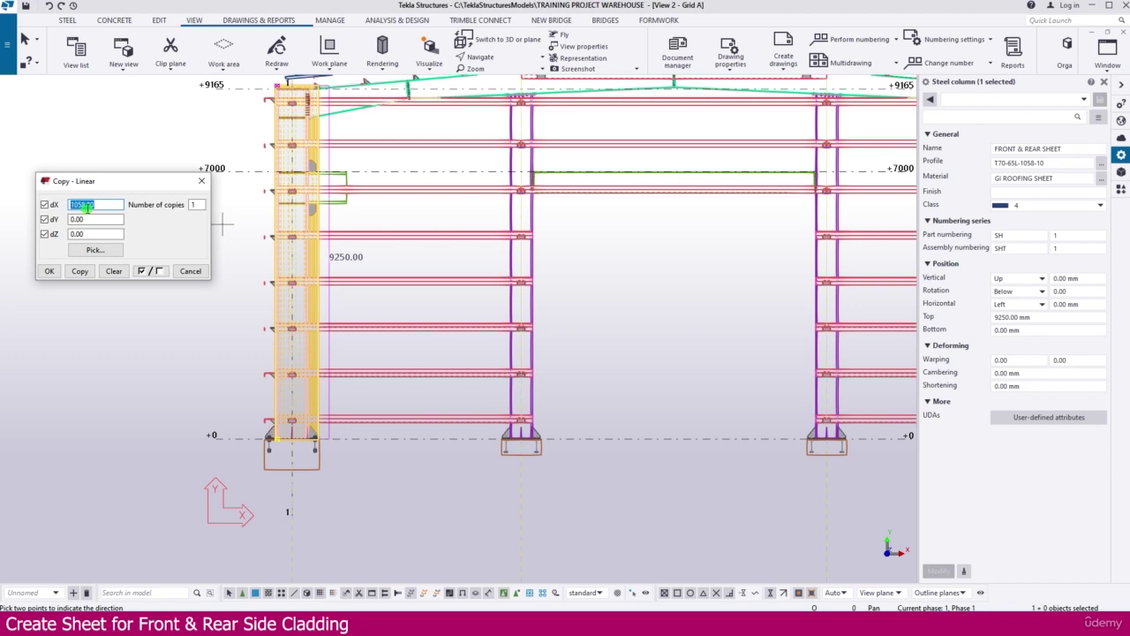
scroll(223, 349, "down", 5)
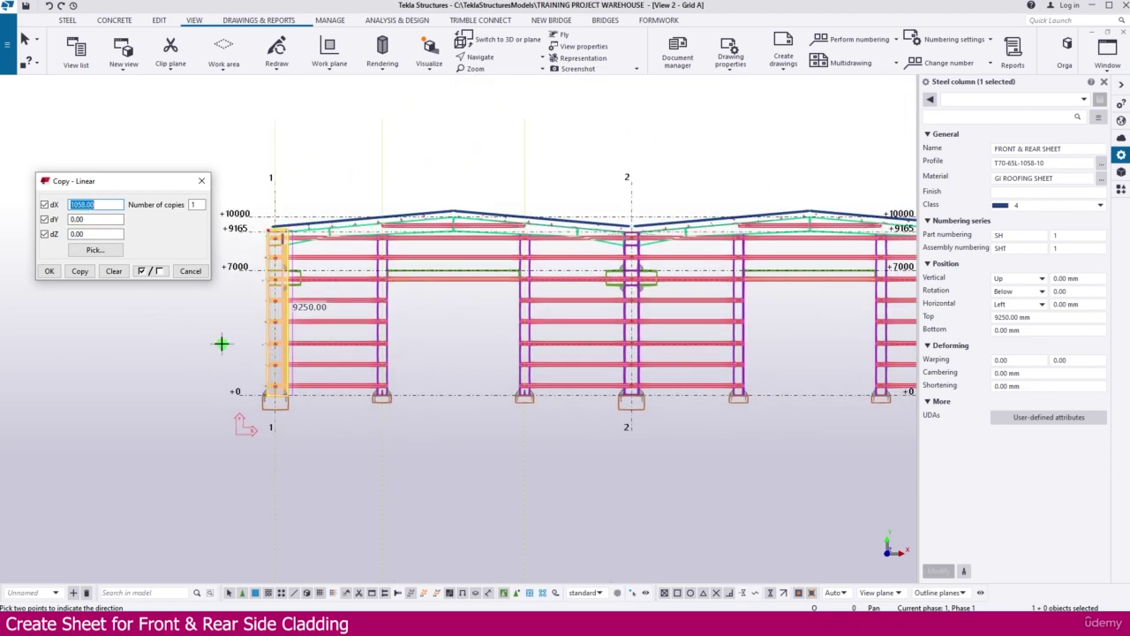
scroll(235, 368, "down", 1)
middle_click_drag(516, 412, 395, 408)
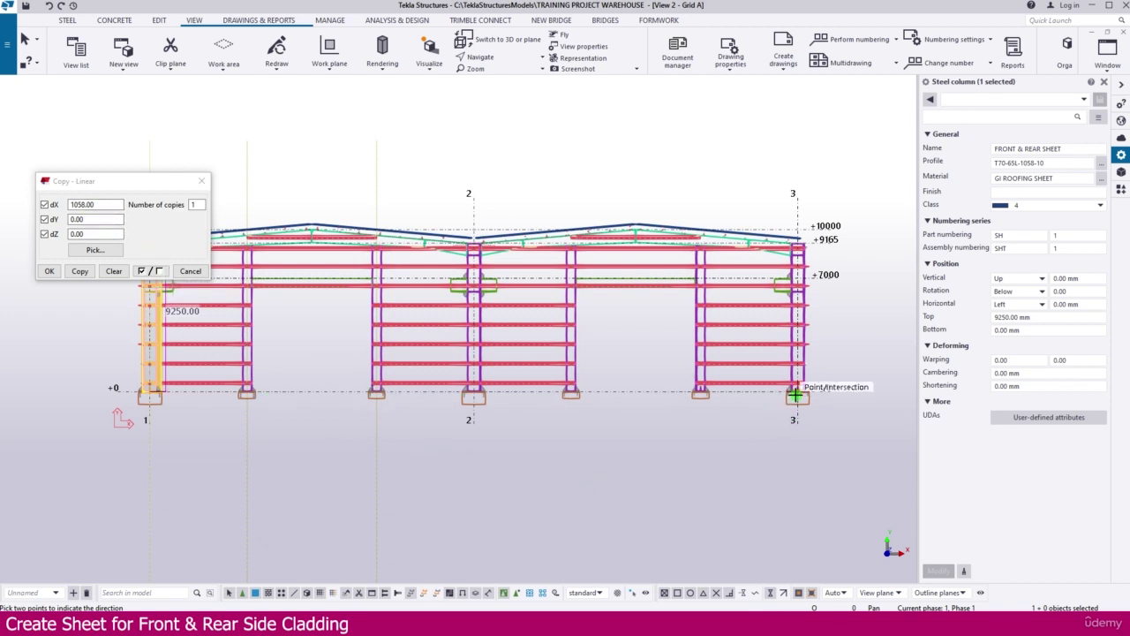
middle_click_drag(244, 345, 284, 370)
left_click(197, 205)
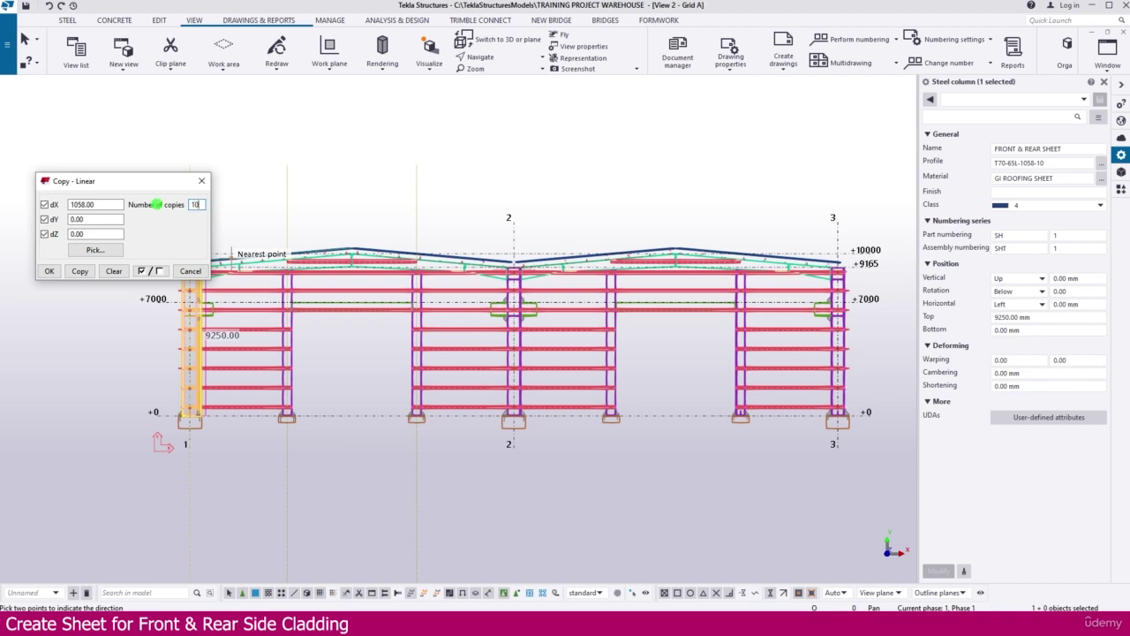
left_click(80, 271)
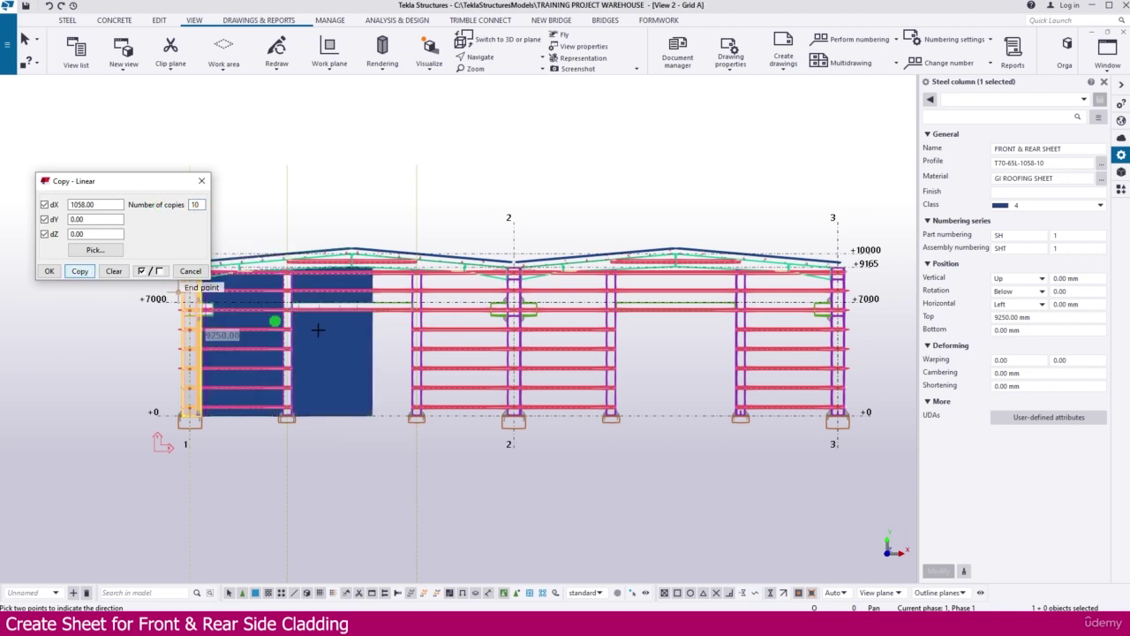
Measure the vertical distance from the +0 level to the underside of the girt above the door opening
scroll(314, 344, "up", 3)
scroll(329, 348, "up", 2)
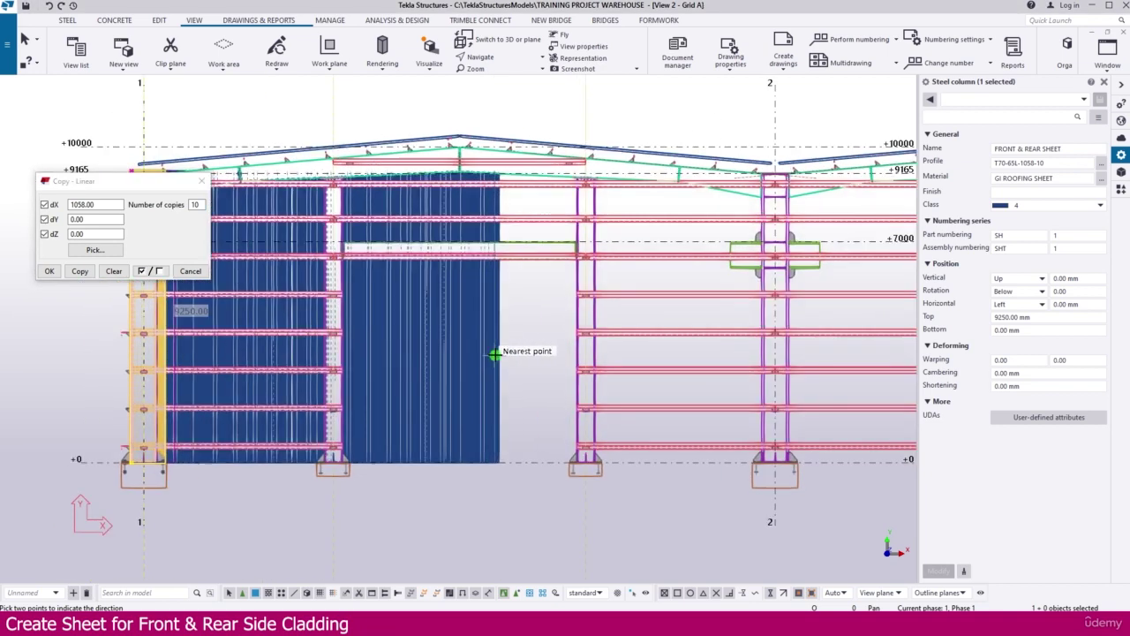
scroll(498, 283, "up", 2)
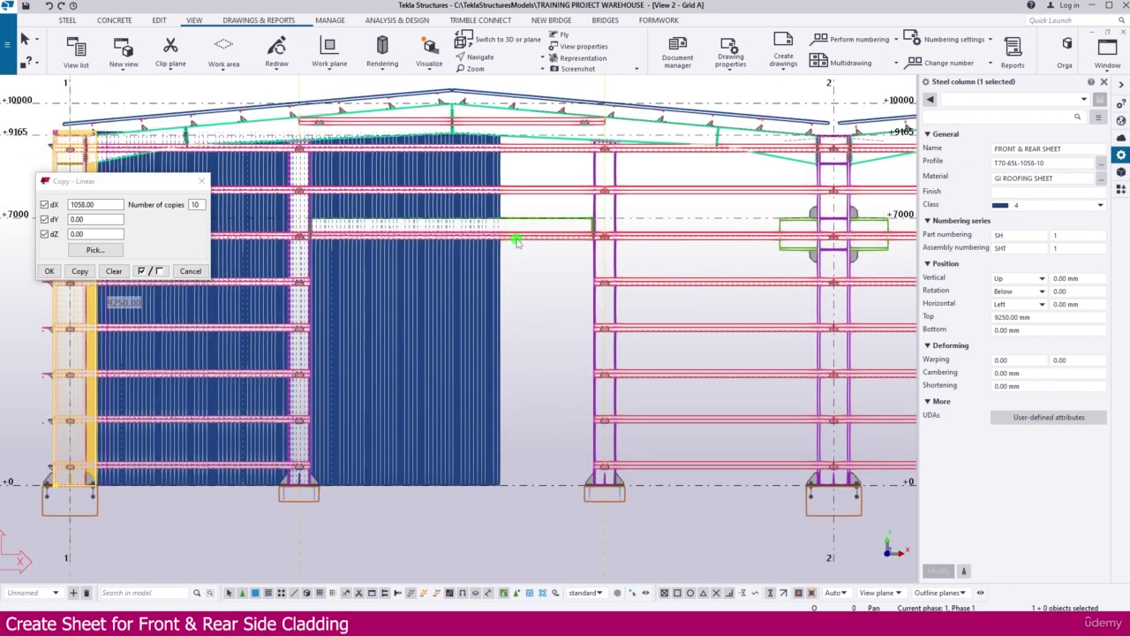
scroll(519, 244, "up", 3)
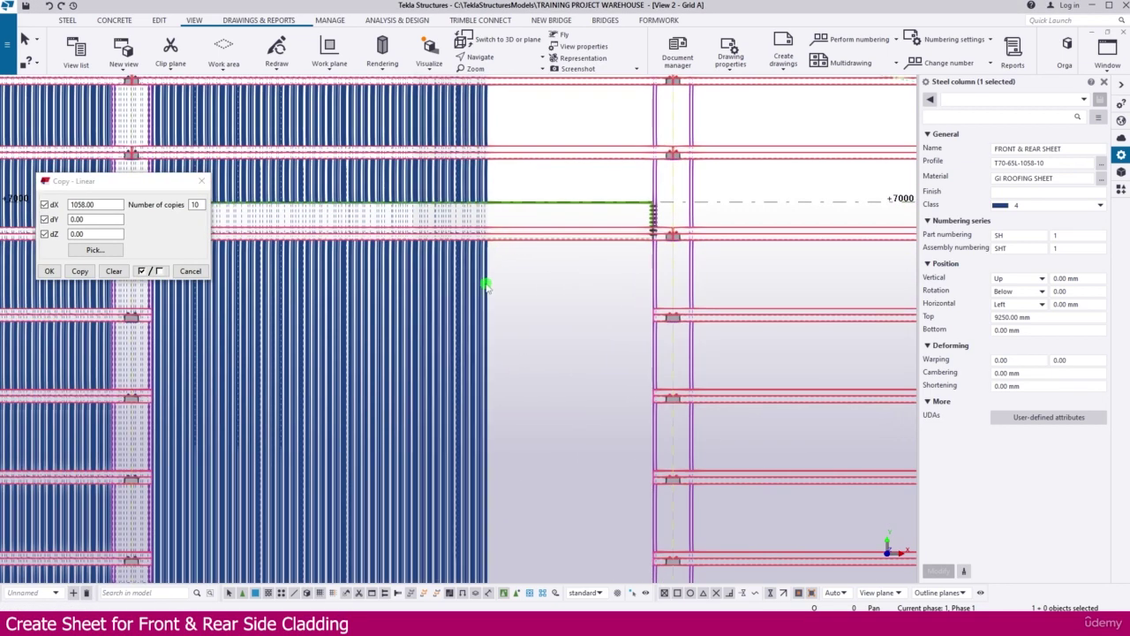
left_click(168, 21)
left_click(453, 62)
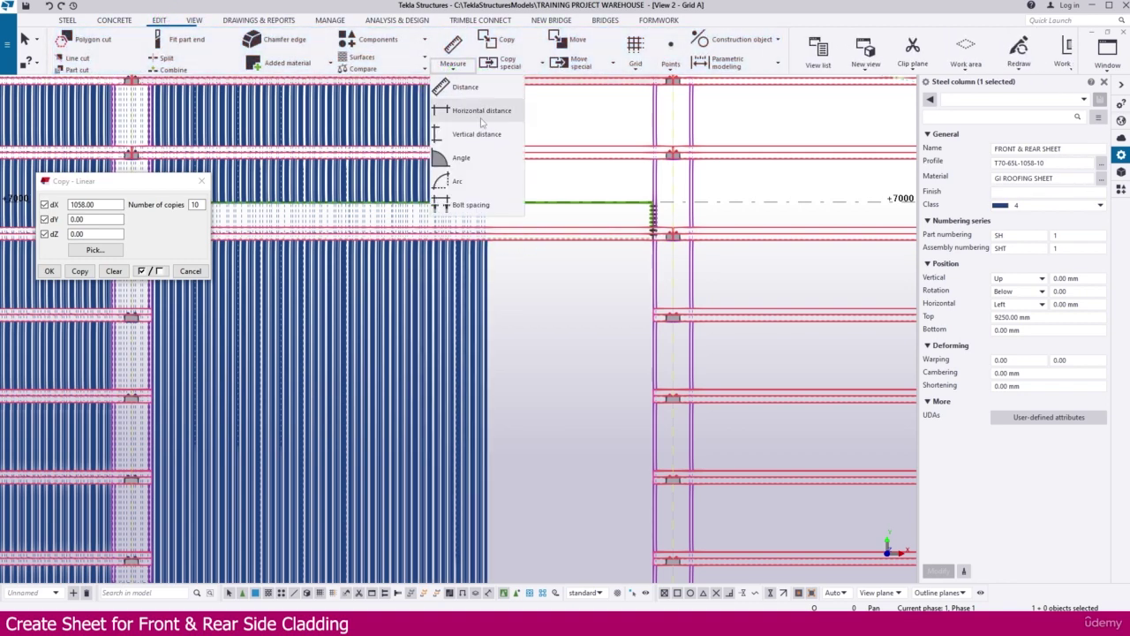
left_click(481, 119)
scroll(605, 268, "up", 3)
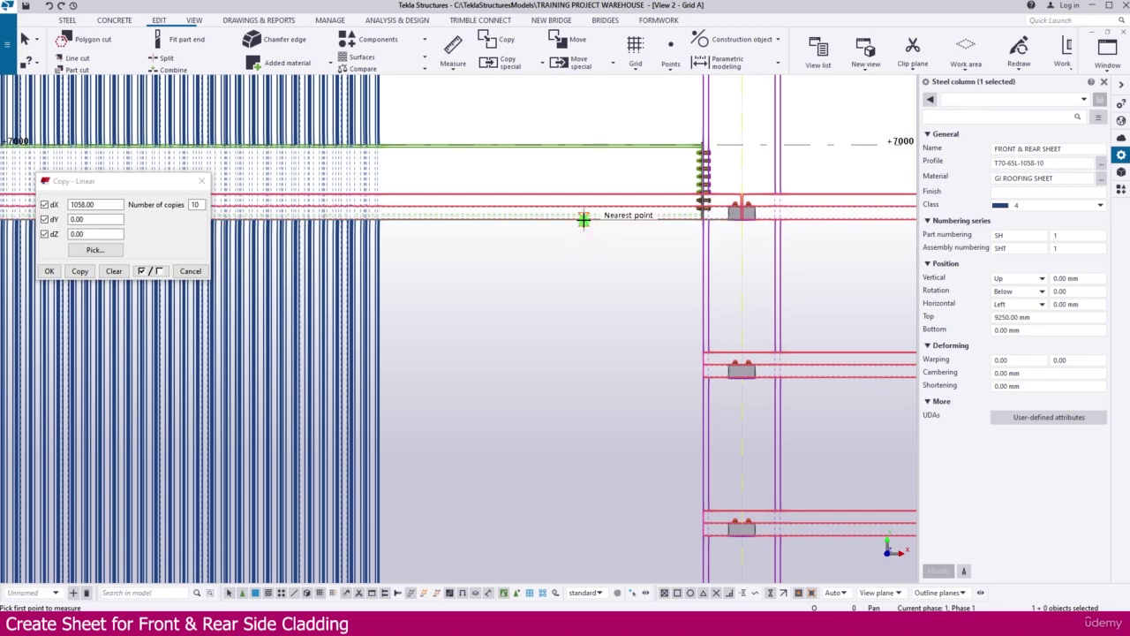
scroll(570, 221, "up", 3)
scroll(558, 219, "down", 5)
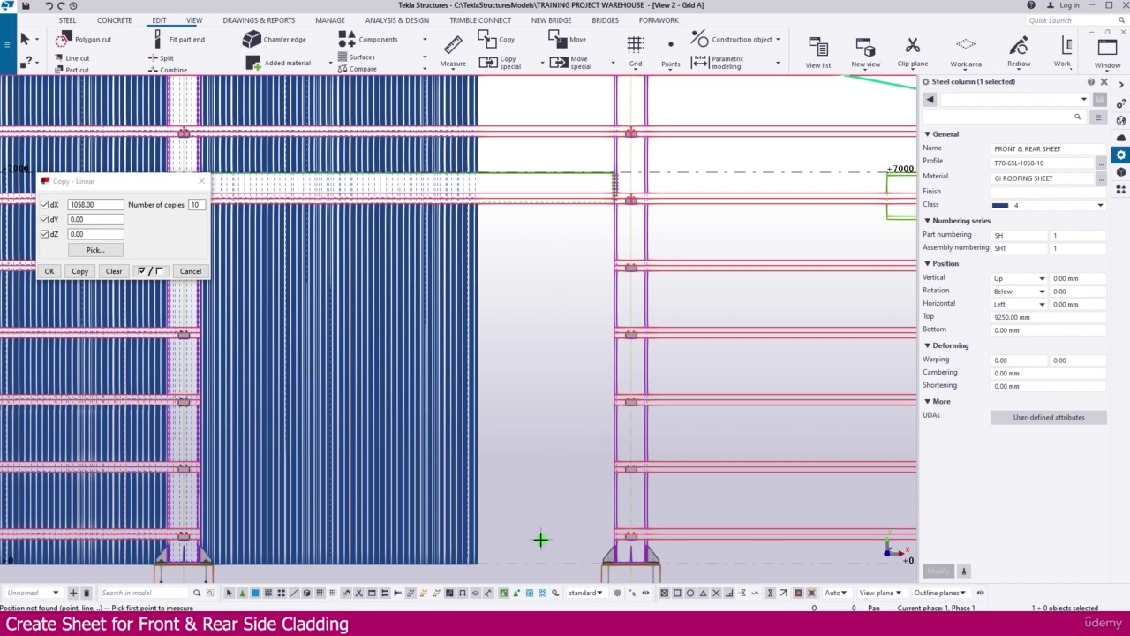
left_click(536, 562)
scroll(532, 210, "up", 4)
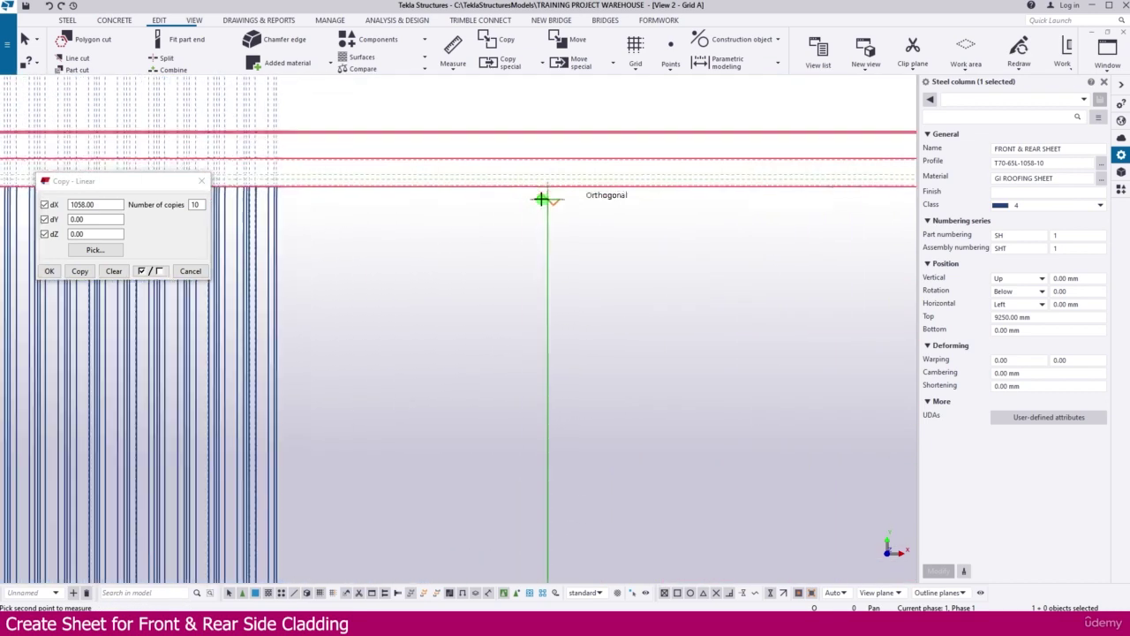
scroll(542, 196, "up", 1)
left_click(548, 187)
scroll(546, 185, "down", 4)
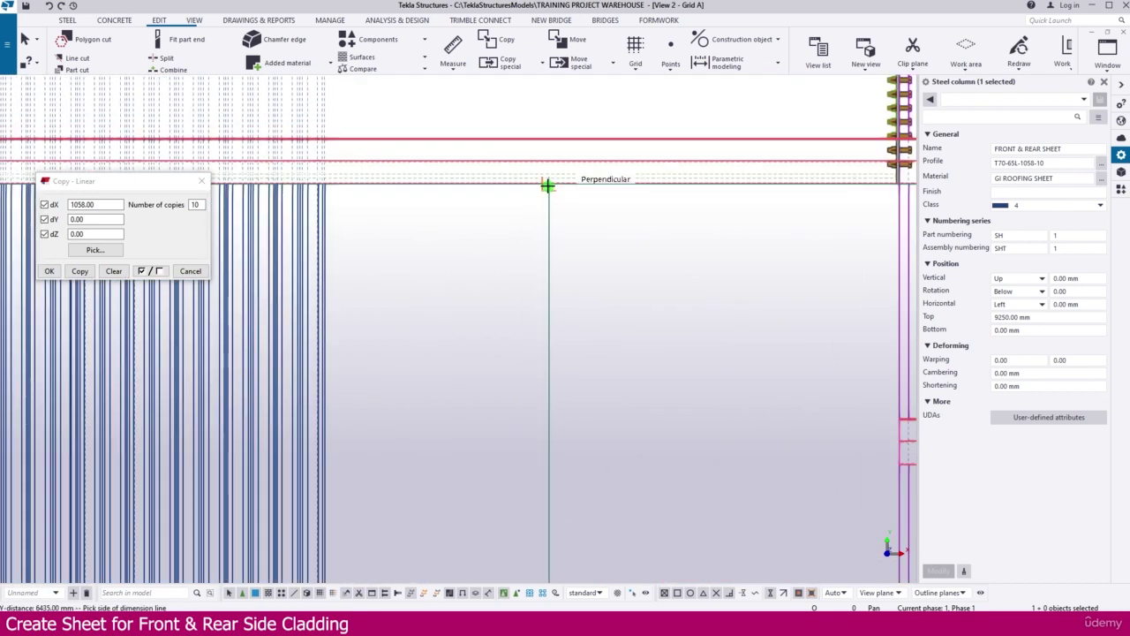
left_click(548, 310)
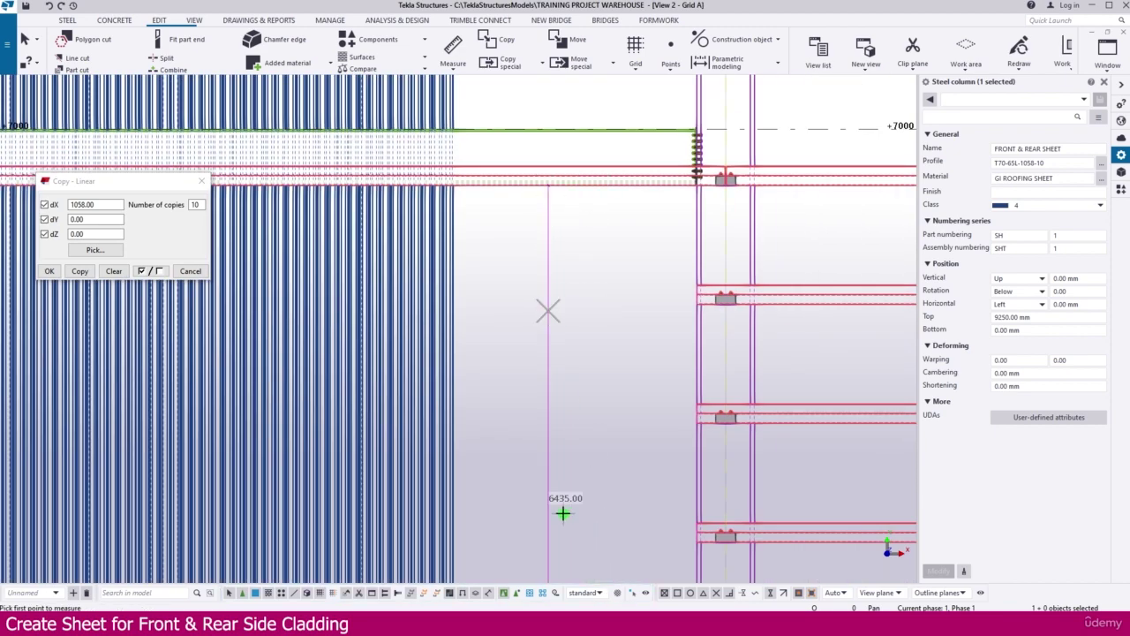
Set the bottom level of the first sheet lying fully over the door opening to 6435 mm and apply it
scroll(606, 424, "down", 3)
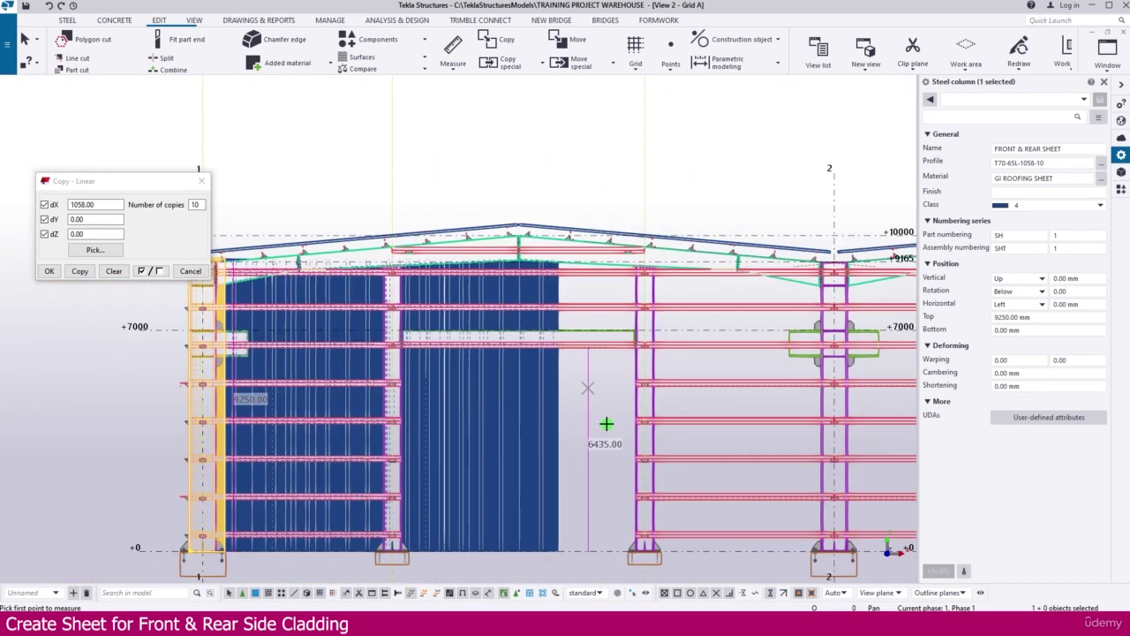
left_click(409, 499)
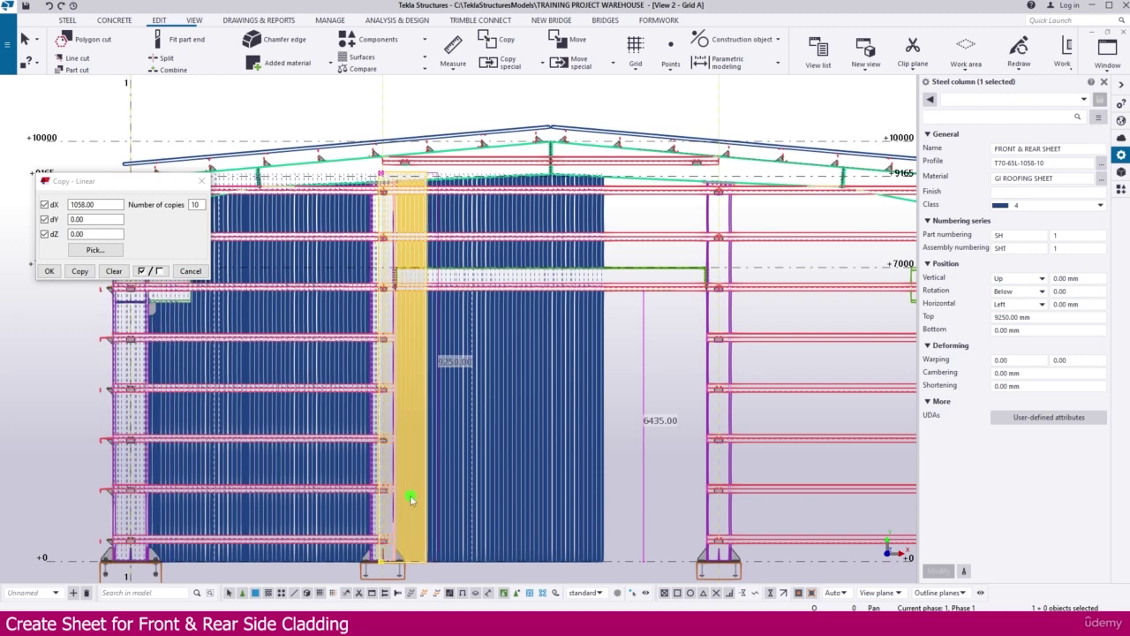
scroll(416, 506, "up", 3)
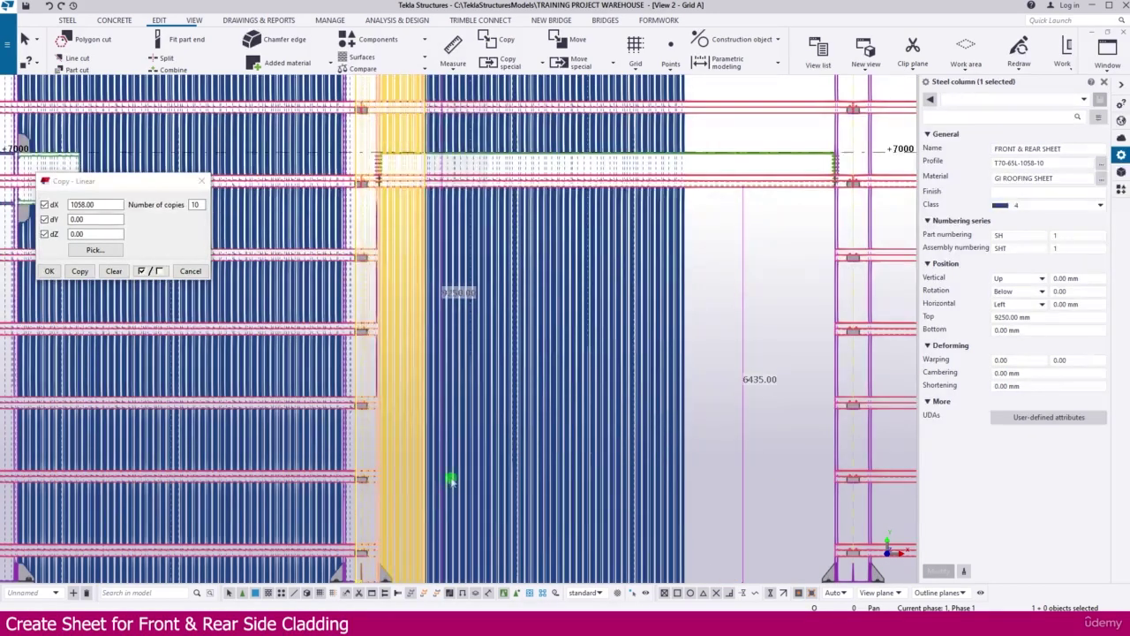
left_click(1044, 318)
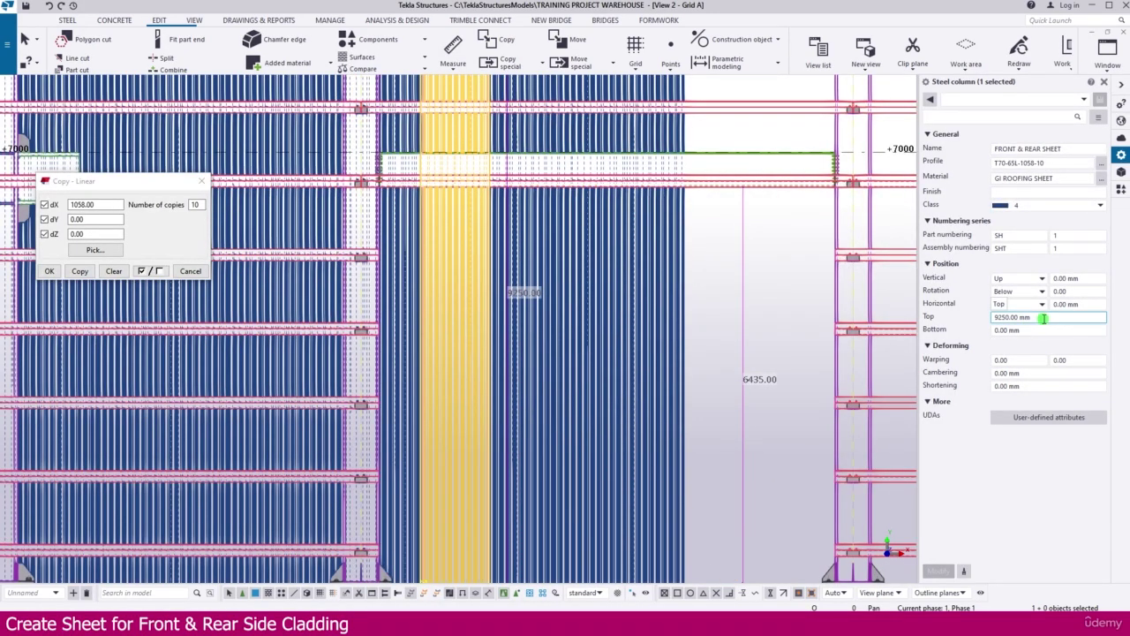
left_click_drag(1049, 319, 970, 327)
type("64")
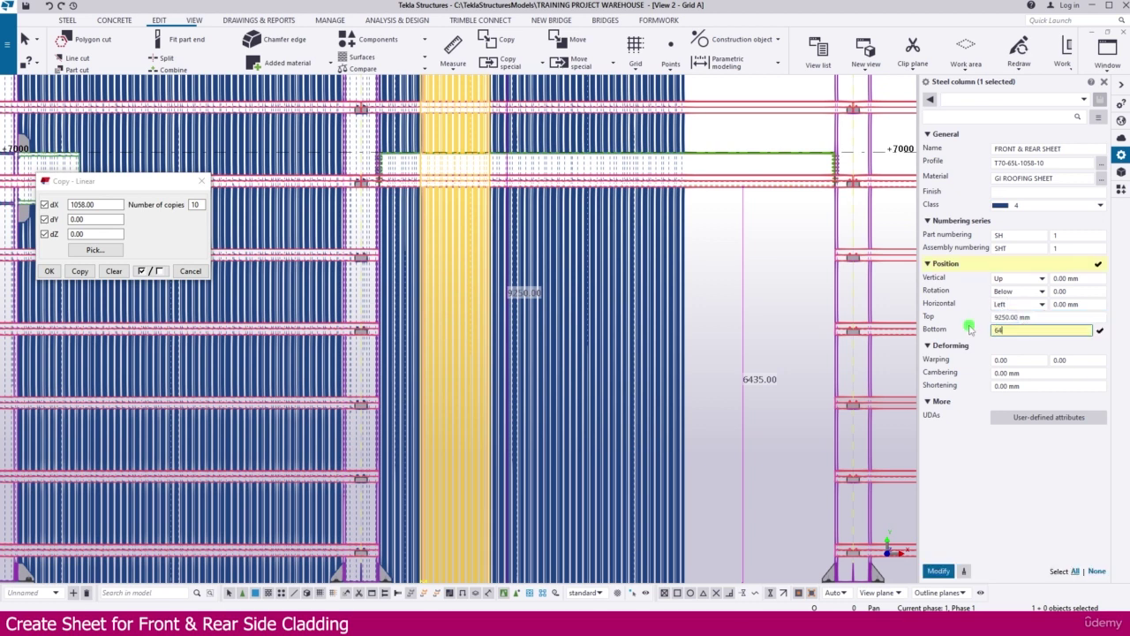
type("35")
key("Return")
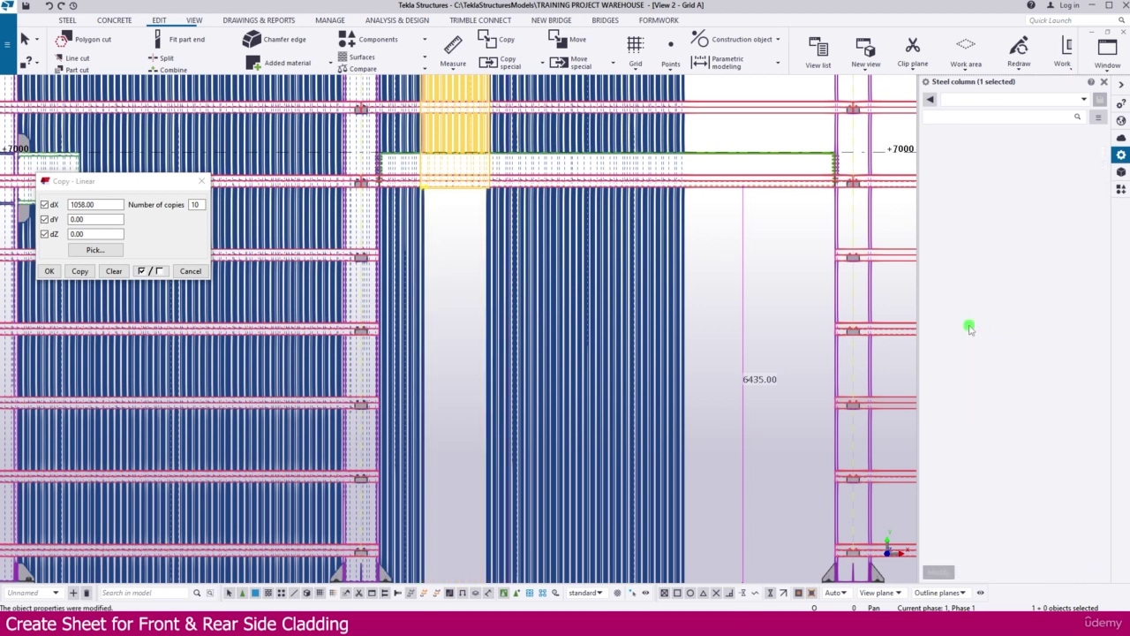
Select the three remaining full-height sheets over the door opening, set their bottom level to 6435 mm and apply the change
middle_click_drag(399, 218, 432, 350)
scroll(432, 350, "down", 2)
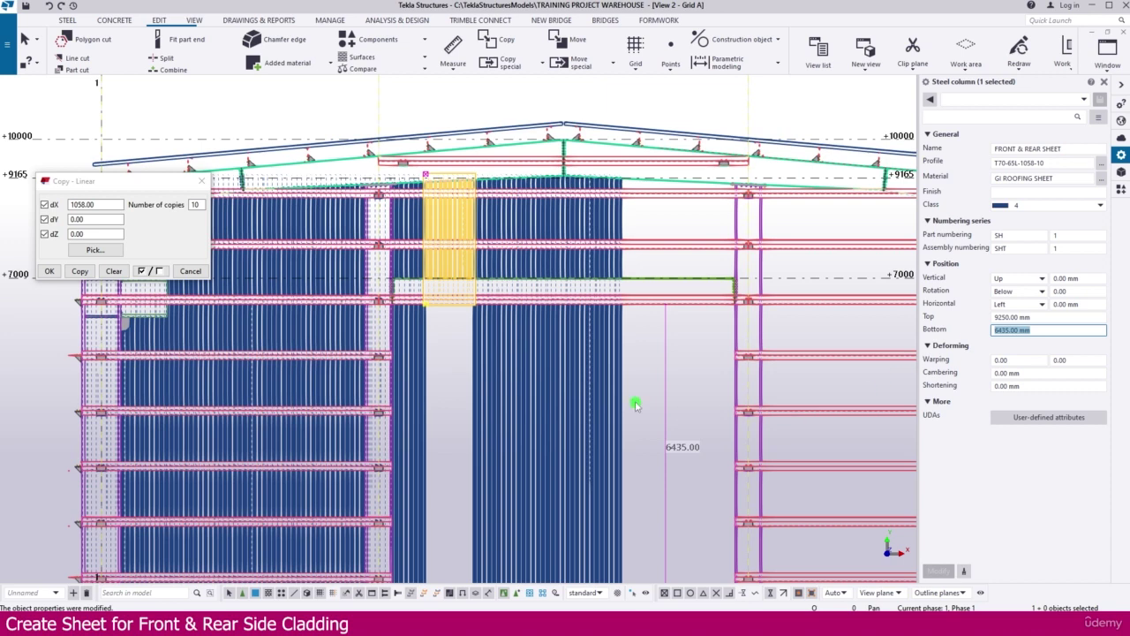
left_click(645, 344)
left_click_drag(472, 367, 473, 366)
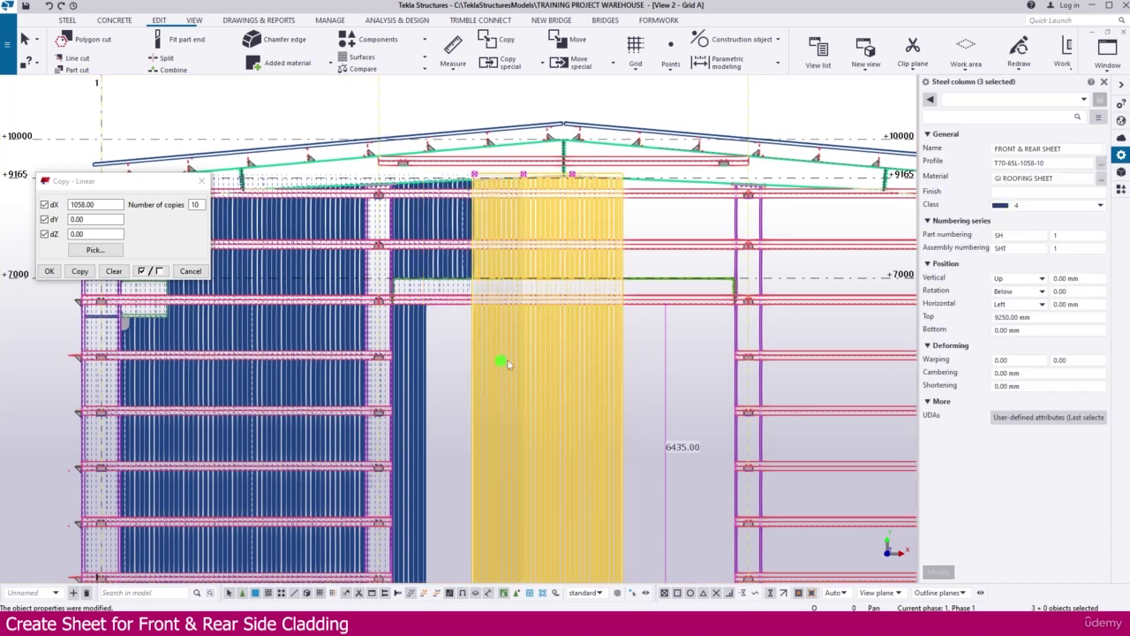
type("6435.00 mm")
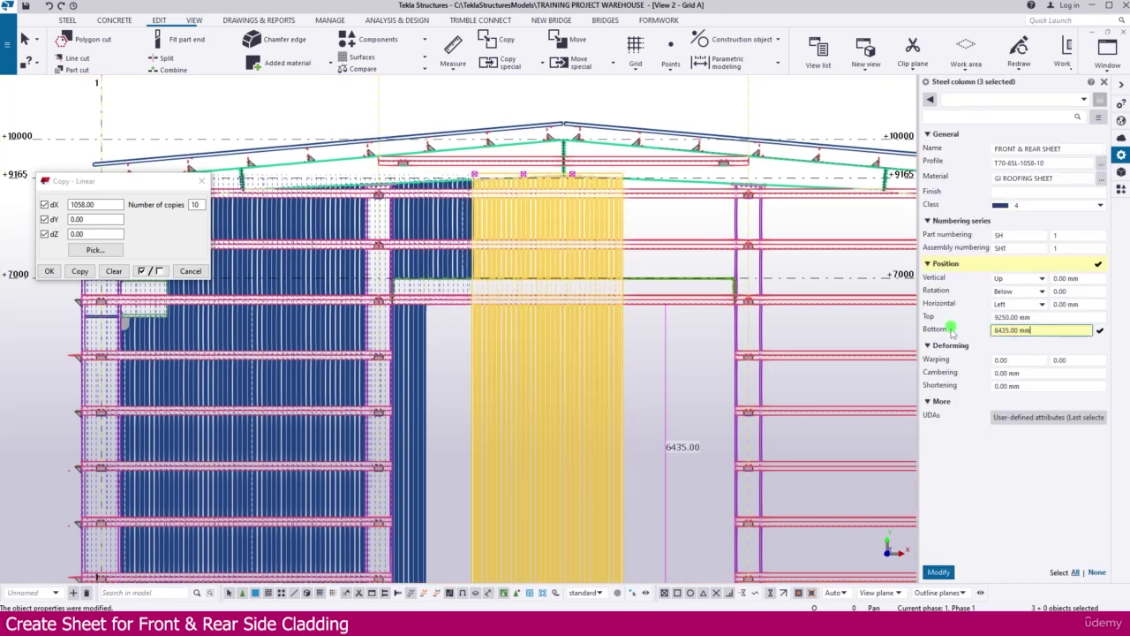
left_click(939, 571)
left_click(618, 348)
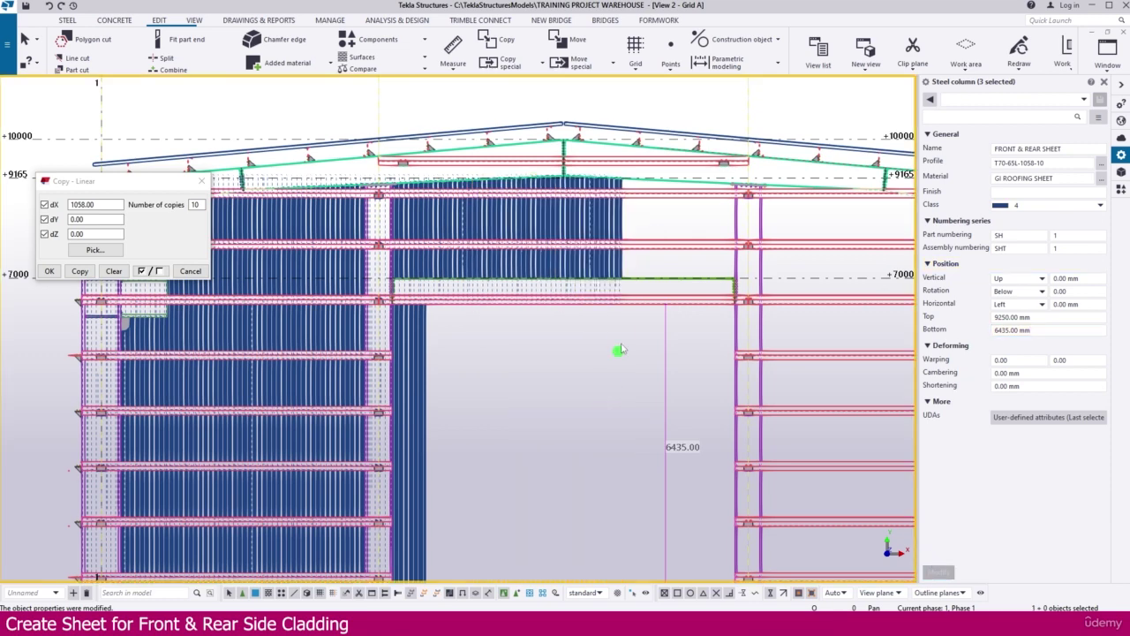
Copy the last shortened sheet over the first door opening linearly along X with 1058 mm spacing and 25 copies
left_click(562, 218)
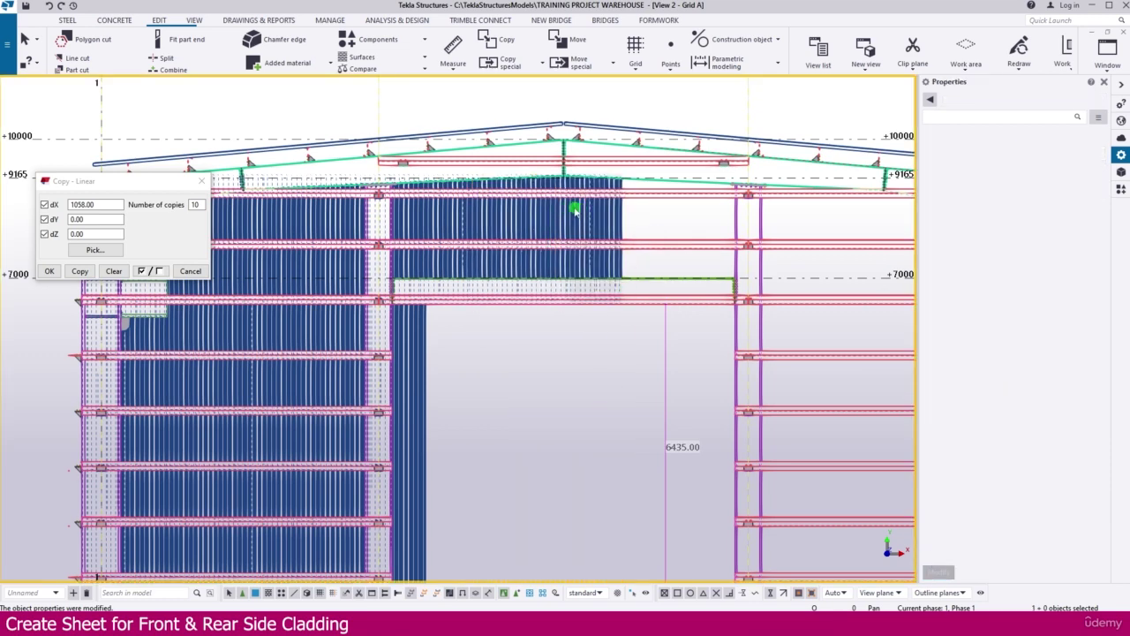
scroll(412, 274, "down", 3)
middle_click_drag(579, 303, 451, 307)
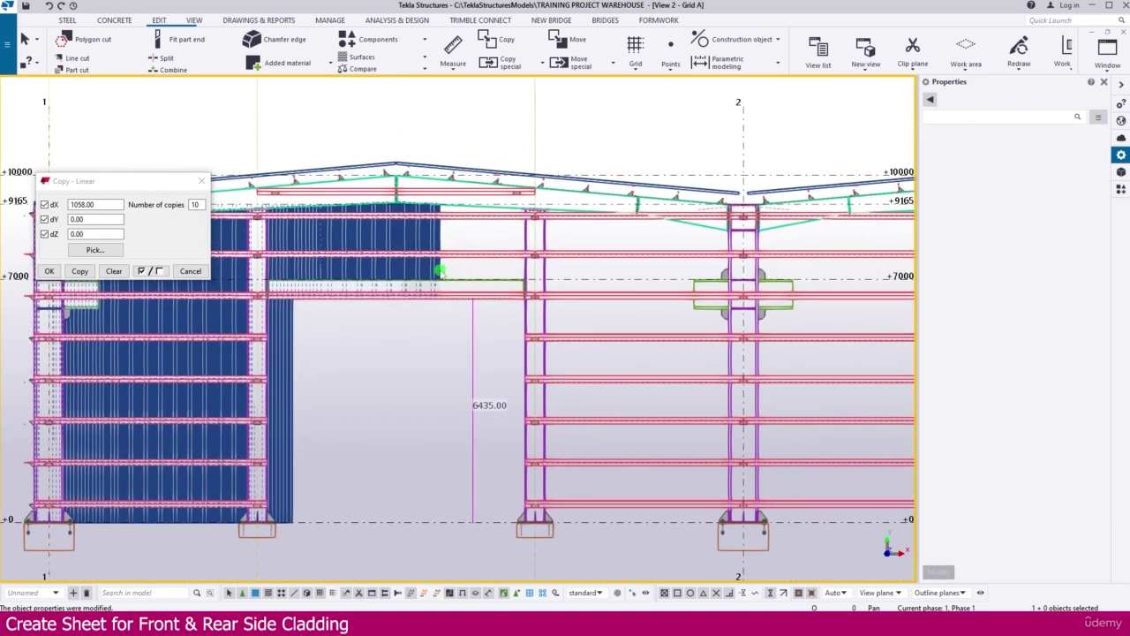
left_click(439, 269)
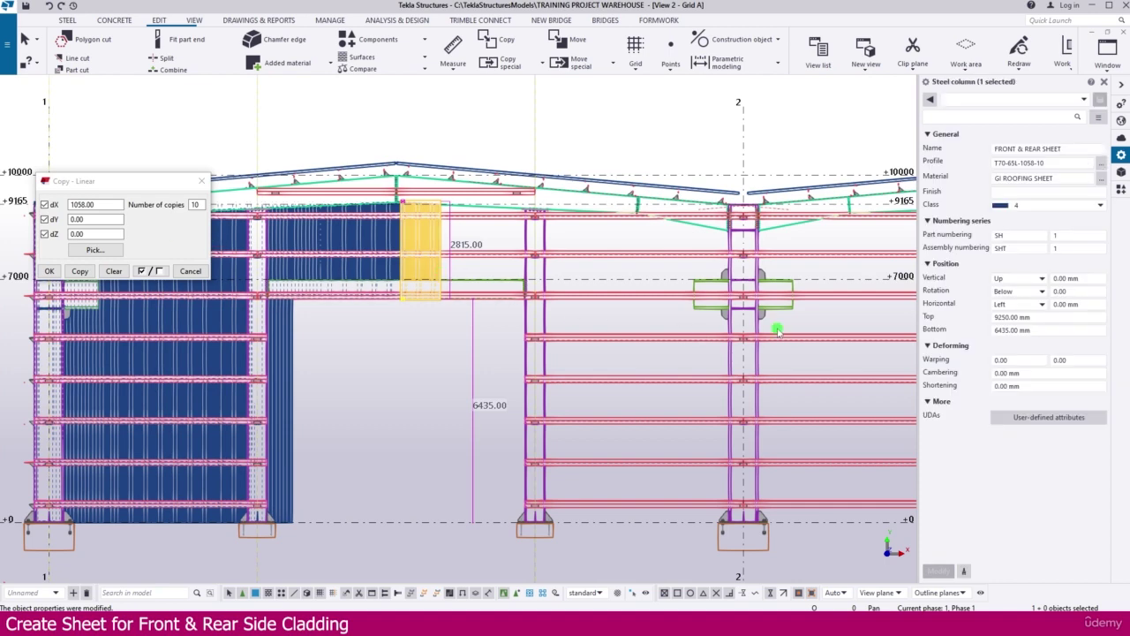
middle_click_drag(761, 326, 621, 303)
scroll(621, 303, "down", 1)
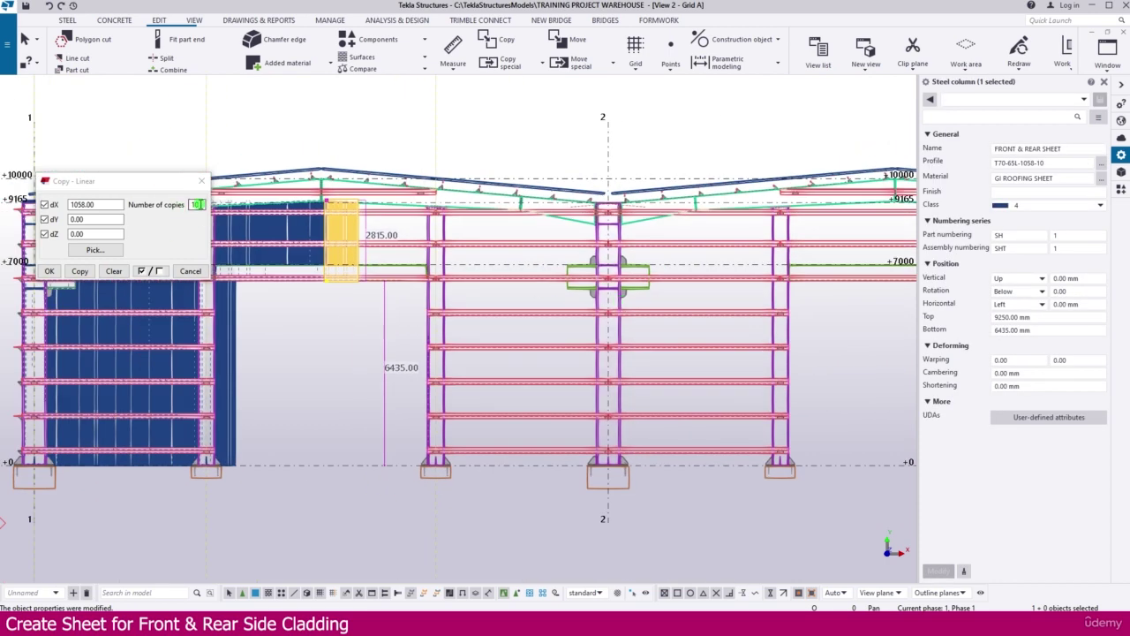
double_click(198, 204)
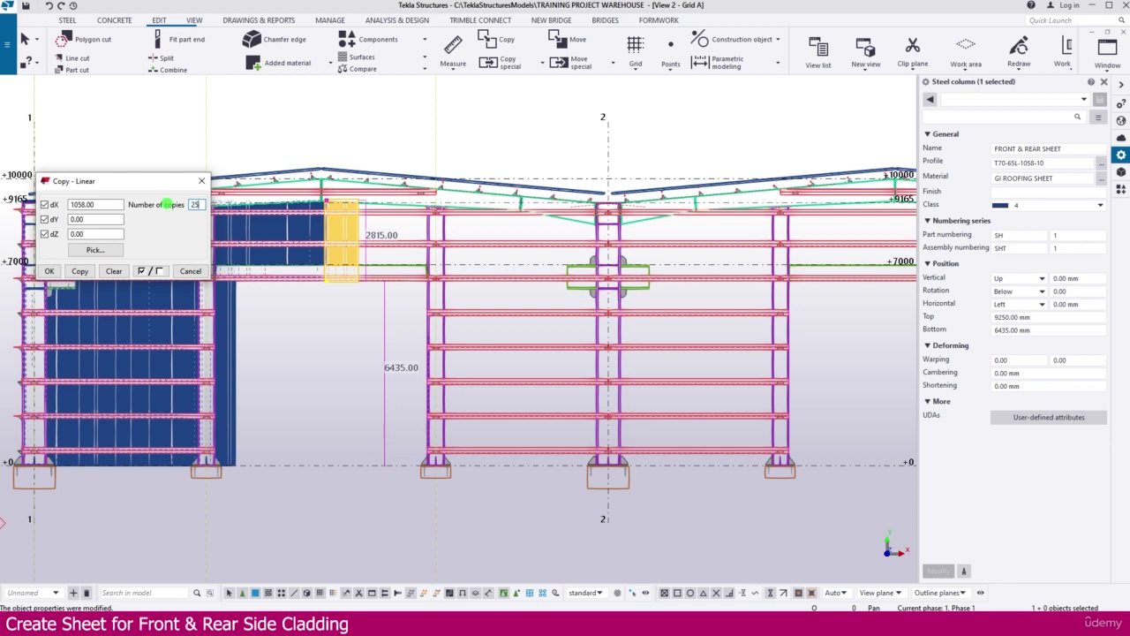
left_click(89, 272)
Copy the last shortened sheet before Grid 3 linearly along X with 1058 mm spacing and 5 copies
middle_click_drag(585, 385, 402, 390)
scroll(617, 267, "up", 1)
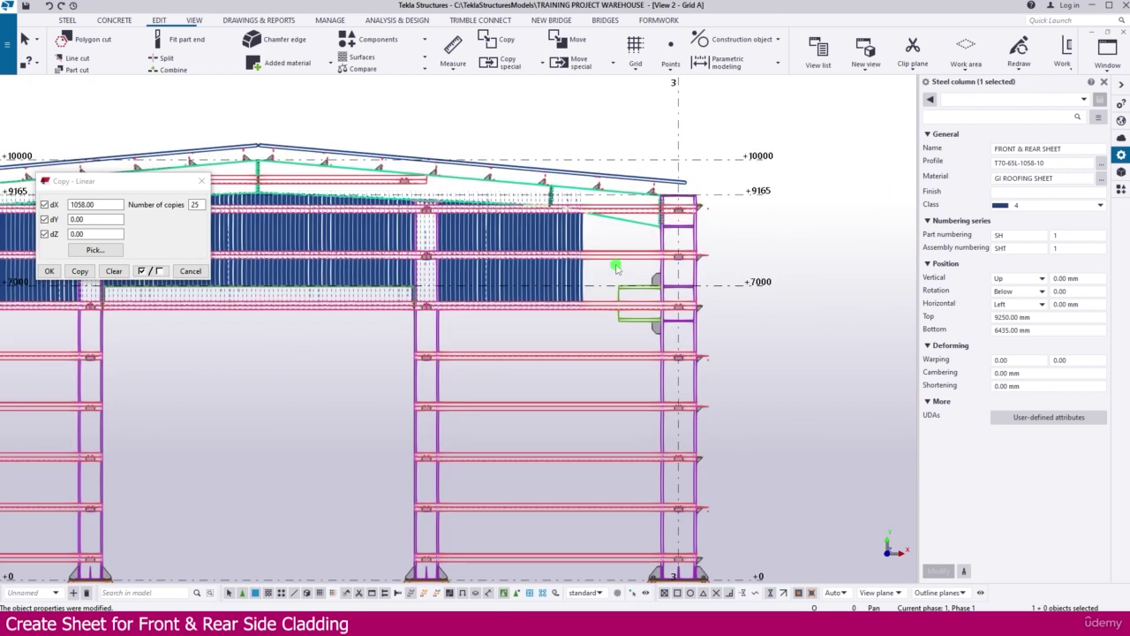
left_click(761, 255)
left_click(558, 252)
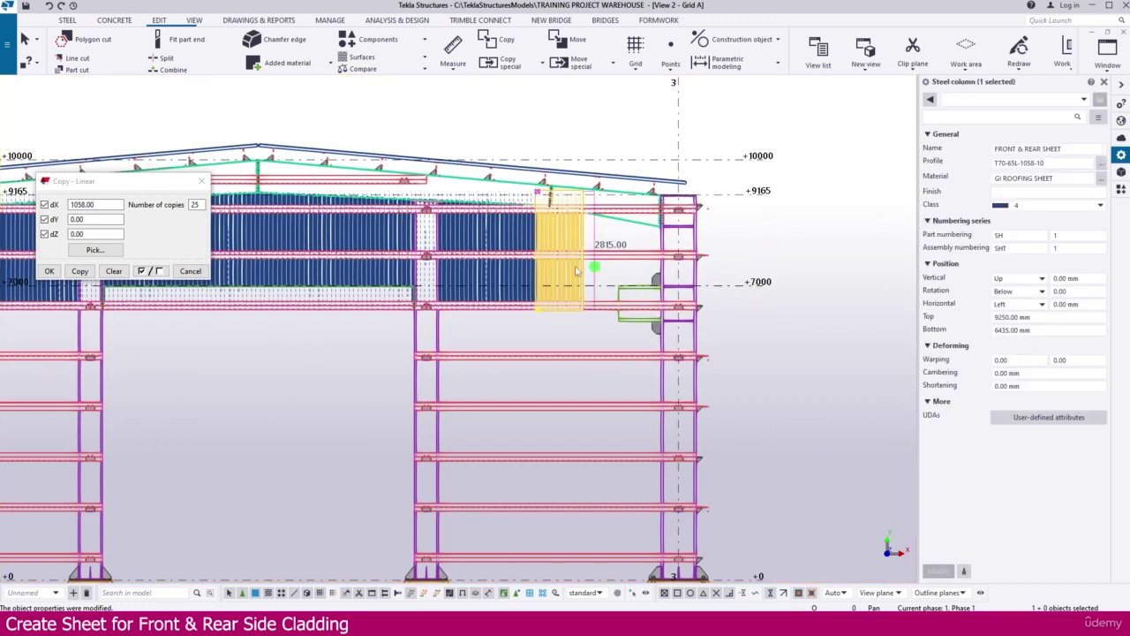
double_click(199, 204)
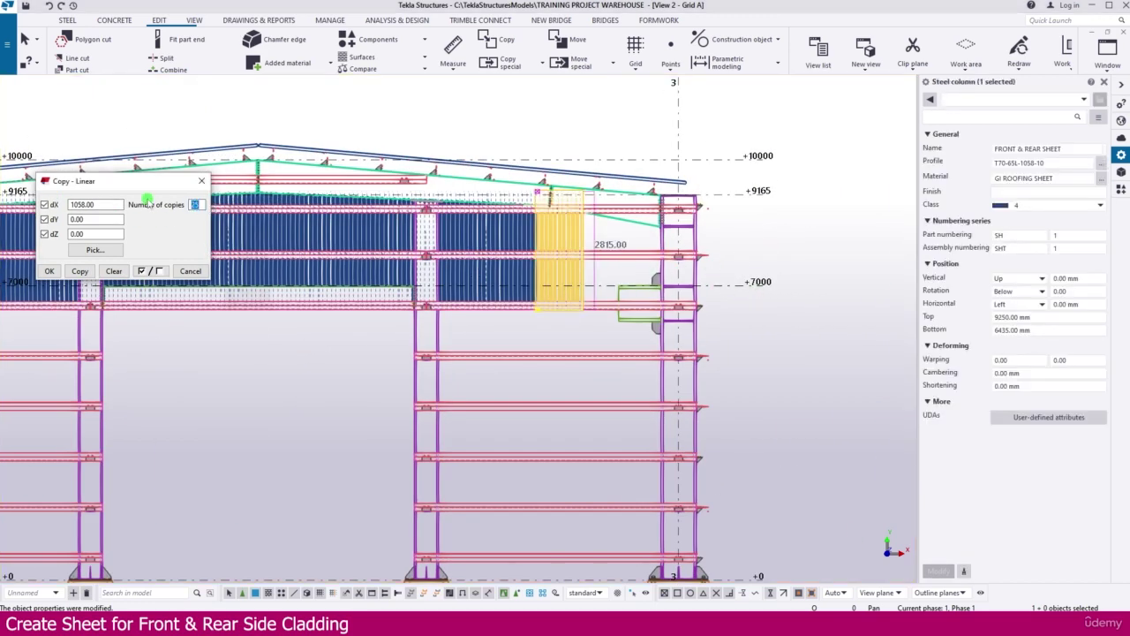
type("5")
left_click(80, 270)
Delete the two surplus sheets lying entirely beyond the corner at Grid 3
left_click(809, 267)
scroll(809, 267, "up", 3)
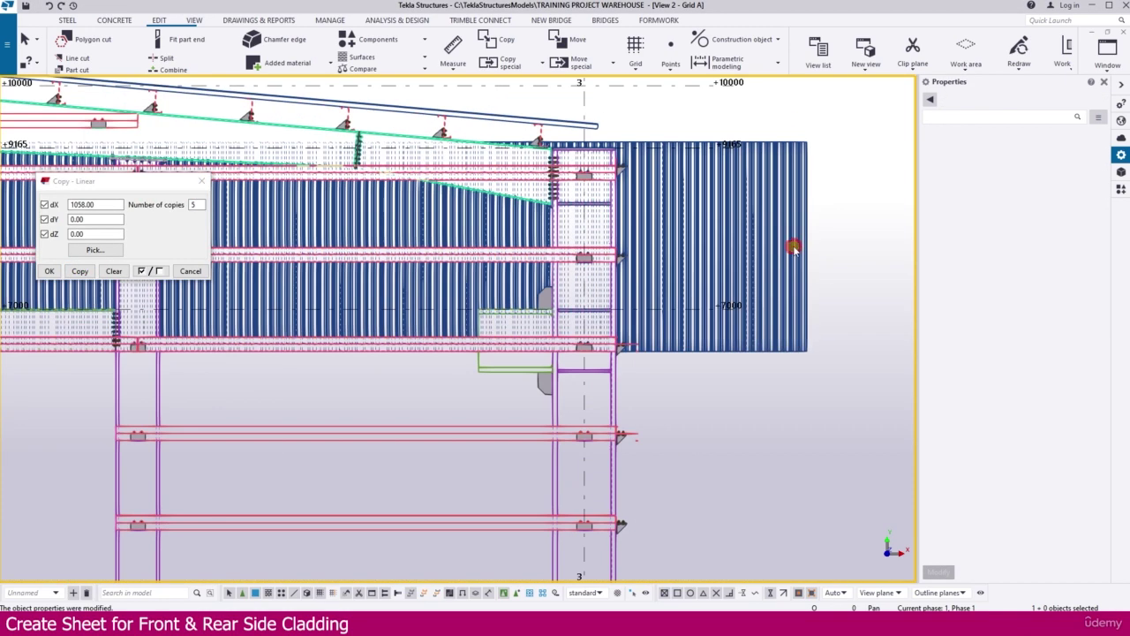
left_click(795, 250)
key("Delete")
left_click(712, 235)
key("Delete")
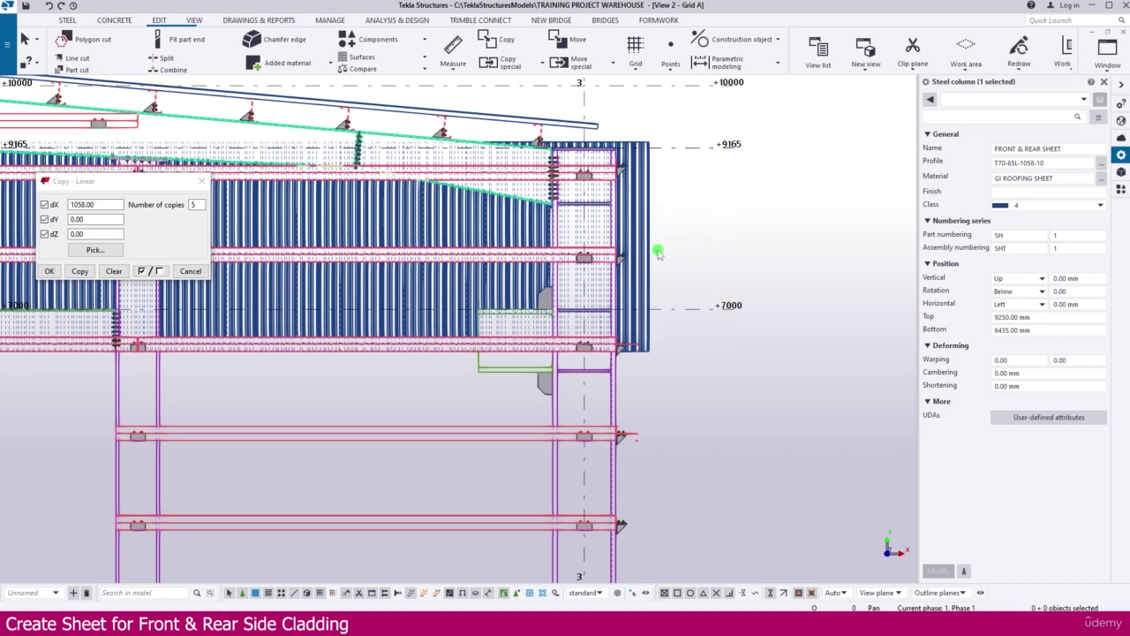
left_click(648, 250)
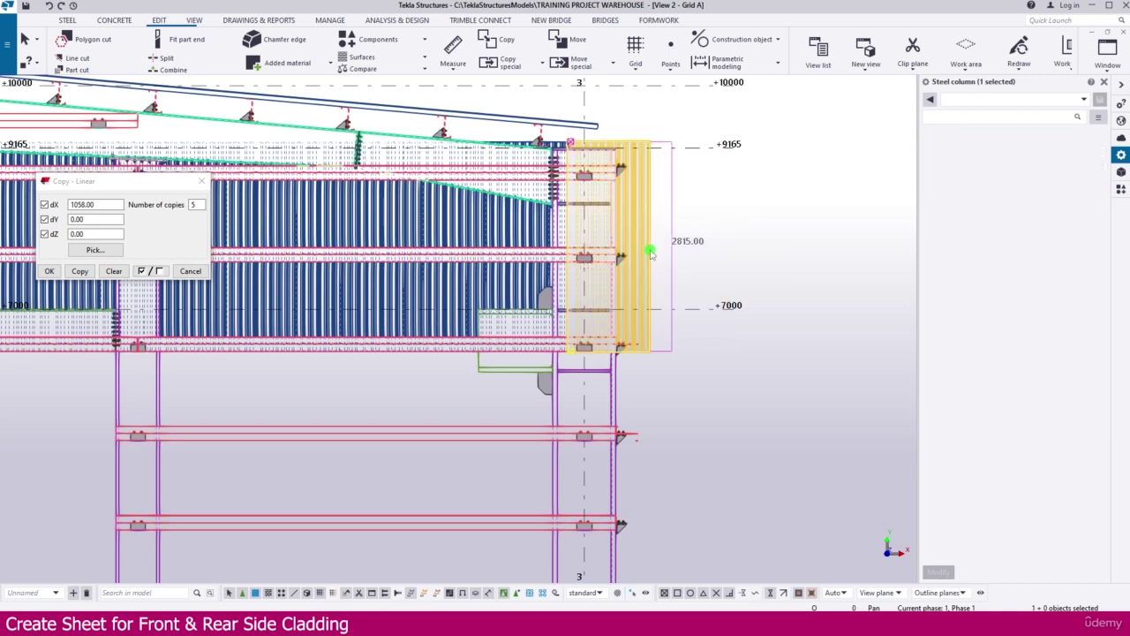
left_click(727, 222)
Select the twenty shortened sheets between the two door openings and from the second opening to Grid 3, and set their bottom level to 0 mm
scroll(758, 256, "down", 5)
middle_click_drag(423, 281, 585, 288)
scroll(562, 292, "down", 4)
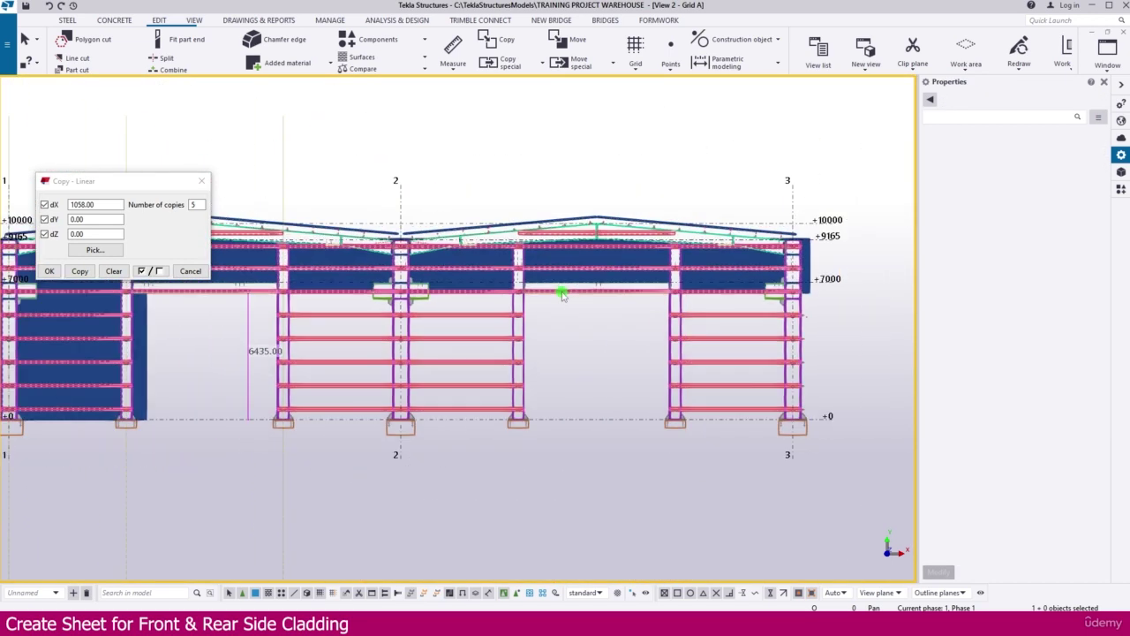
scroll(283, 298, "up", 5)
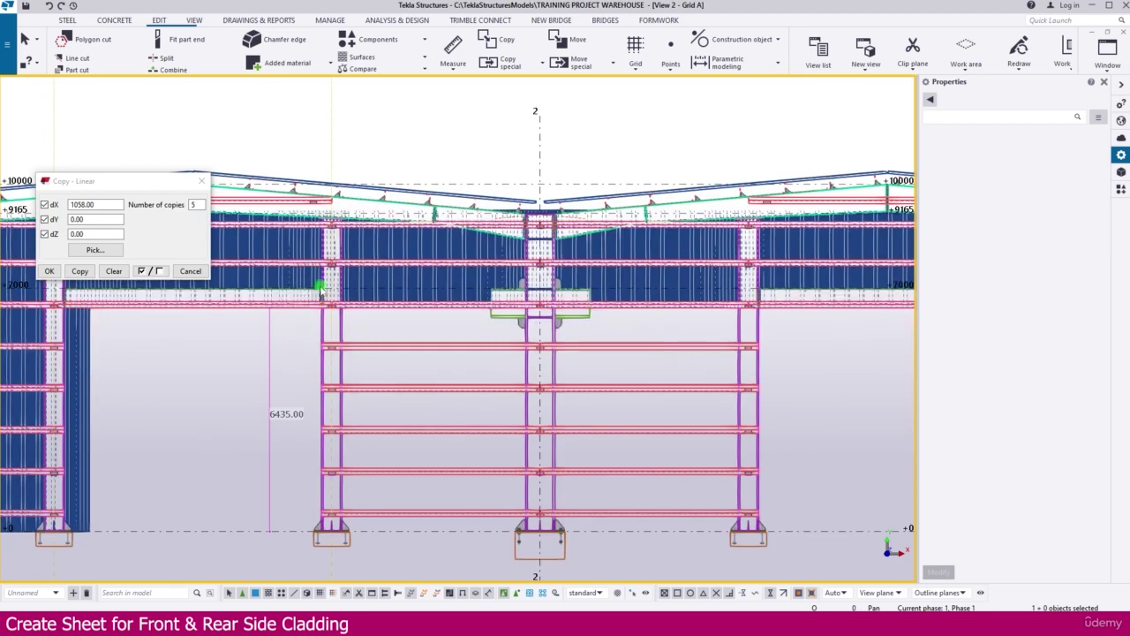
left_click(364, 275)
left_click(361, 277)
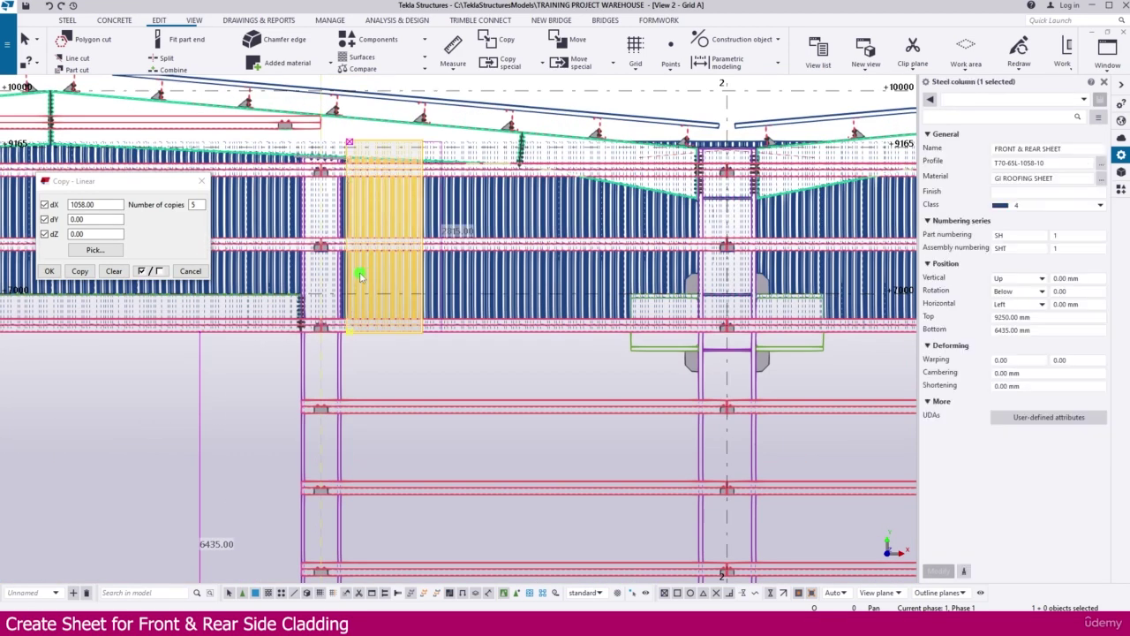
scroll(361, 270, "down", 1)
left_click(432, 278, "shift")
left_click(486, 278, "shift")
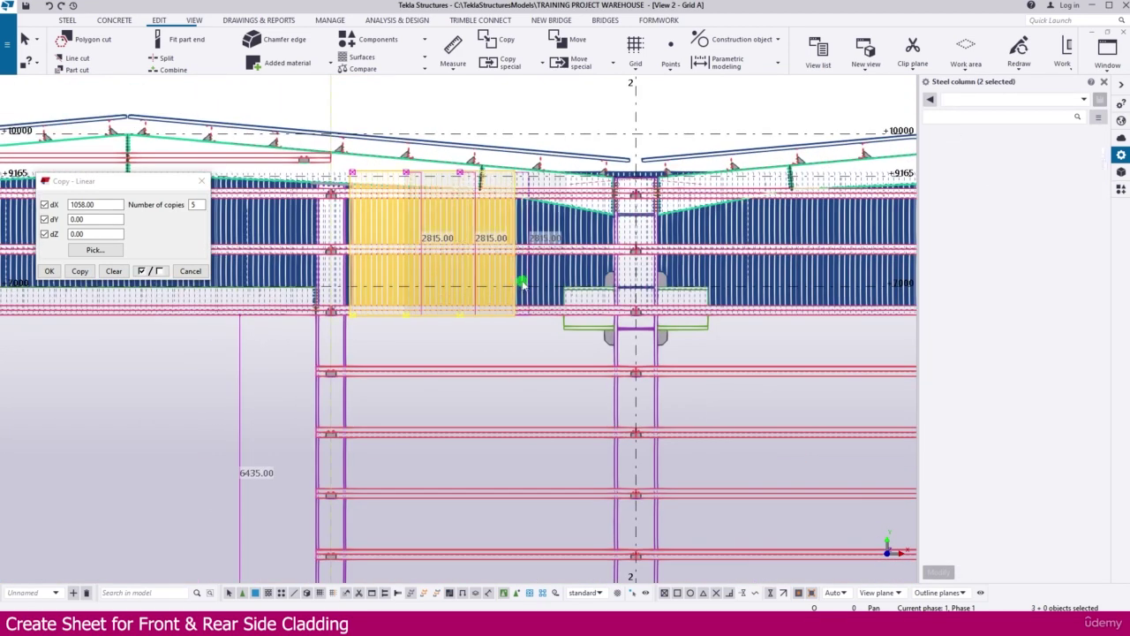
left_click(543, 278, "shift")
left_click(575, 277, "shift")
left_click(634, 270, "shift")
scroll(636, 269, "up", 3)
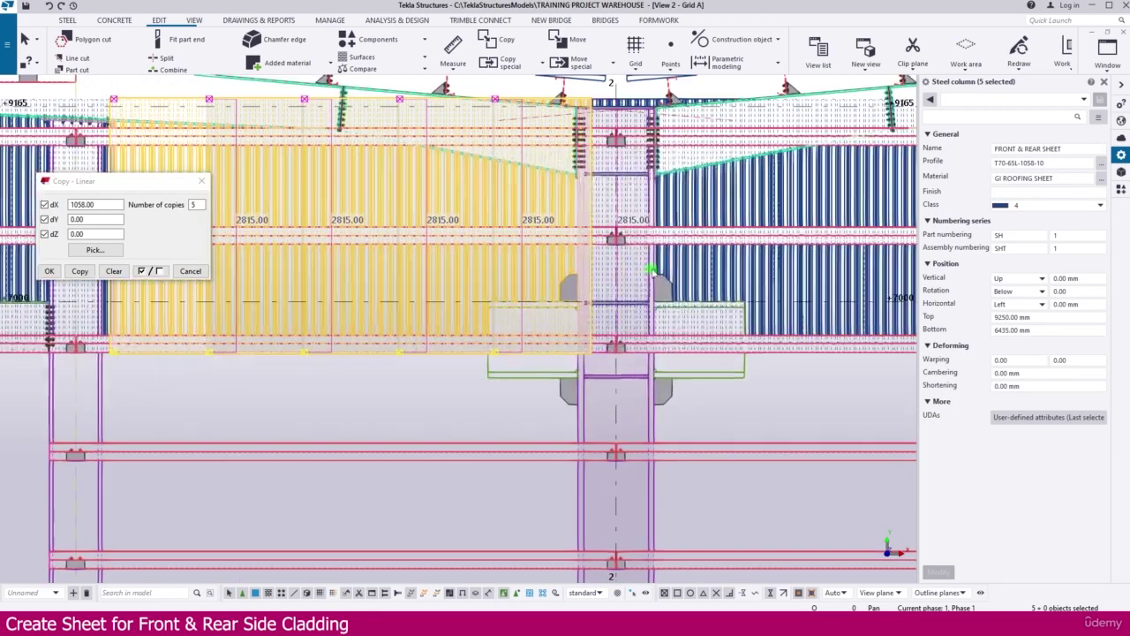
left_click(707, 272, "shift")
scroll(704, 276, "down", 2)
middle_click_drag(376, 326, 507, 348)
scroll(411, 319, "up", 3)
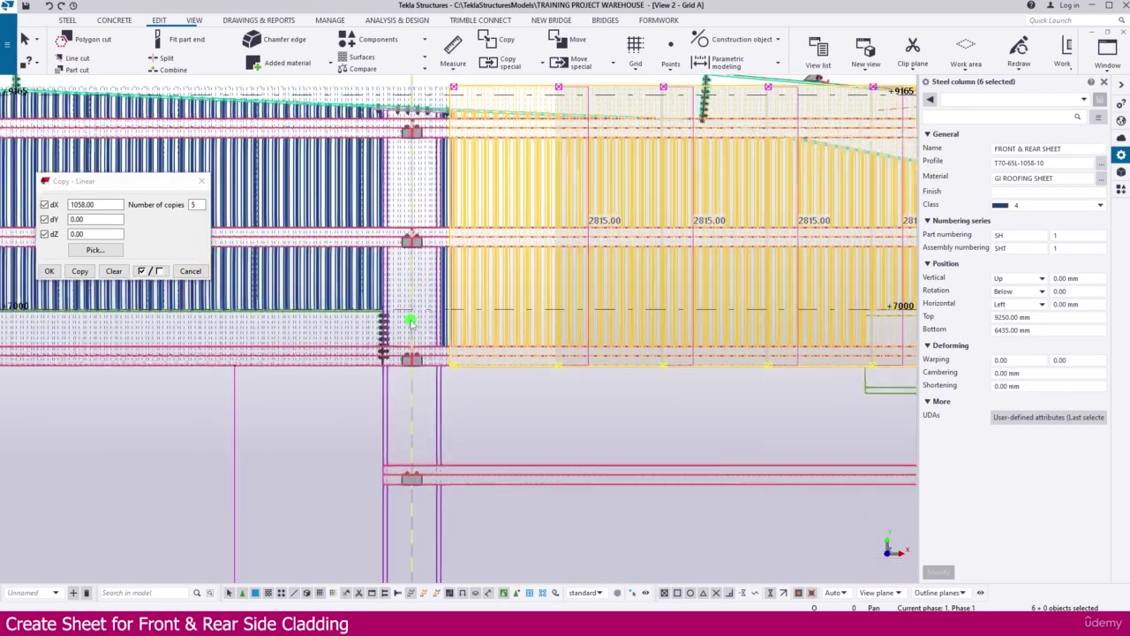
left_click(431, 323, "shift")
scroll(402, 322, "down", 5)
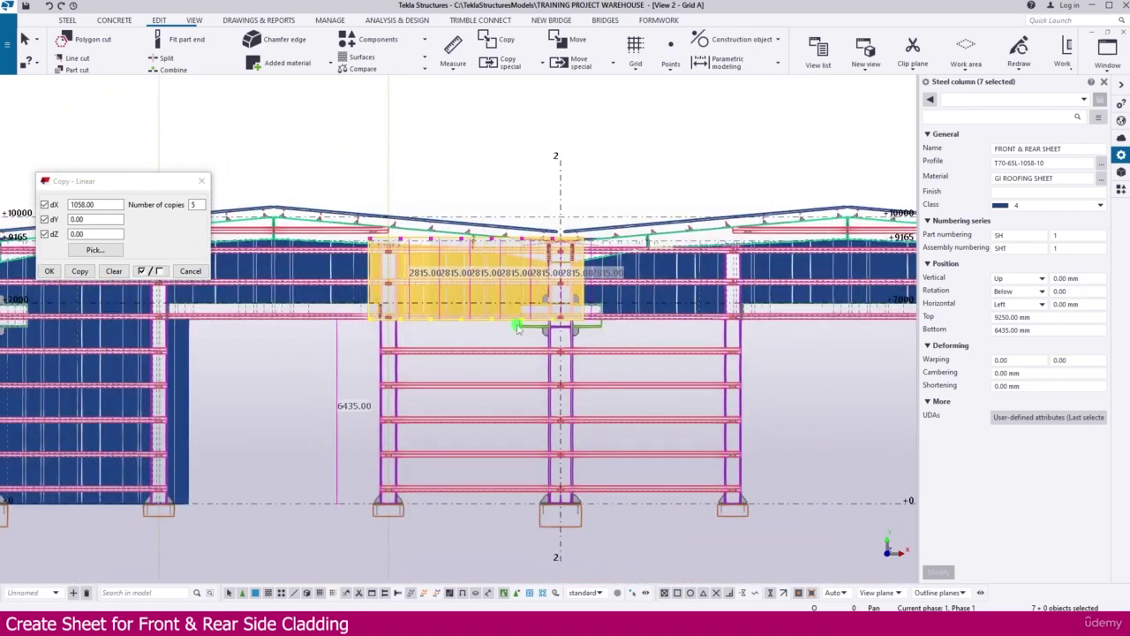
scroll(715, 307, "up", 2)
scroll(714, 307, "down", 2)
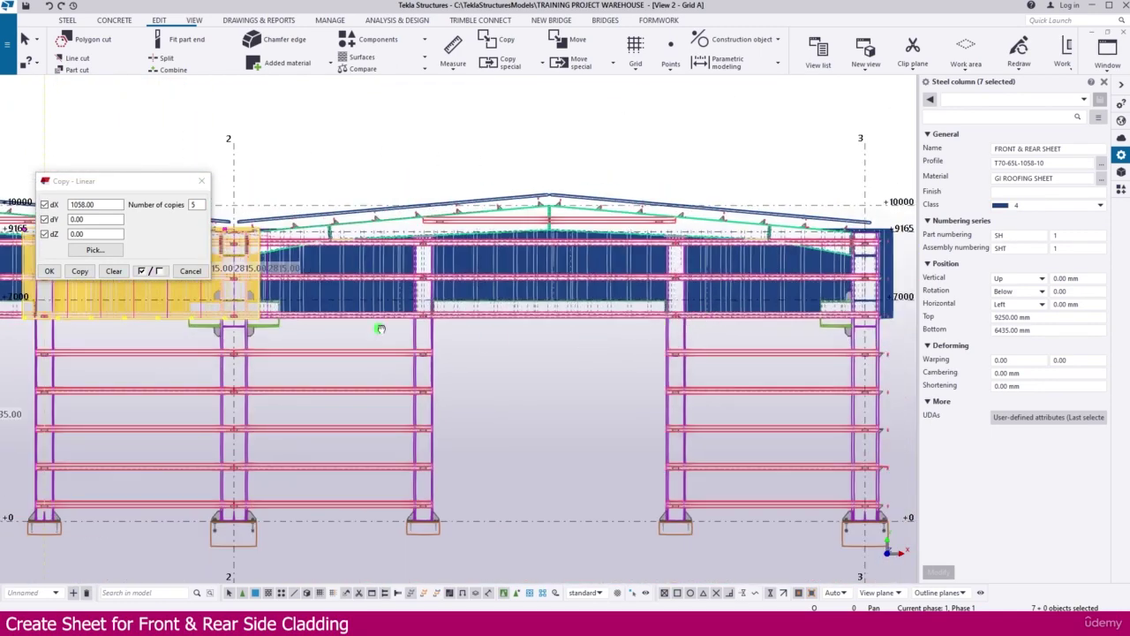
middle_click_drag(378, 326, 553, 303)
scroll(553, 303, "up", 3)
left_click(424, 282, "shift")
left_click(468, 285, "shift")
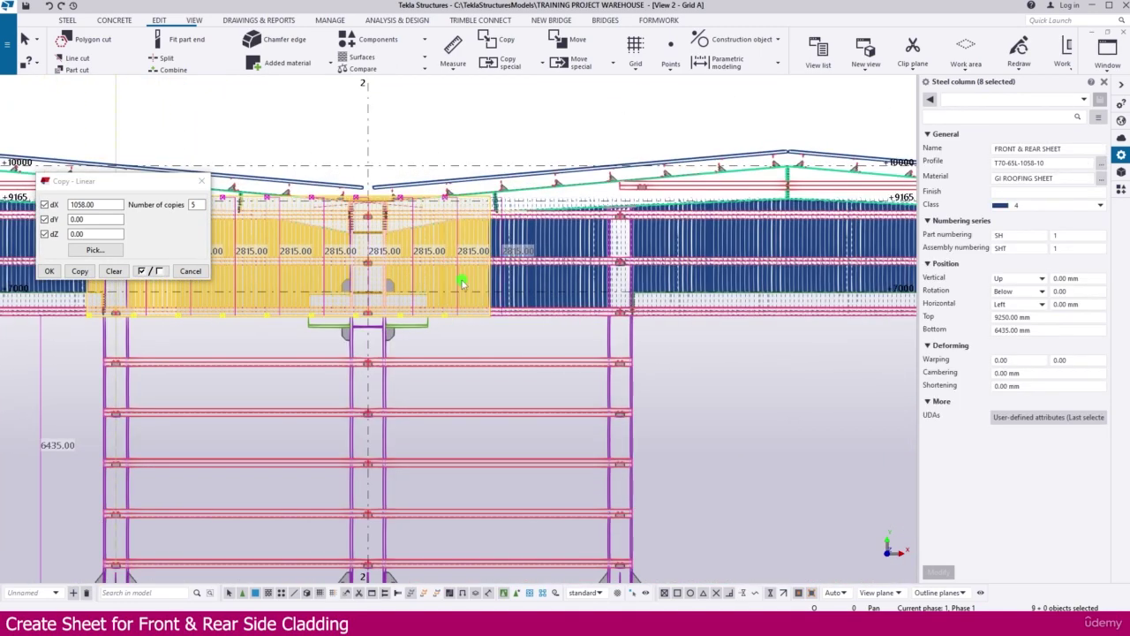
left_click(516, 287, "shift")
left_click(561, 287, "shift")
left_click(590, 287, "shift")
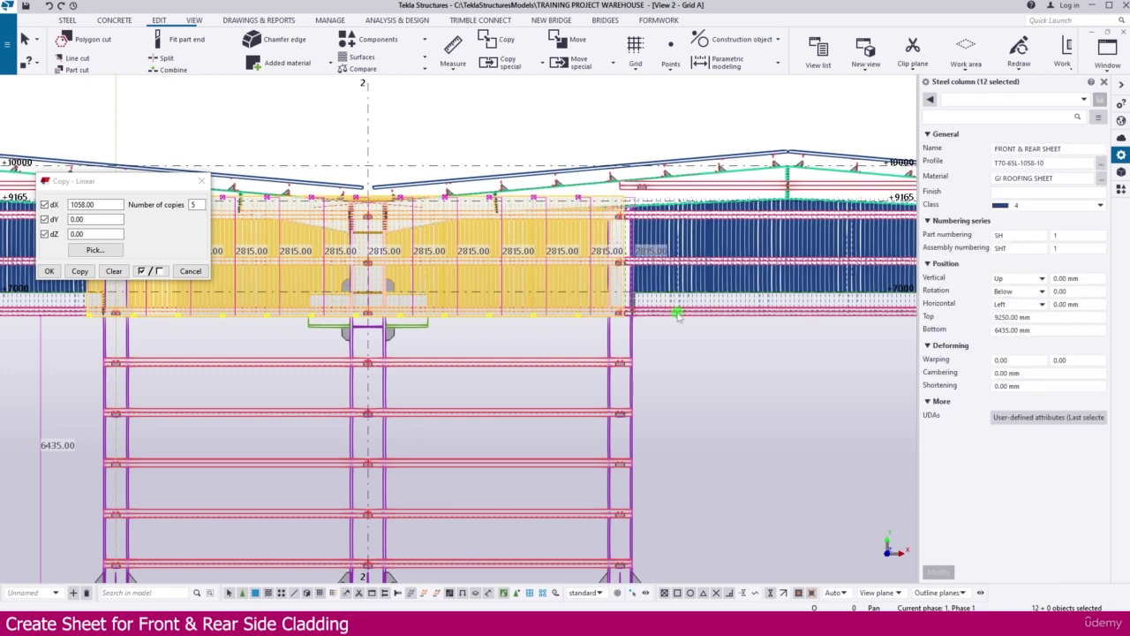
scroll(678, 316, "down", 3)
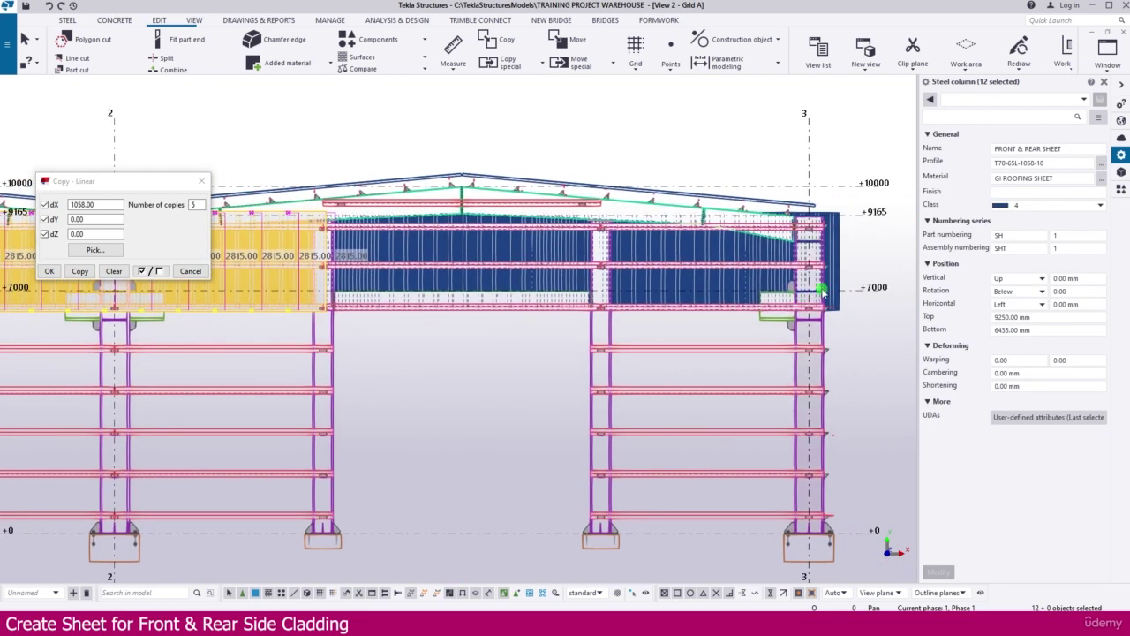
scroll(821, 290, "up", 2)
left_click(825, 277, "shift")
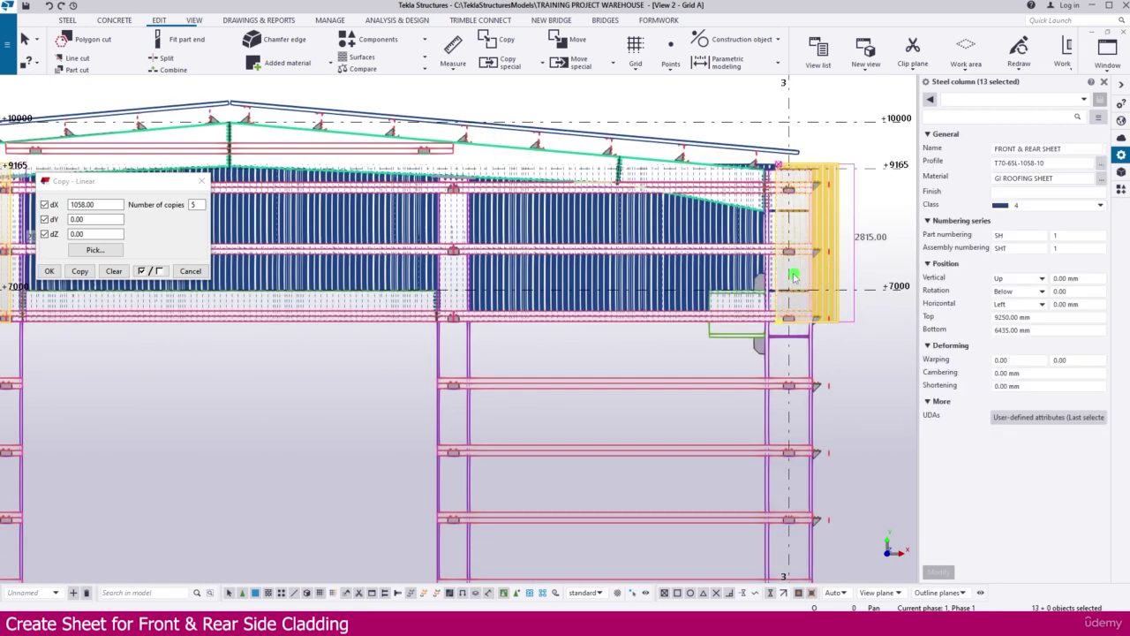
left_click(749, 273, "shift")
left_click(658, 278, "shift")
left_click(623, 279, "shift")
left_click(552, 279, "shift")
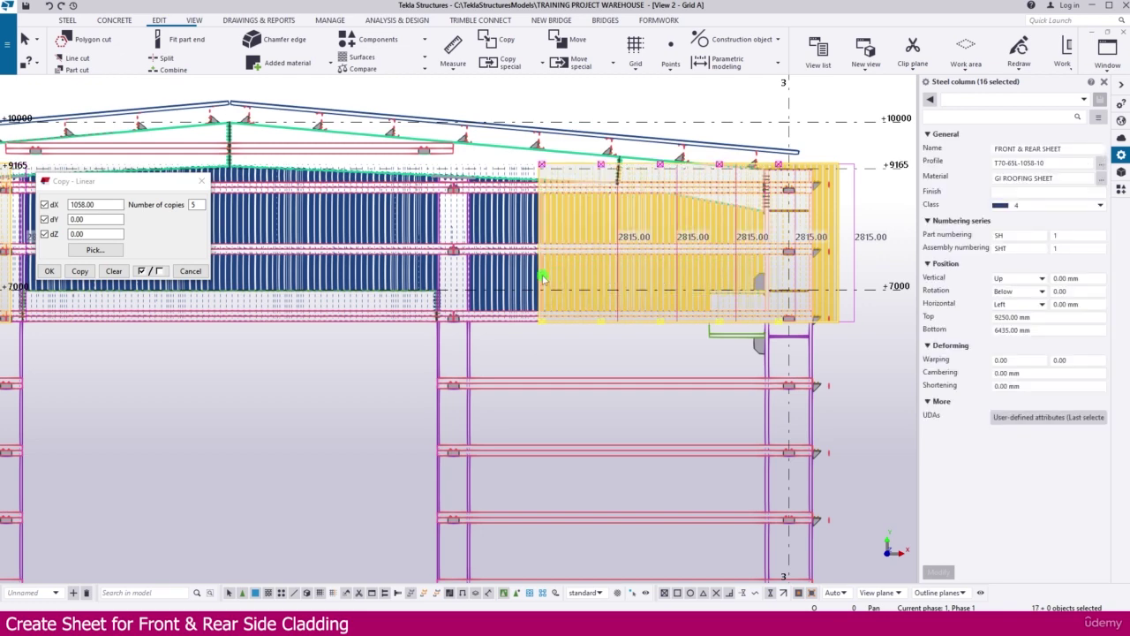
left_click(501, 279, "shift")
left_click(456, 274, "shift")
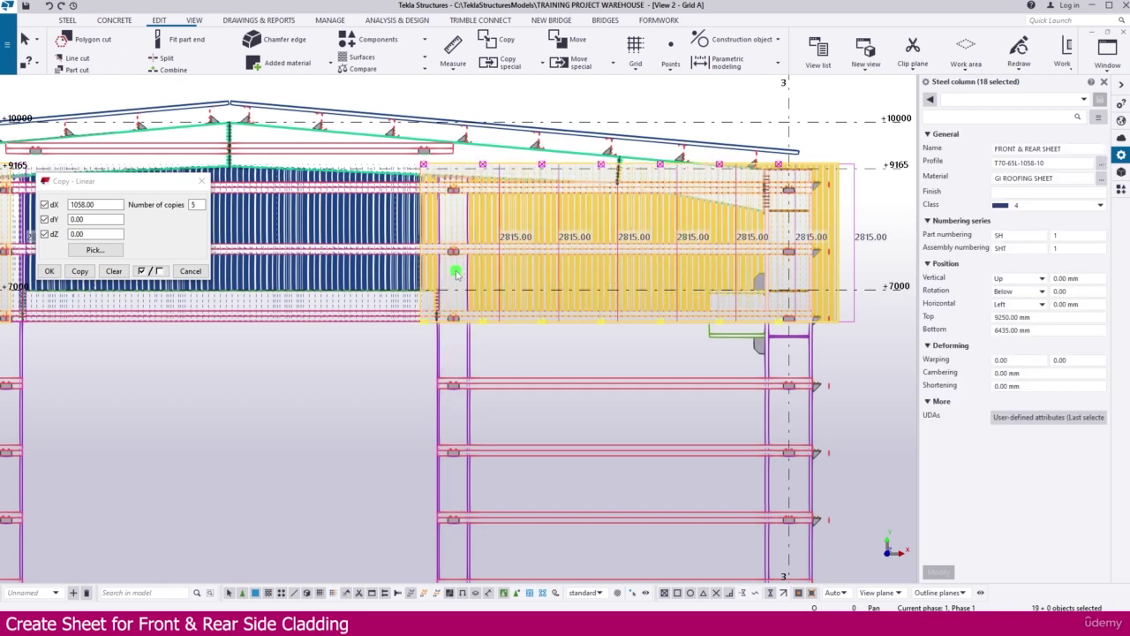
scroll(455, 273, "down", 4)
scroll(433, 317, "up", 5)
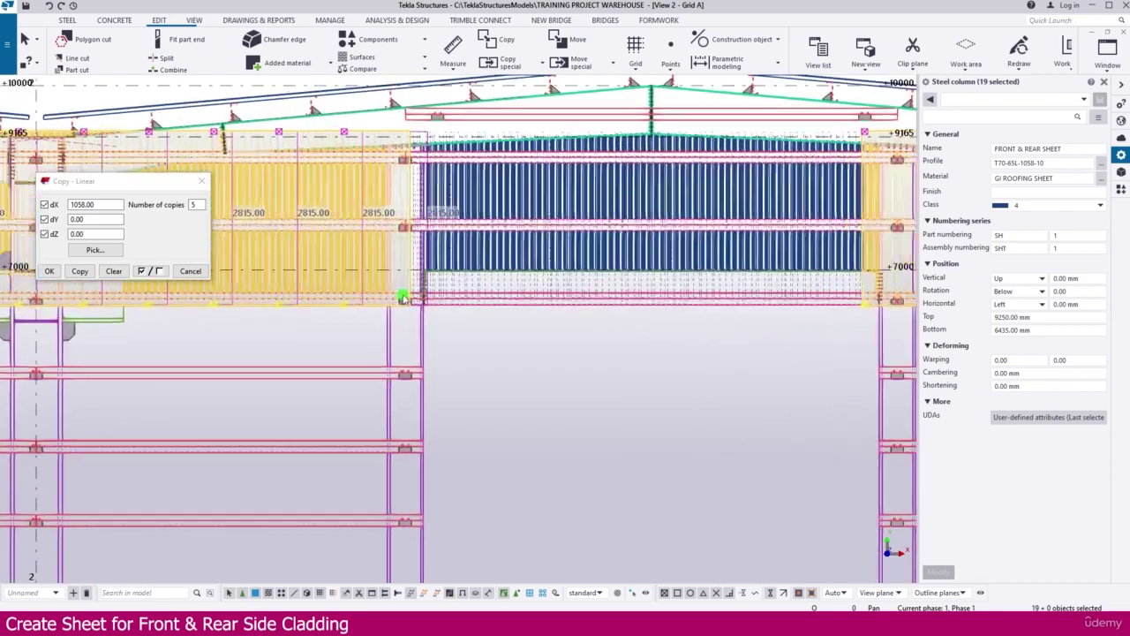
scroll(402, 298, "up", 1)
left_click(404, 278, "shift")
scroll(661, 342, "up", 2)
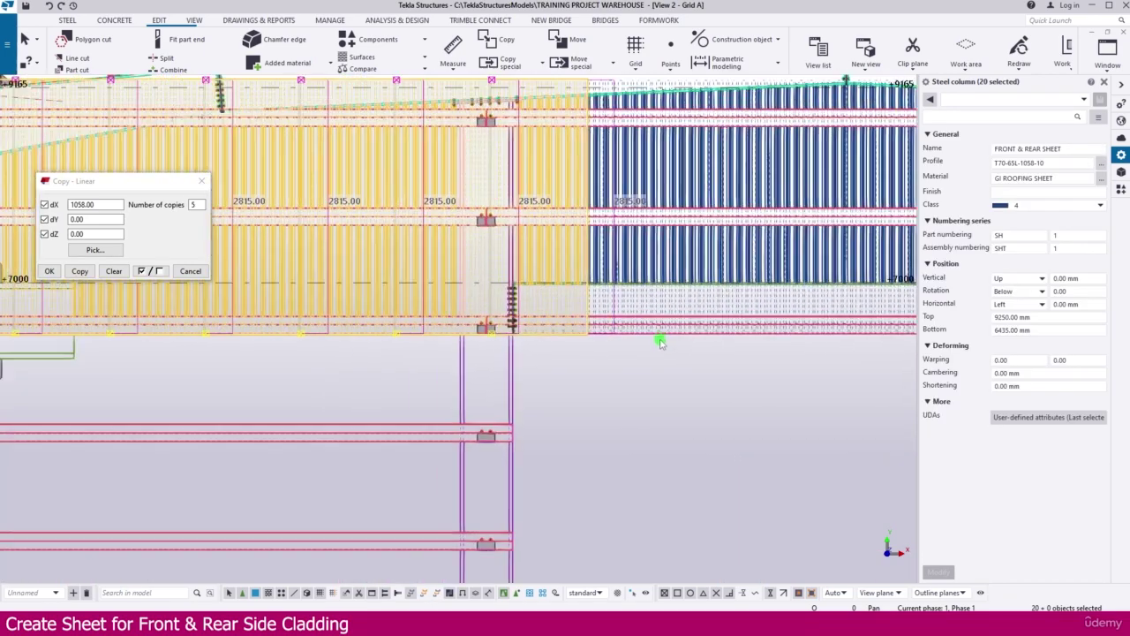
scroll(661, 343, "down", 3)
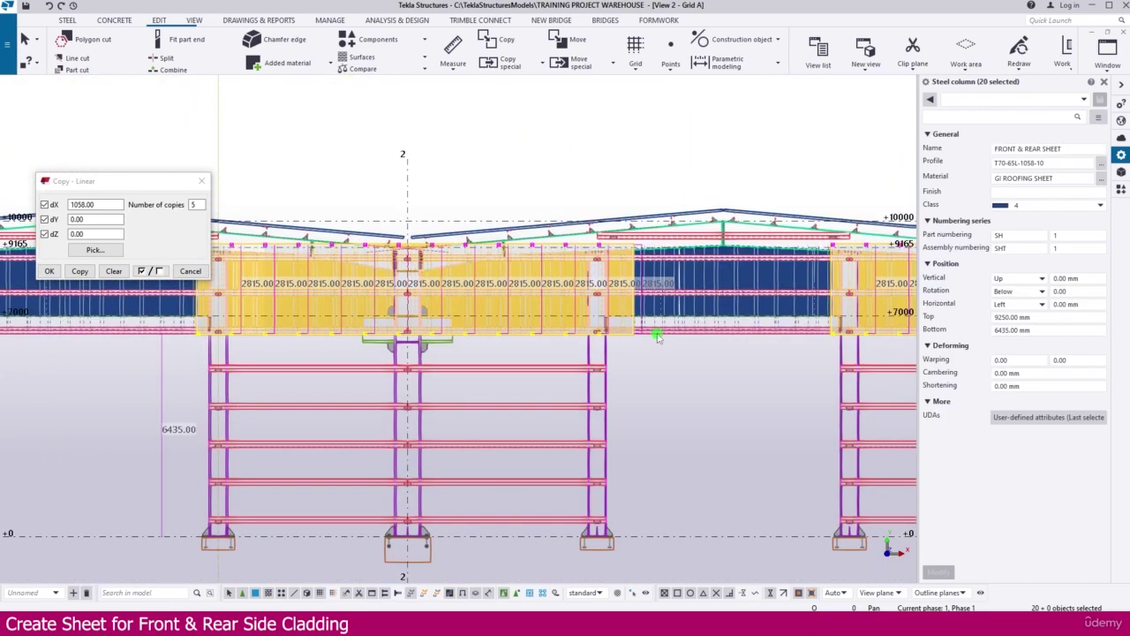
double_click(1039, 327)
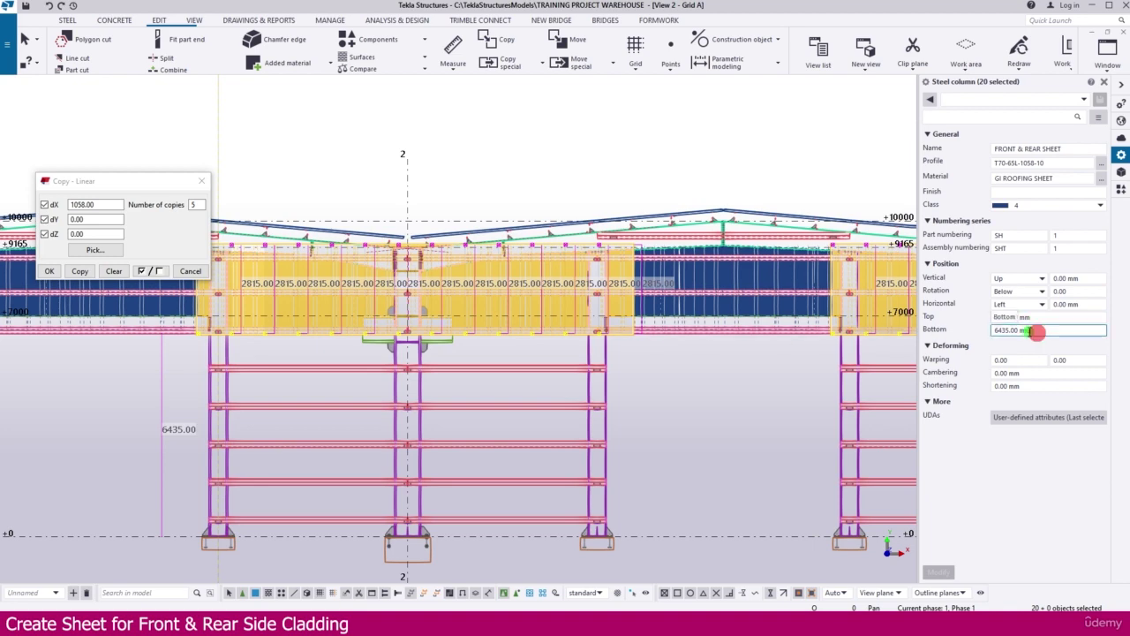
type("0")
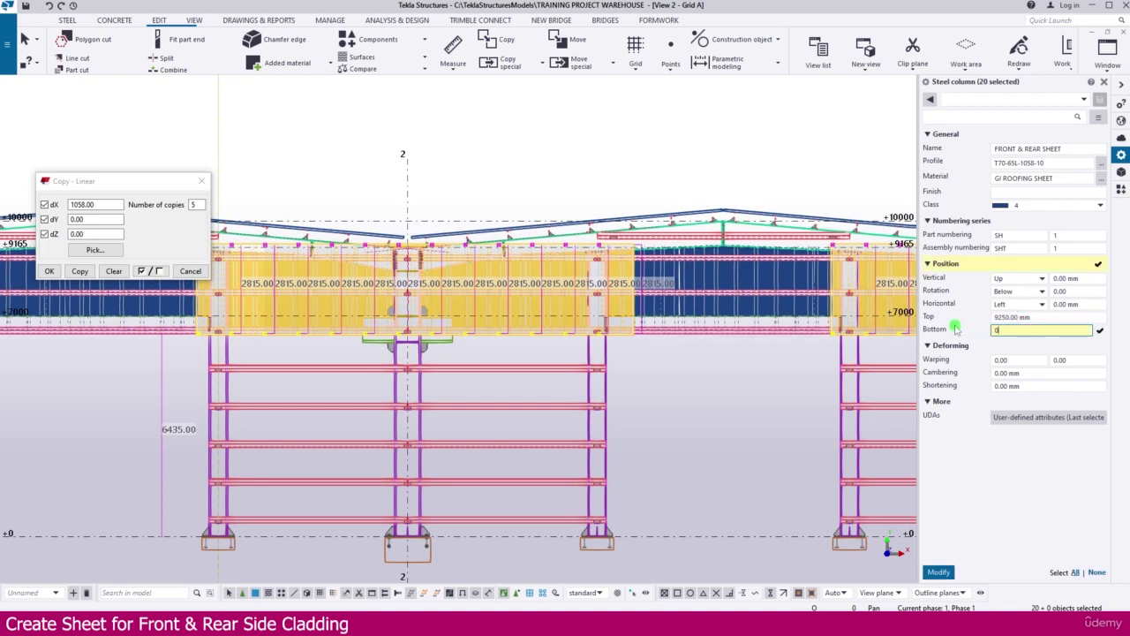
key("Return")
scroll(761, 387, "down", 3)
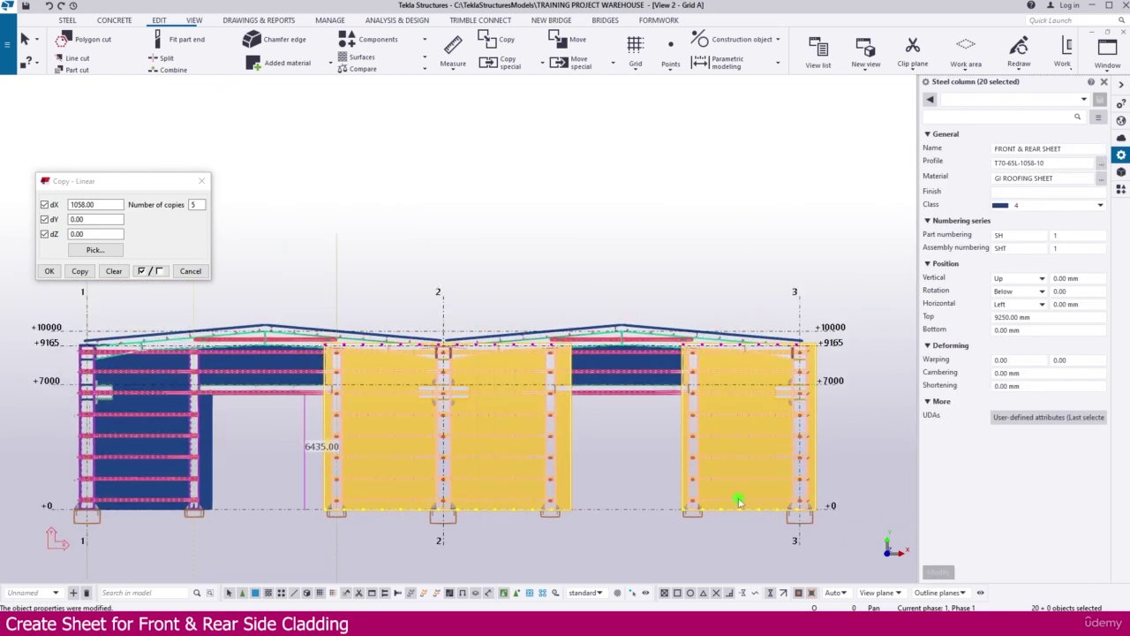
left_click(622, 458)
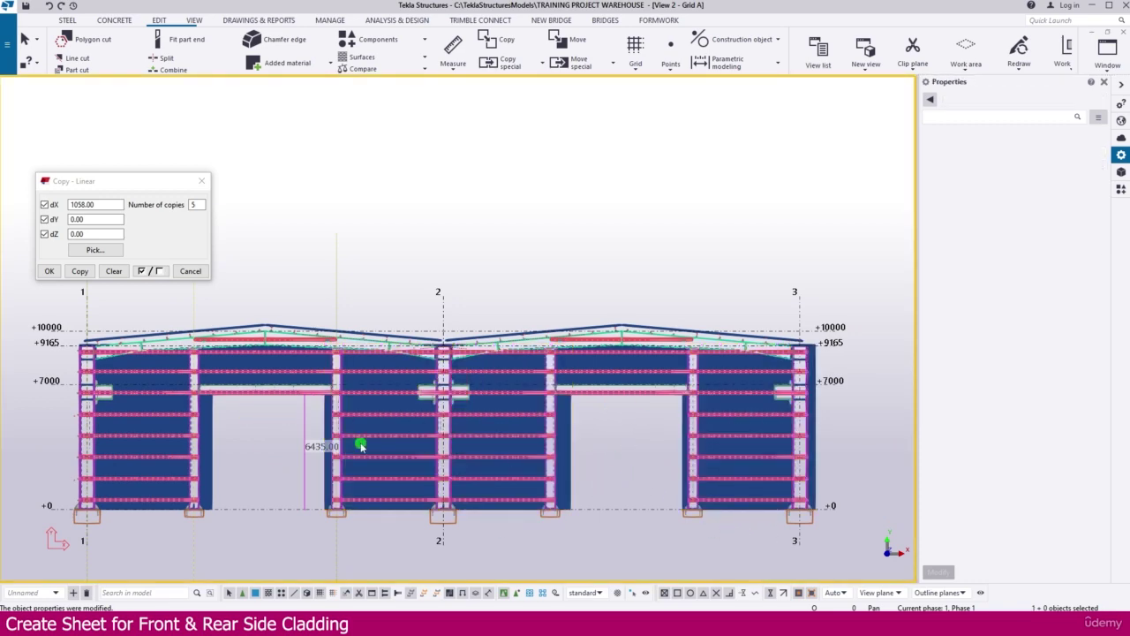
Polygon-cut the sheet overhanging the Grid 1 side of the first door opening back to the column face, from the girt's underside to level +0
scroll(408, 475, "up", 5)
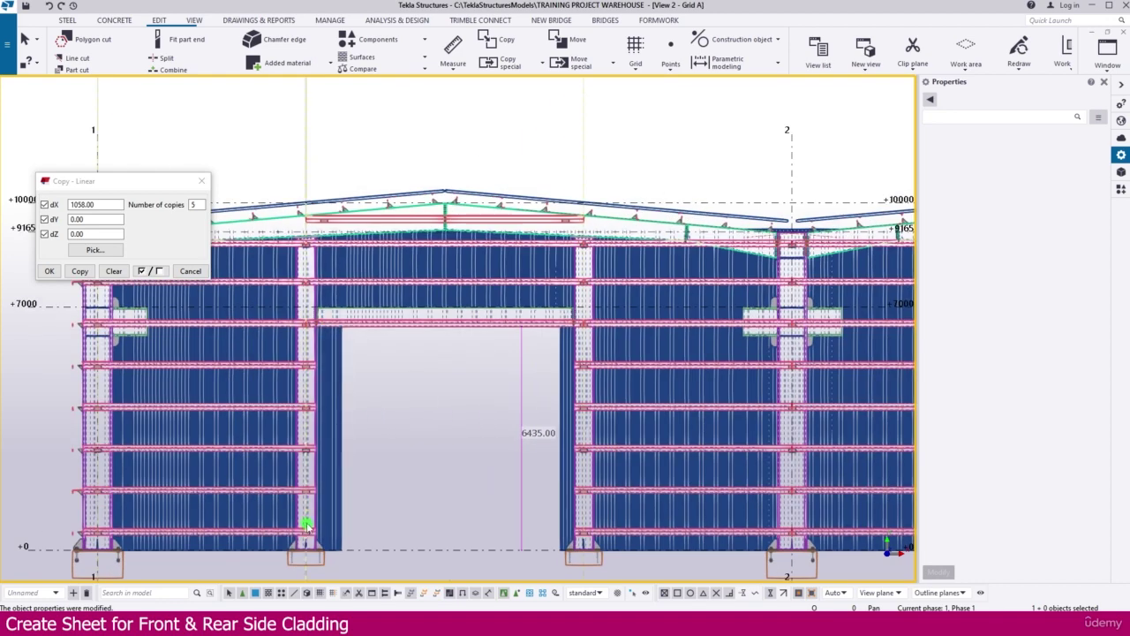
left_click(204, 183)
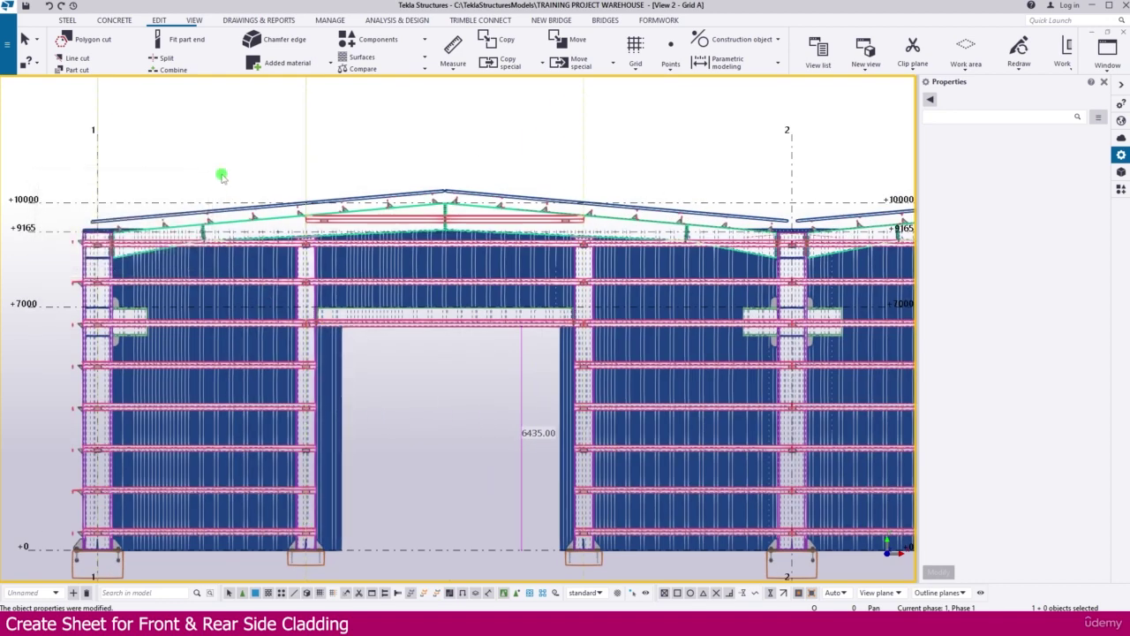
left_click(88, 39)
scroll(450, 430, "up", 6)
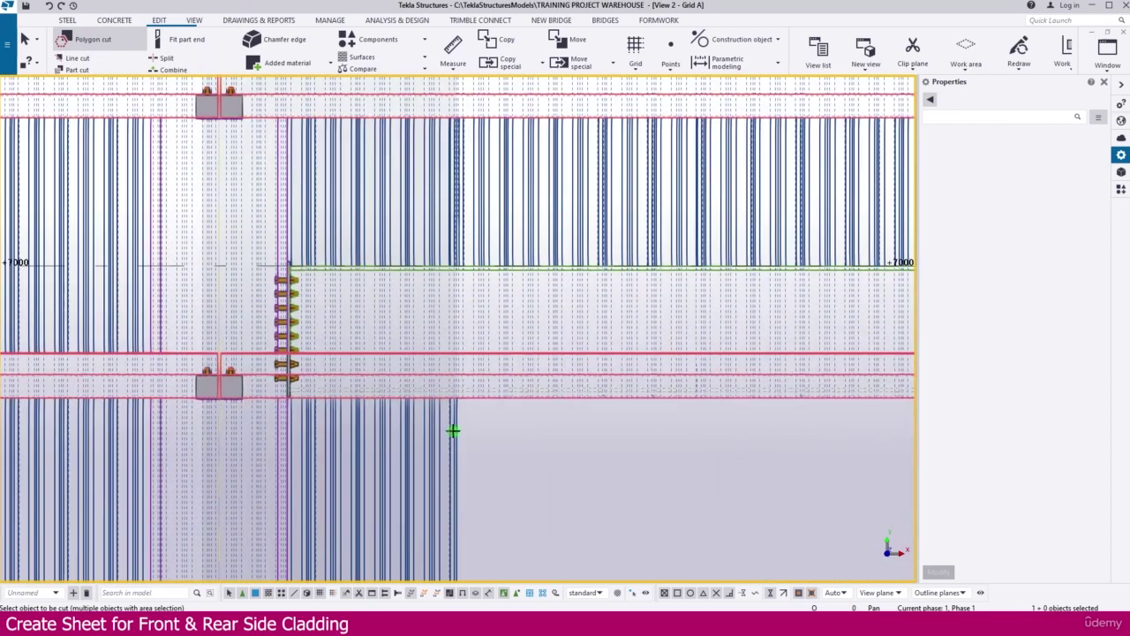
left_click(454, 428)
scroll(454, 411, "up", 5)
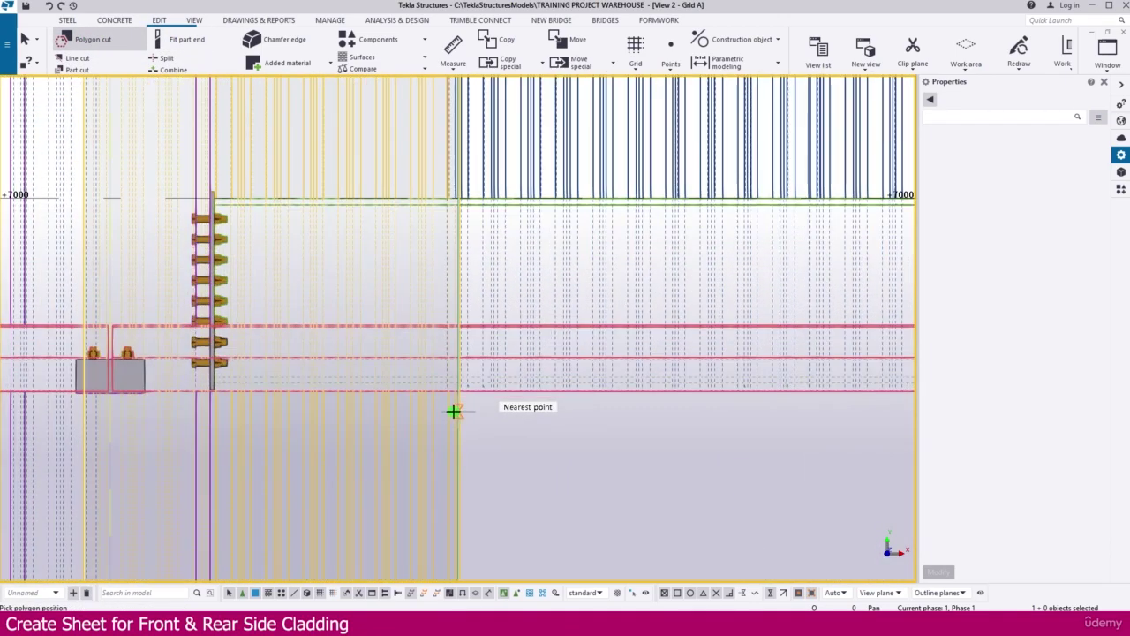
scroll(456, 371, "up", 2)
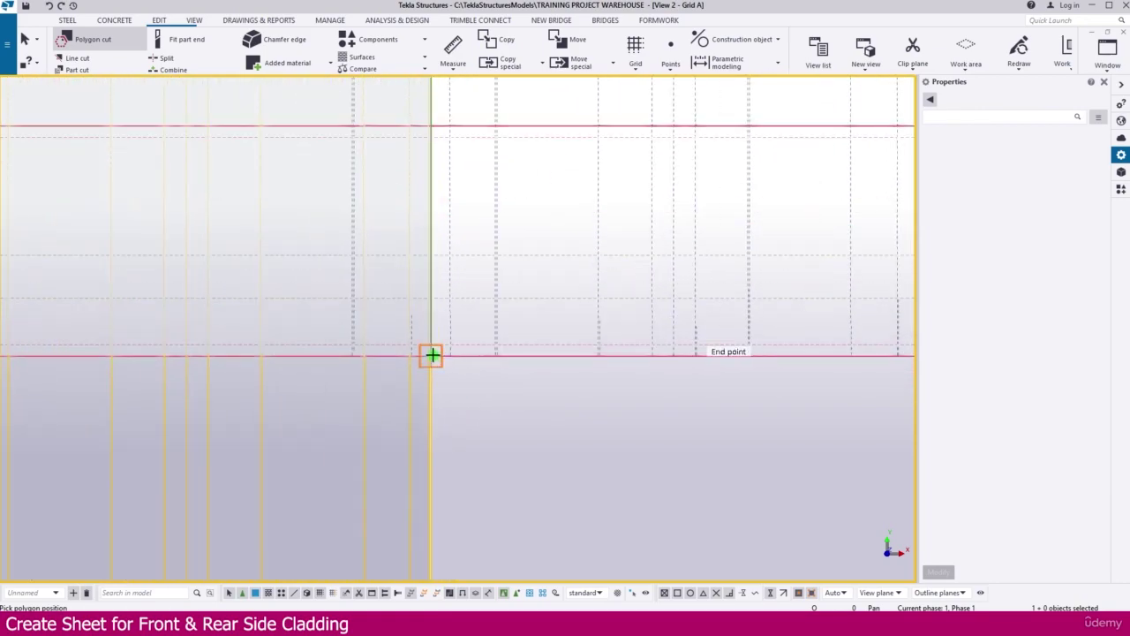
left_click(433, 355)
scroll(532, 330, "down", 6)
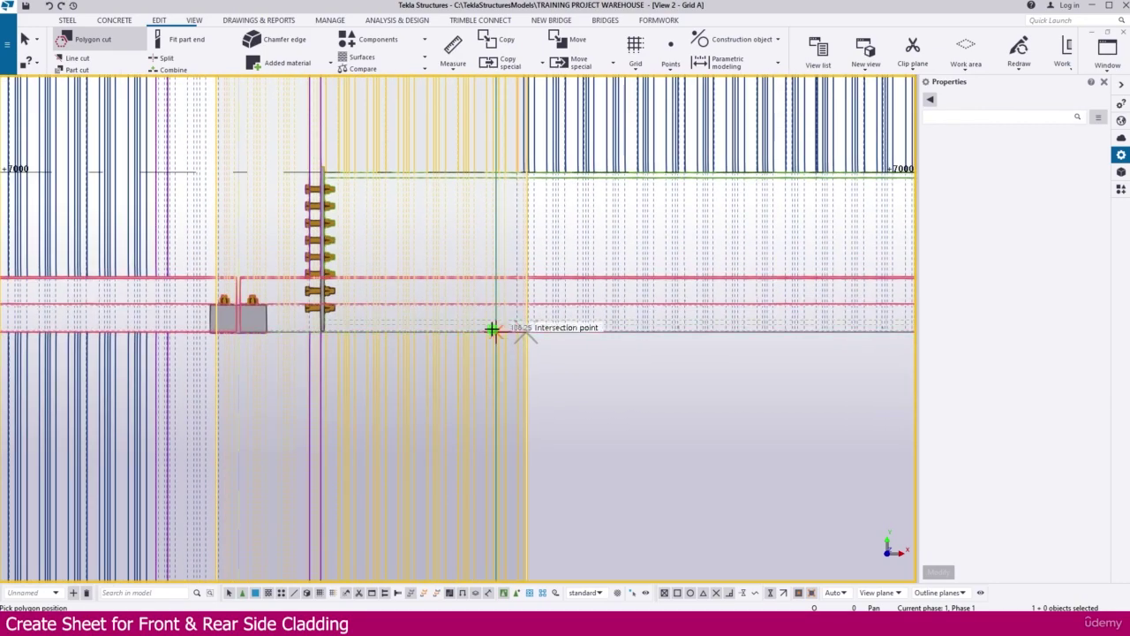
scroll(322, 334, "up", 5)
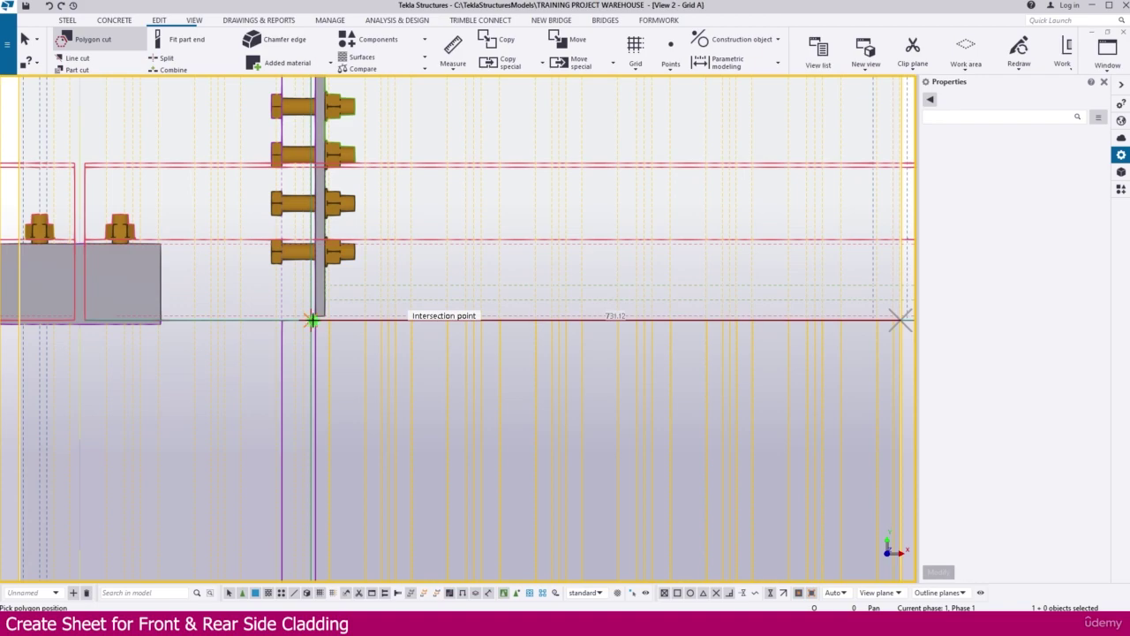
left_click(313, 319)
scroll(315, 318, "down", 4)
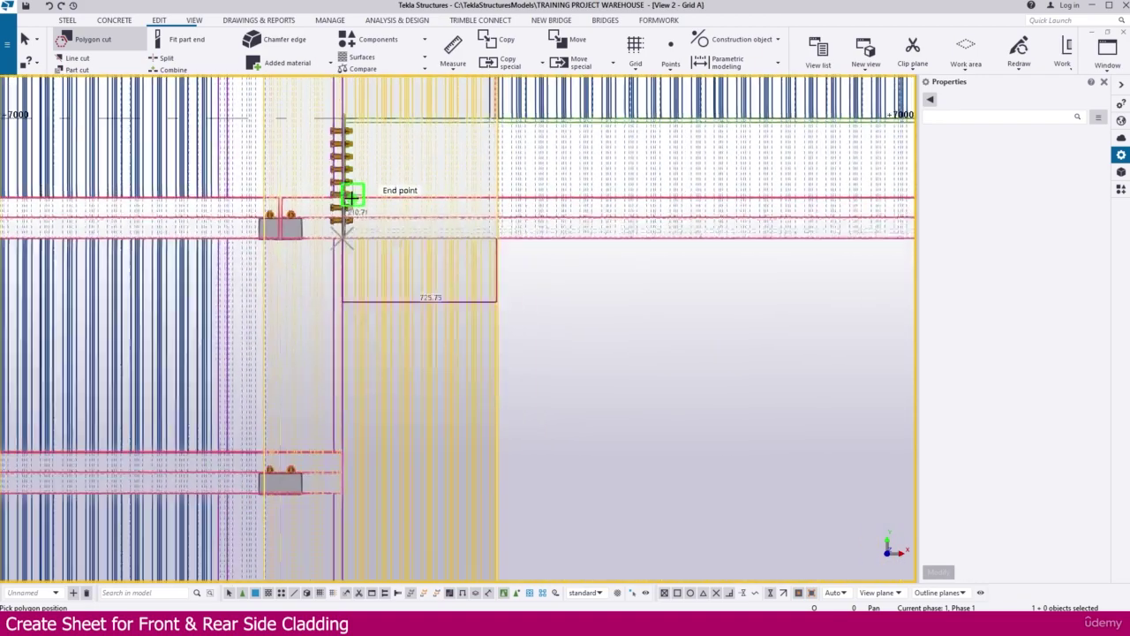
scroll(350, 196, "down", 6)
scroll(342, 439, "up", 5)
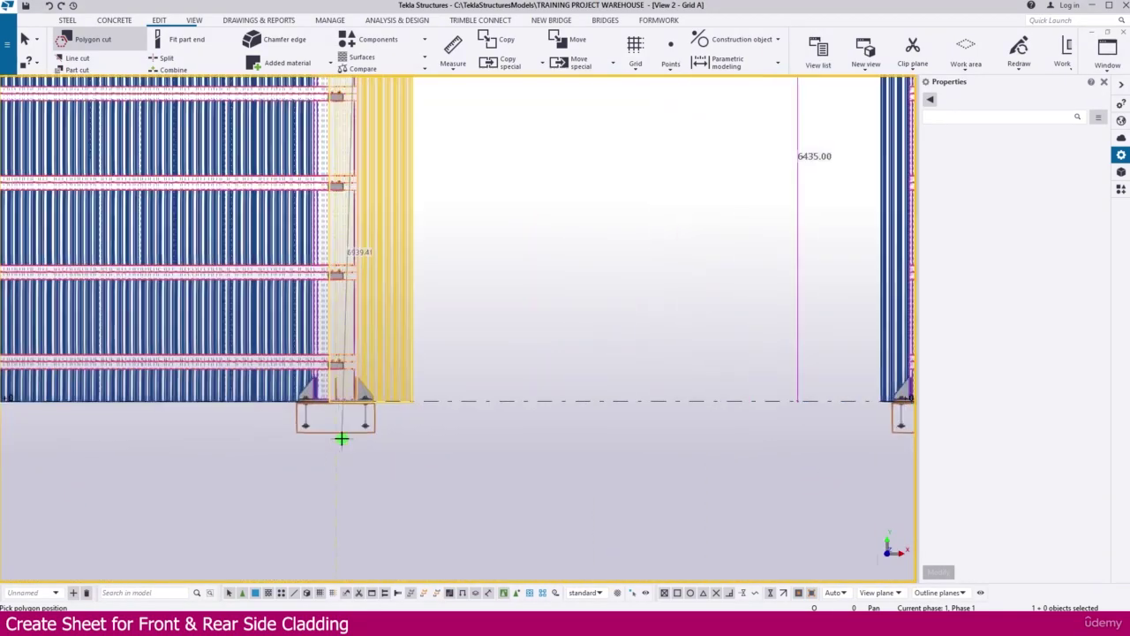
scroll(342, 439, "up", 5)
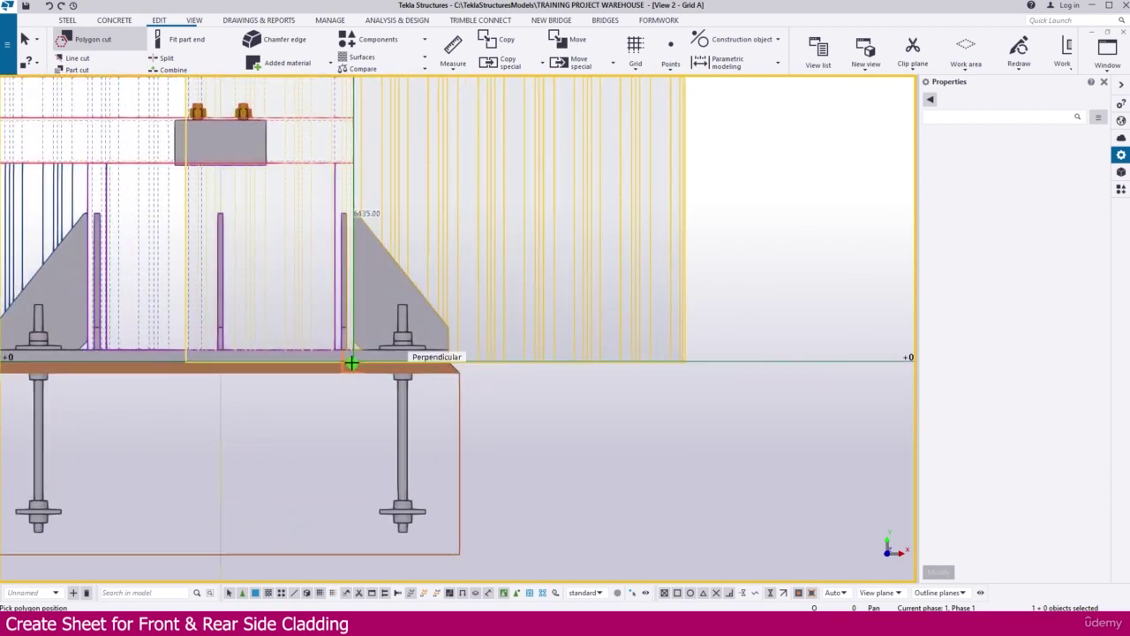
left_click(352, 360)
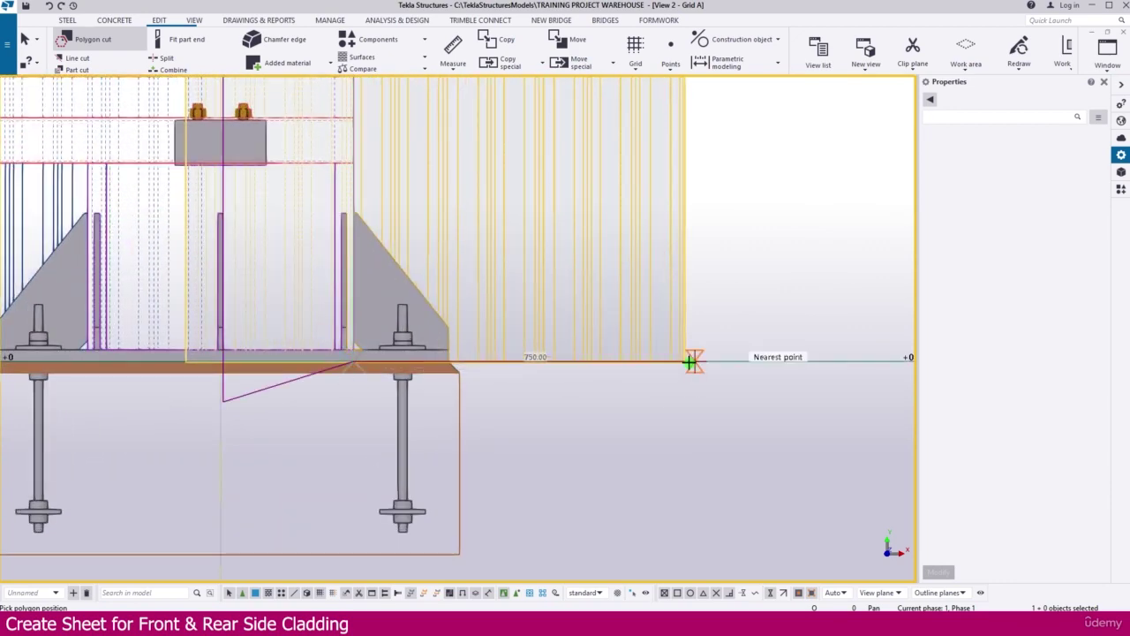
left_click(685, 359)
scroll(622, 405, "down", 4)
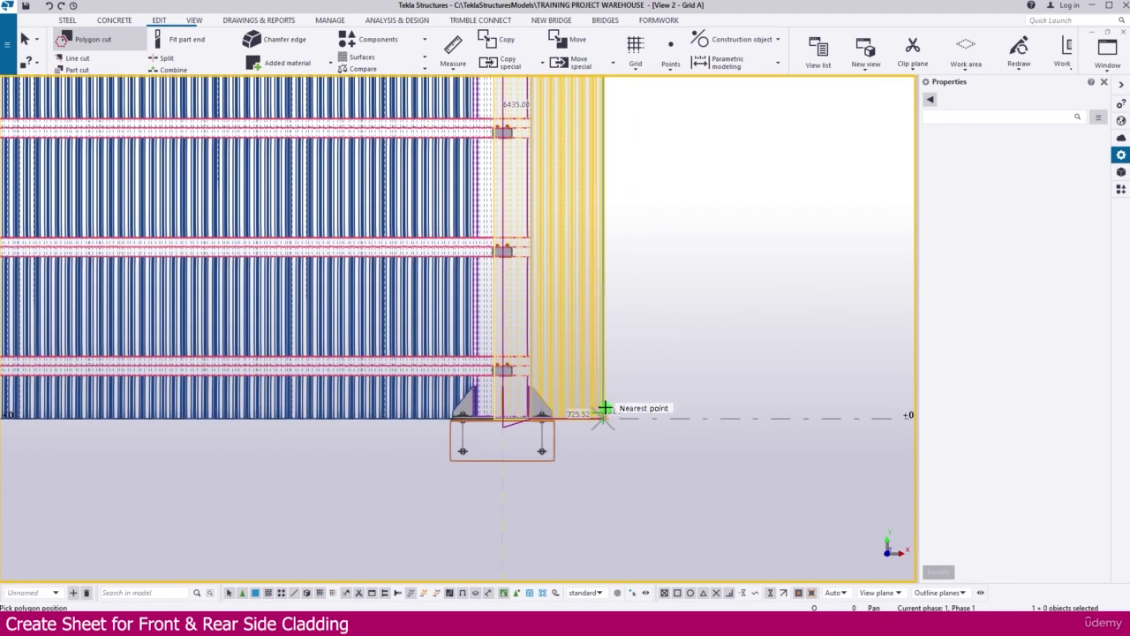
middle_click(656, 309)
Polygon-cut the sheet overhanging the Grid 2 side of the first door opening back to the column face, from the girt's underside to level +0
middle_click_drag(643, 309, 458, 441)
scroll(458, 440, "down", 3)
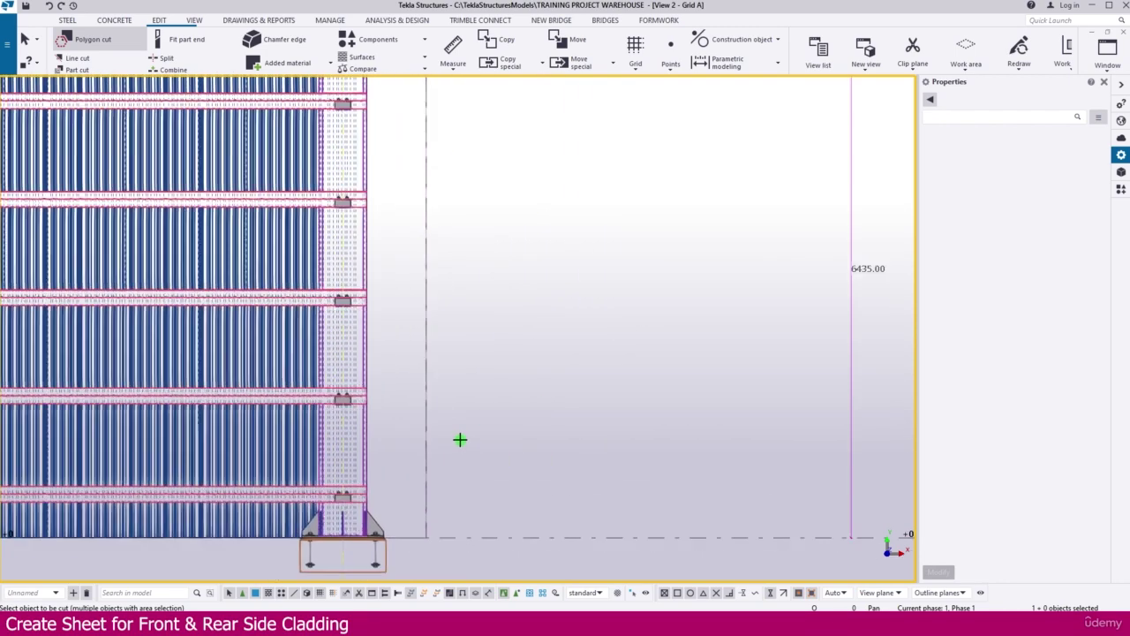
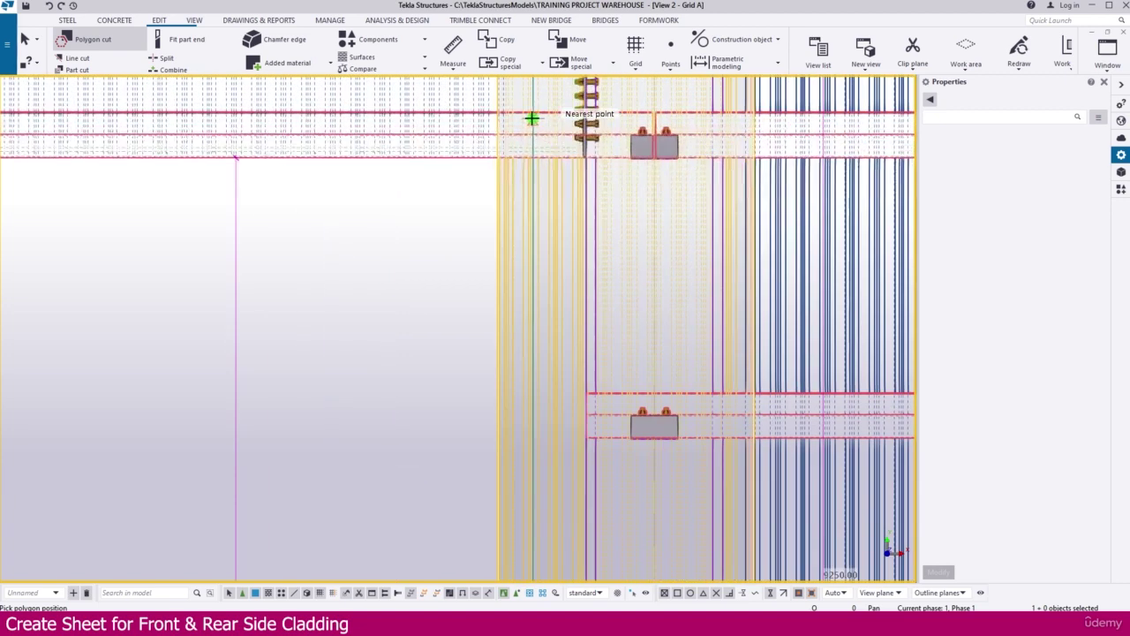
scroll(490, 158, "up", 2)
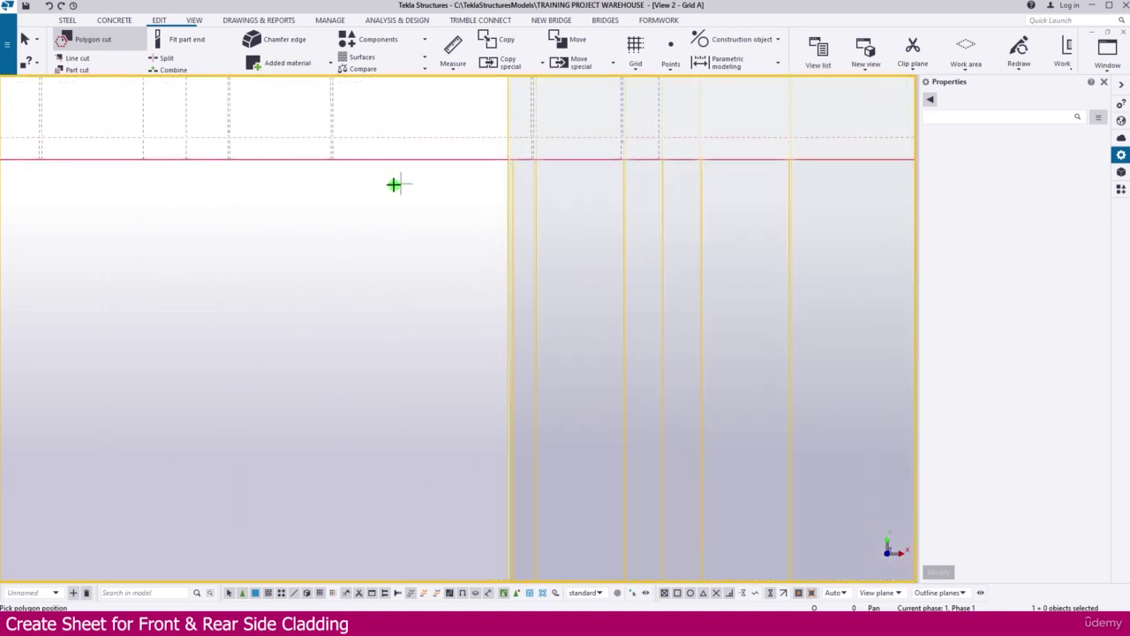
scroll(371, 190, "up", 2)
scroll(421, 176, "up", 2)
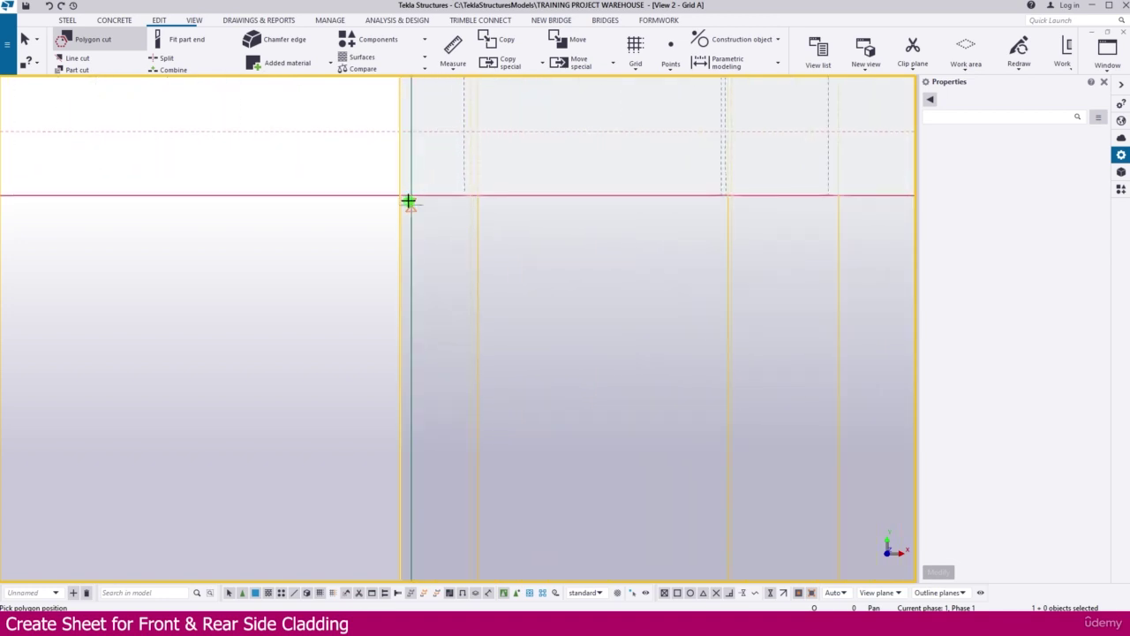
scroll(292, 209, "down", 5)
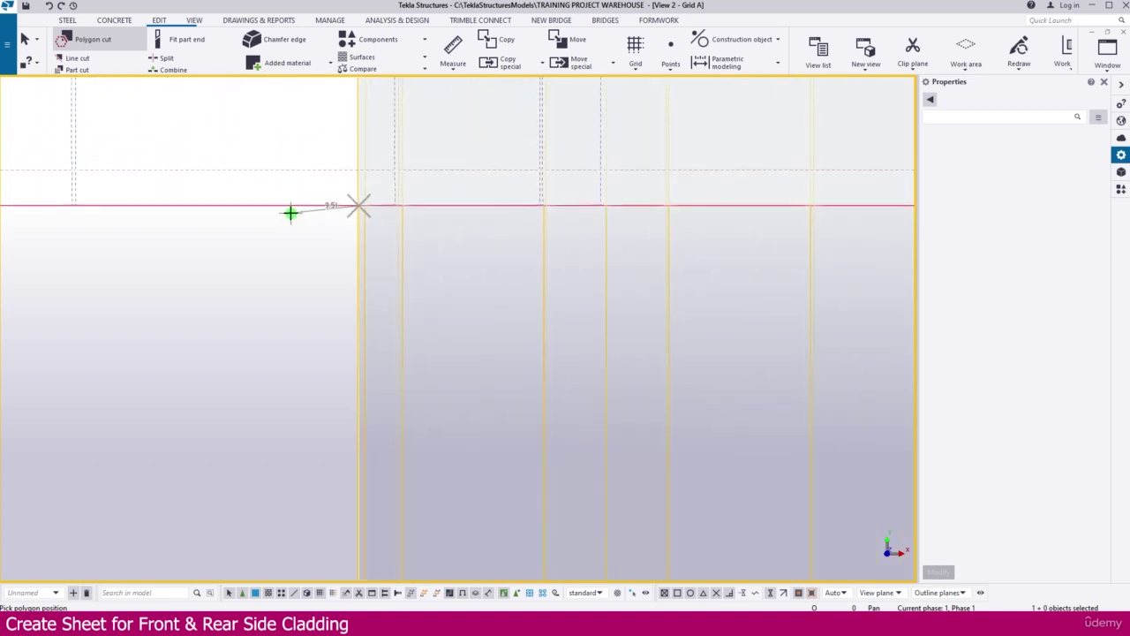
scroll(551, 212, "up", 3)
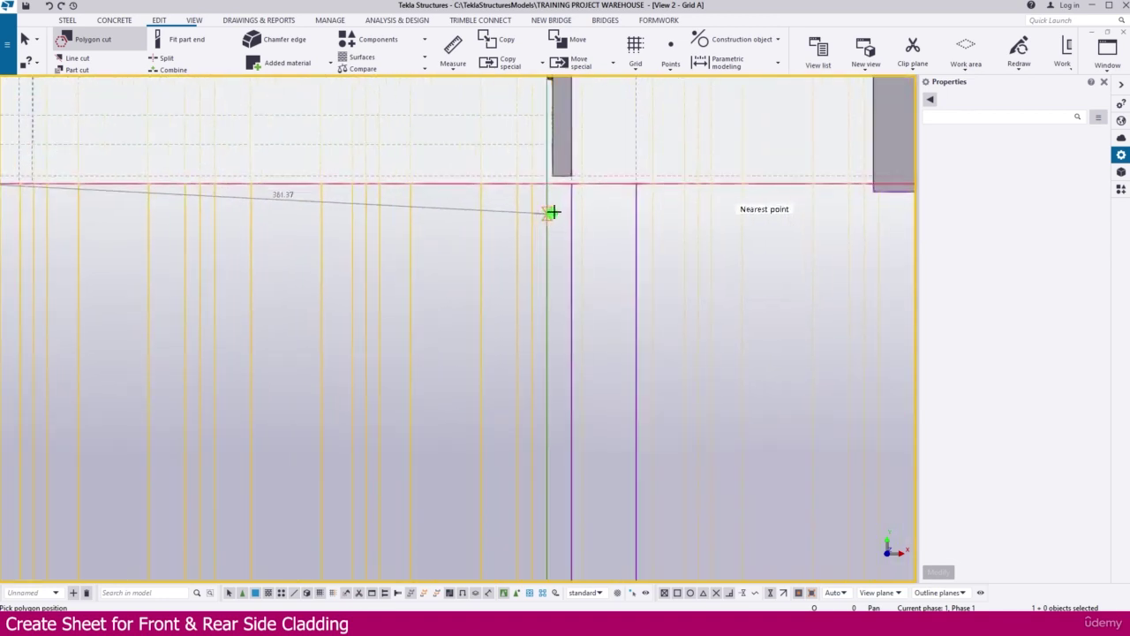
scroll(598, 124, "down", 5)
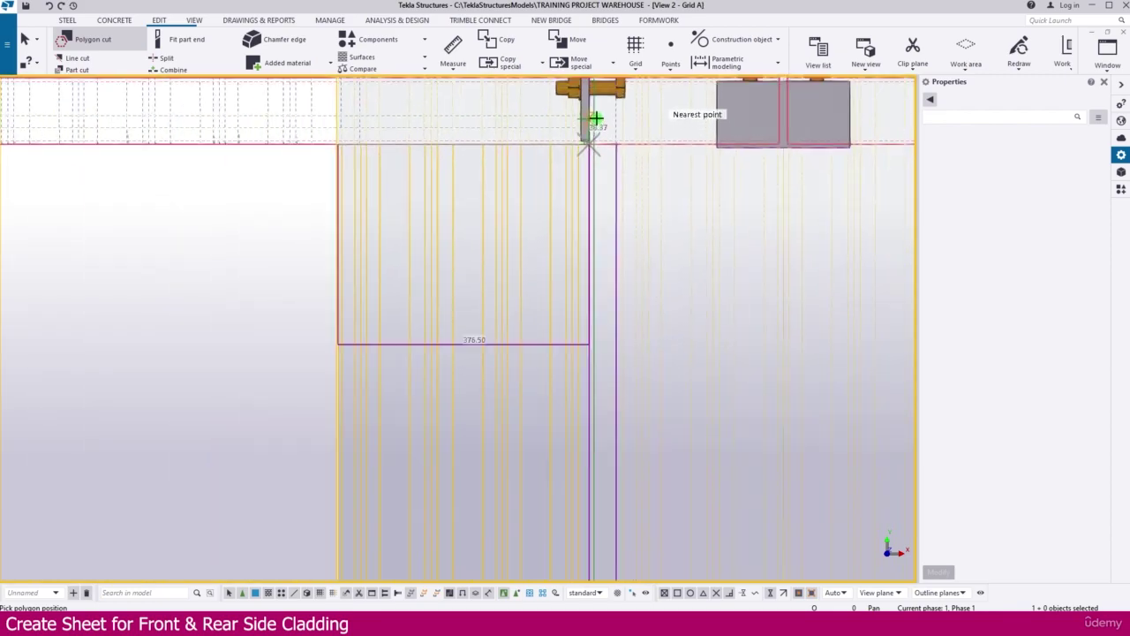
scroll(598, 114, "down", 3)
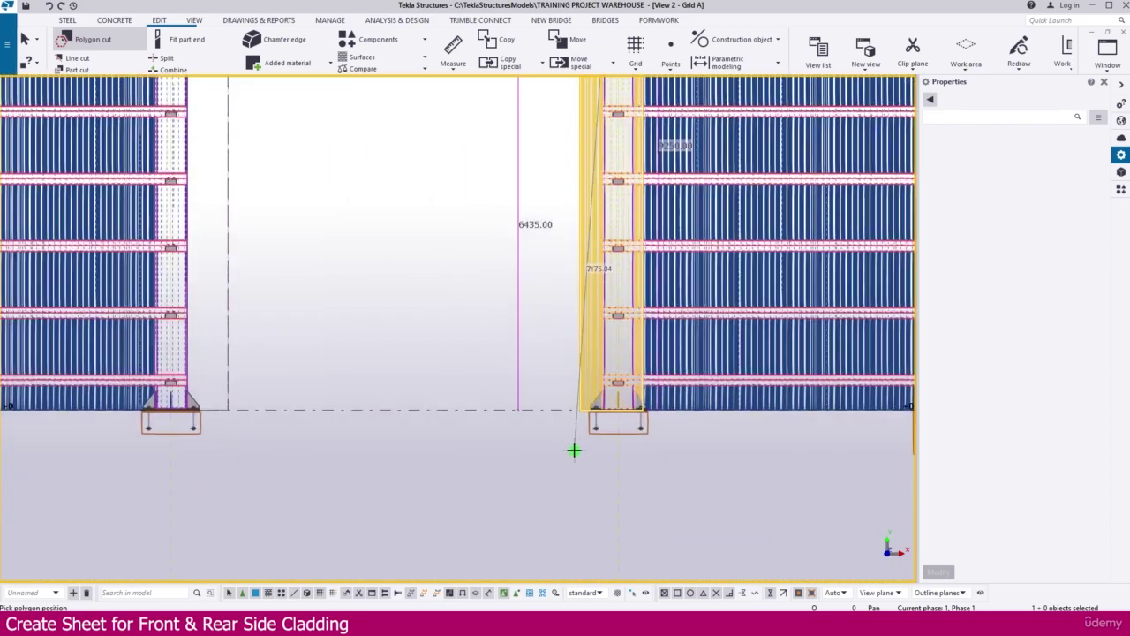
scroll(575, 450, "up", 6)
scroll(599, 405, "up", 4)
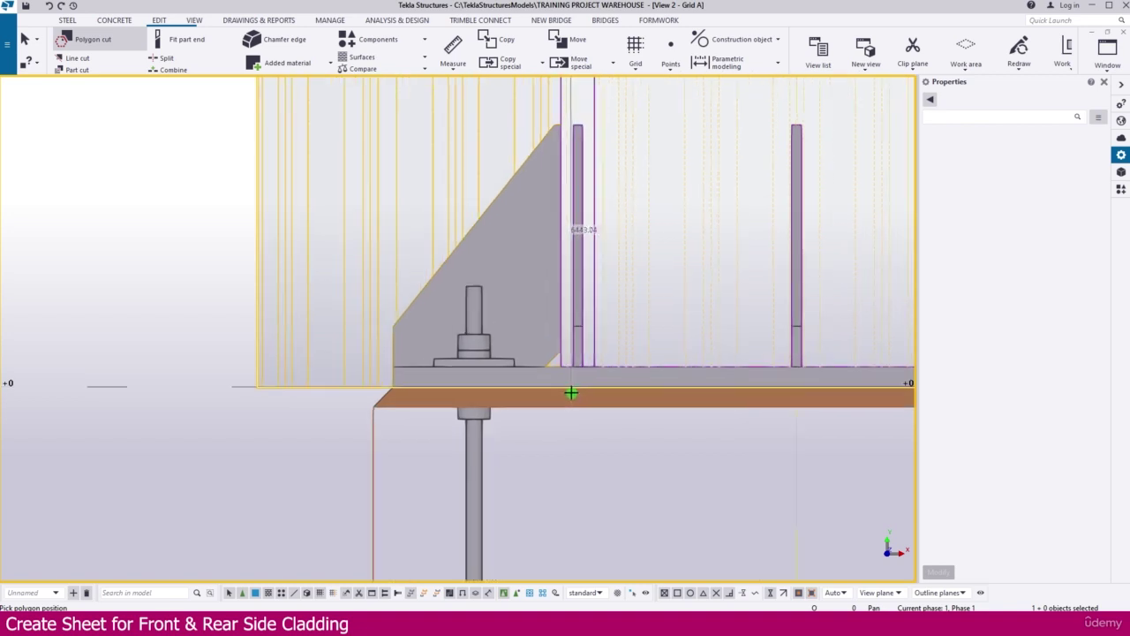
left_click(563, 388)
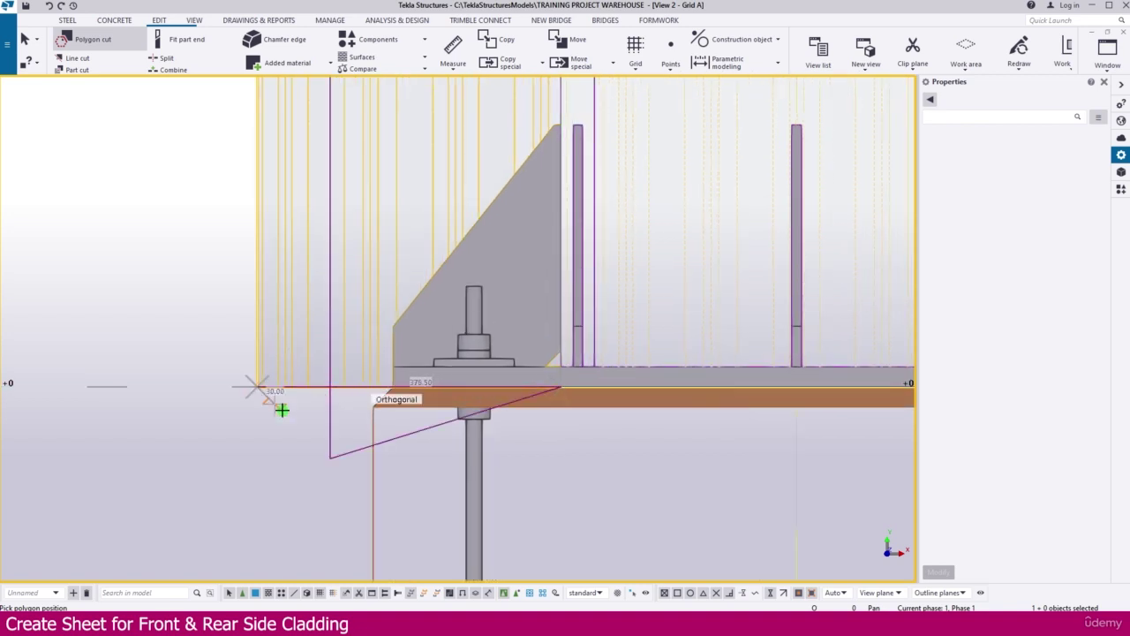
scroll(397, 472, "down", 4)
middle_click(280, 387)
Polygon-cut the sheet overhanging the Grid 2 side of the second door opening back to the column face, from the girt's underside to level +0
scroll(346, 379, "down", 3)
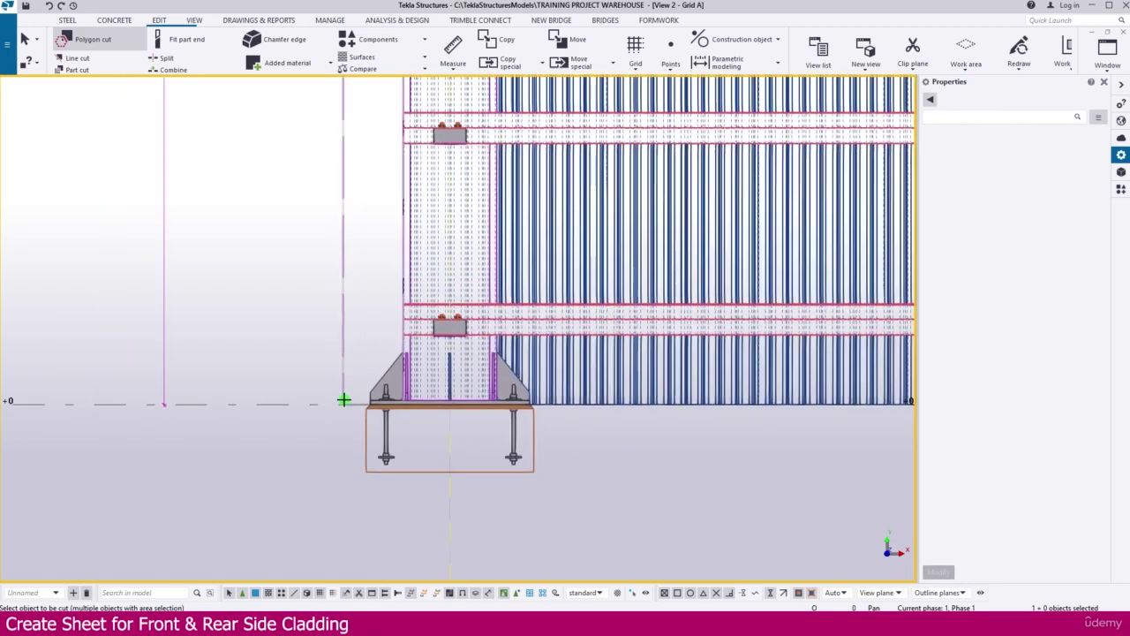
scroll(343, 400, "down", 5)
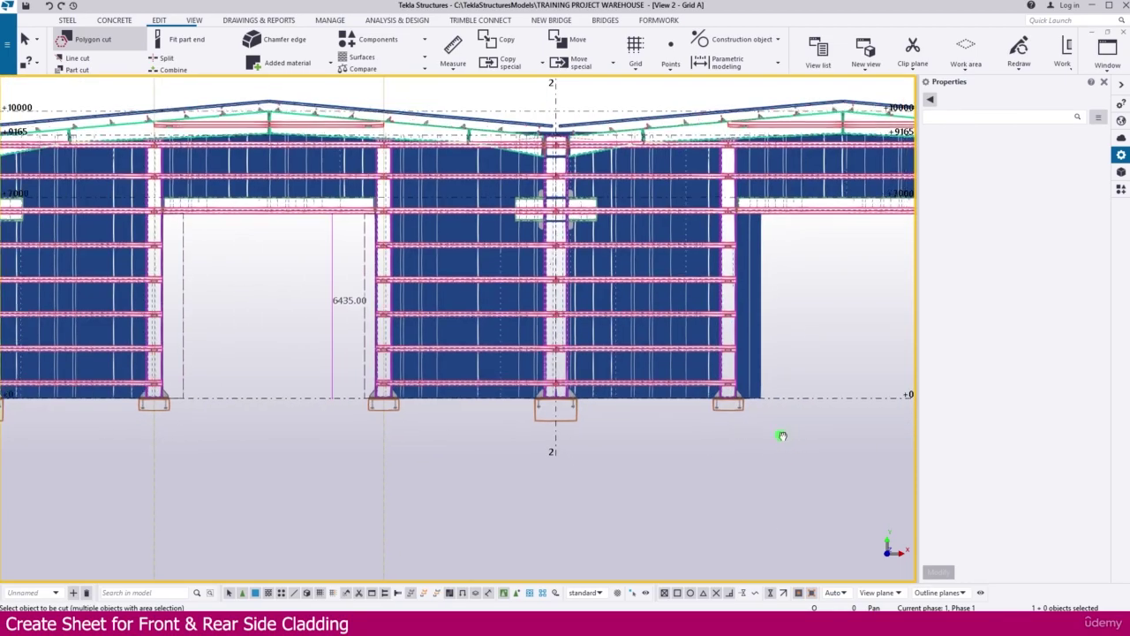
scroll(566, 371, "up", 6)
scroll(547, 204, "up", 2)
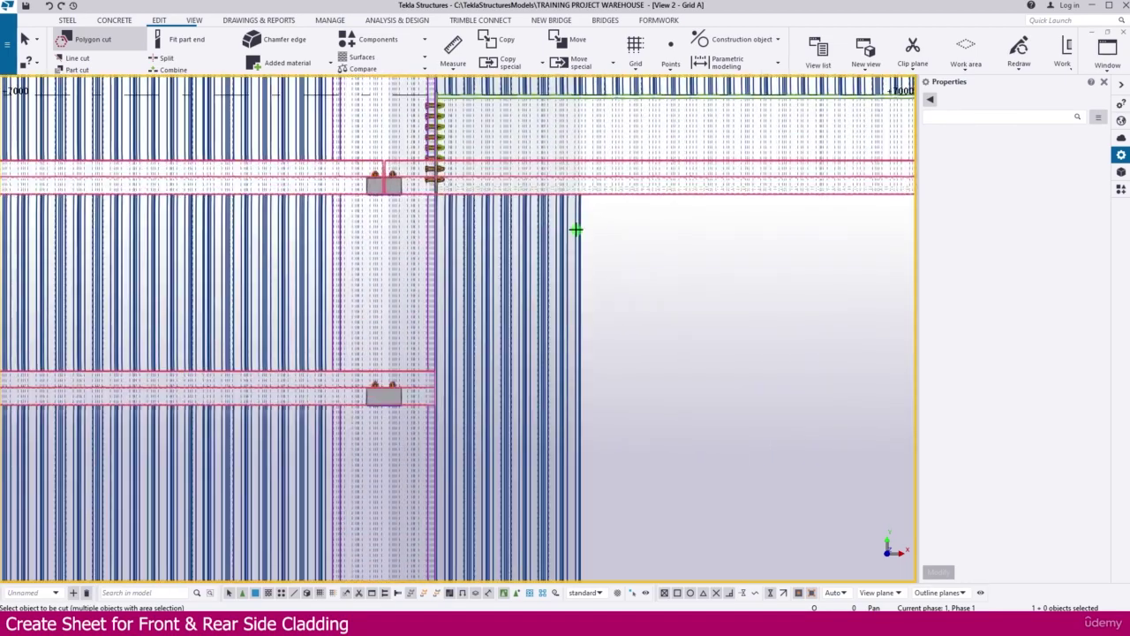
left_click(575, 229)
scroll(583, 177, "up", 4)
scroll(582, 222, "up", 3)
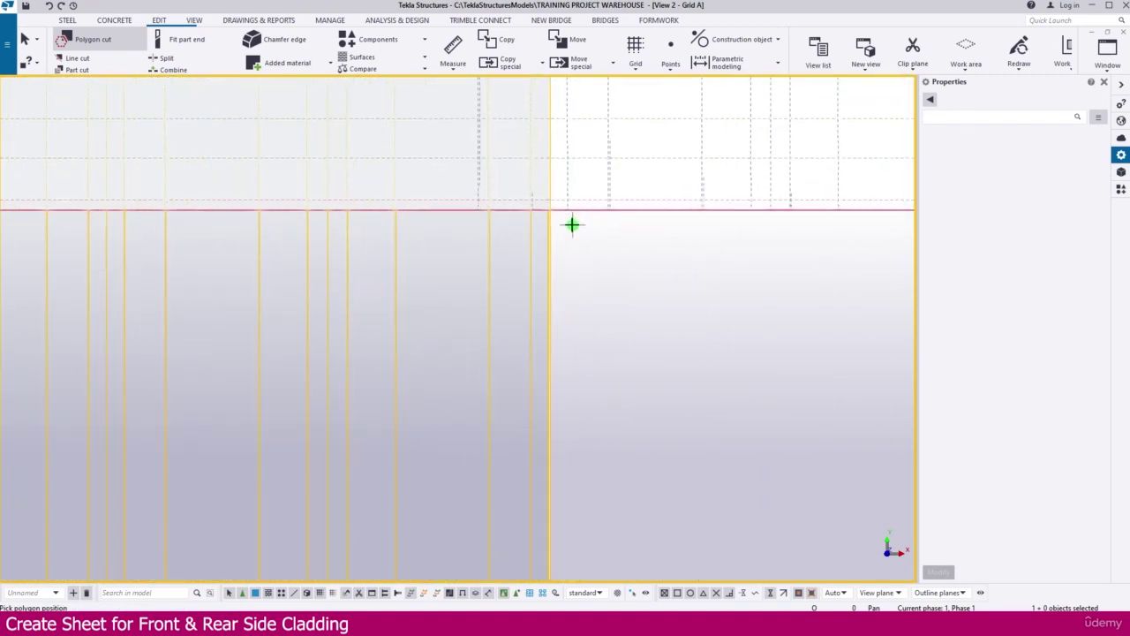
scroll(547, 204, "up", 3)
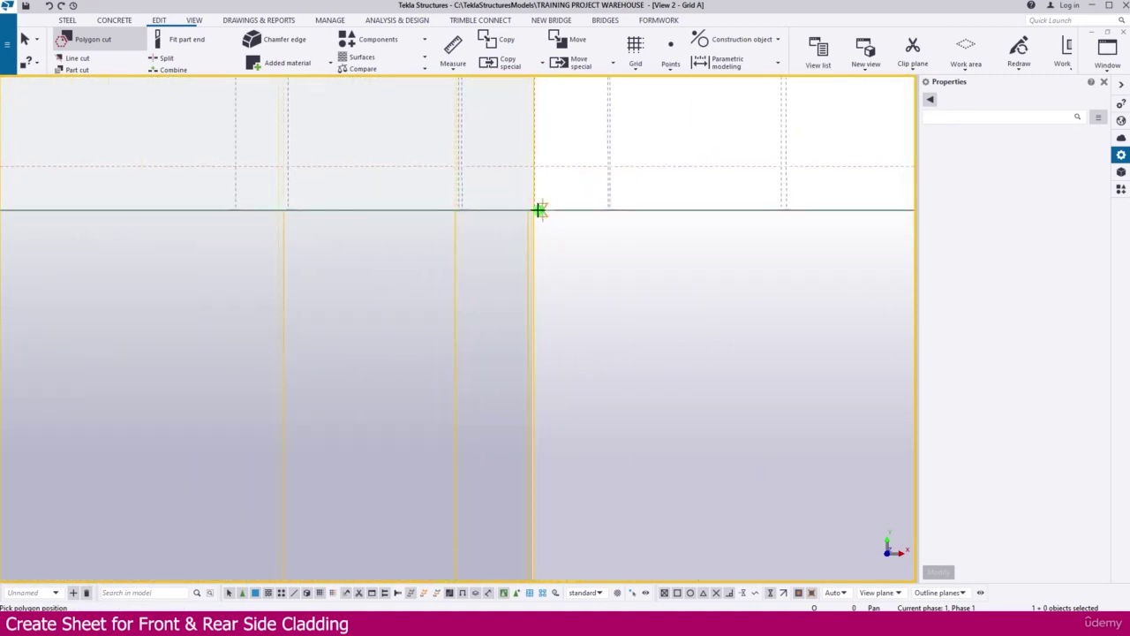
scroll(781, 260, "down", 6)
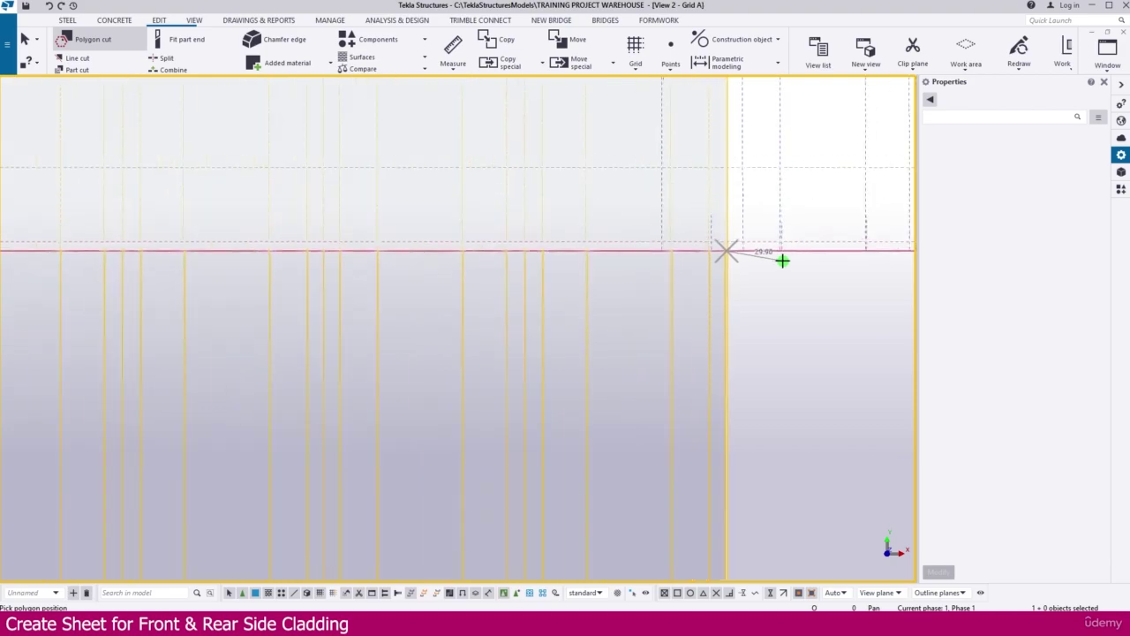
scroll(277, 256, "up", 5)
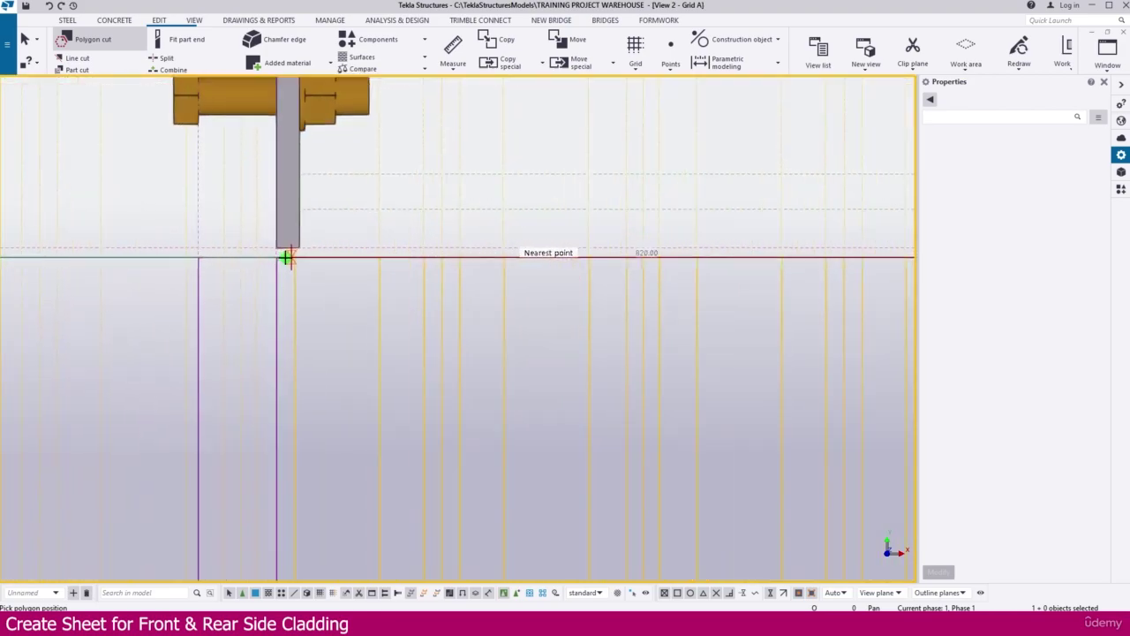
scroll(380, 137, "down", 8)
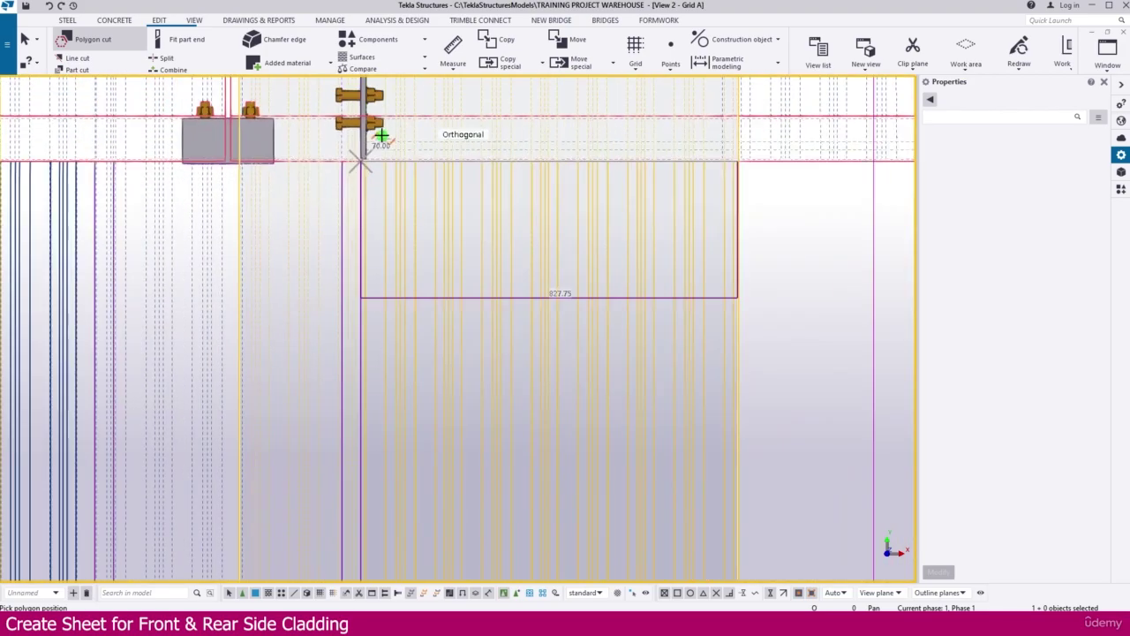
scroll(411, 557, "up", 8)
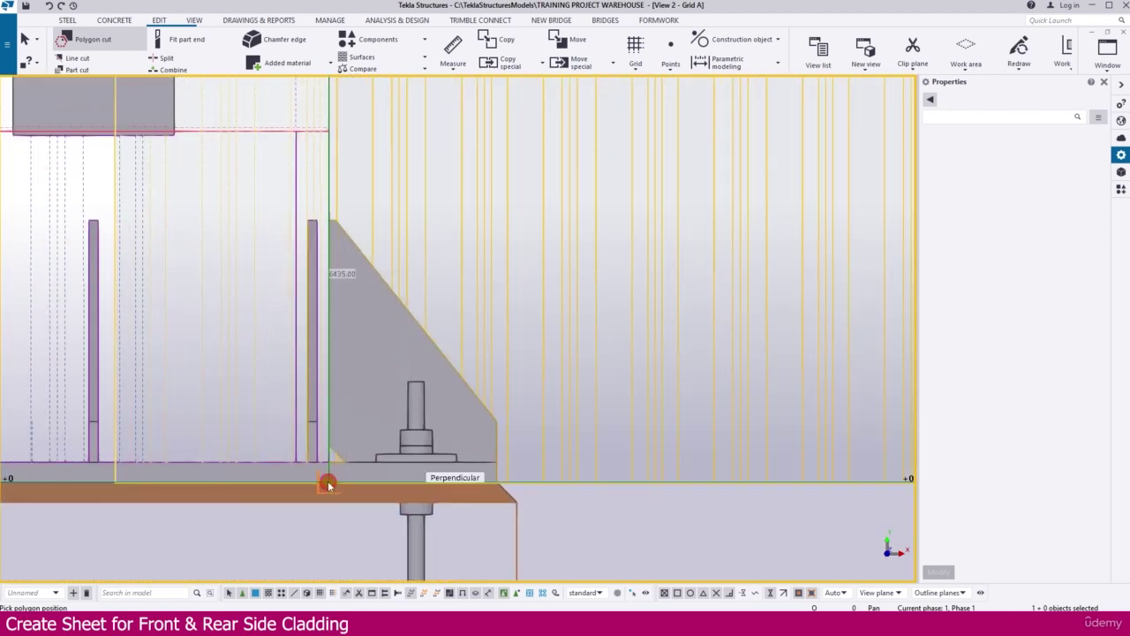
left_click(327, 484)
scroll(327, 484, "down", 4)
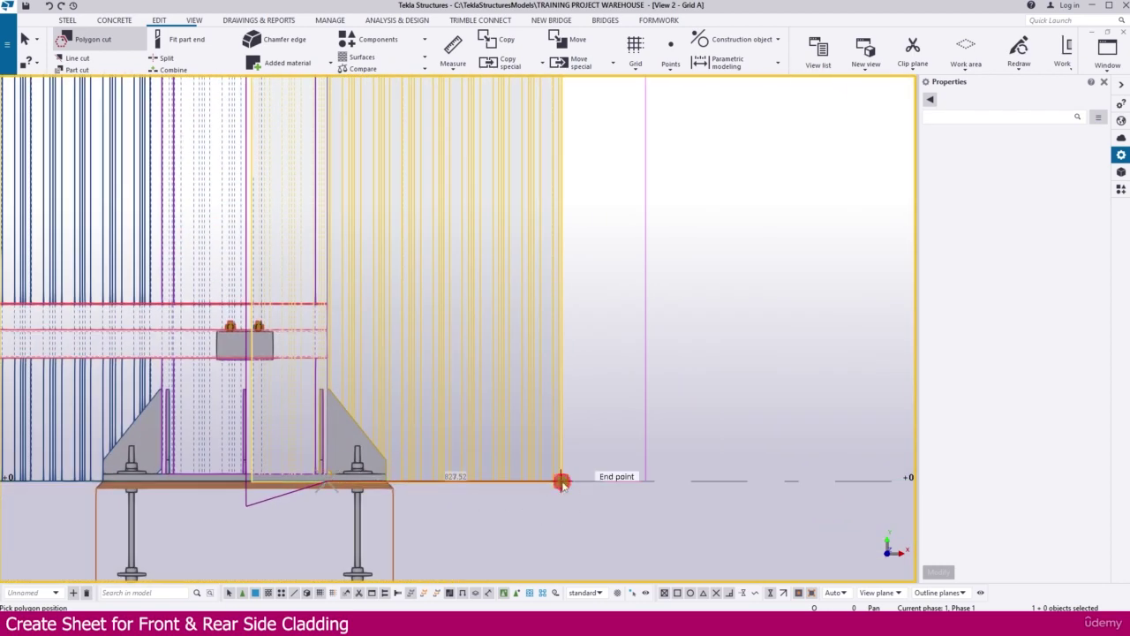
left_click(561, 481)
scroll(485, 479, "down", 5)
middle_click(591, 398)
Polygon-cut the sheet overhanging the Grid 3 side of the second door opening back to the column face, from the girt's underside to level +0
scroll(591, 398, "down", 5)
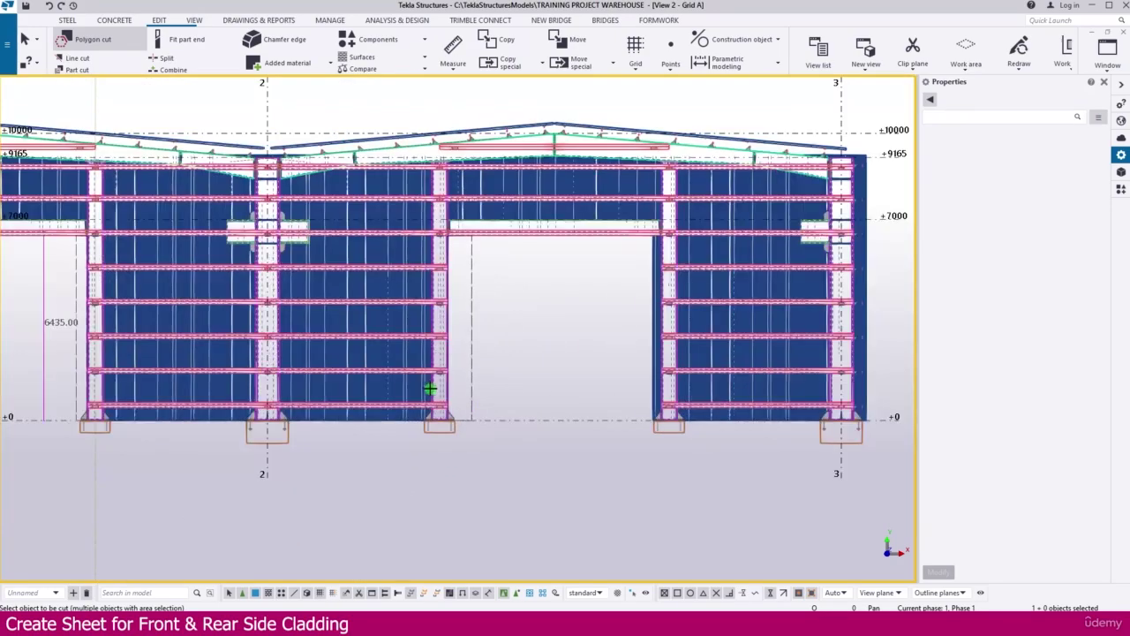
scroll(583, 285, "up", 8)
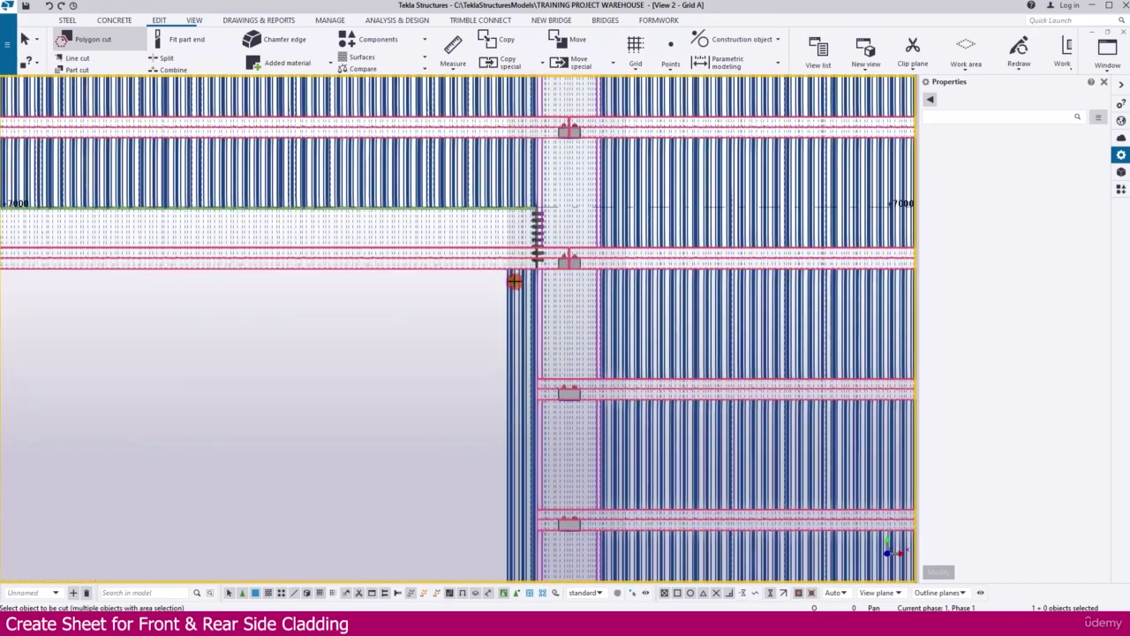
left_click(515, 281)
scroll(508, 265, "up", 6)
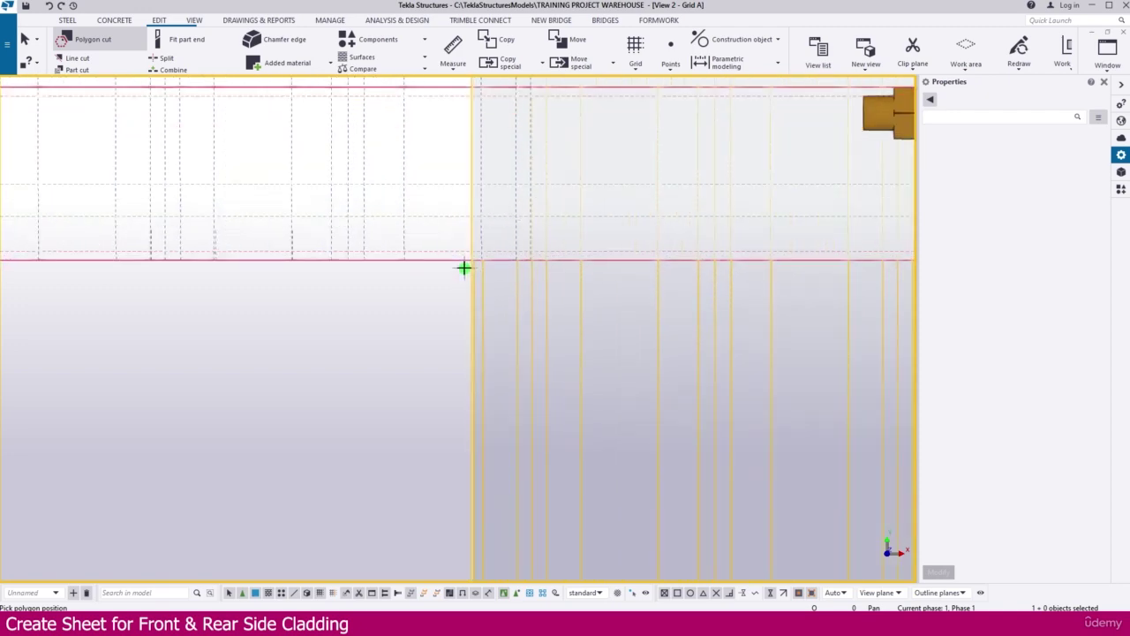
scroll(464, 267, "up", 2)
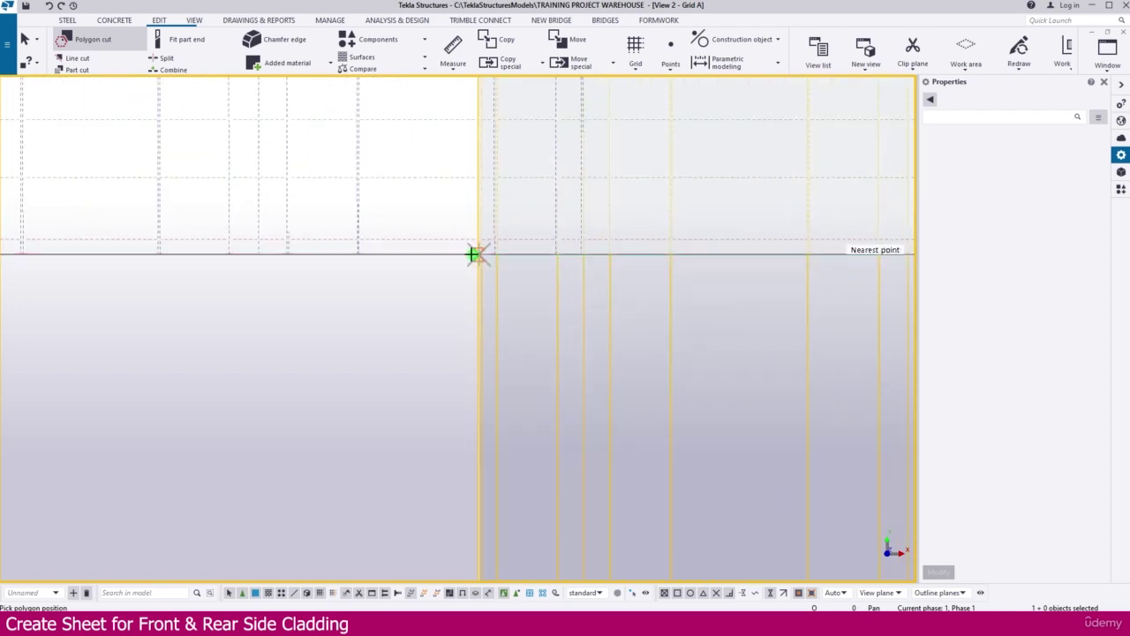
scroll(474, 254, "down", 3)
left_click(474, 254)
scroll(722, 257, "up", 3)
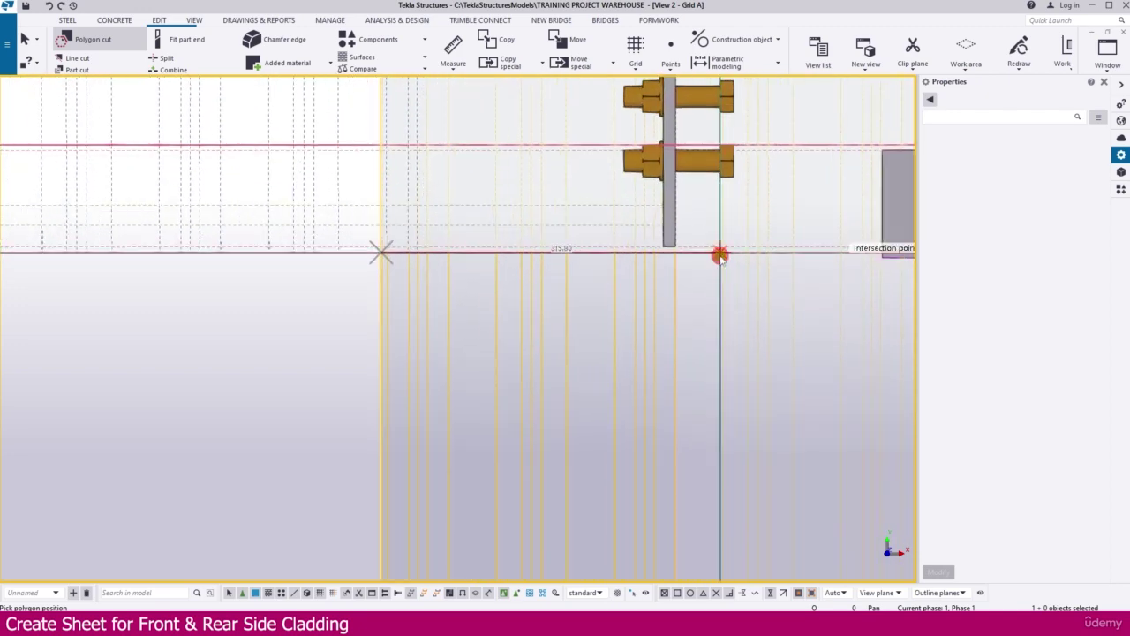
left_click(721, 257)
scroll(712, 210, "down", 5)
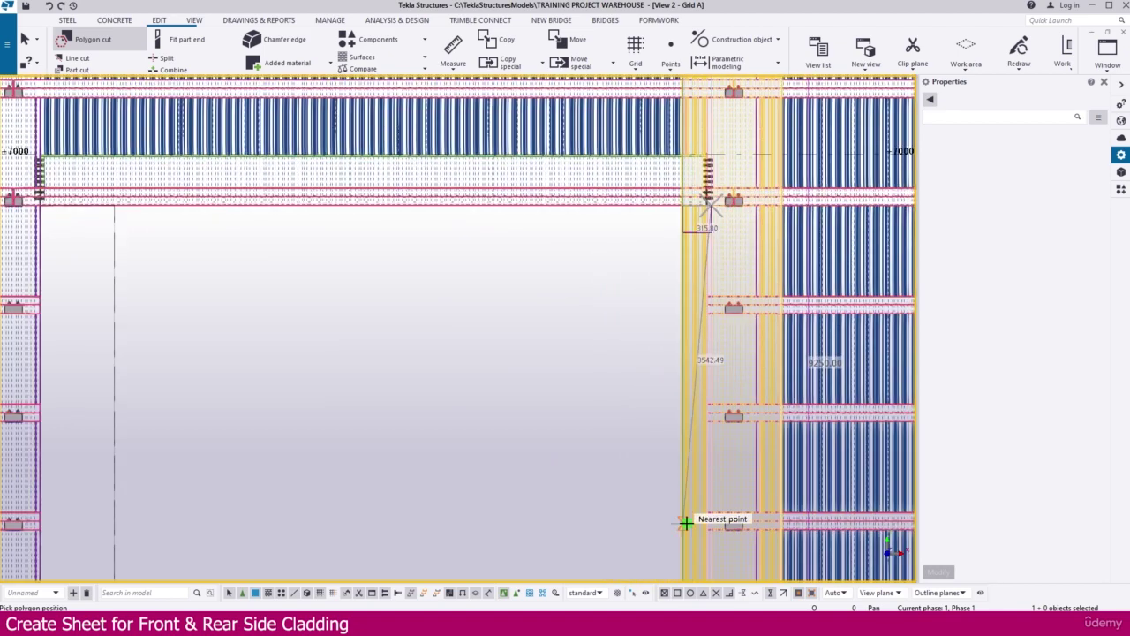
scroll(624, 442, "up", 6)
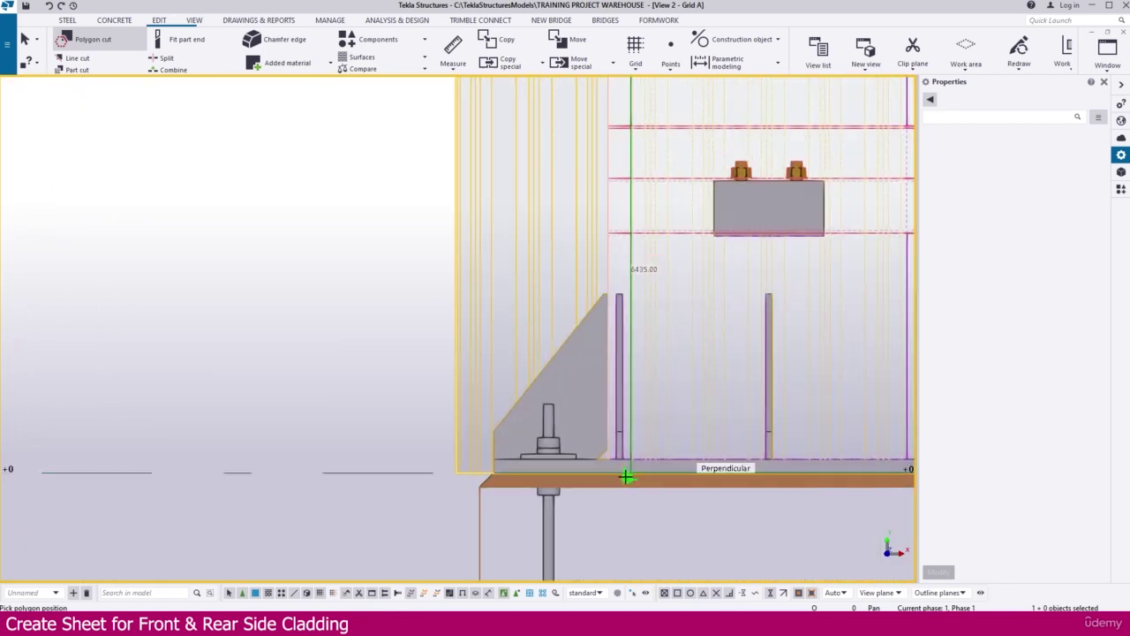
left_click(630, 473)
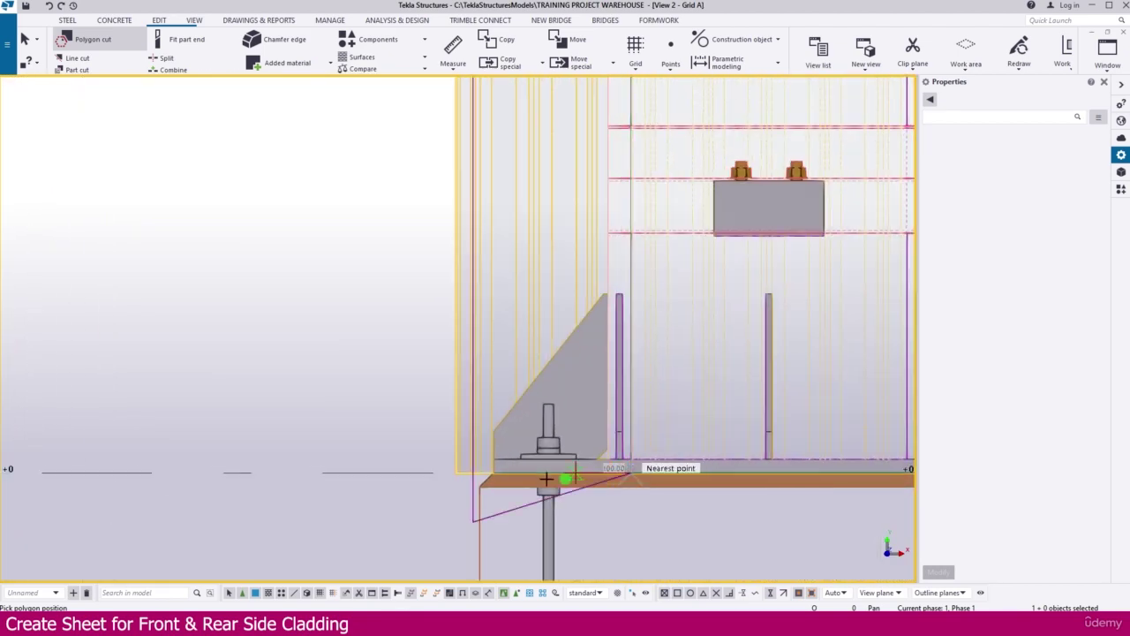
middle_click(387, 400)
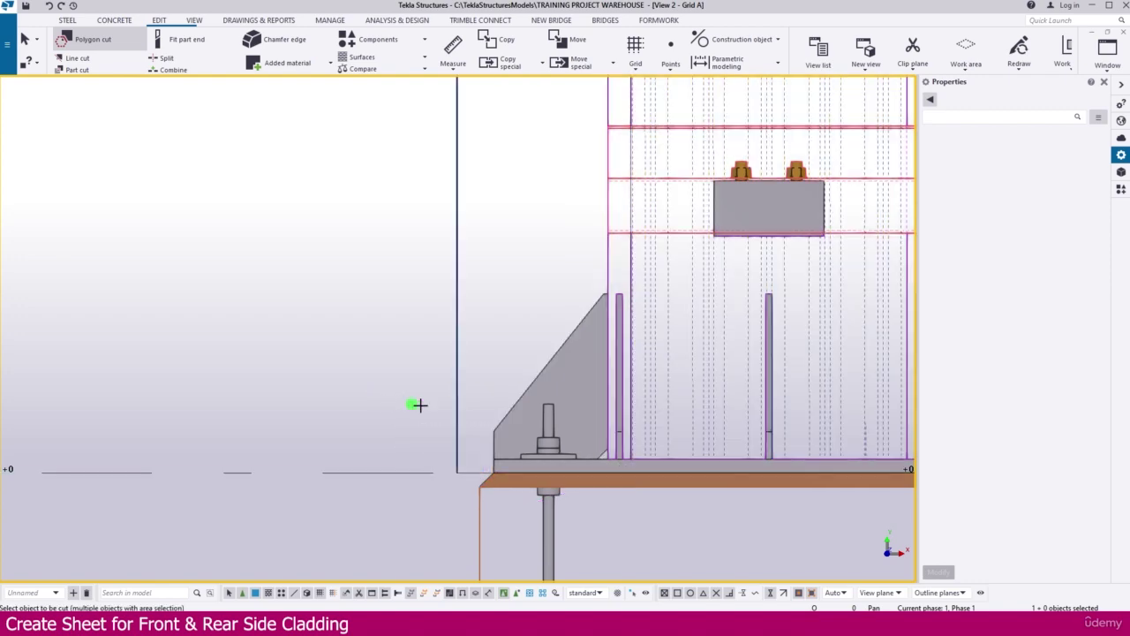
scroll(552, 448, "down", 4)
key("Escape")
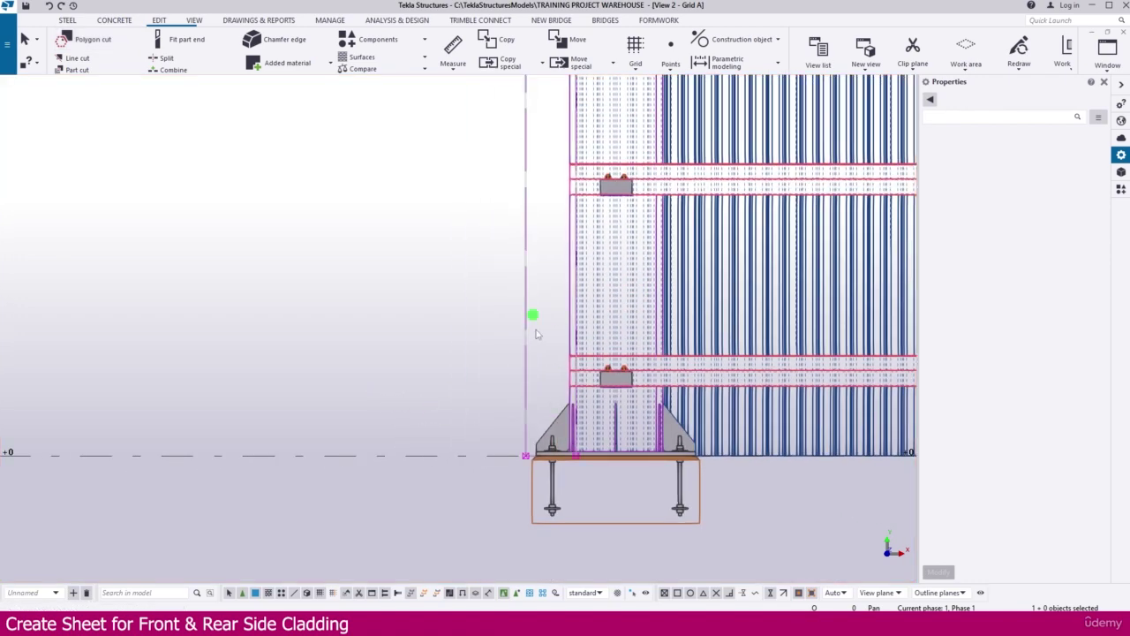
Move the lower opening-side corner of that polygon cut slightly outward past the sheet edge along level +0, and redraw the view
left_click(528, 326)
scroll(521, 454, "up", 5)
left_click(518, 450)
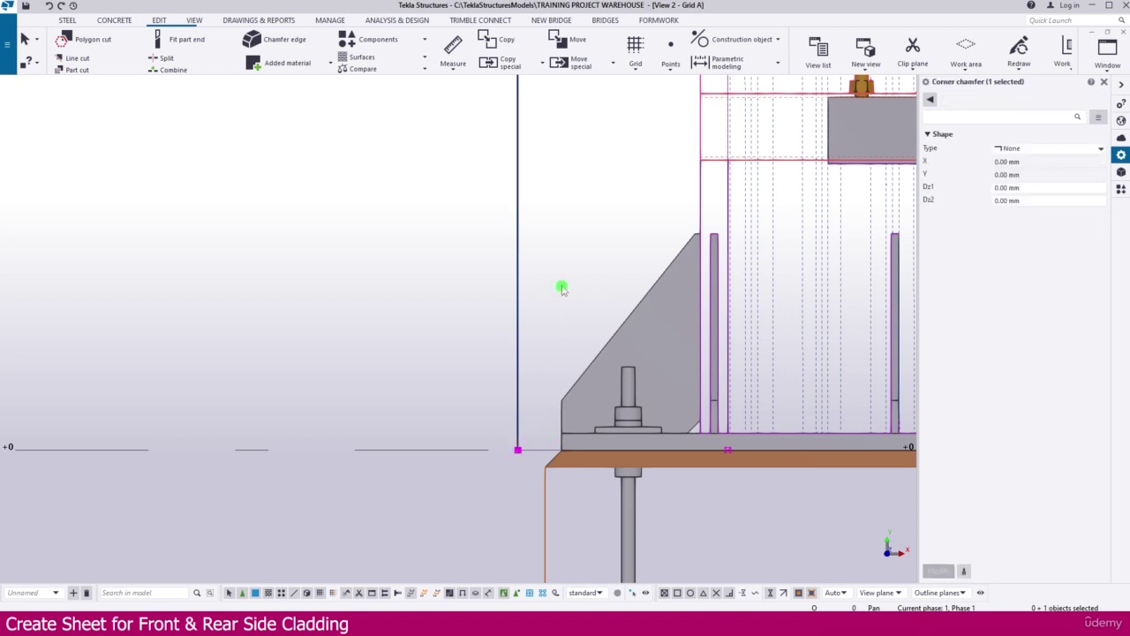
right_click(562, 287)
left_click(639, 363)
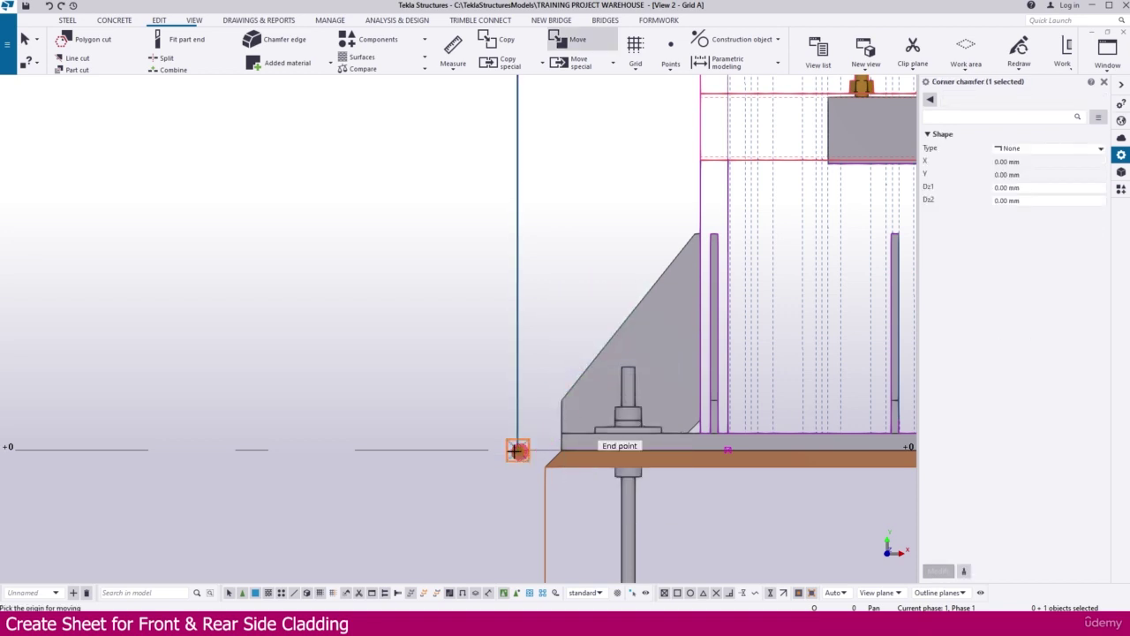
left_click(518, 450)
left_click(491, 449)
scroll(533, 384, "down", 10)
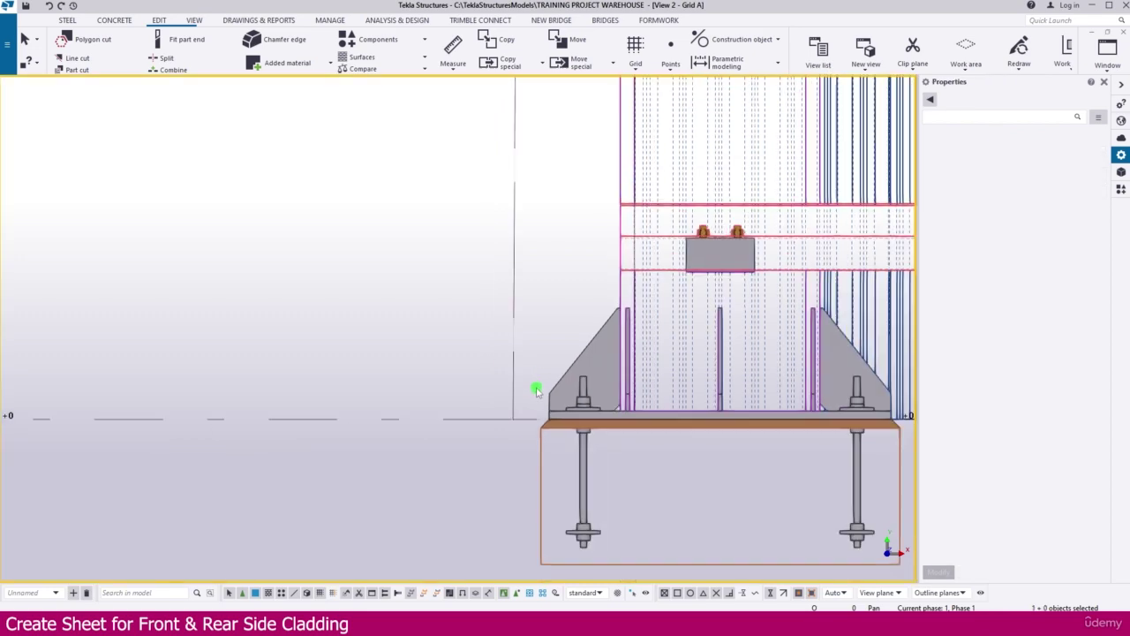
scroll(661, 427, "down", 1)
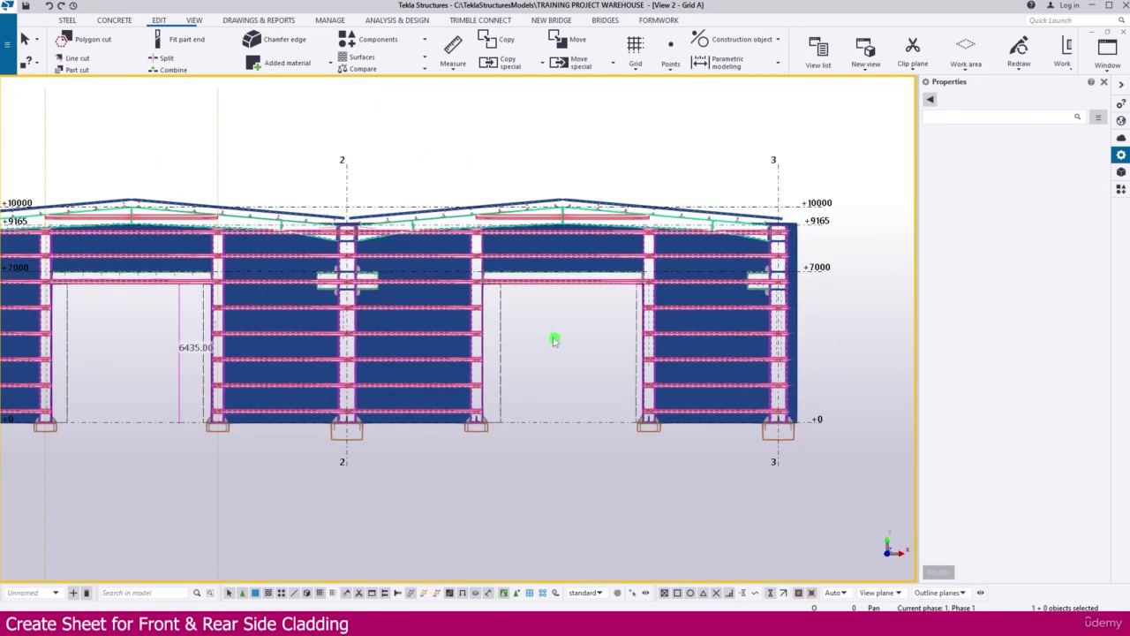
right_click(547, 327)
left_click(585, 393)
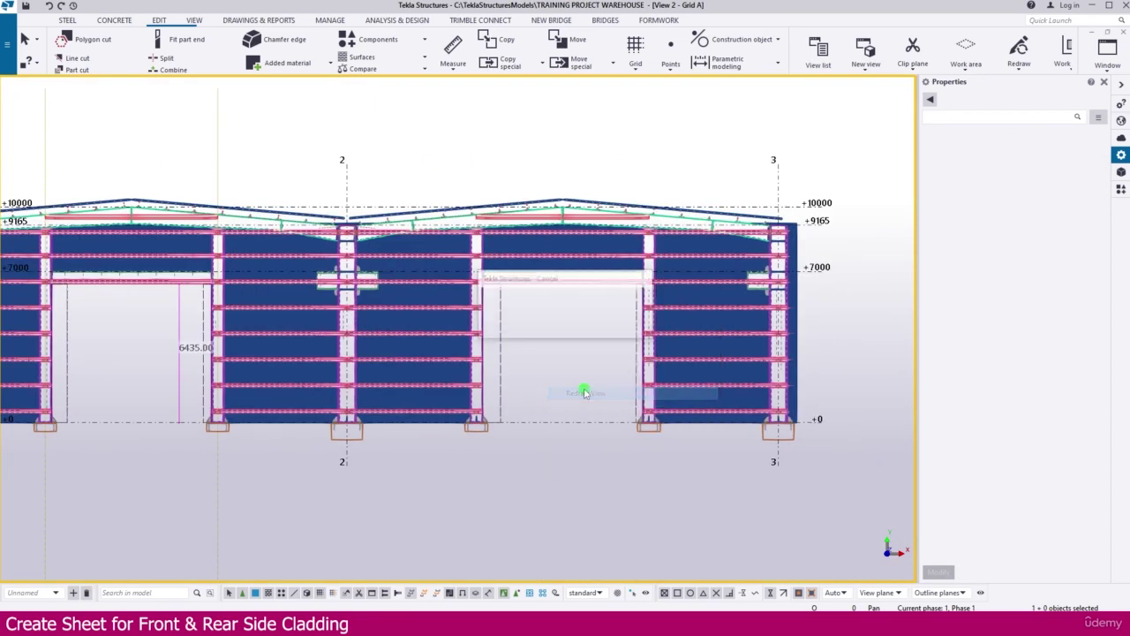
Examine the trimmed Grid A cladding around both door openings in the isometric view, from outside and inside the building
scroll(555, 347, "down", 1)
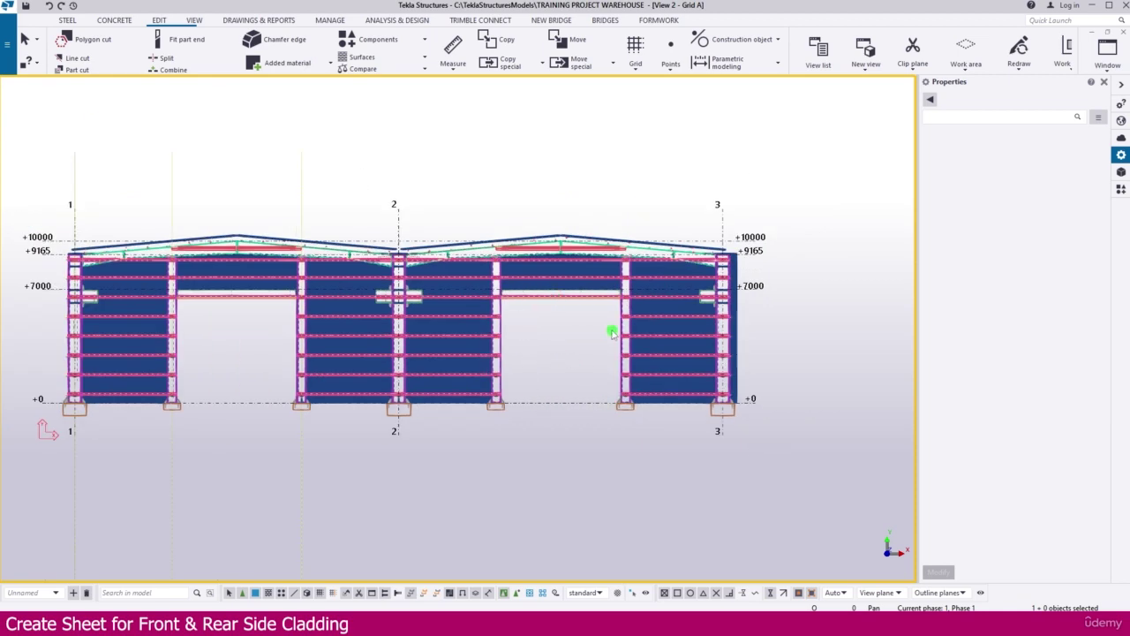
middle_click_drag(268, 360, 381, 424)
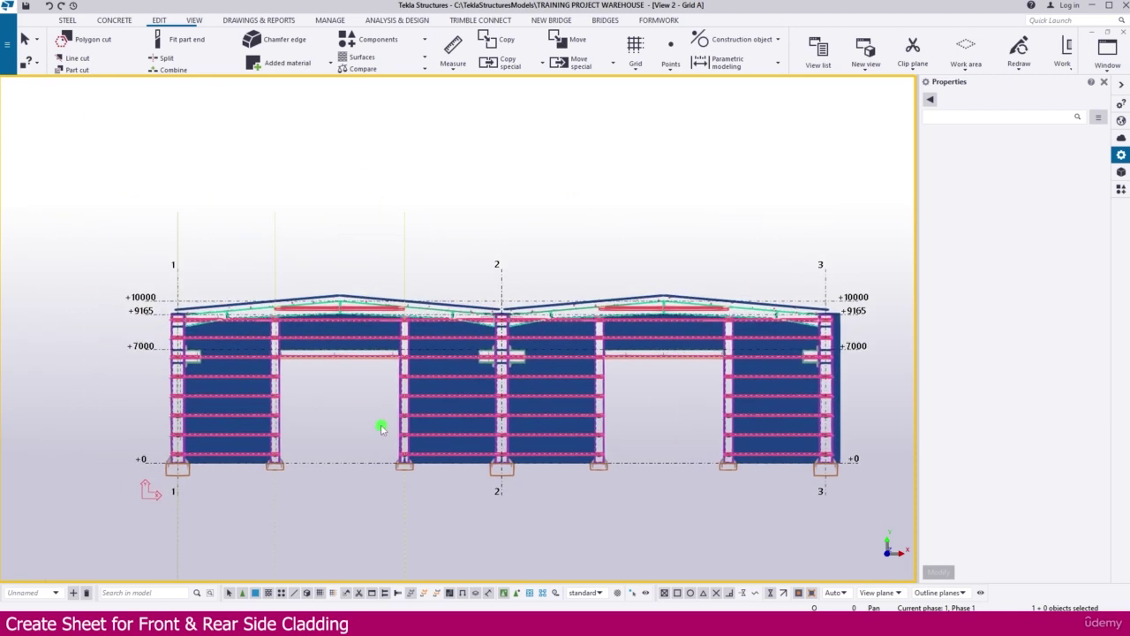
scroll(240, 334, "up", 1)
key("ctrl+Tab")
key("ctrl+Tab")
key("ctrl+Tab")
key("ctrl+Tab")
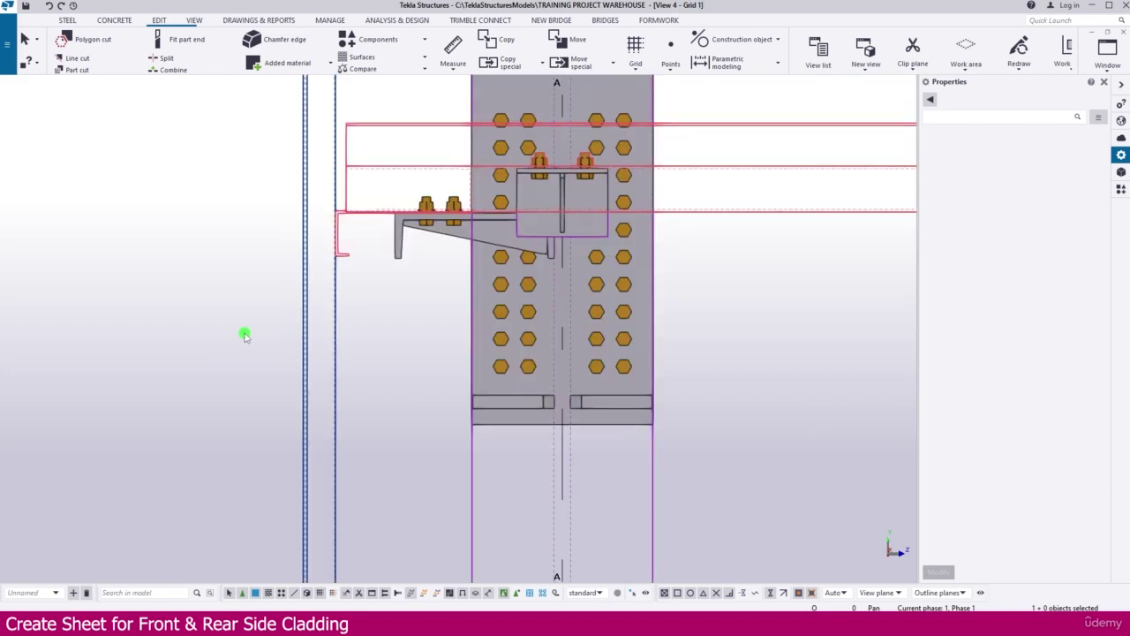
scroll(311, 288, "down", 5)
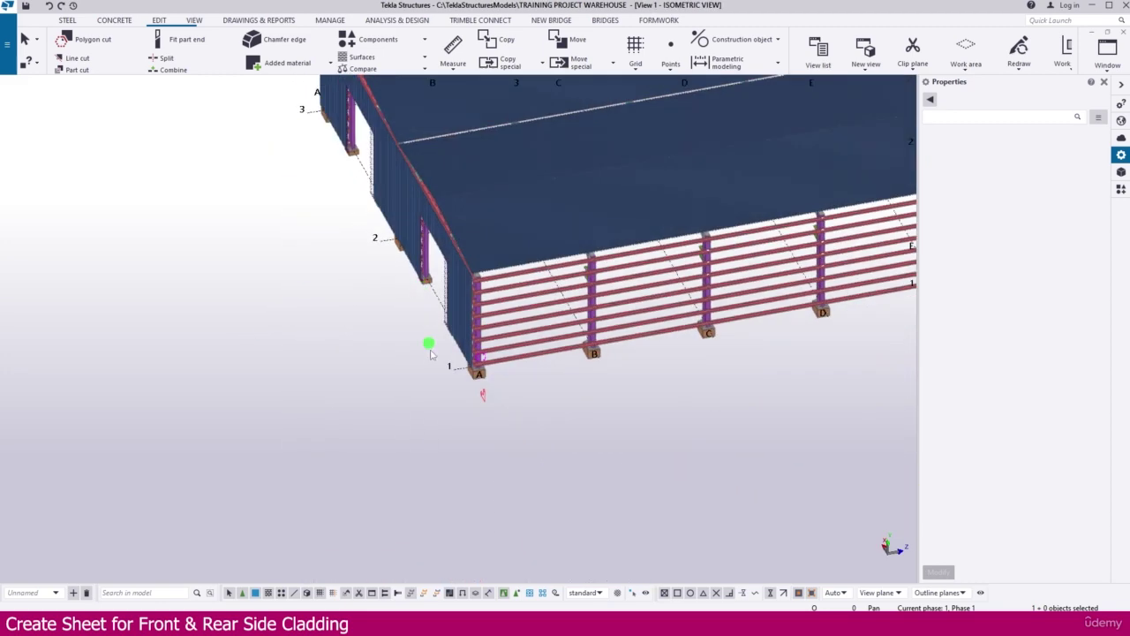
middle_click_drag(431, 350, 490, 296, "ctrl")
middle_click_drag(194, 224, 283, 255)
scroll(283, 255, "up", 2)
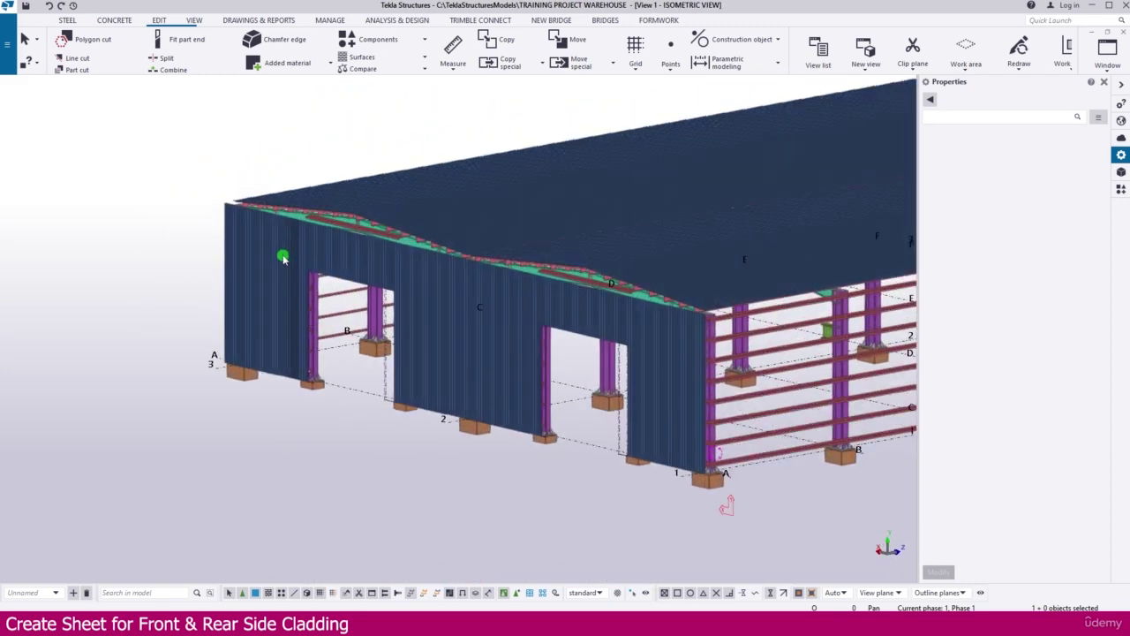
scroll(281, 255, "down", 4)
middle_click_drag(460, 357, 232, 280, "ctrl")
scroll(558, 327, "up", 3)
middle_click_drag(567, 335, 363, 381, "ctrl")
scroll(274, 295, "up", 5)
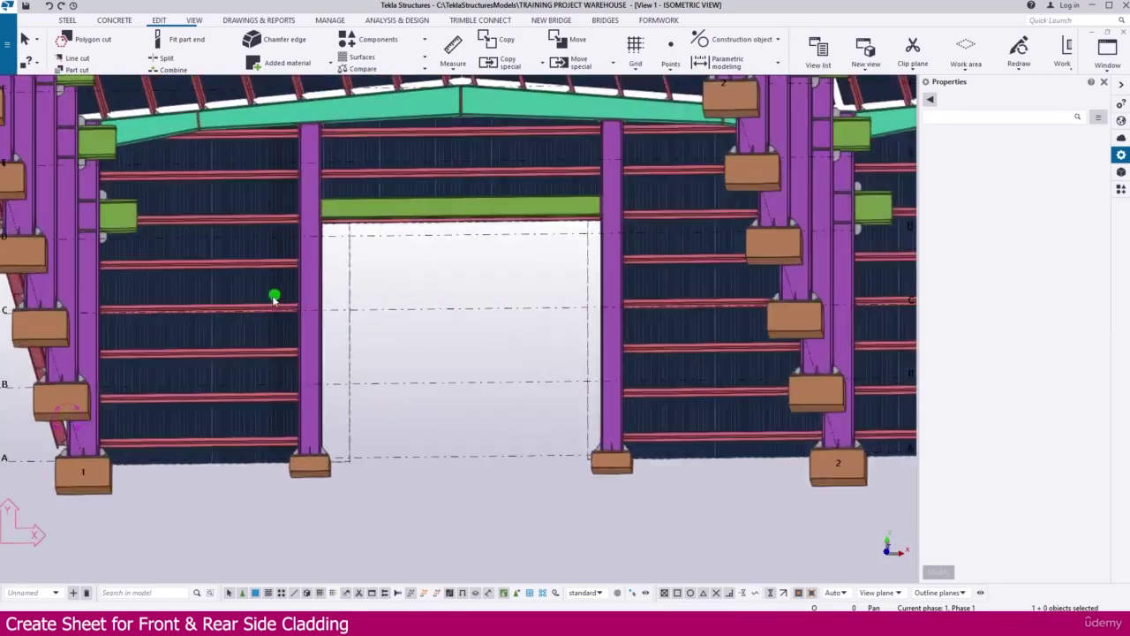
middle_click_drag(554, 275, 512, 373)
scroll(512, 374, "down", 10)
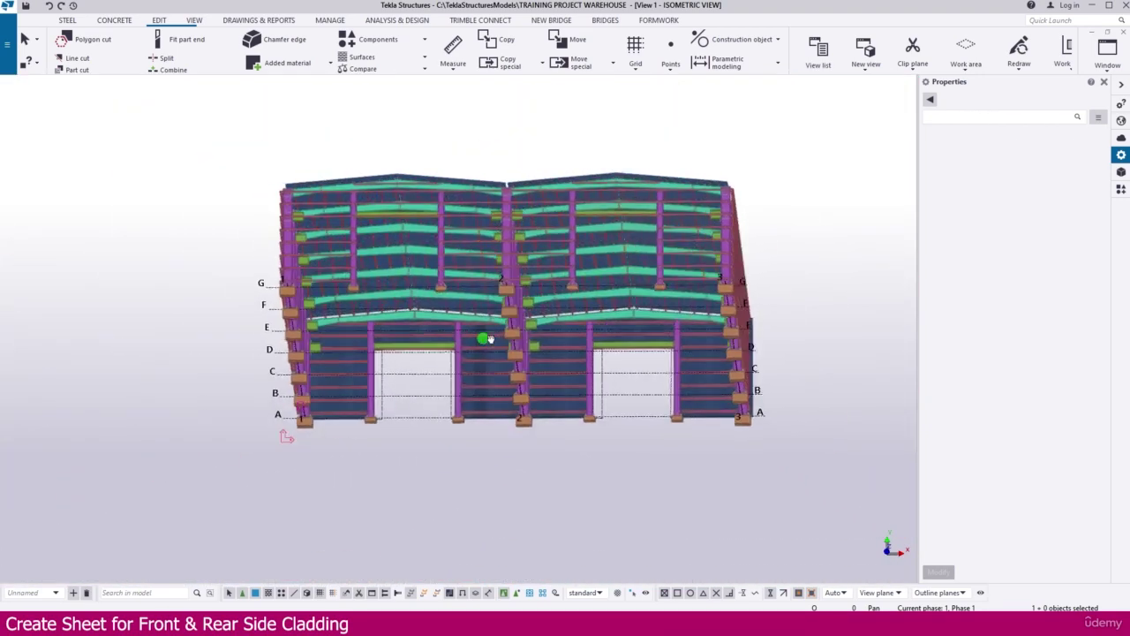
mouse_move(483, 333)
middle_mouse_down("ctrl")
mouse_move(698, 378)
mouse_move(436, 353)
mouse_move(462, 328)
middle_mouse_up("ctrl")
scroll(539, 364, "up", 3)
scroll(311, 329, "up", 3)
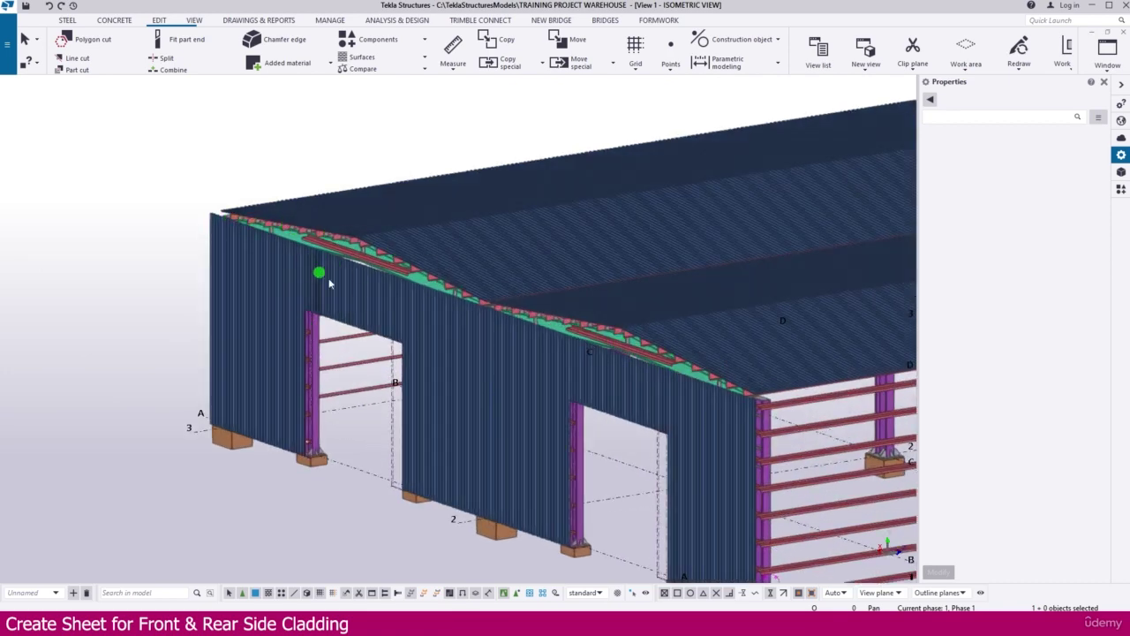
Line-cut the end sheet beyond Grid 3 vertically at the ends of the Grid A girts in the Grid A view, removing the outer overhang
key("ctrl+Tab")
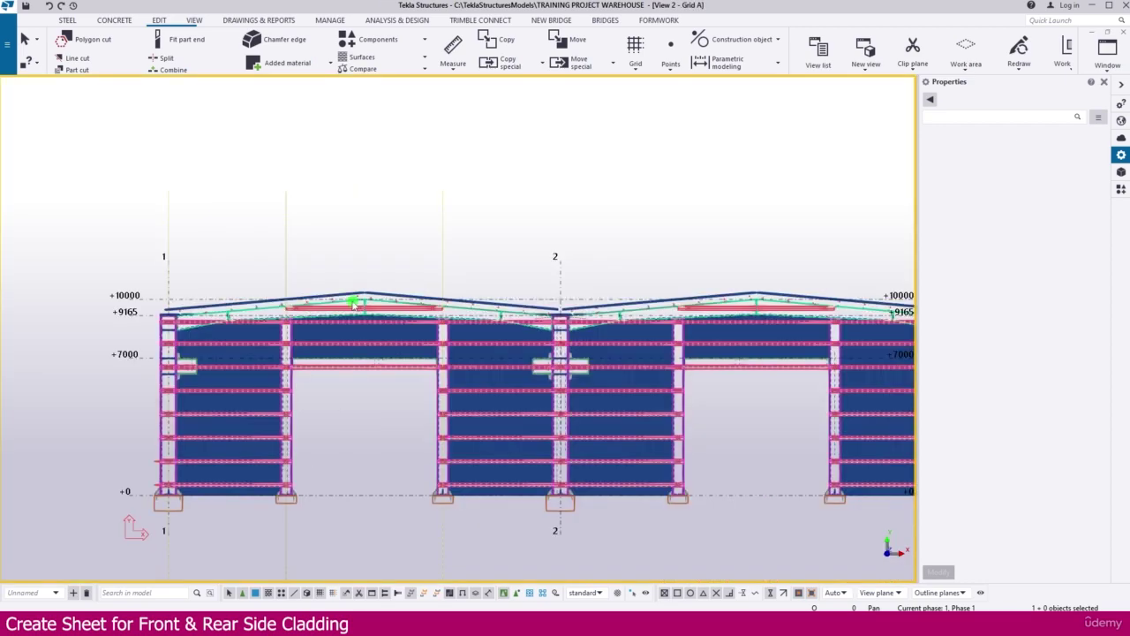
scroll(282, 386, "up", 5)
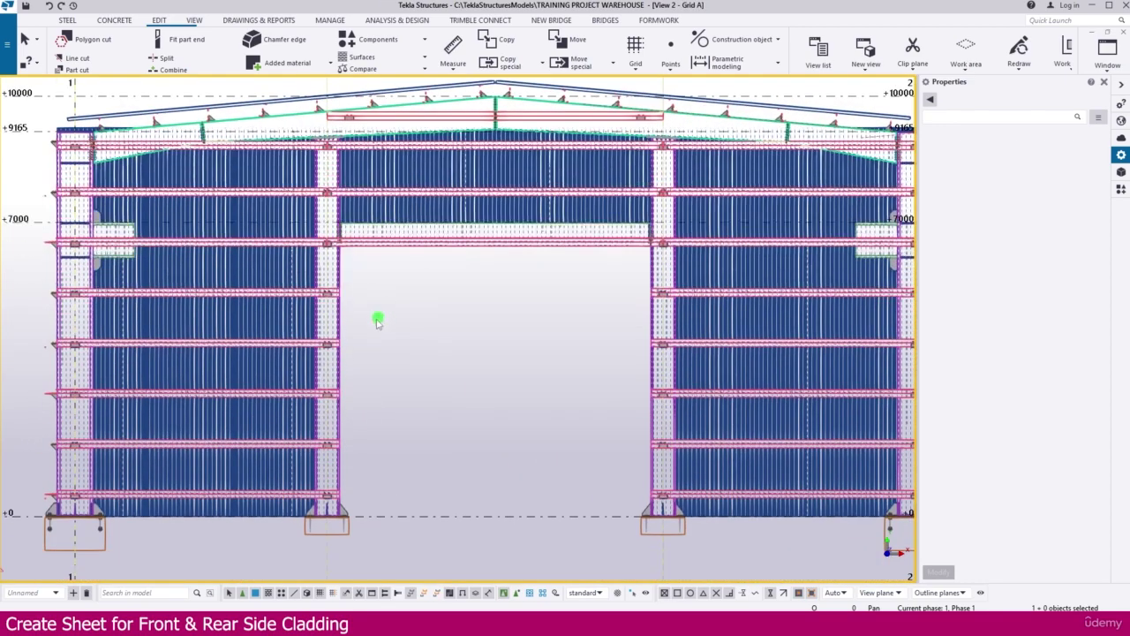
scroll(182, 312, "up", 3)
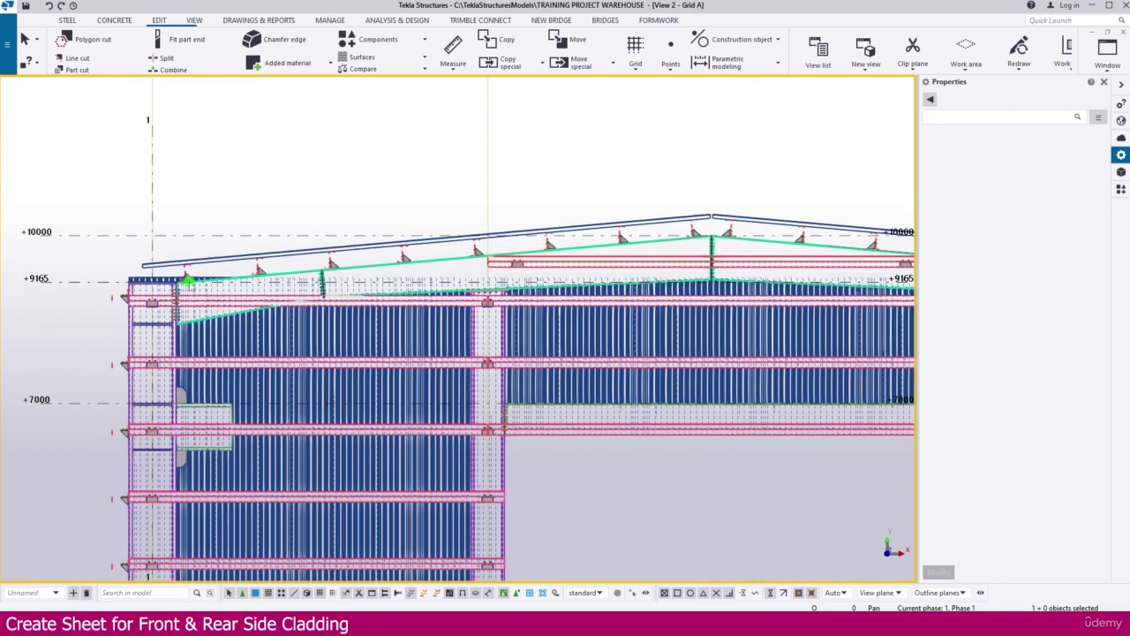
scroll(202, 343, "down", 4)
scroll(359, 353, "up", 4)
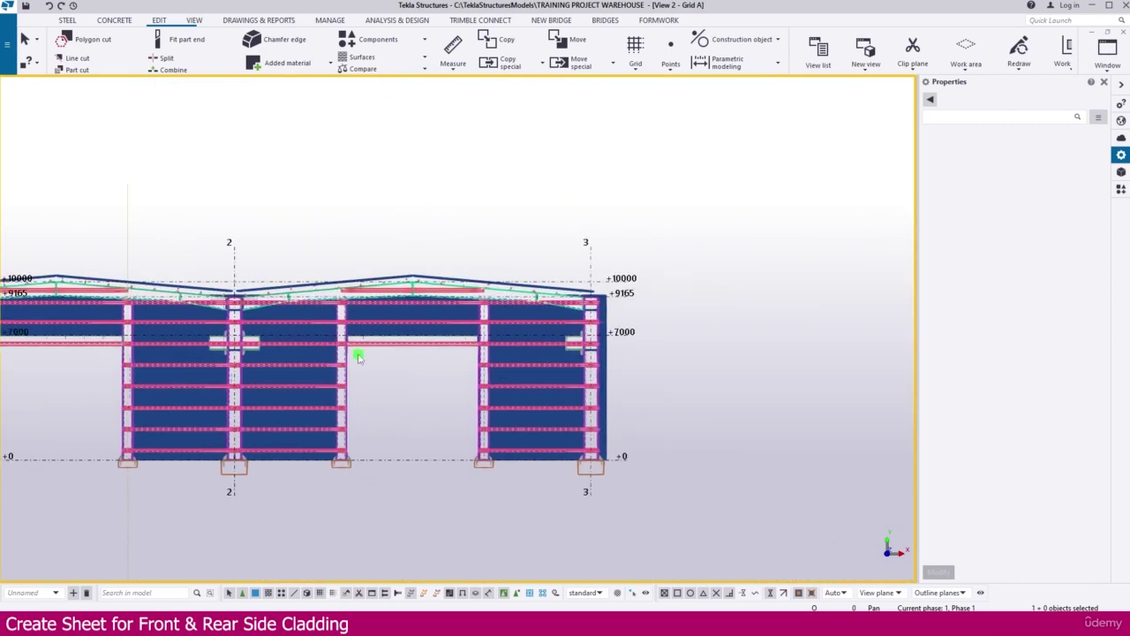
scroll(582, 337, "up", 2)
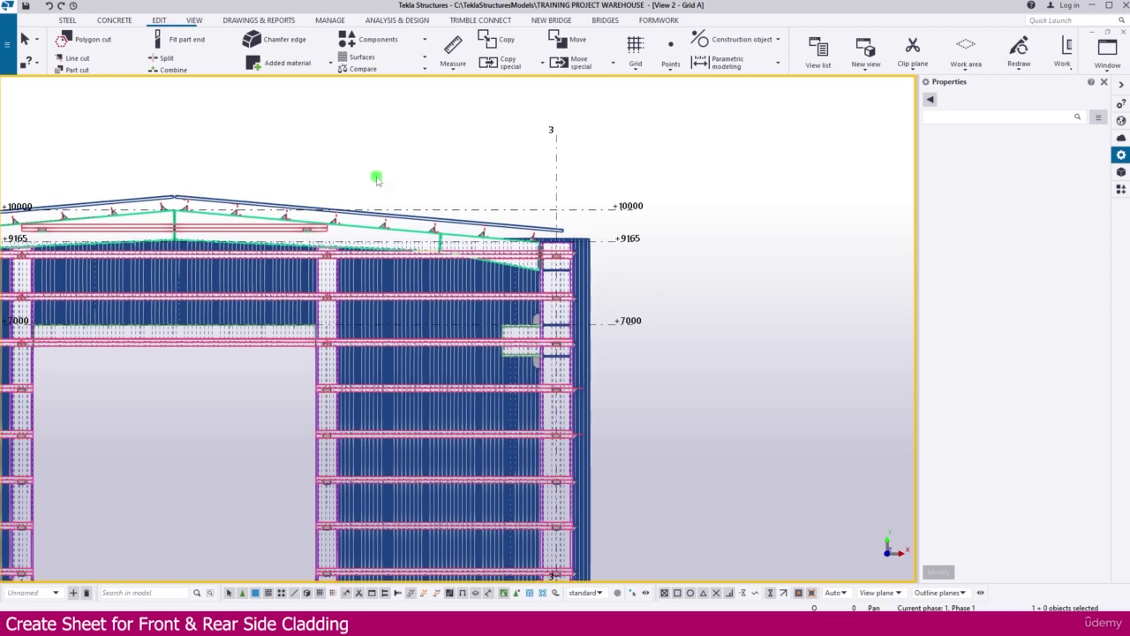
left_click(78, 59)
scroll(643, 274, "up", 4)
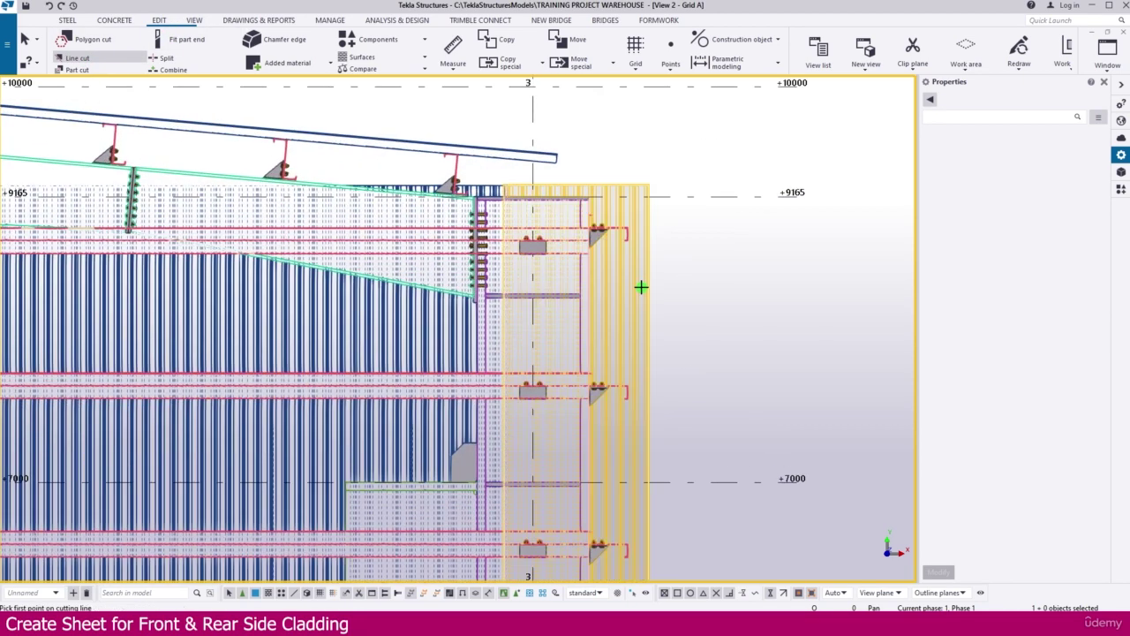
scroll(669, 386, "up", 6)
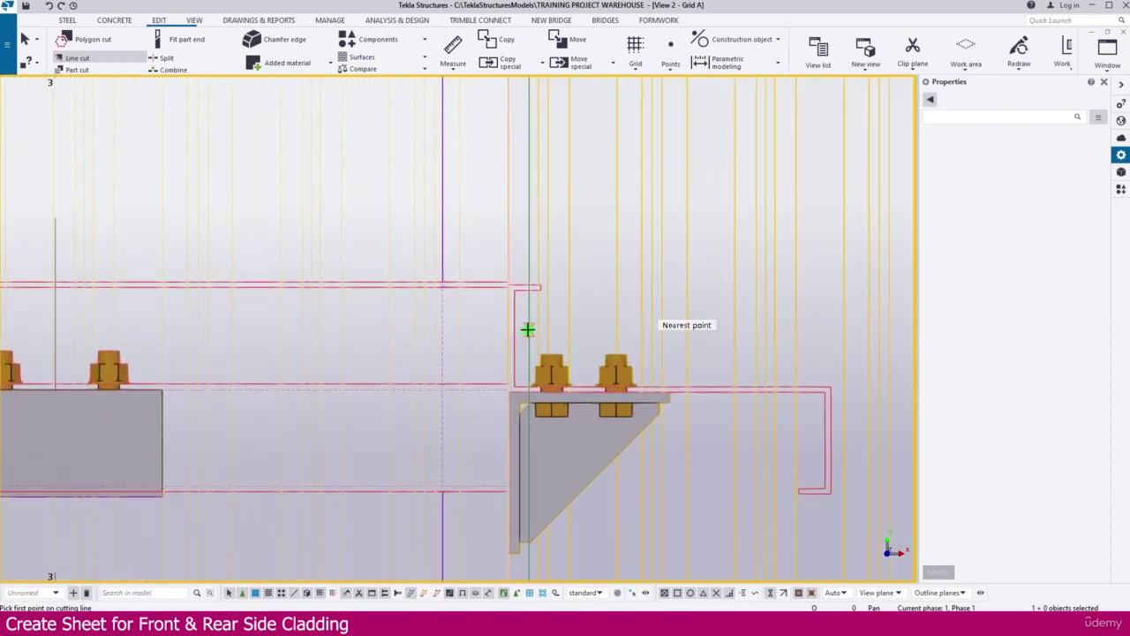
scroll(521, 318, "up", 3)
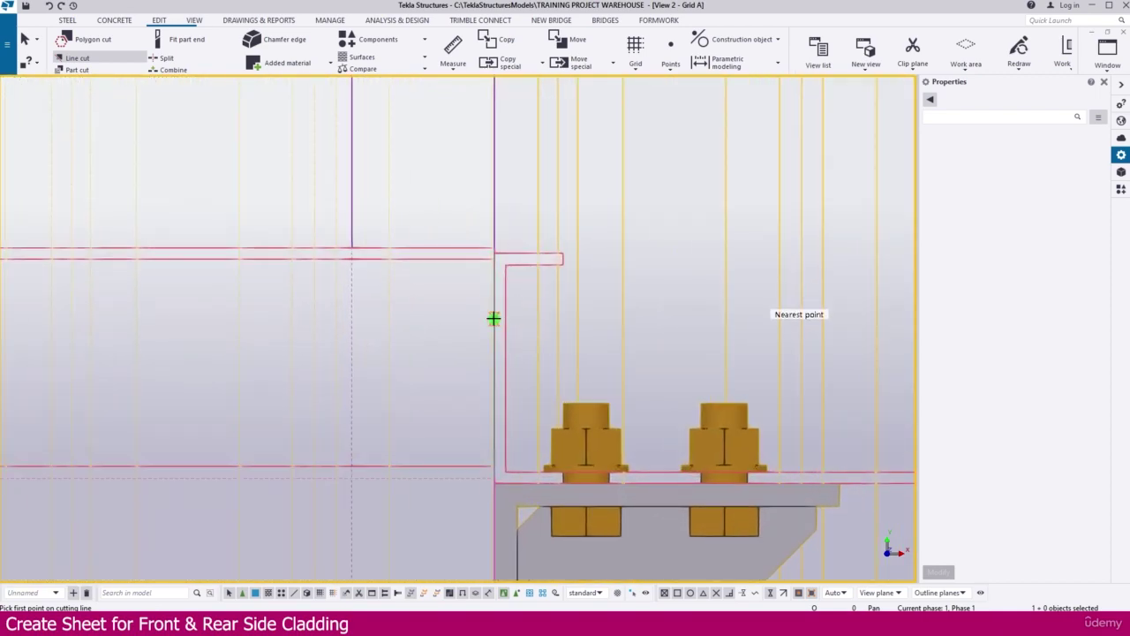
scroll(492, 281, "down", 5)
left_click(683, 236)
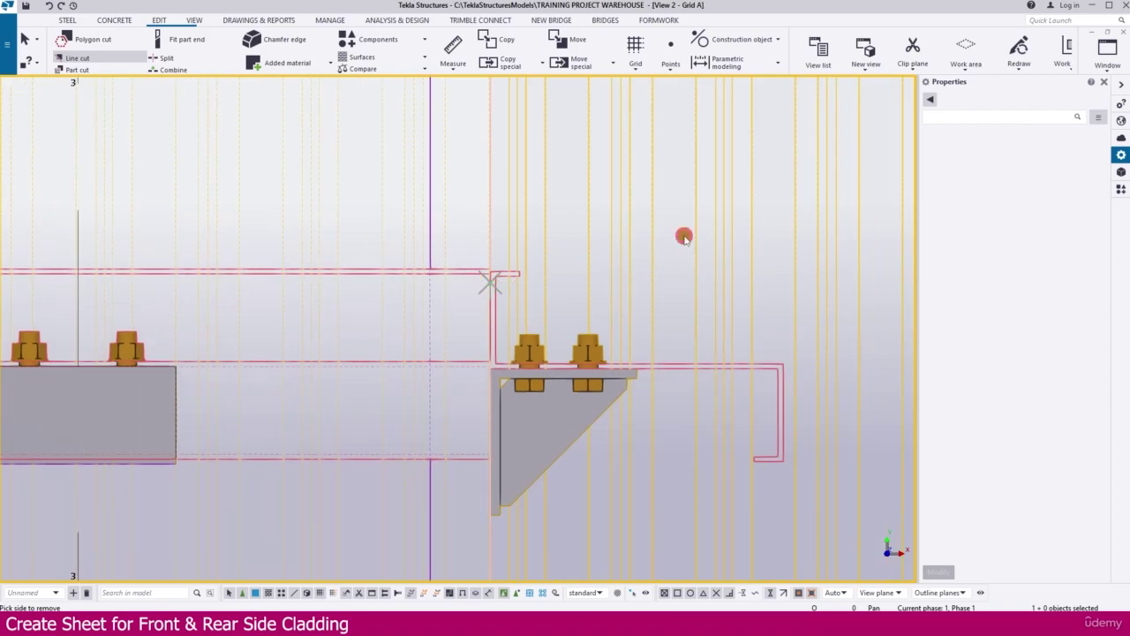
key("Escape")
scroll(756, 346, "down", 10)
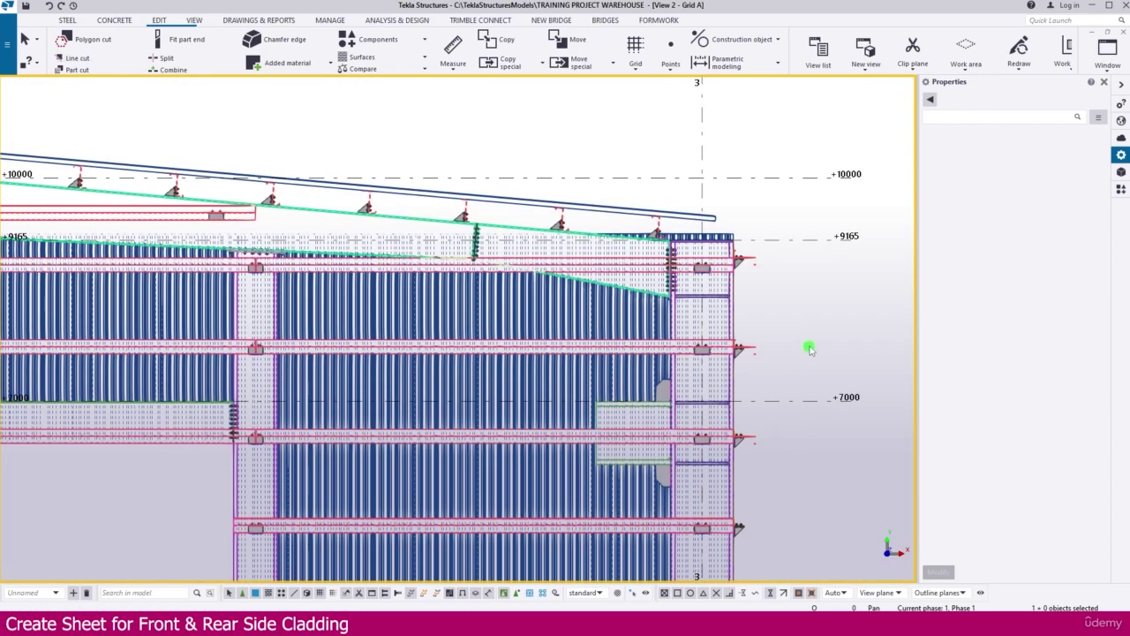
scroll(810, 348, "down", 5)
middle_click_drag(402, 359, 633, 358)
middle_click_drag(312, 338, 348, 339)
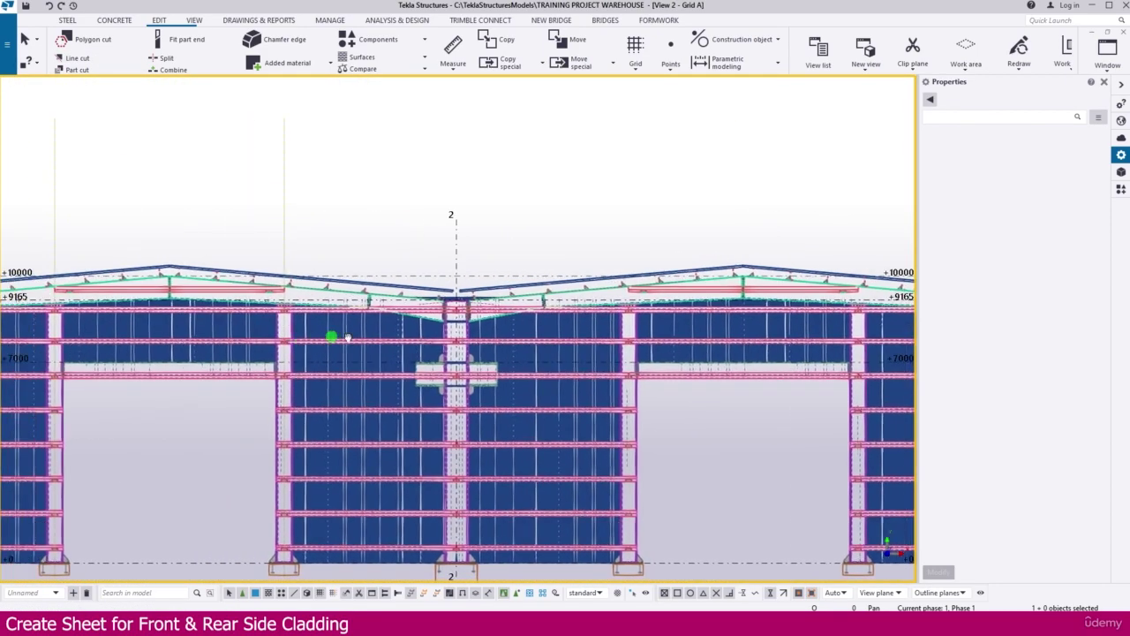
scroll(348, 337, "down", 1)
scroll(182, 322, "up", 3)
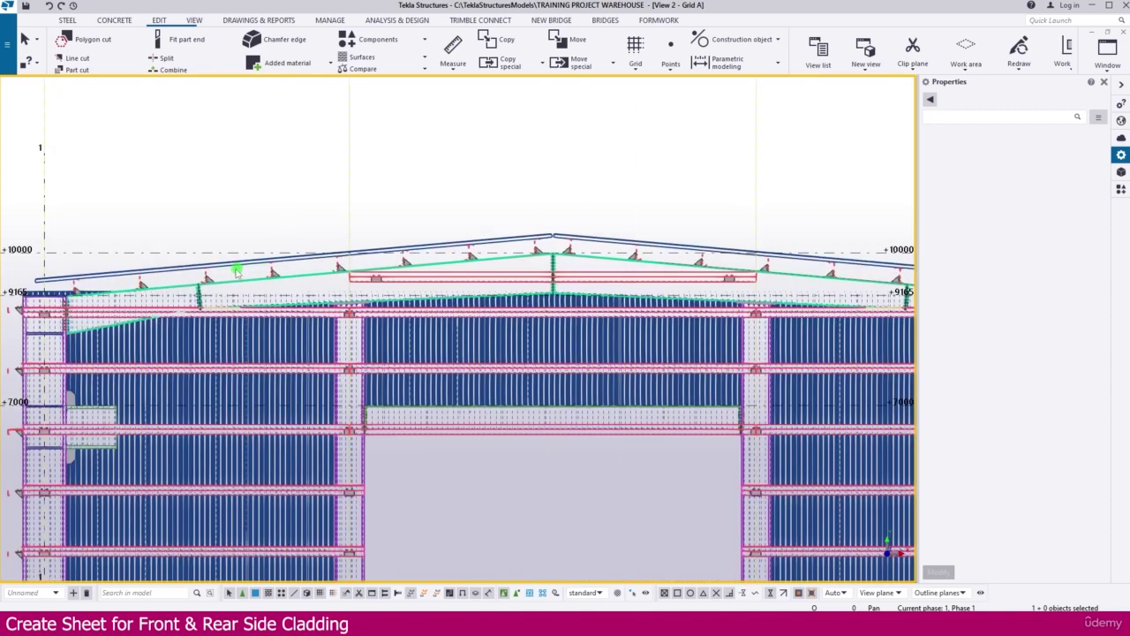
Fit the top end of the Grid A end sheet at Grid 1 to the underside line of the sloping roof sheet
scroll(203, 270, "up", 3)
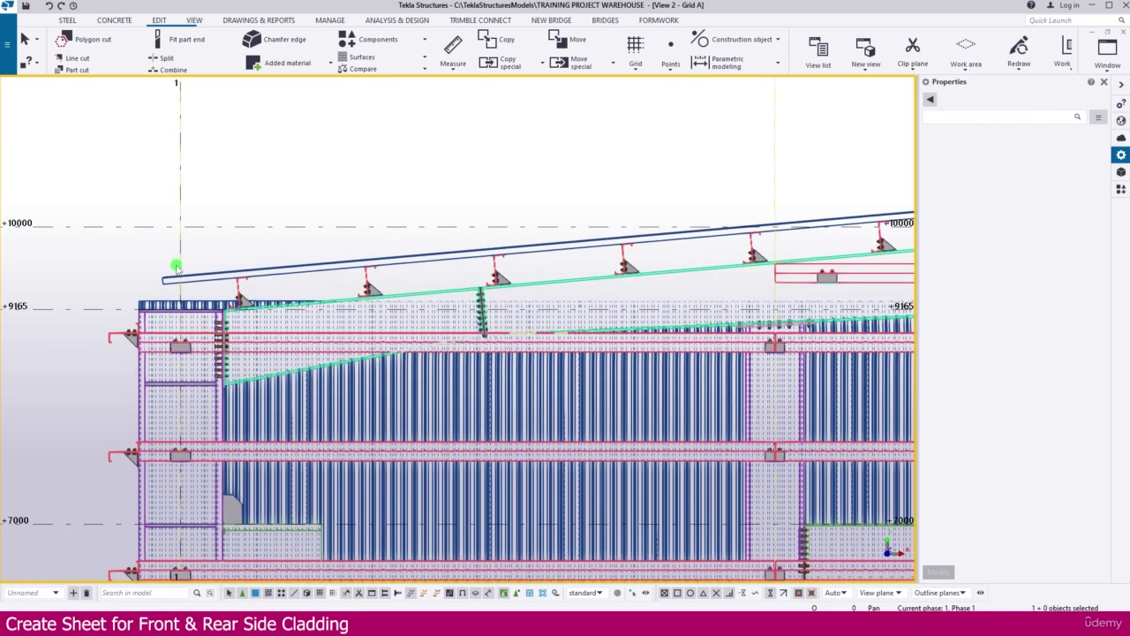
middle_click_drag(203, 132, 232, 118)
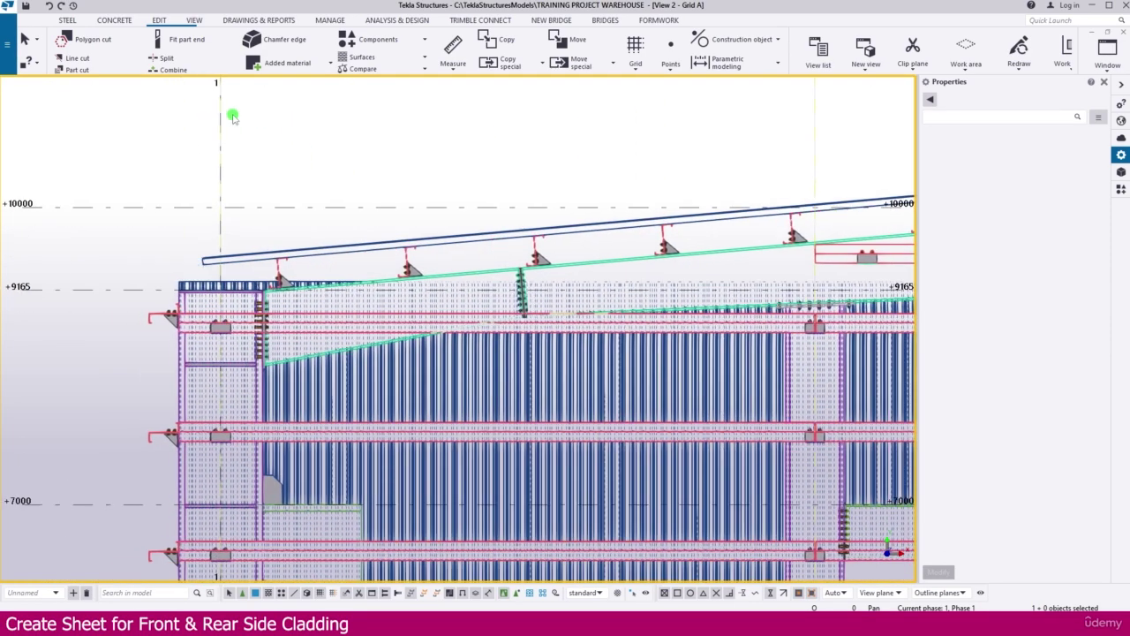
scroll(256, 292, "up", 3)
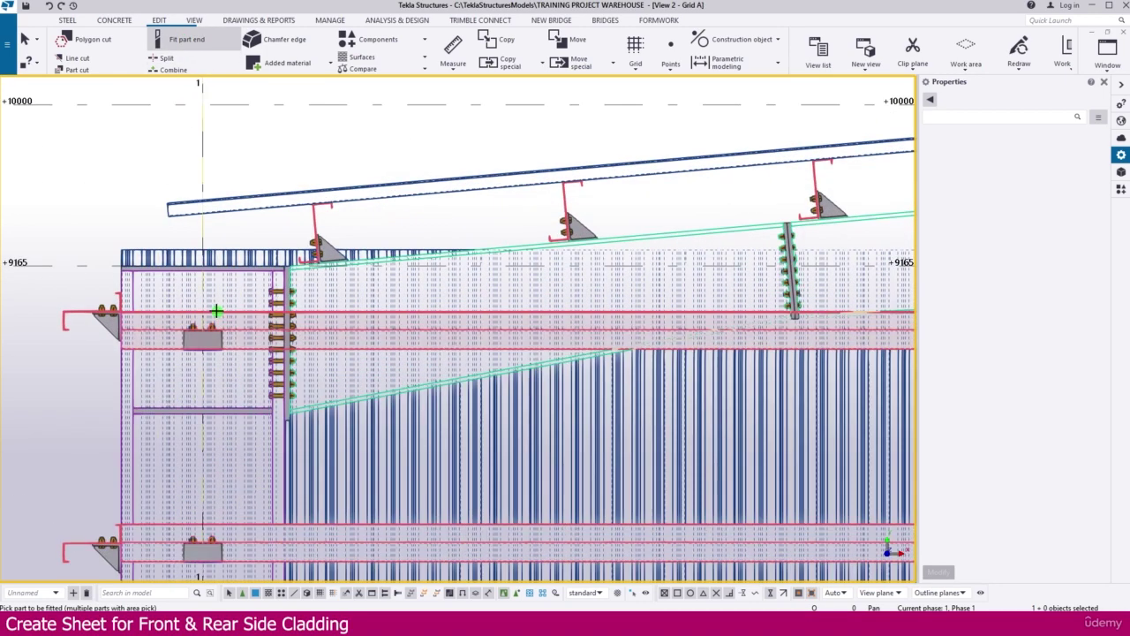
left_click(230, 297)
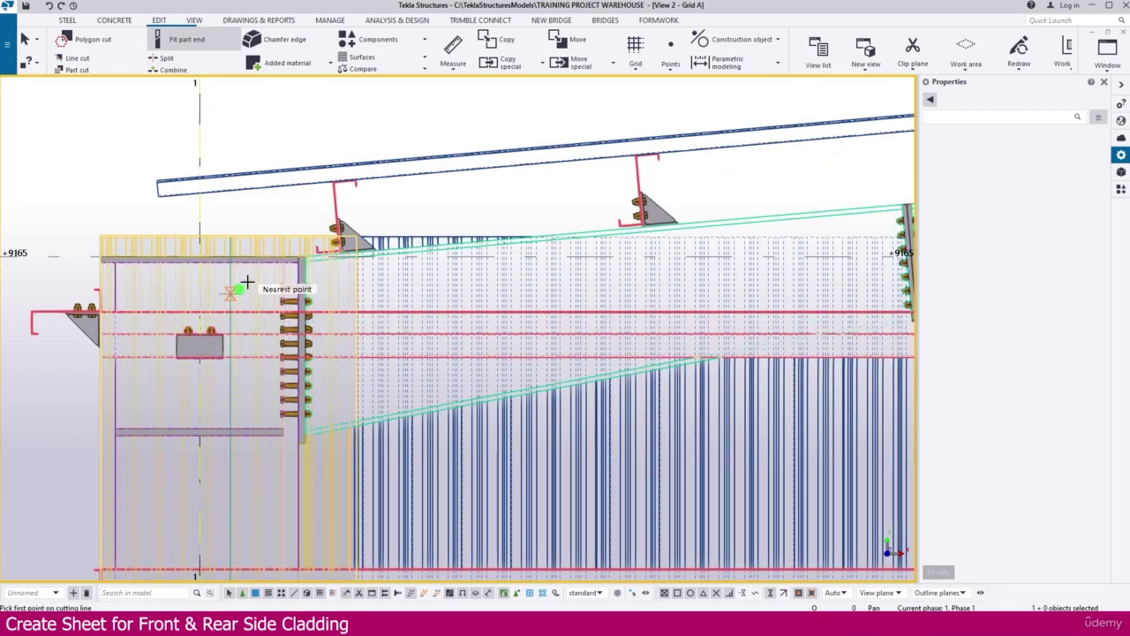
scroll(337, 241, "up", 6)
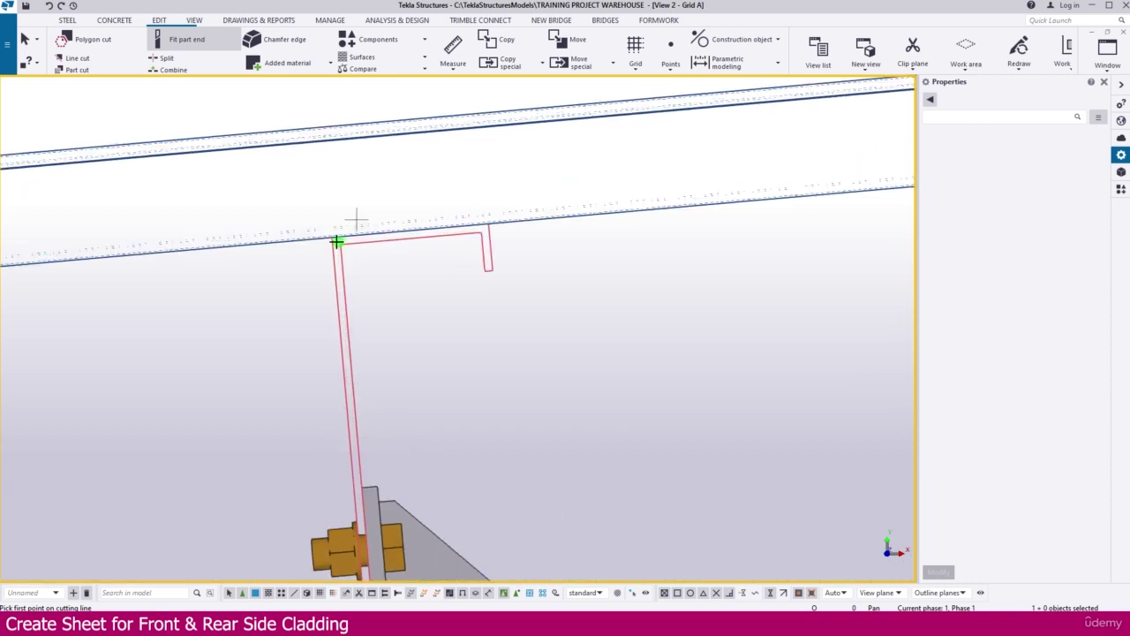
scroll(338, 241, "up", 3)
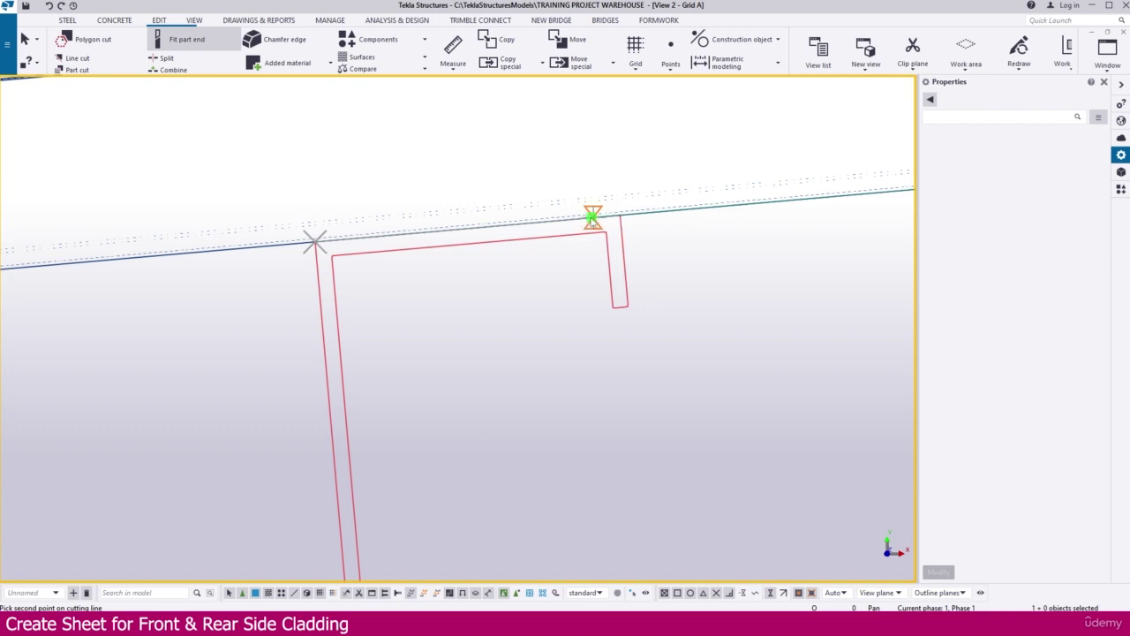
left_click(570, 216)
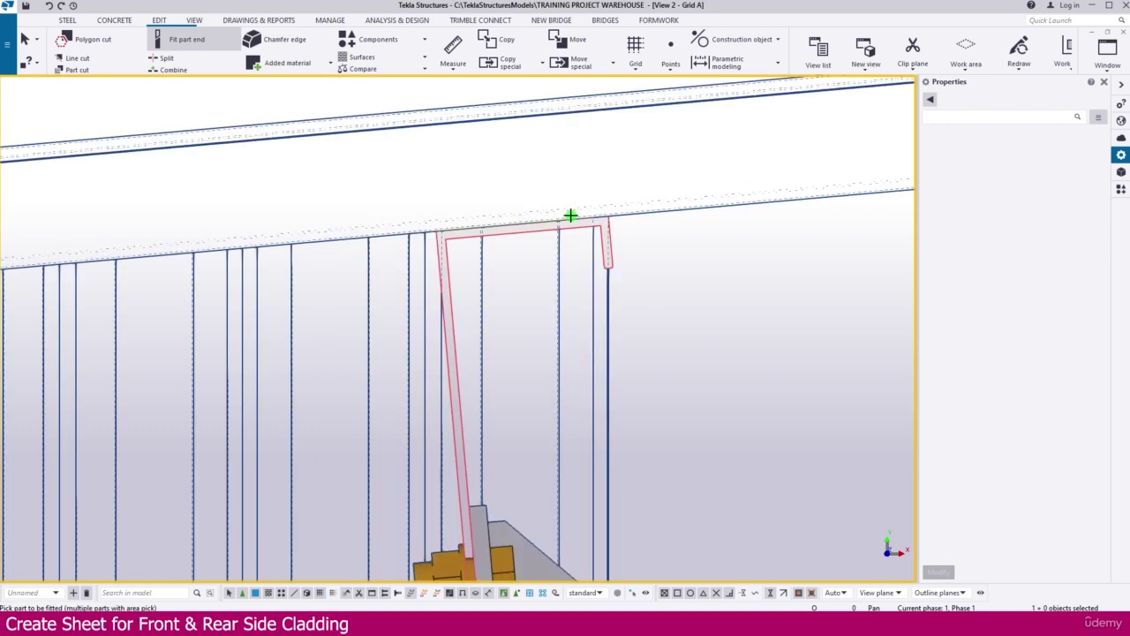
Fit the top end of the second Grid A sheet from Grid 1 to the roof underside, along the purlin's top flange
scroll(547, 219, "down", 5)
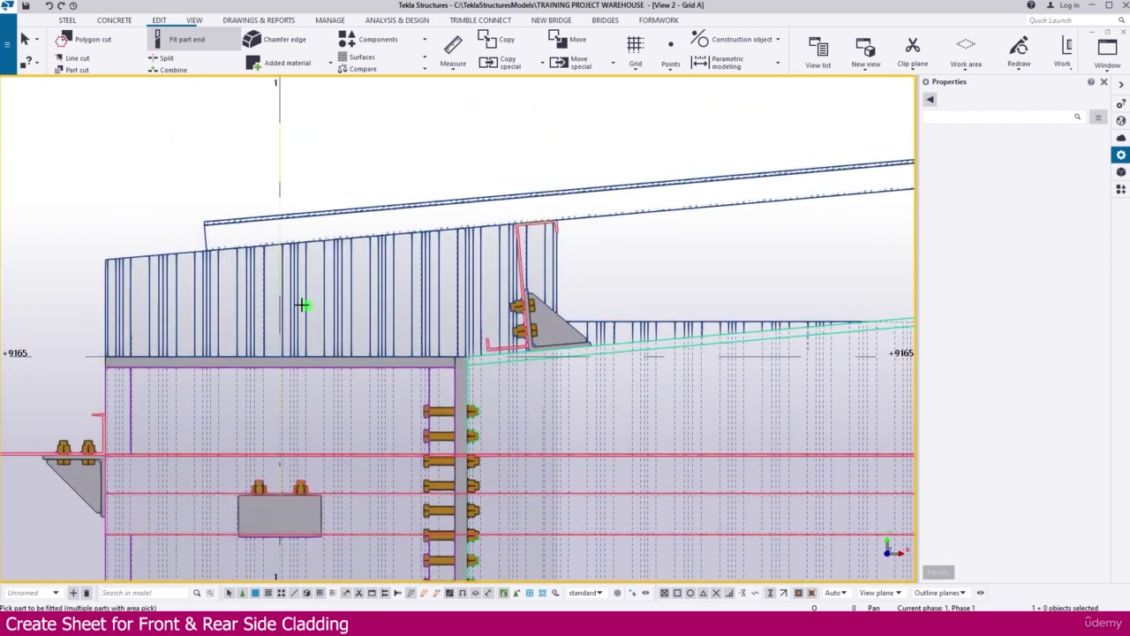
middle_click_drag(676, 255, 365, 267)
scroll(368, 265, "down", 1)
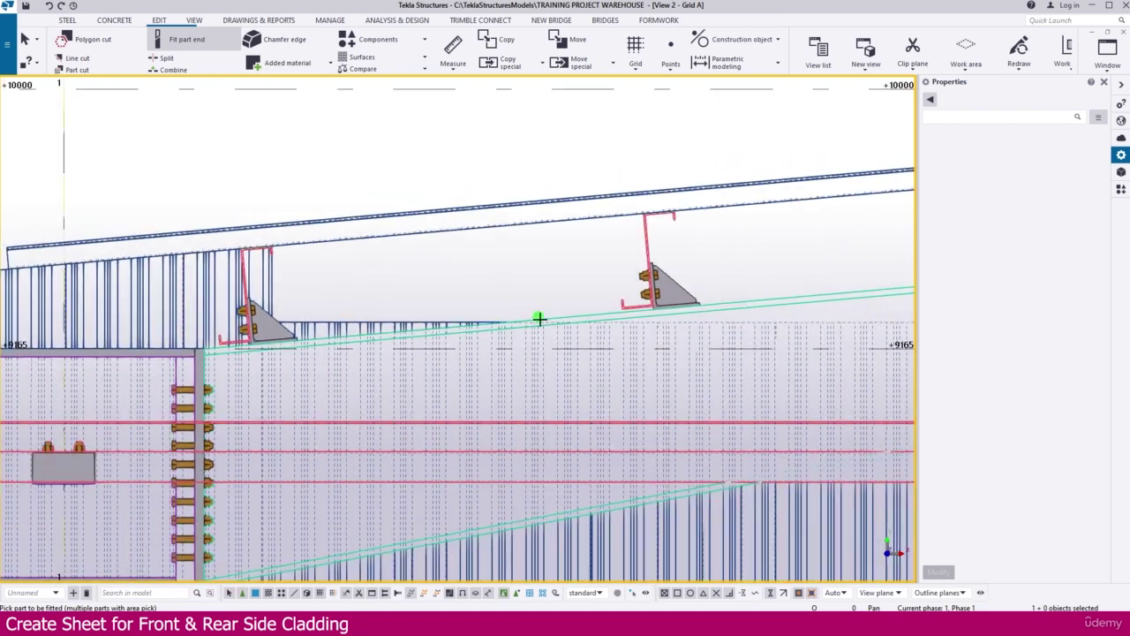
left_click(376, 325)
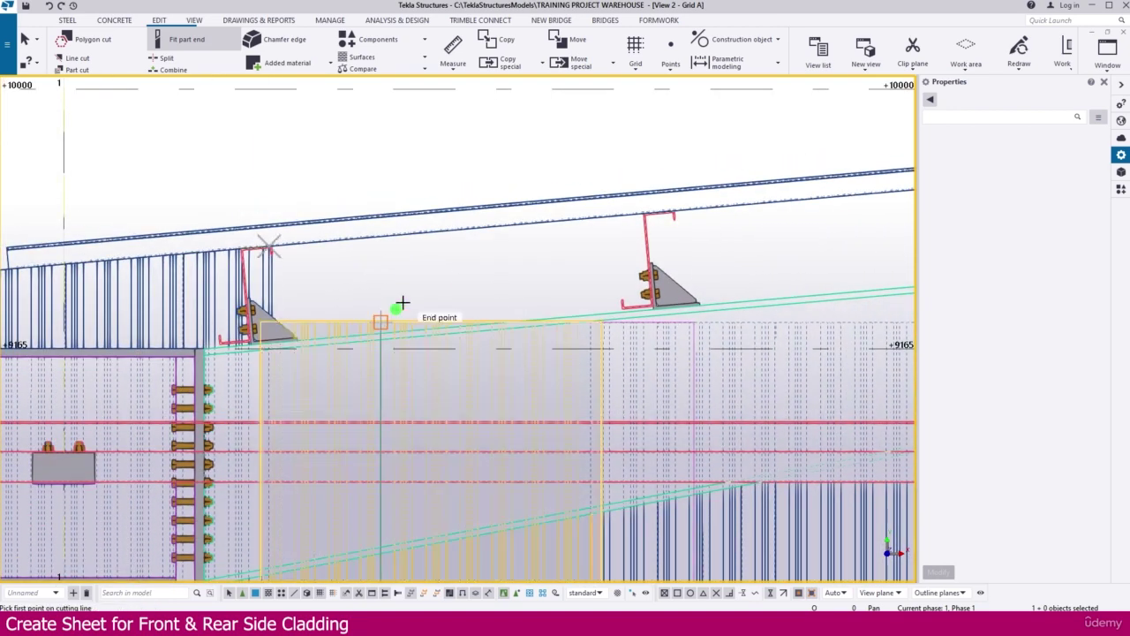
scroll(277, 220, "up", 4)
middle_click_drag(353, 333, 701, 257)
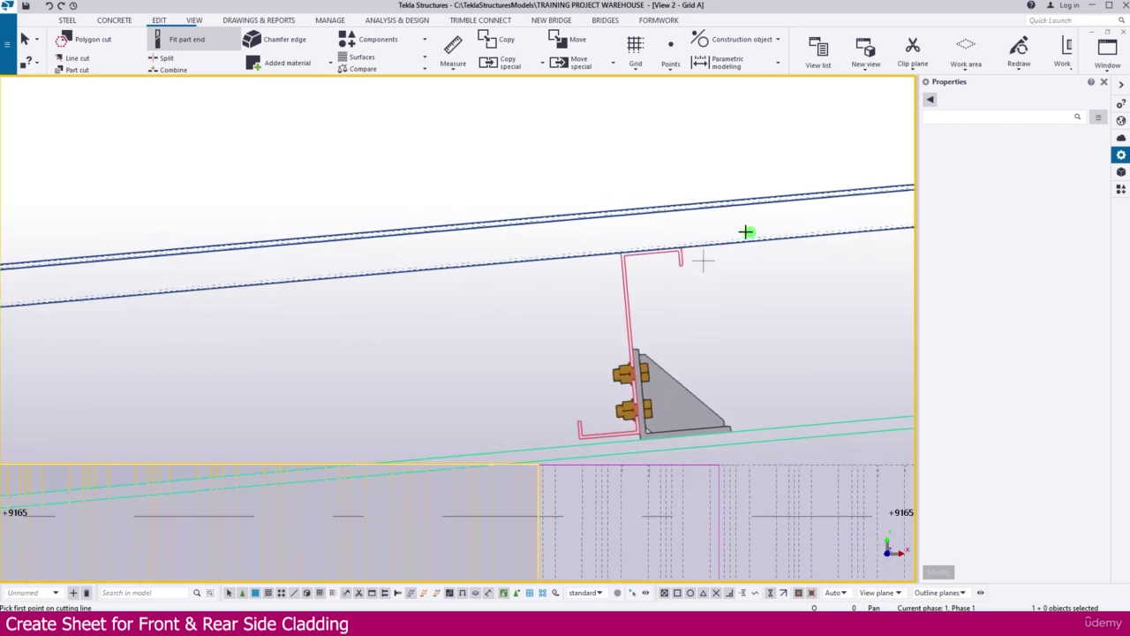
scroll(592, 267, "up", 5)
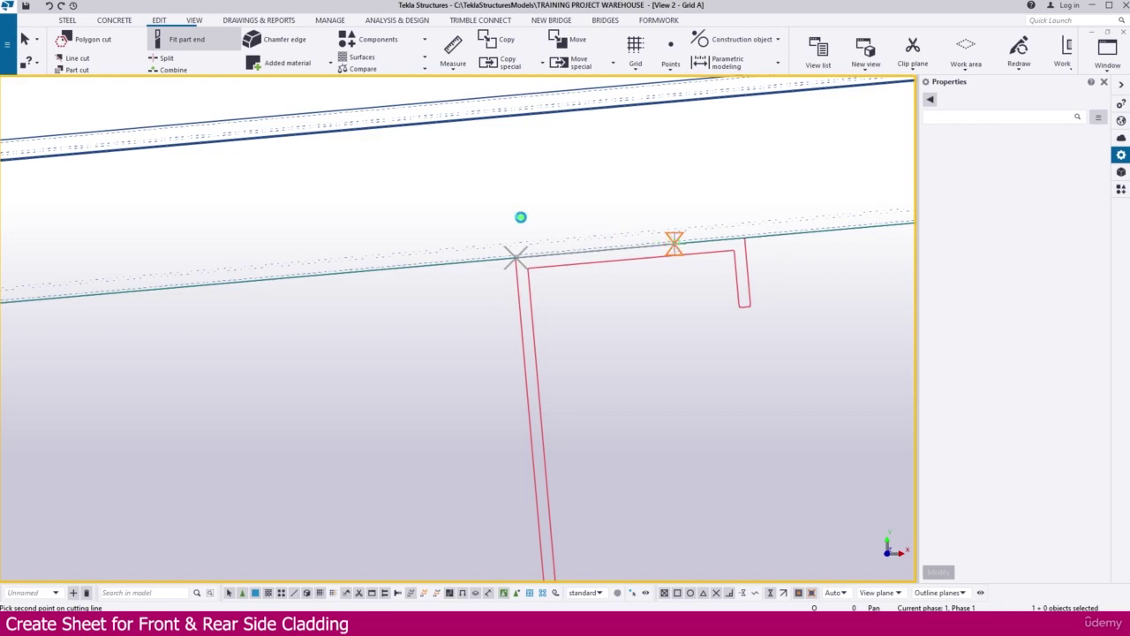
left_click(521, 217)
Fit the top end of the third Grid A sheet from Grid 1 to the same sloping roof underside
scroll(521, 218, "down", 8)
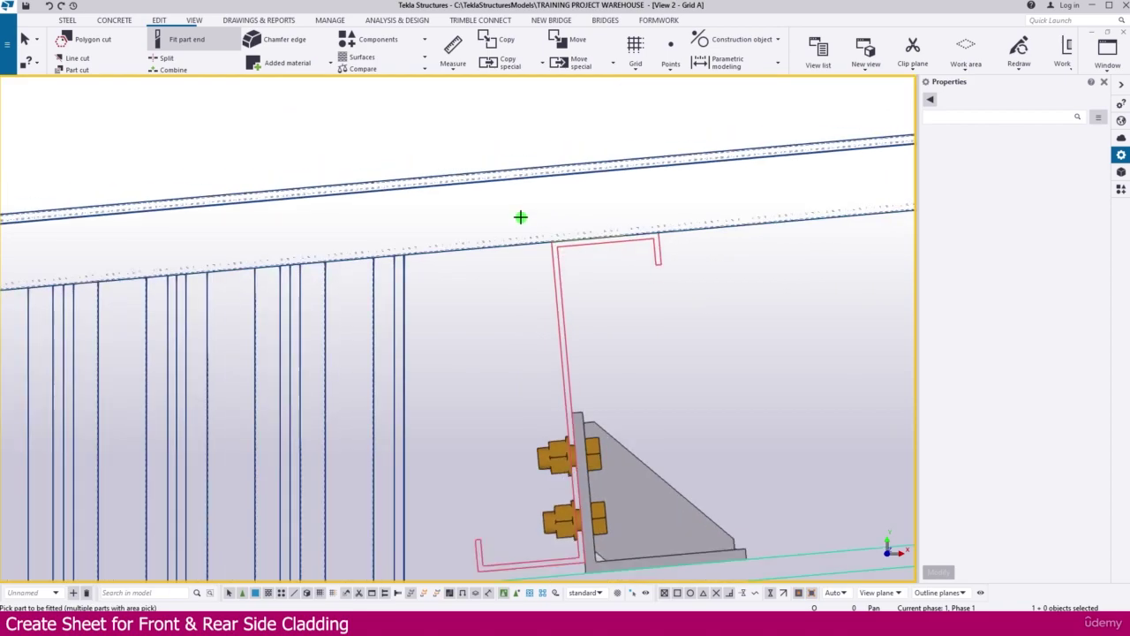
scroll(521, 217, "down", 1)
middle_click_drag(727, 261, 396, 290)
scroll(503, 283, "down", 2)
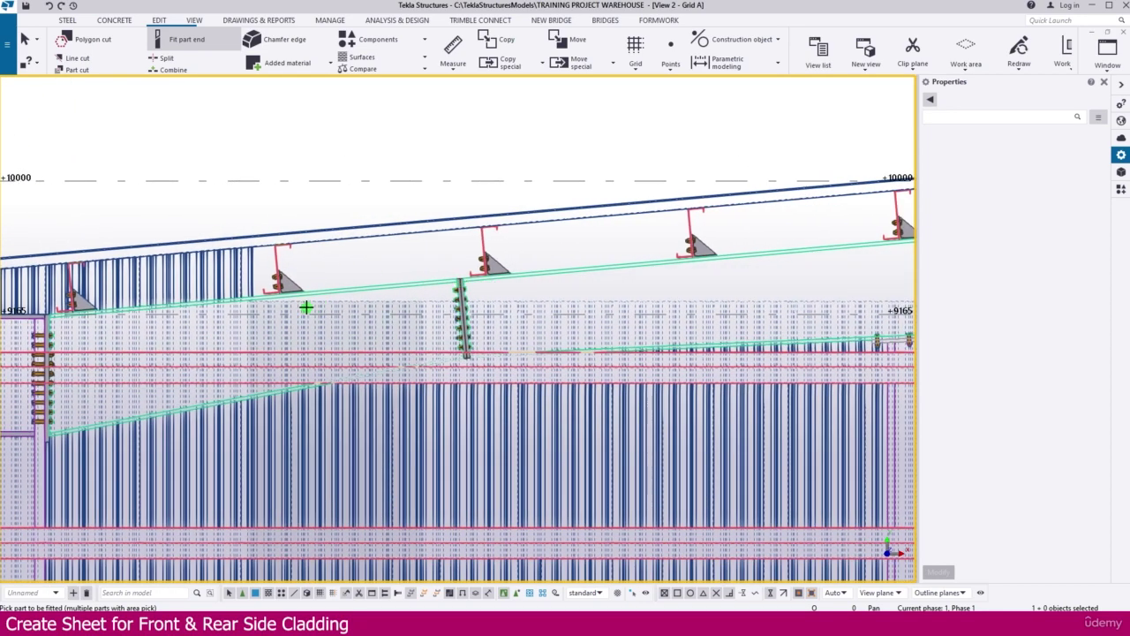
left_click(341, 273)
scroll(292, 247, "up", 6)
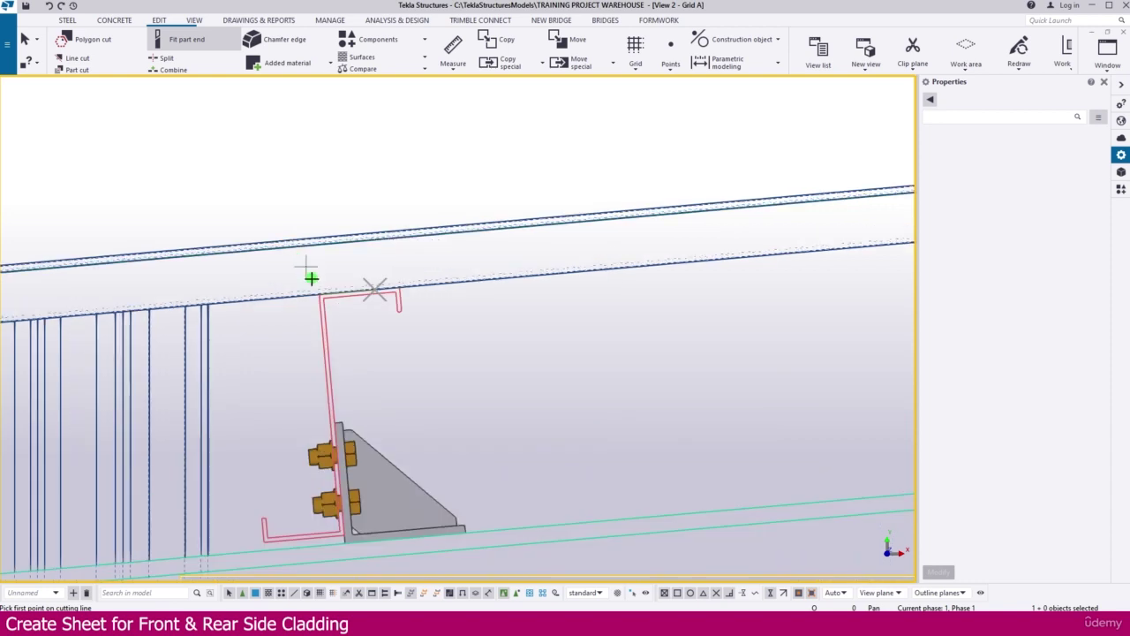
scroll(311, 277, "up", 3)
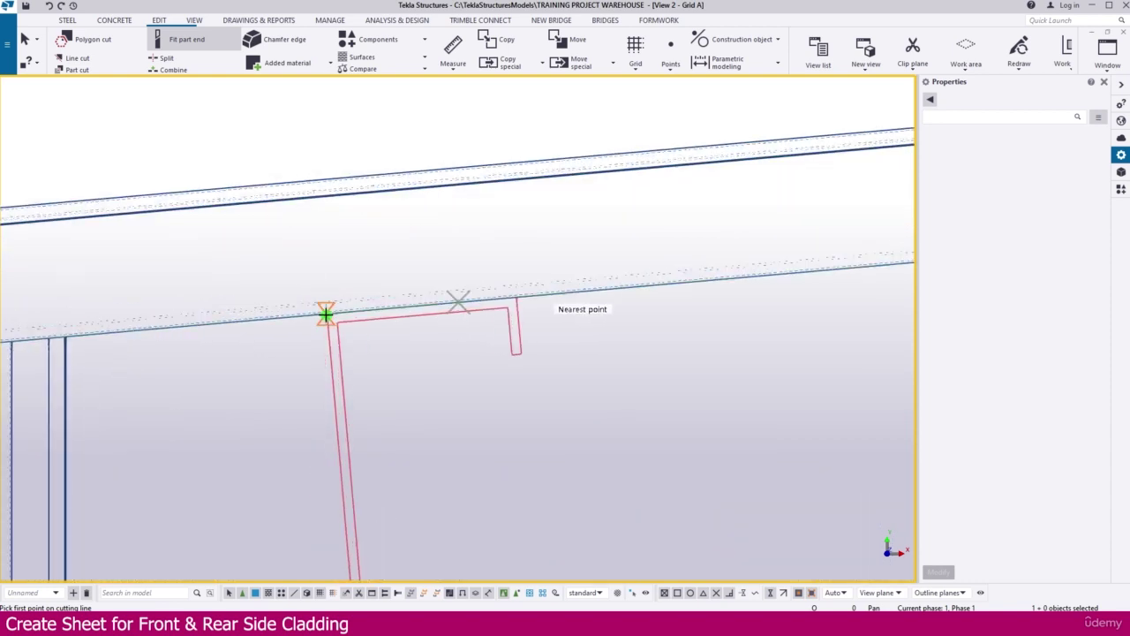
left_click(414, 304)
Examine the cladding tops along the Grid A roof slopes and check the sheet crossing the ridge between Grids 1 and 2
scroll(409, 303, "down", 5)
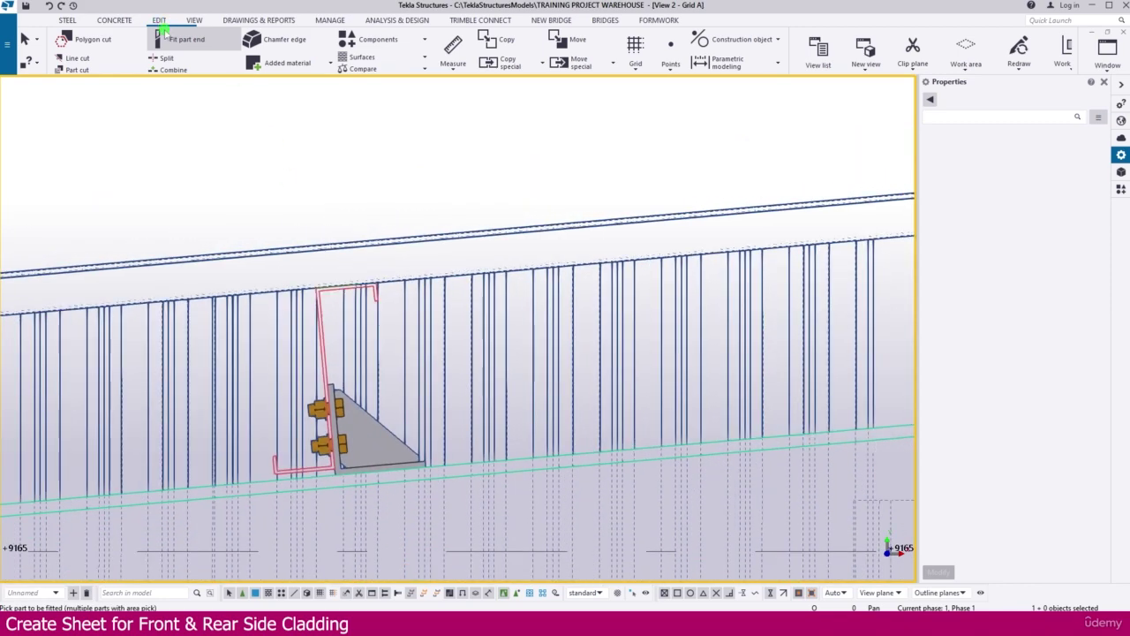
scroll(202, 177, "down", 4)
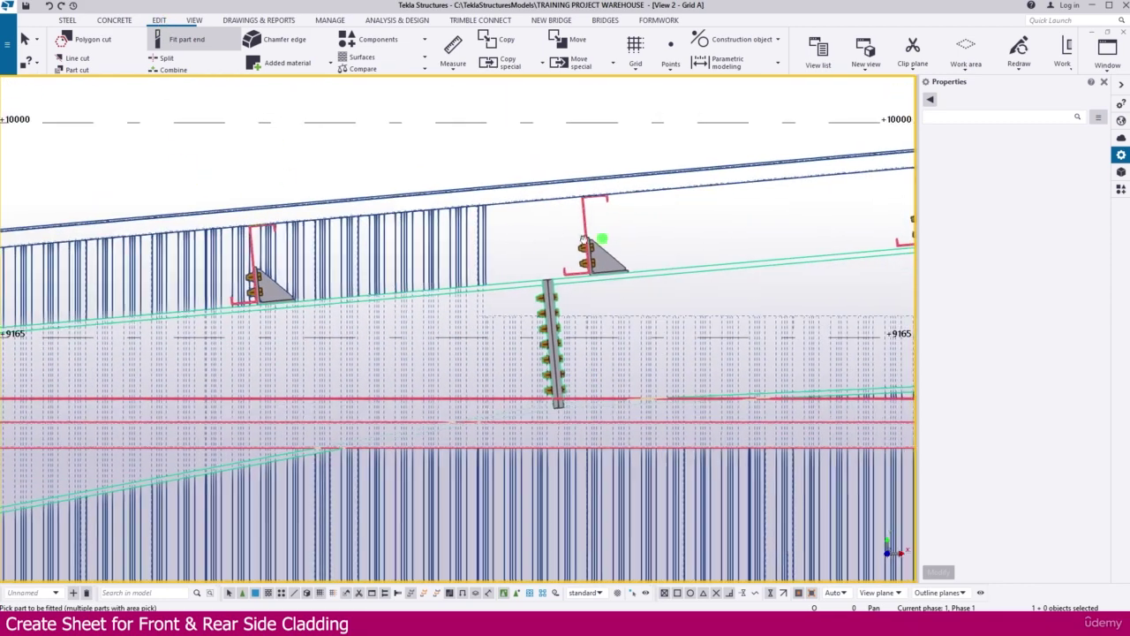
middle_click_drag(583, 240, 354, 254)
scroll(383, 250, "up", 1)
scroll(525, 218, "up", 2)
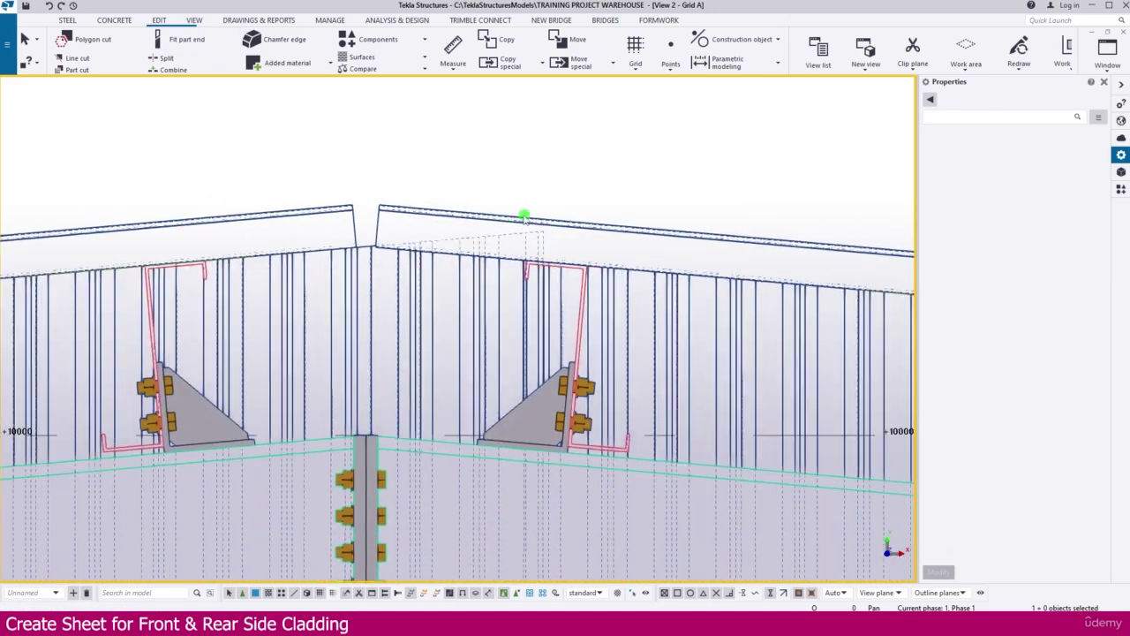
scroll(518, 219, "down", 4)
middle_click_drag(856, 295, 834, 319)
scroll(744, 247, "down", 1)
scroll(745, 248, "down", 2)
scroll(595, 235, "up", 6)
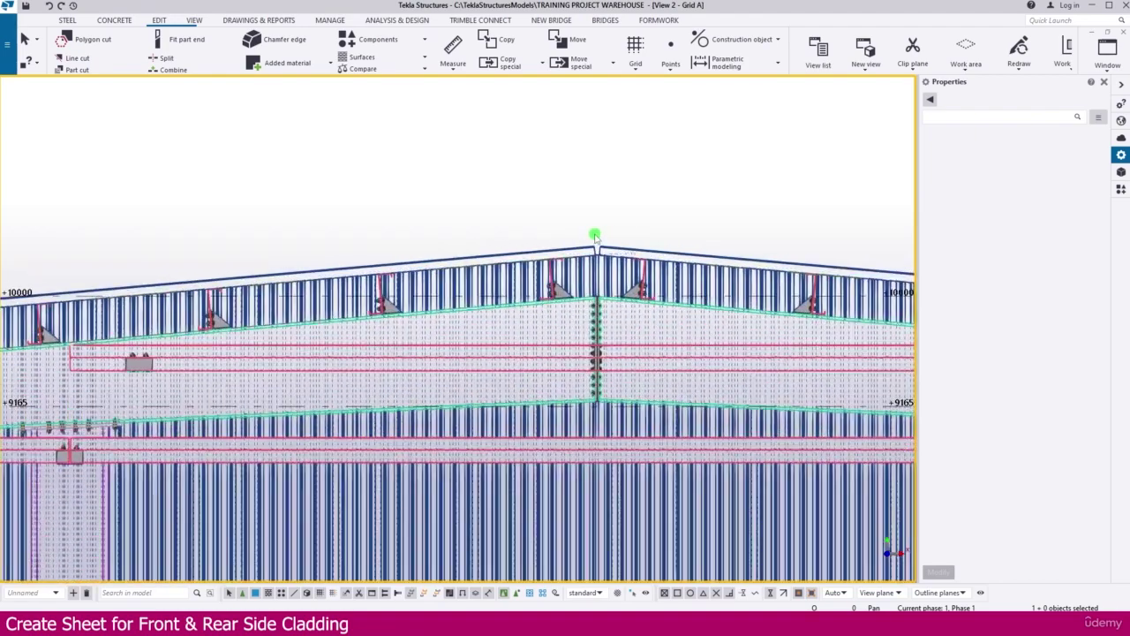
scroll(666, 265, "up", 3)
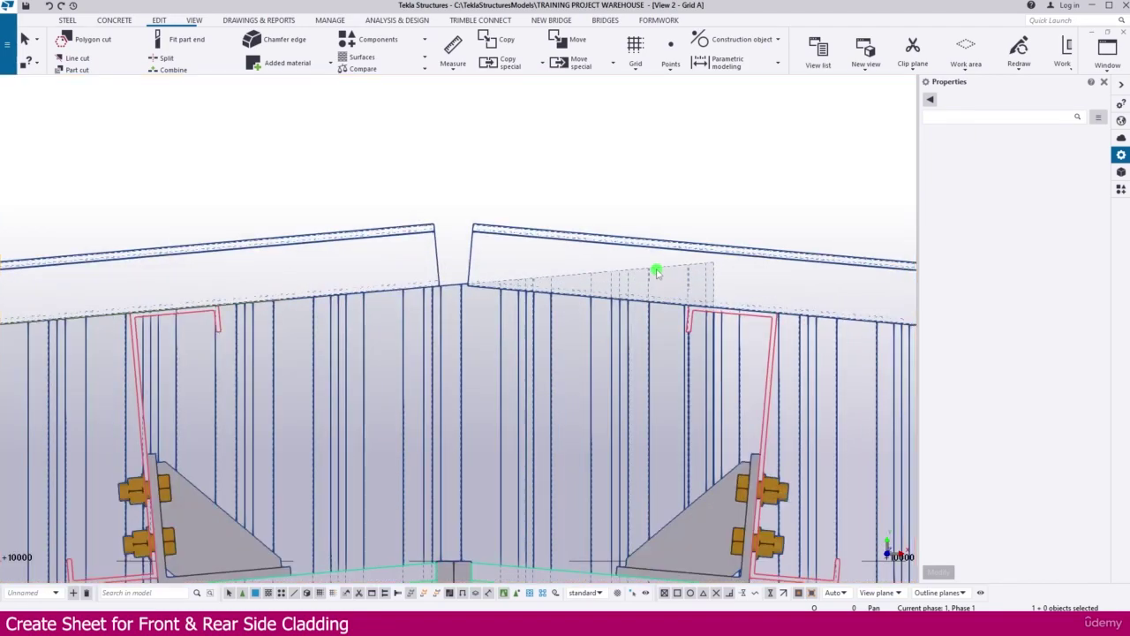
left_click(623, 277)
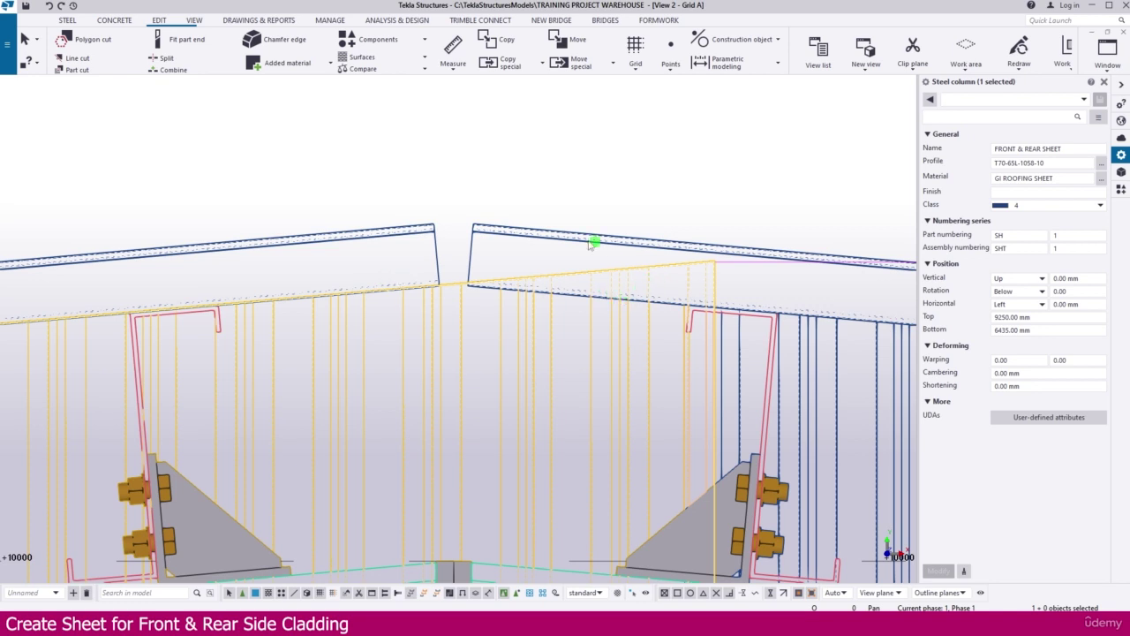
left_click(622, 138)
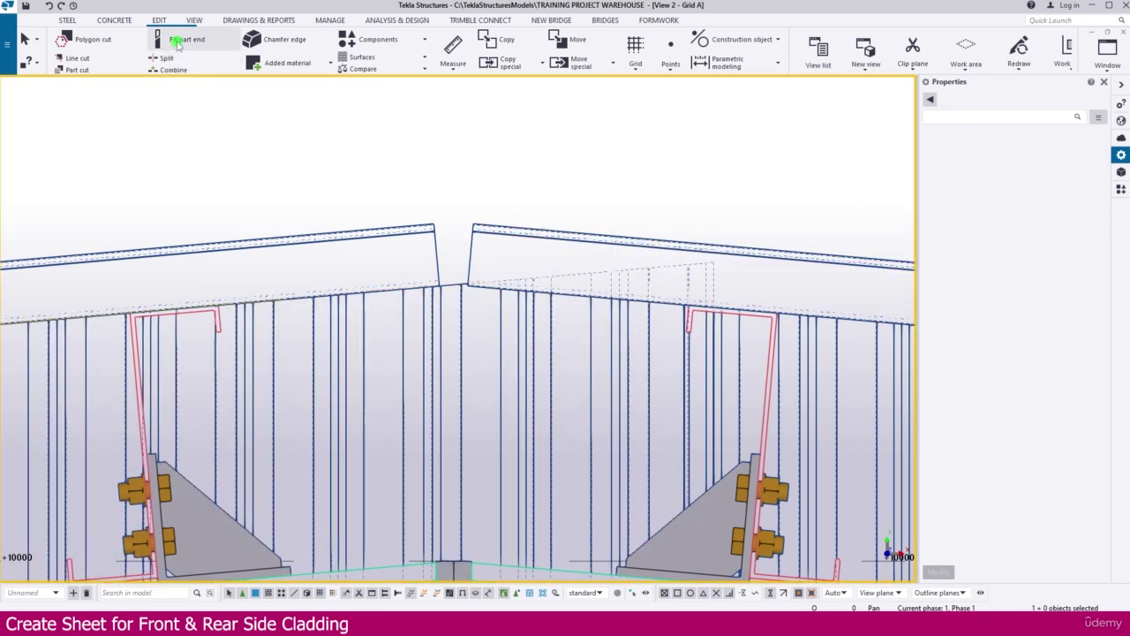
Line-cut the sheet crossing the ridge between Grids 1 and 2 along the descending roof underside, removing the part above it
left_click(73, 59)
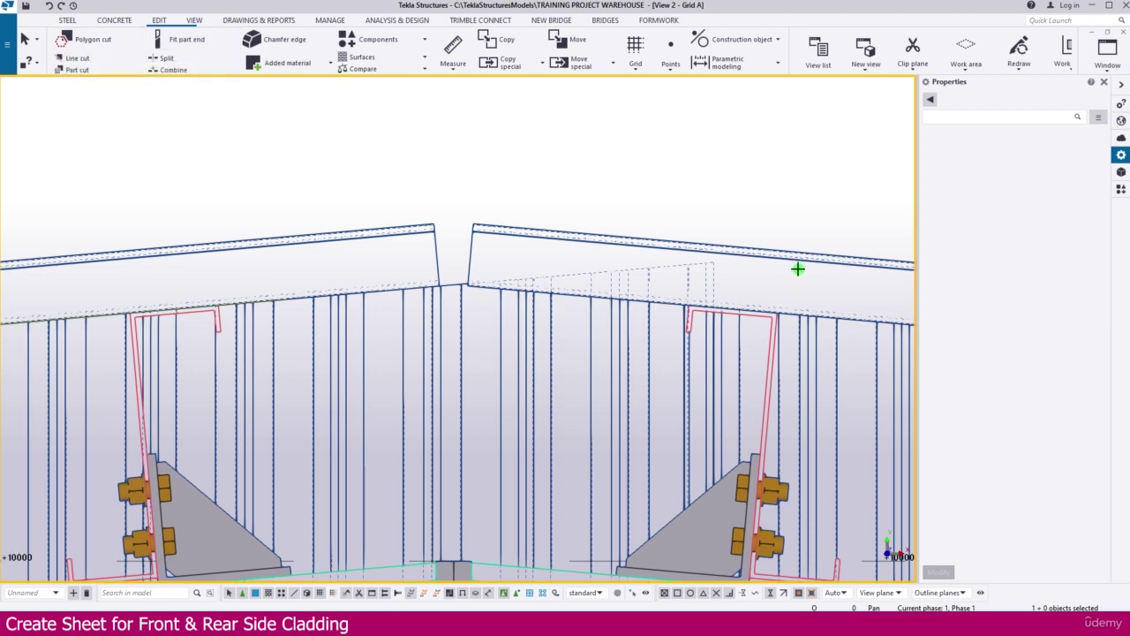
left_click(710, 271)
scroll(736, 301, "up", 5)
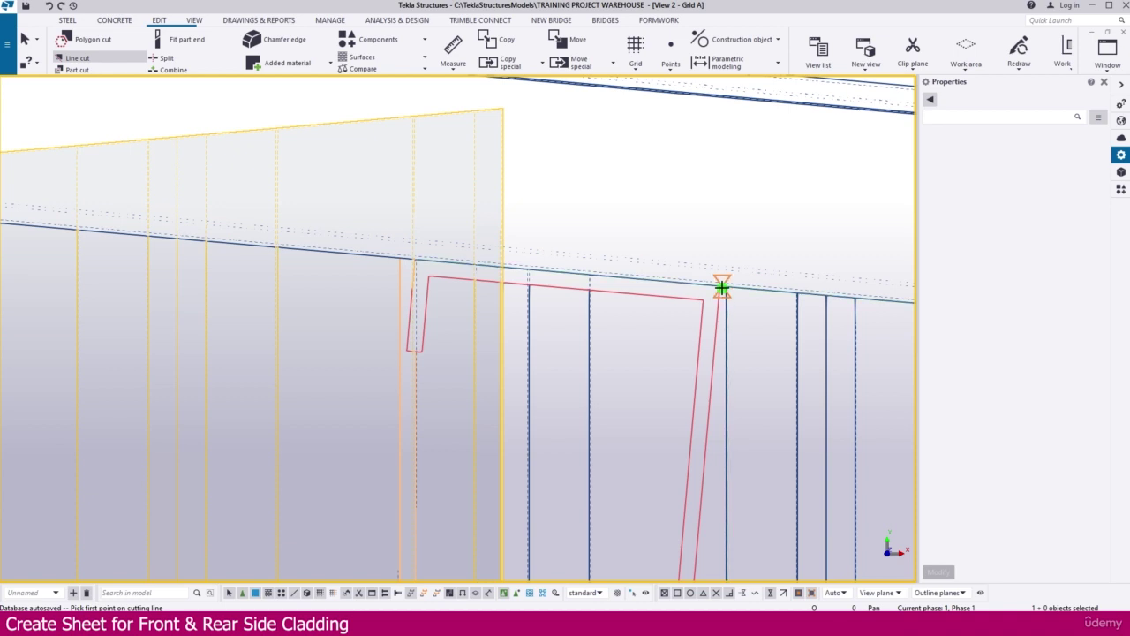
left_click(651, 279)
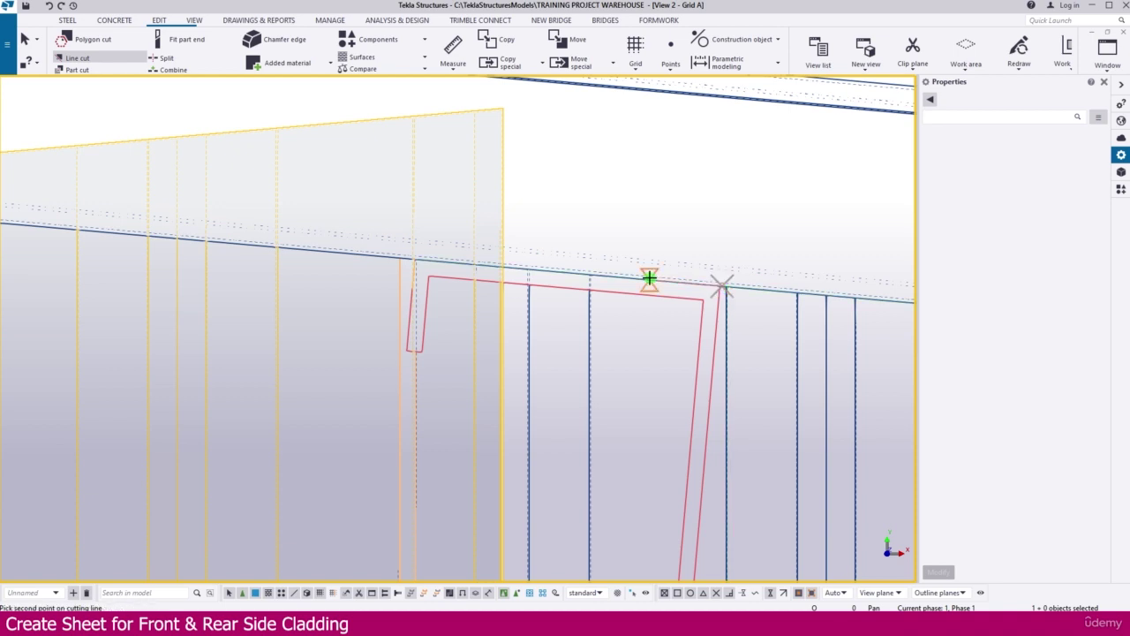
left_click(504, 201)
Line-cut the sheet crossing the ridge between Grids 2 and 3 along the descending roof underside, removing the part above it
scroll(484, 222, "down", 6)
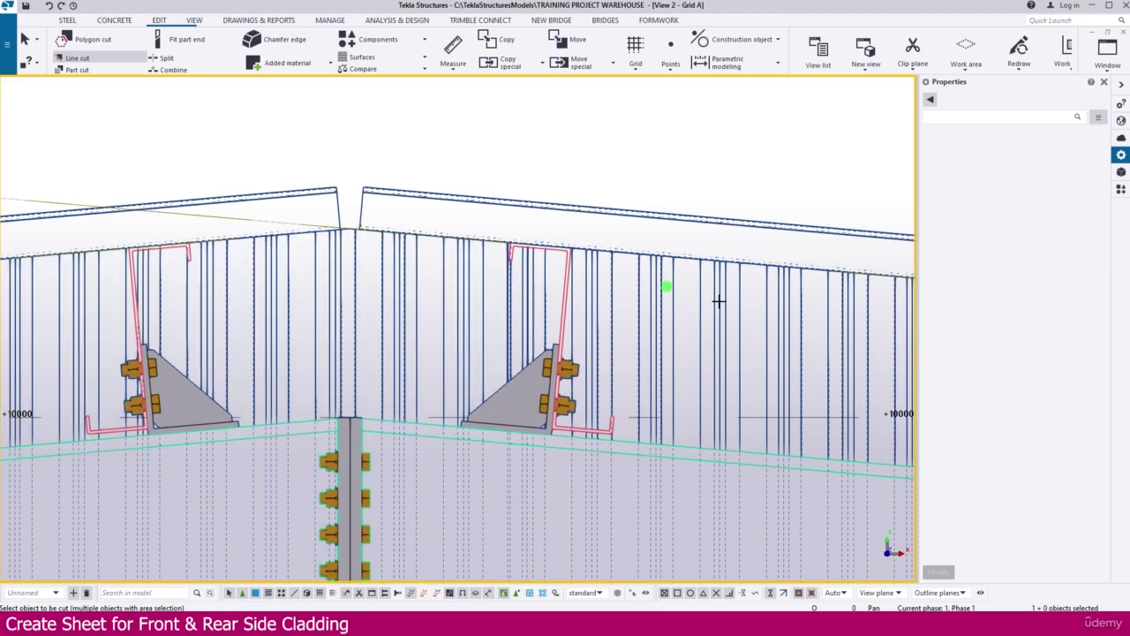
scroll(719, 301, "down", 10)
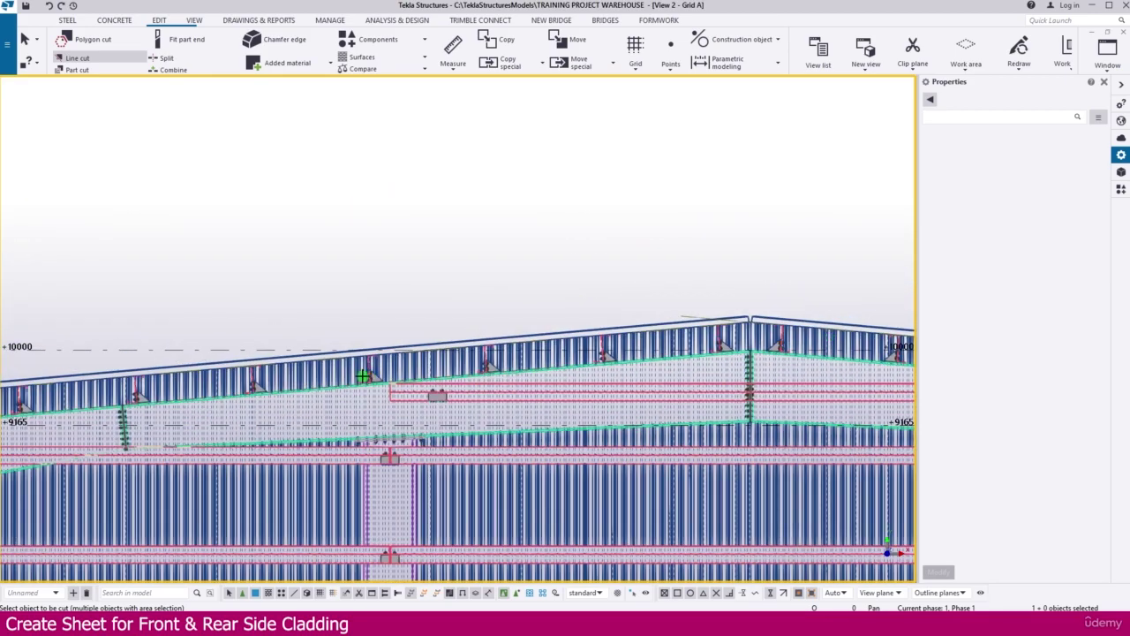
scroll(363, 377, "down", 6)
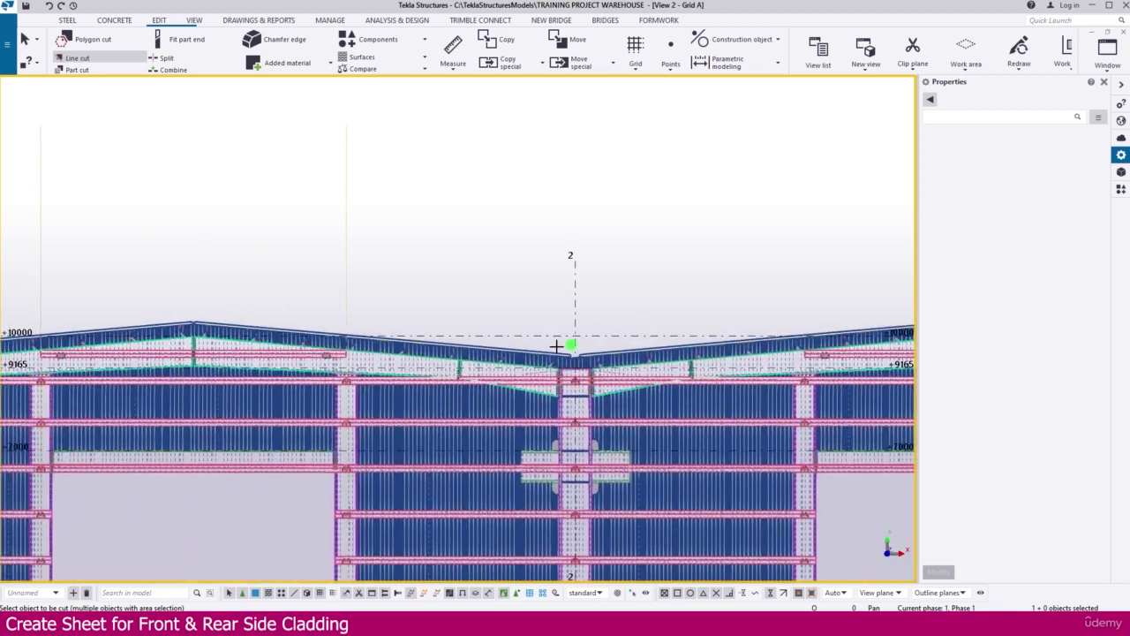
scroll(265, 325, "up", 5)
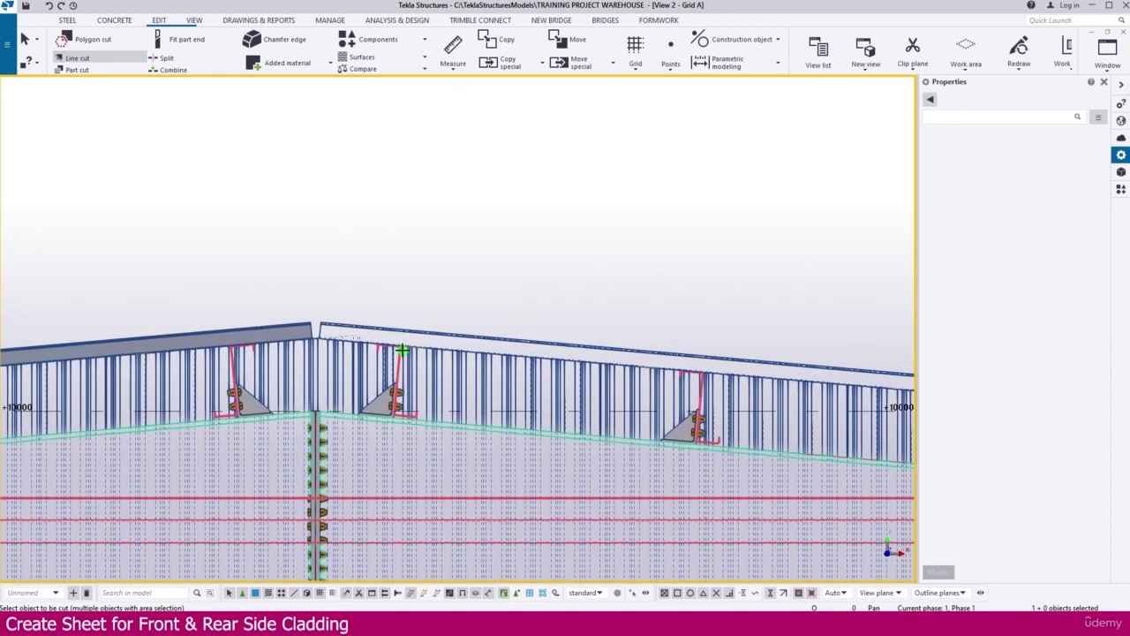
scroll(402, 350, "up", 3)
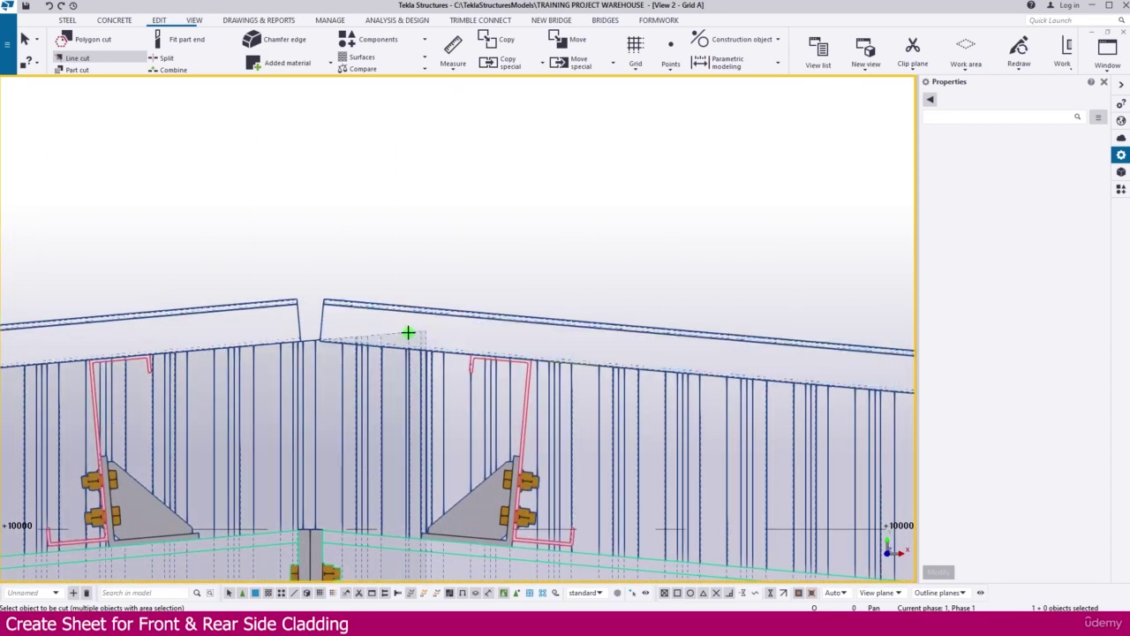
left_click(407, 331)
scroll(362, 353, "up", 3)
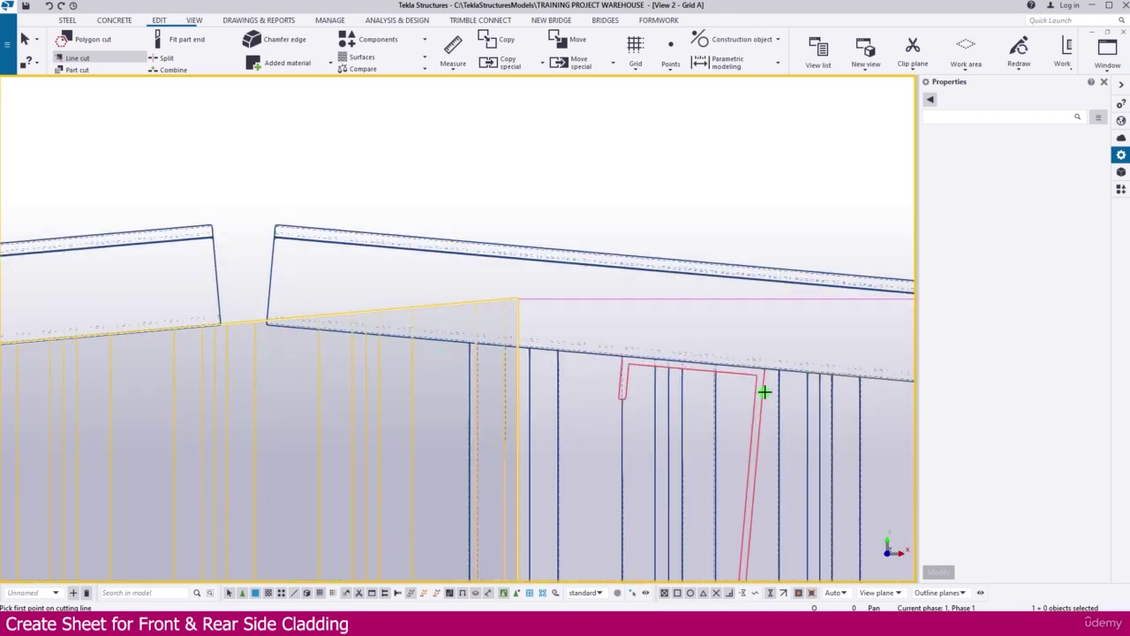
scroll(764, 391, "up", 2)
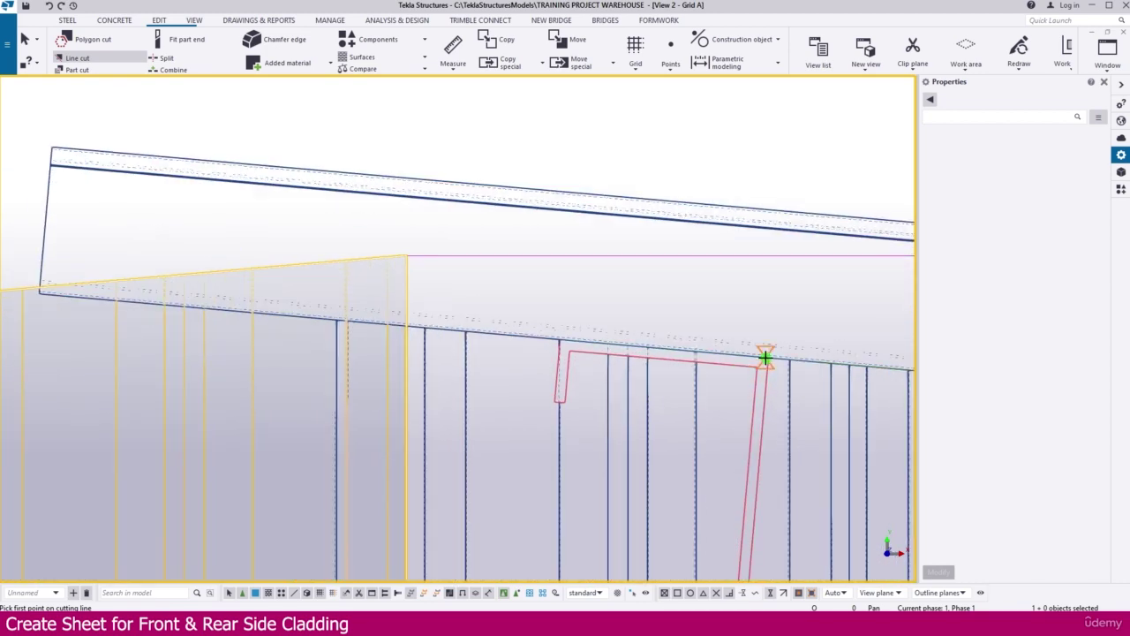
left_click(626, 346)
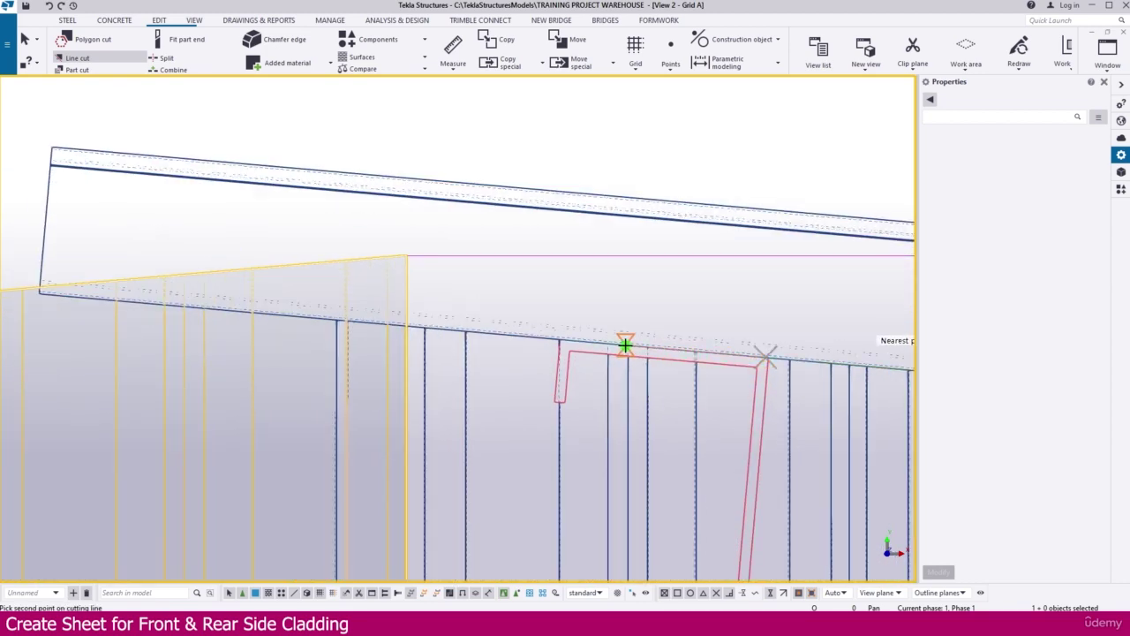
left_click(403, 259)
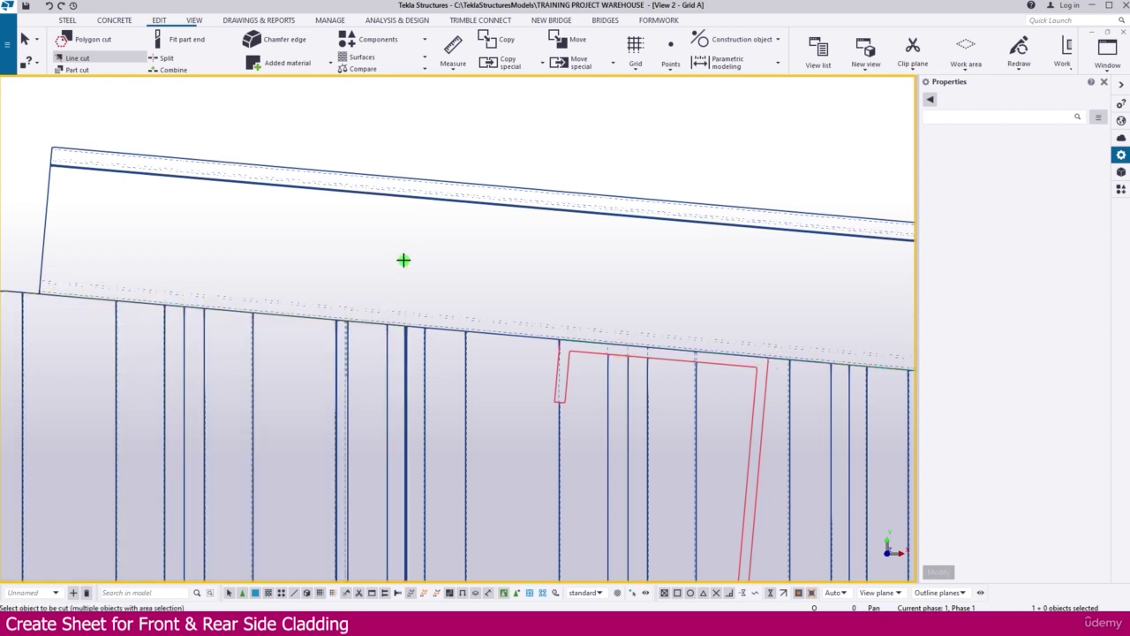
Examine the trimmed cladding tops along the Grid A roof slopes, from the ridge near Grid 1 across Grid 2 to Grid 3
scroll(492, 297, "down", 6)
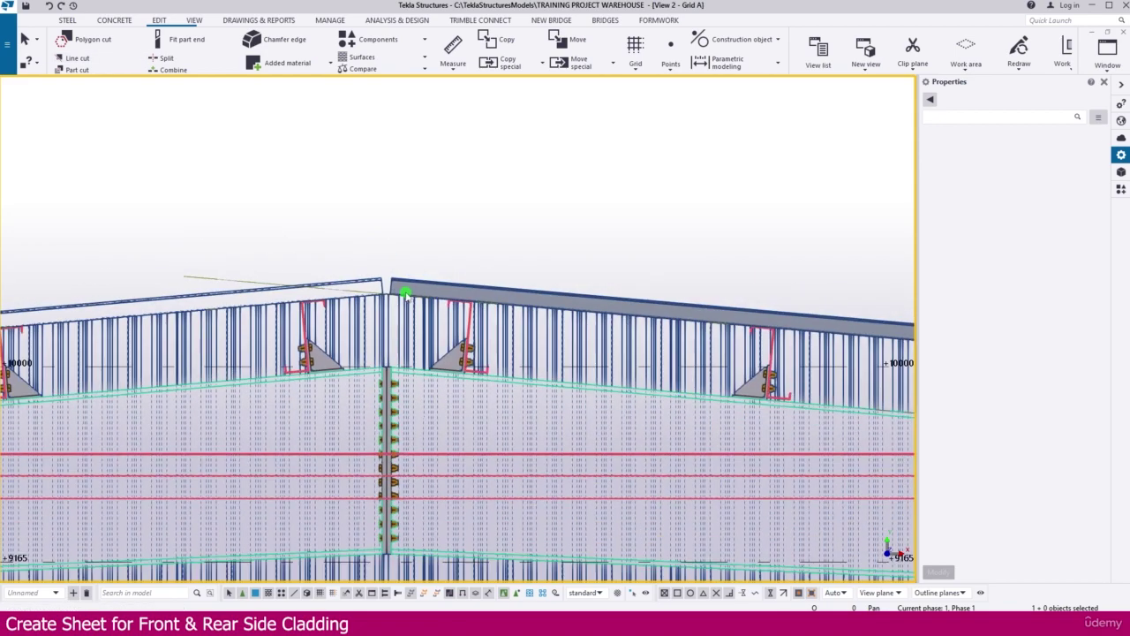
scroll(402, 295, "down", 5)
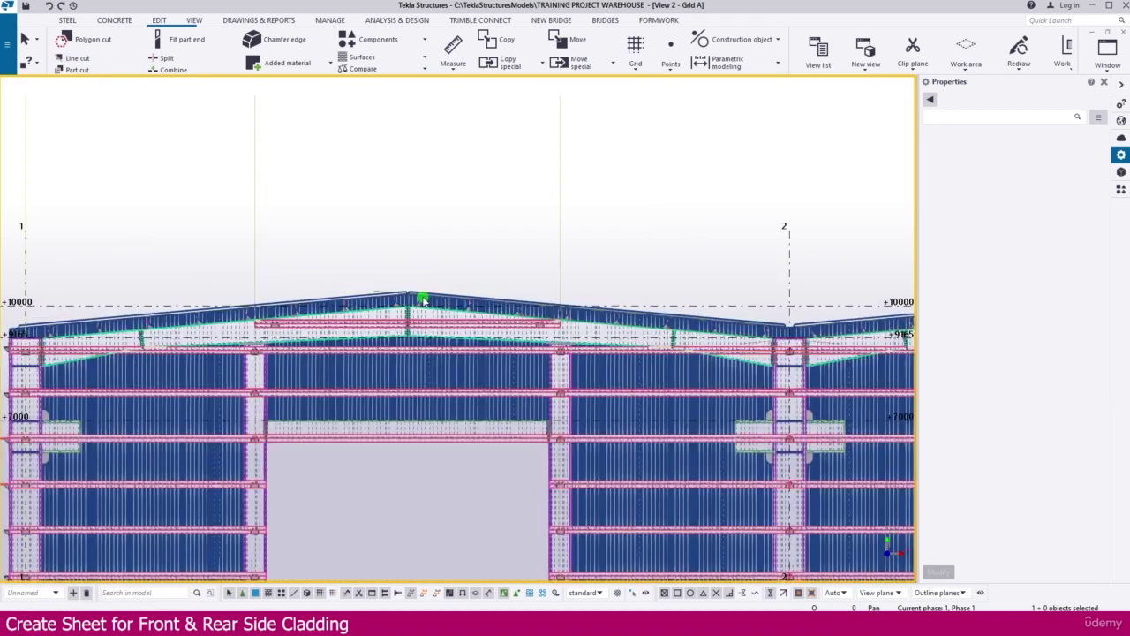
scroll(76, 320, "up", 3)
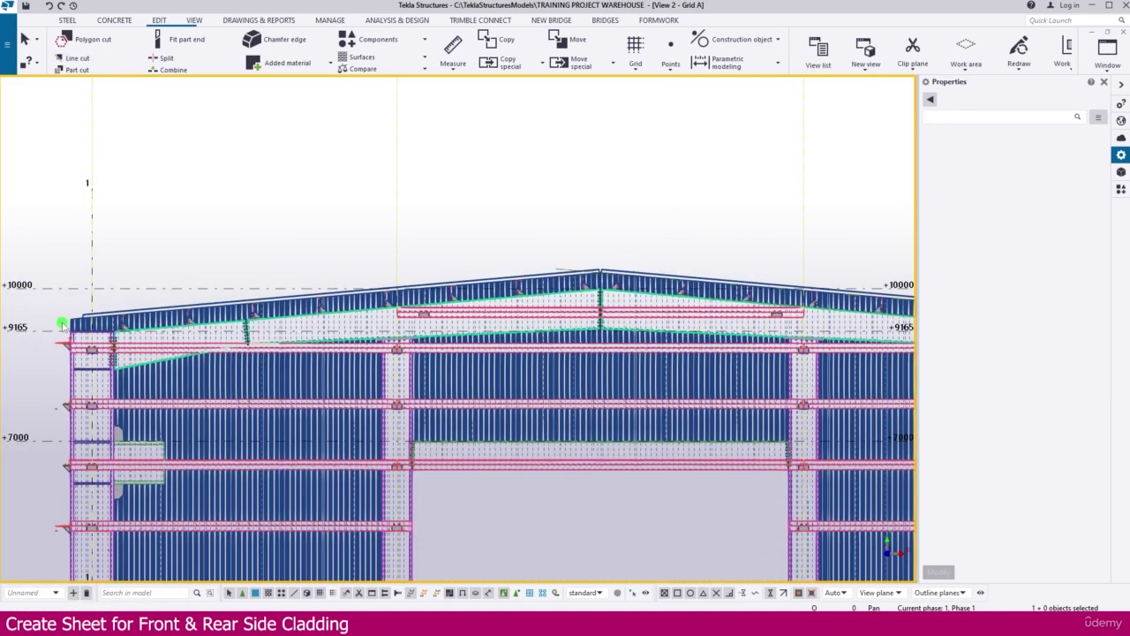
scroll(58, 318, "down", 1)
scroll(57, 318, "down", 1)
scroll(769, 323, "up", 3)
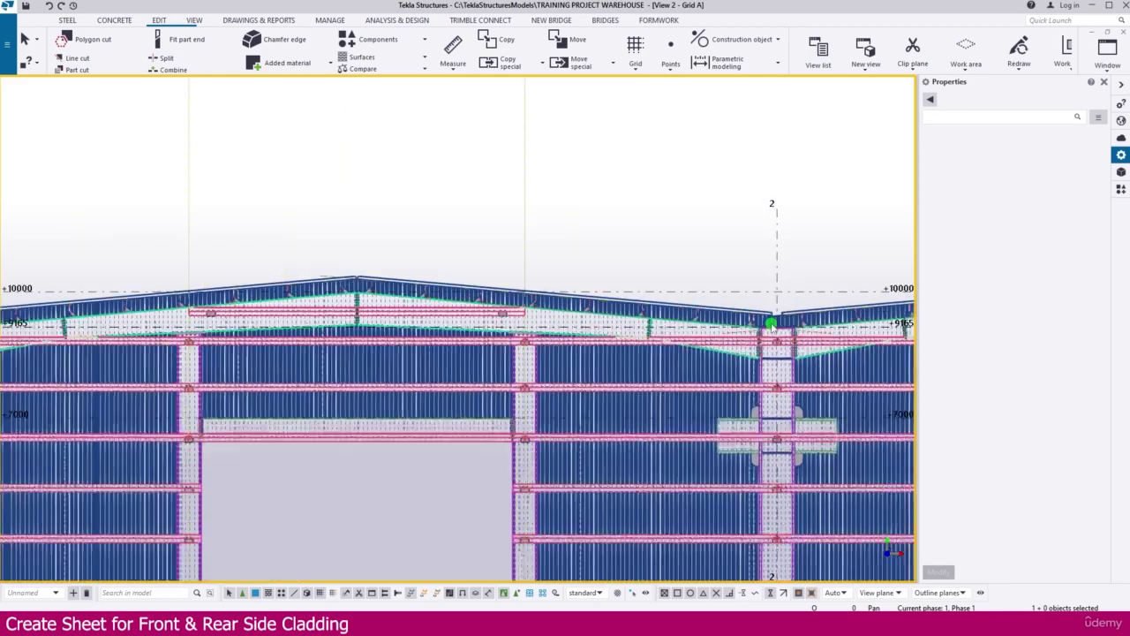
middle_click_drag(769, 323, 624, 327)
scroll(512, 323, "down", 2)
scroll(512, 323, "down", 3)
middle_click_drag(738, 338, 403, 344)
middle_click_drag(855, 343, 733, 341)
scroll(767, 322, "up", 6)
scroll(733, 329, "up", 2)
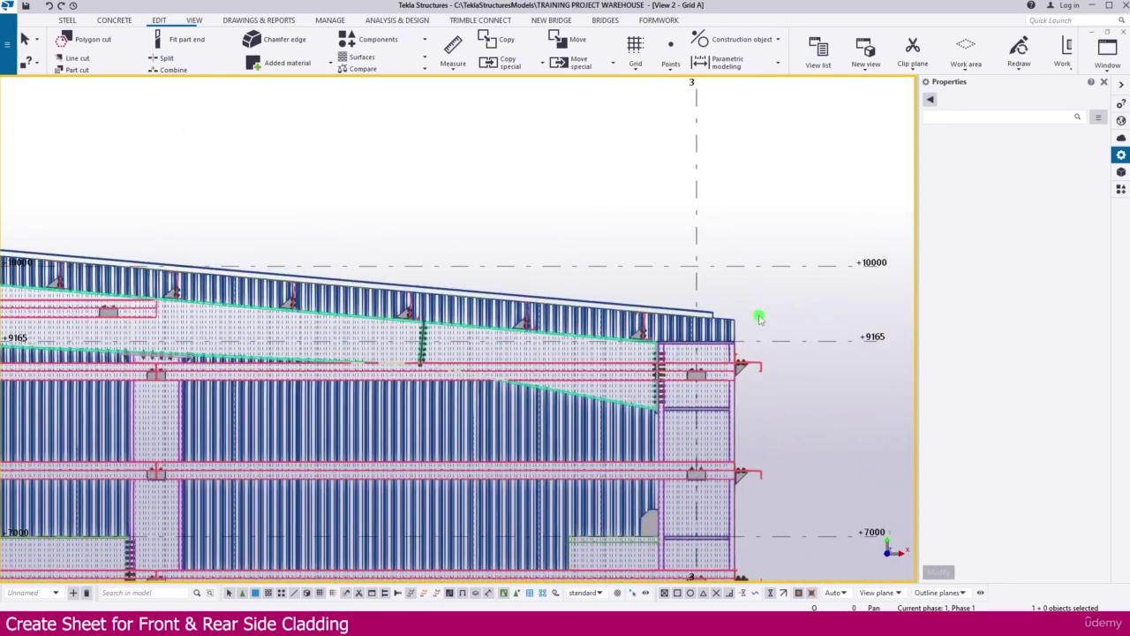
Switch to the isometric view and examine the Grid A cladding around the door openings and under the roof edge
key("ctrl+Tab")
key("ctrl+Tab")
key("ctrl+Tab")
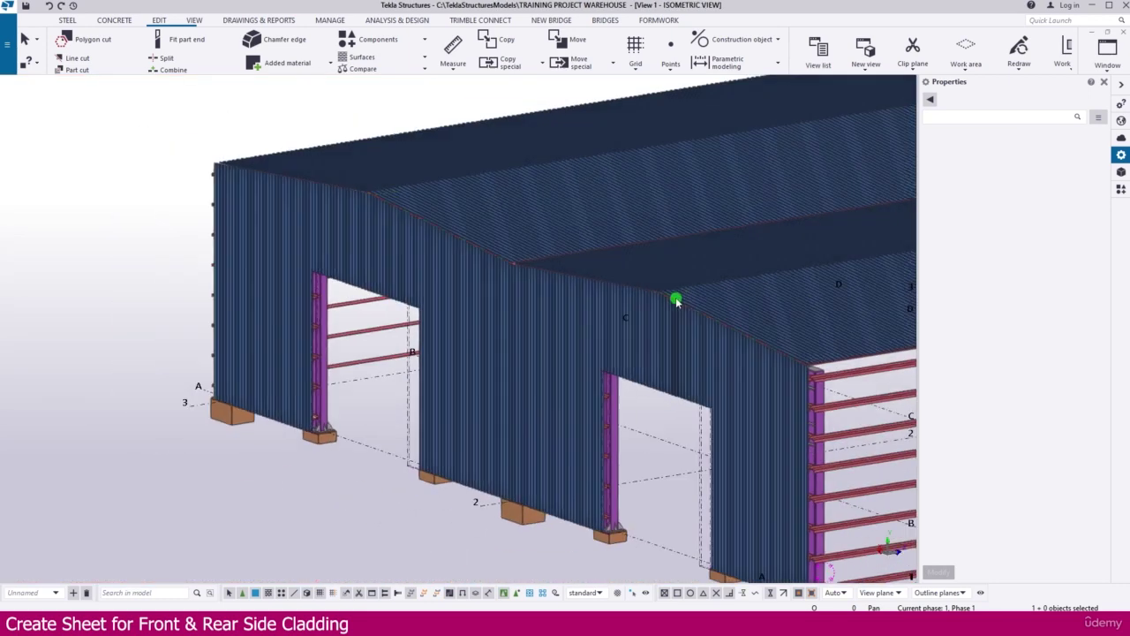
scroll(677, 300, "down", 2)
middle_click_drag(674, 403, 729, 436, "ctrl")
scroll(732, 437, "up", 4)
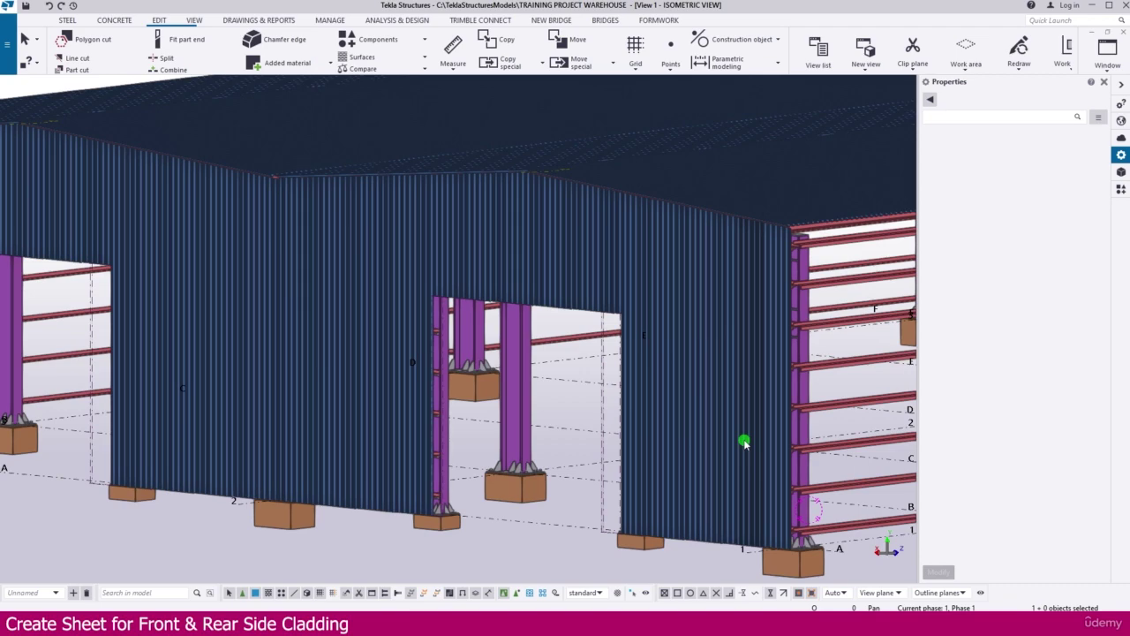
Check the properties of the roof-edge sheet nearest Grid 1 and compare them with a wall sheet below it
left_click(547, 363)
scroll(548, 363, "up", 3)
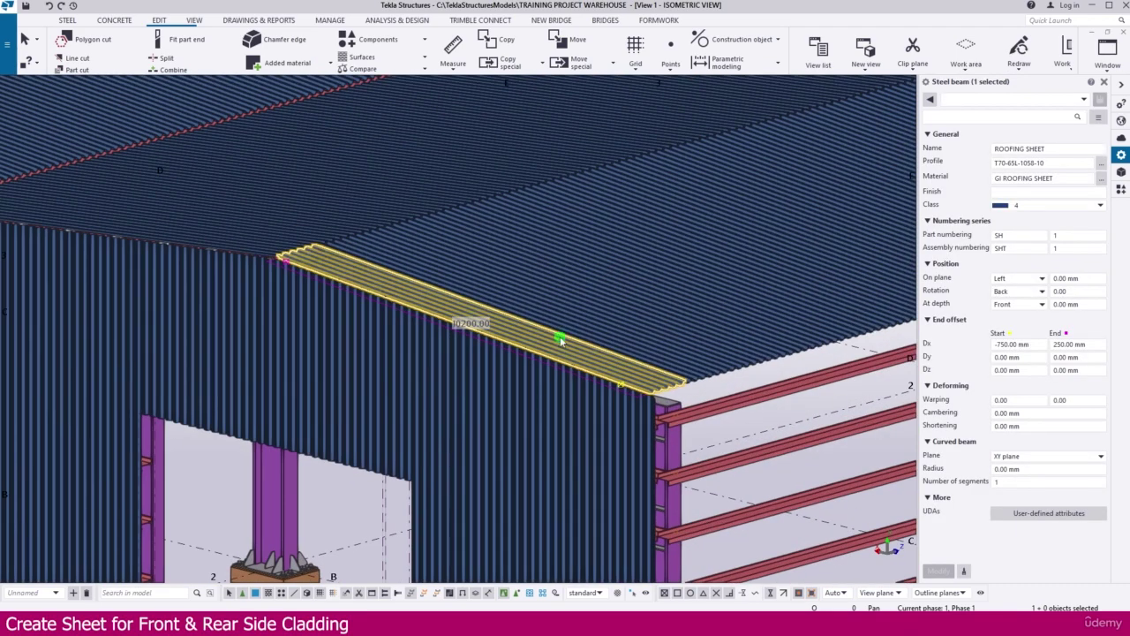
left_click(501, 379)
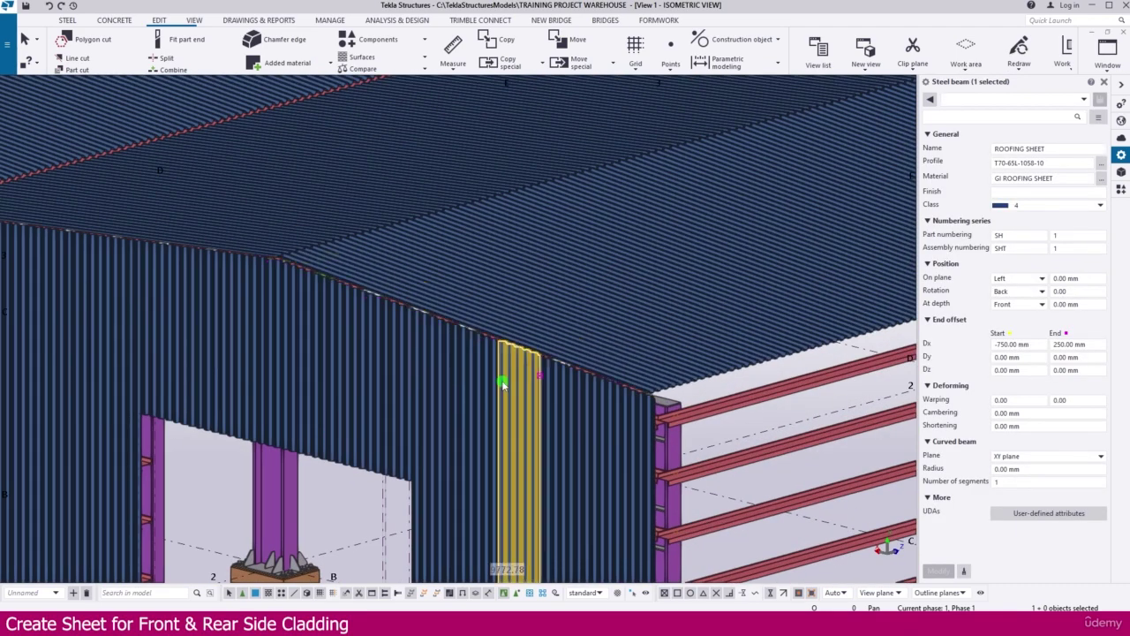
scroll(500, 378, "down", 2)
middle_click_drag(512, 389, 497, 349)
left_click(547, 331)
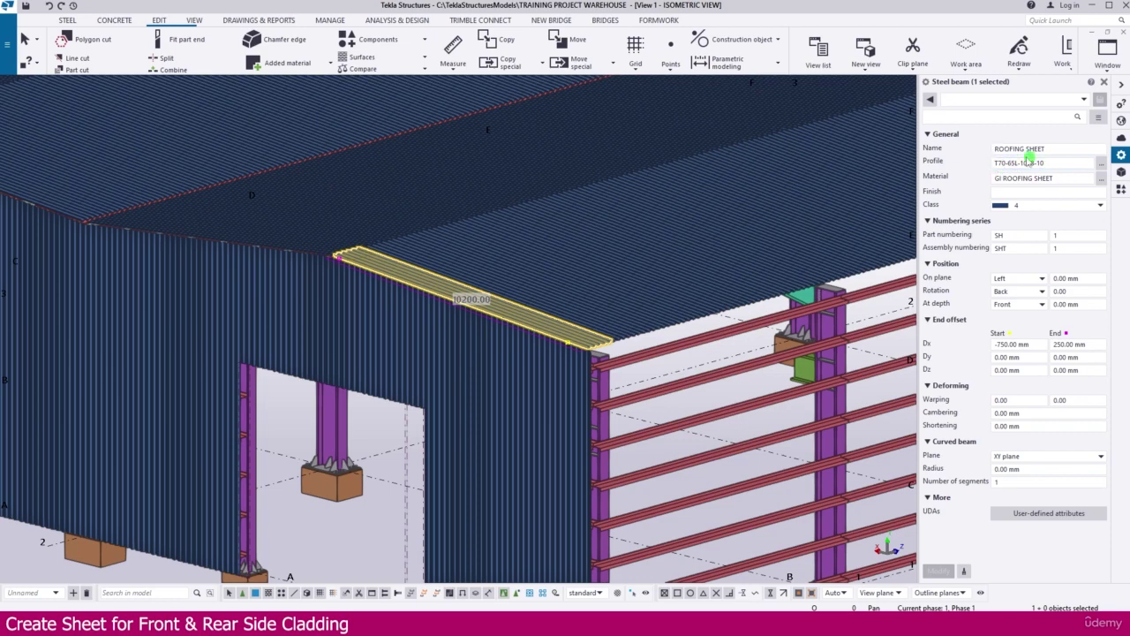
scroll(715, 281, "down", 3)
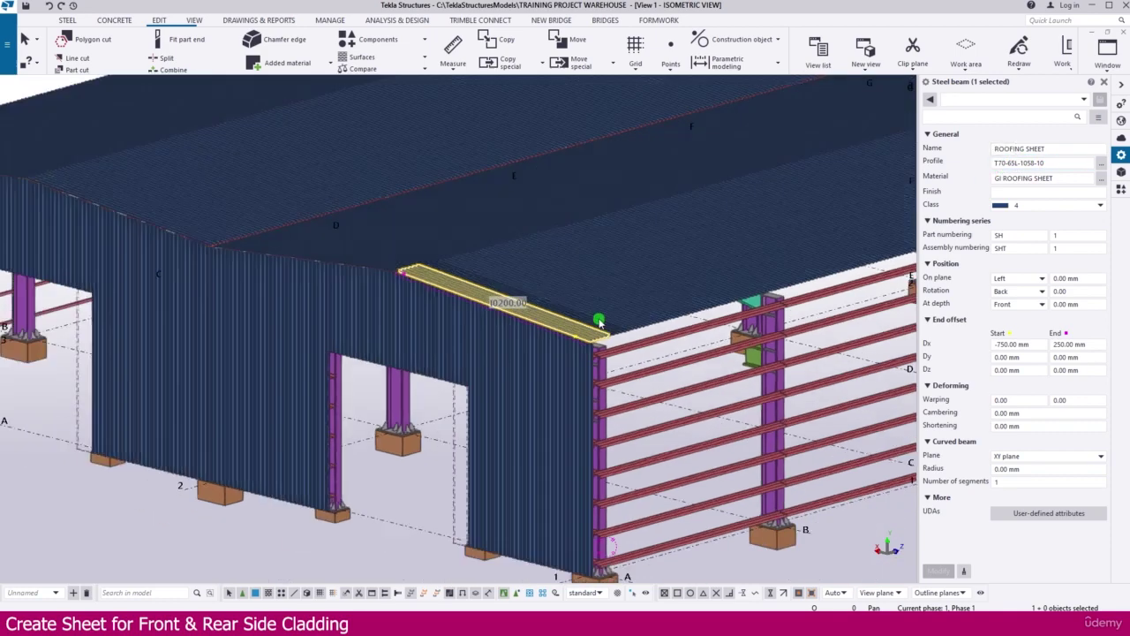
Select every front cladding sheet along Grid A from Grid 1 to Grid 3, including the short sheets above both door openings
scroll(556, 468, "up", 5)
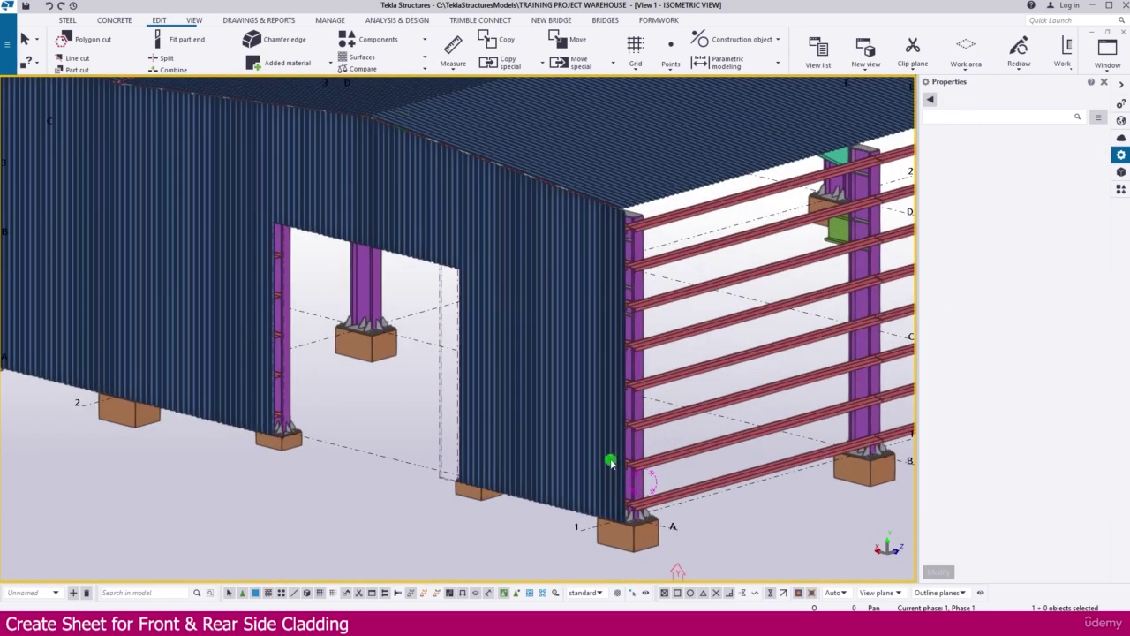
left_click(608, 457)
left_click(589, 451, "ctrl")
left_click(542, 447, "ctrl")
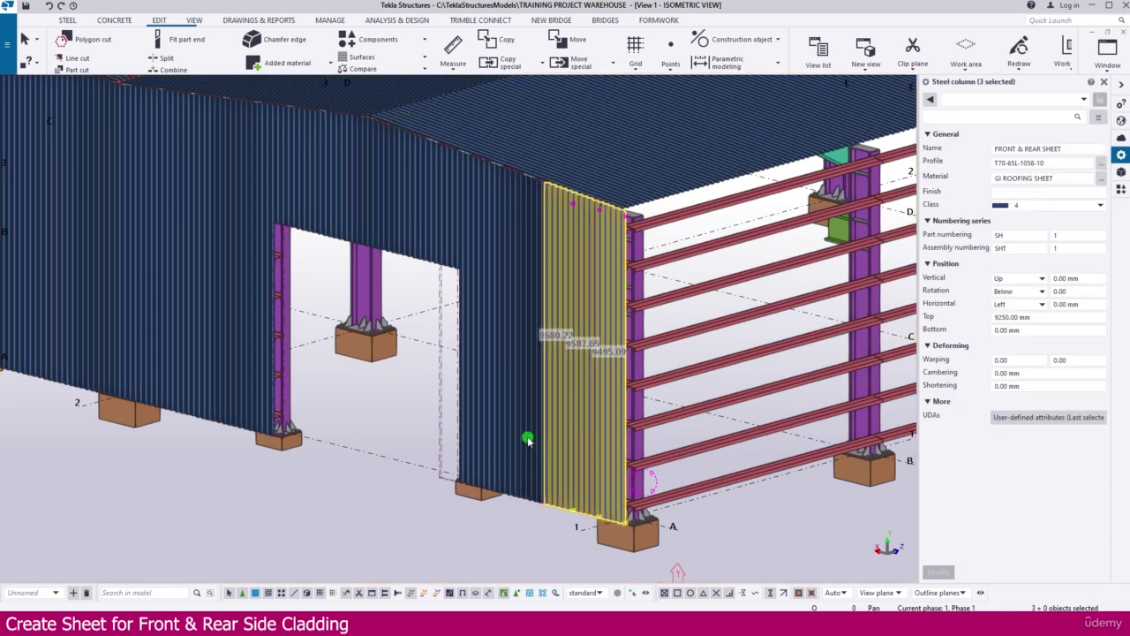
left_click(527, 436, "ctrl")
left_click(502, 436, "ctrl")
left_click(476, 438, "ctrl")
scroll(442, 318, "up", 1)
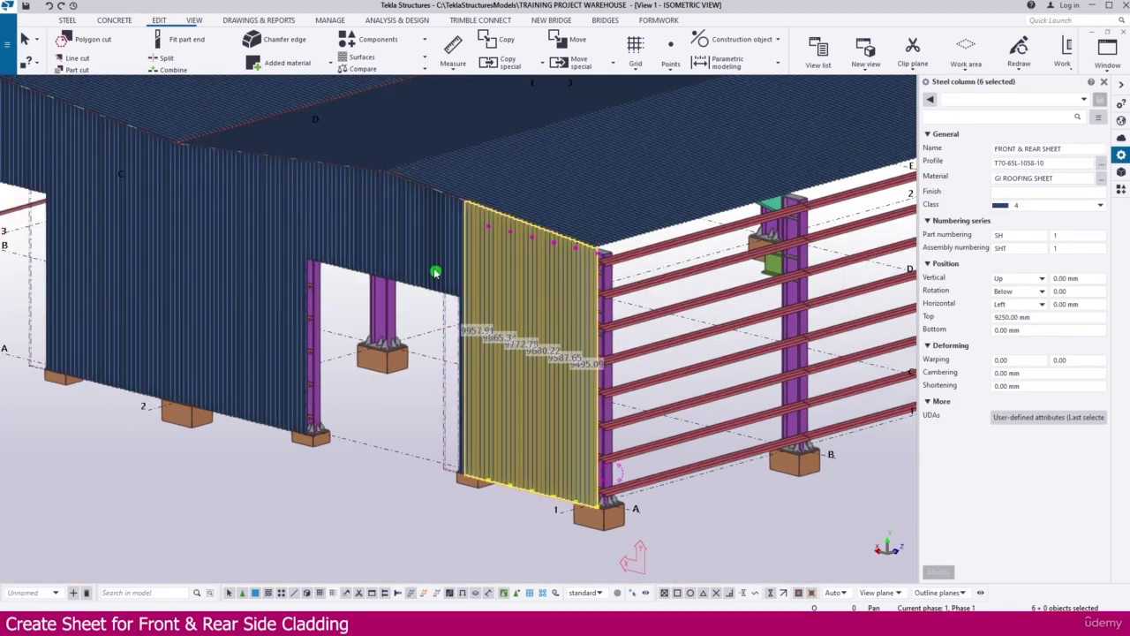
scroll(451, 247, "up", 1)
left_click(452, 236, "ctrl")
left_click(423, 233, "ctrl")
left_click(389, 231, "ctrl")
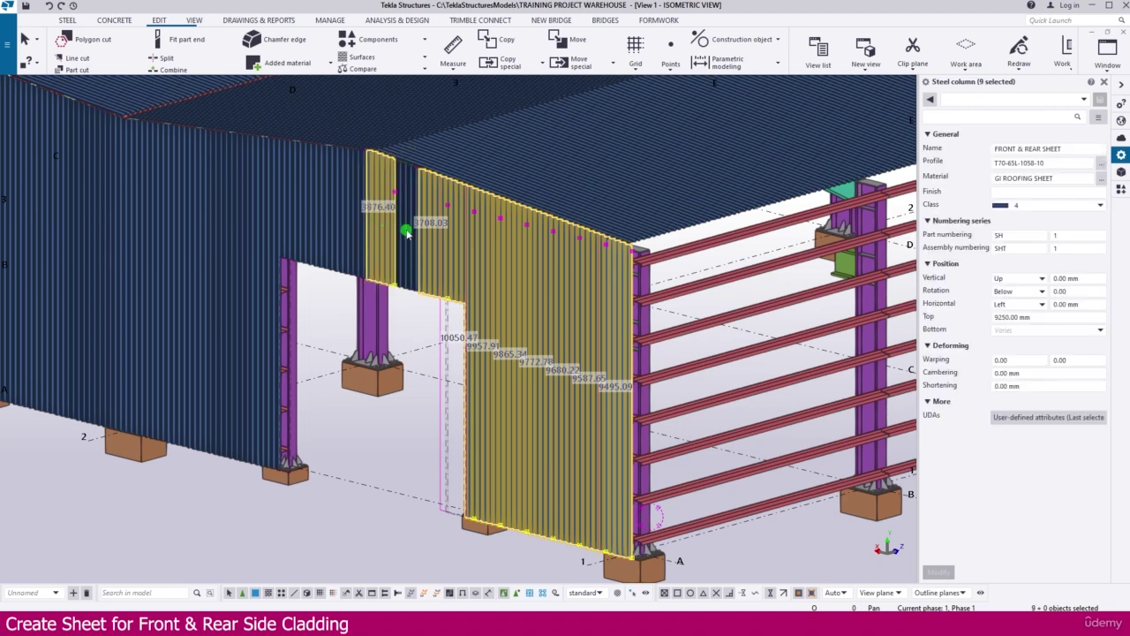
left_click(406, 233, "ctrl")
left_click(357, 243, "ctrl")
left_click(320, 244, "ctrl")
left_click(294, 247, "ctrl")
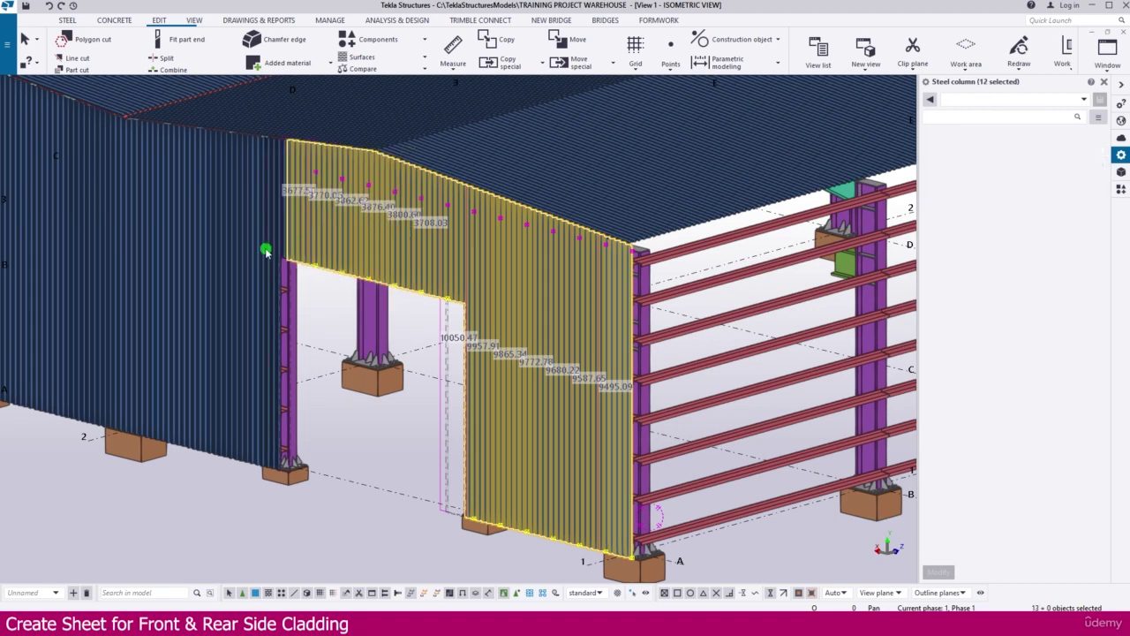
left_click(267, 261, "ctrl")
left_click(240, 320, "ctrl")
middle_click_drag(238, 327, 571, 366)
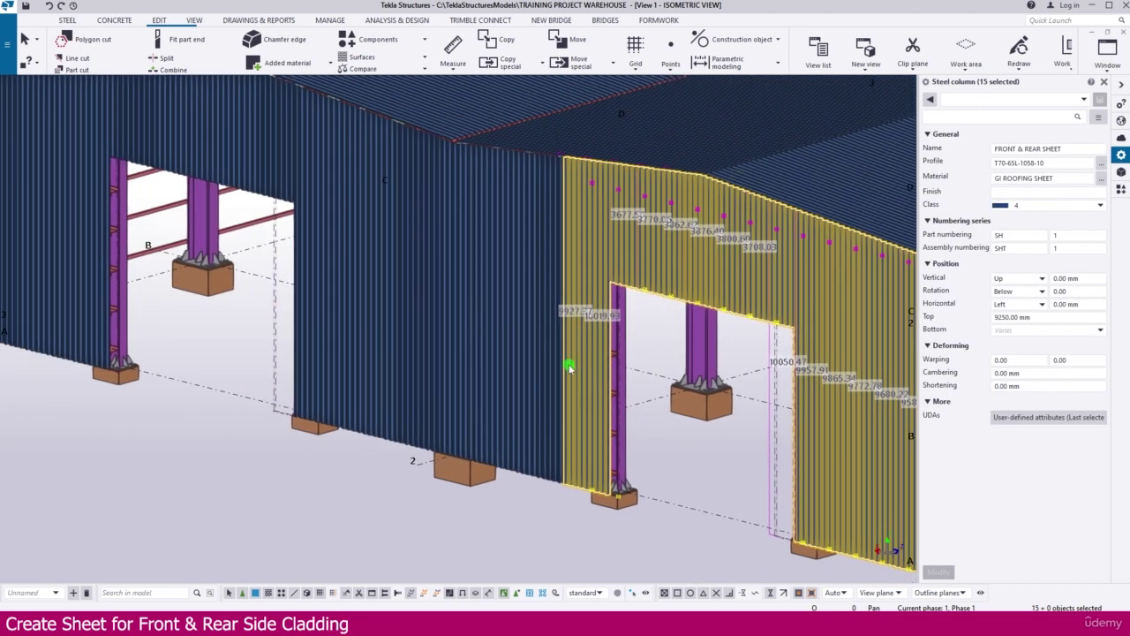
left_click(552, 368, "ctrl")
left_click(523, 366, "ctrl")
left_click(501, 364, "ctrl")
left_click(485, 361, "ctrl")
left_click(459, 364, "ctrl")
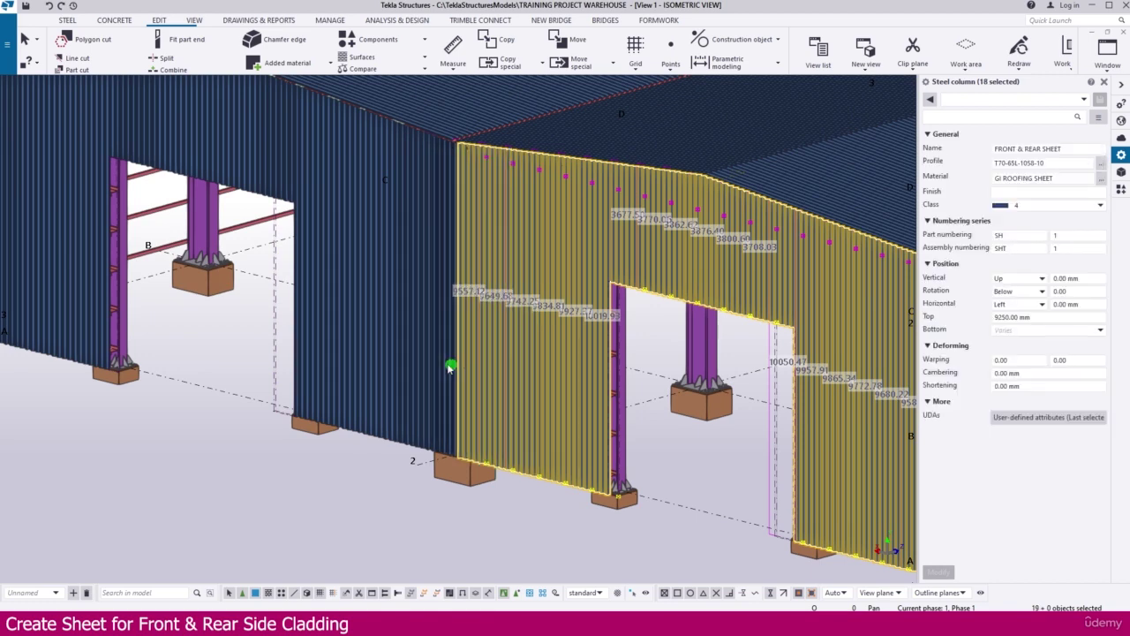
left_click(440, 362, "ctrl")
left_click(419, 362, "ctrl")
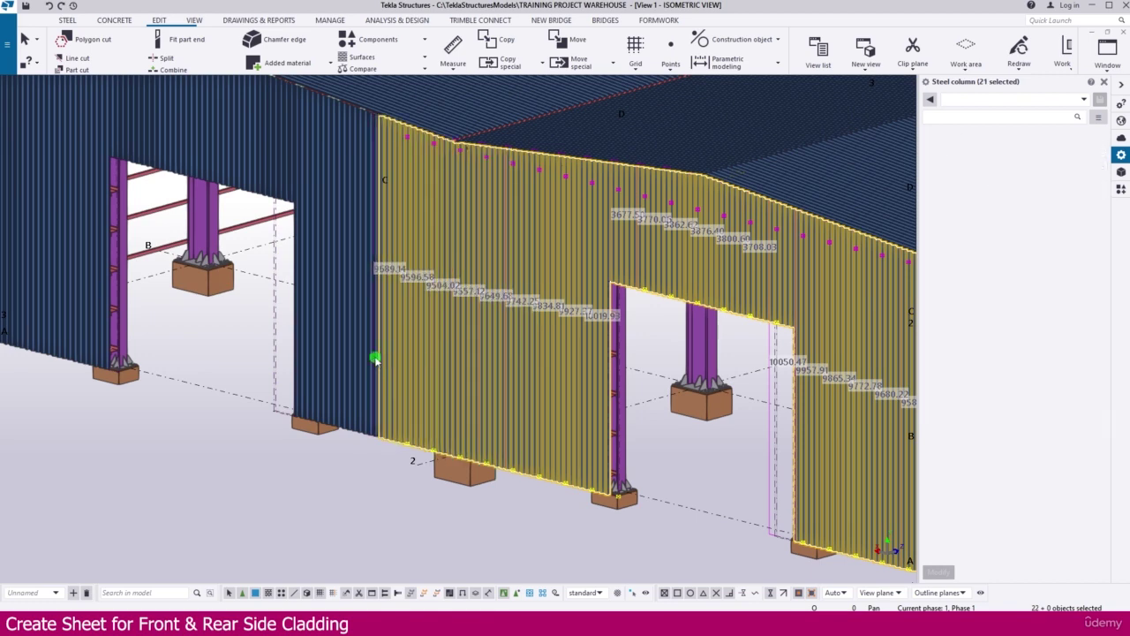
left_click(376, 359, "ctrl")
left_click(341, 357, "ctrl")
left_click(318, 358, "ctrl")
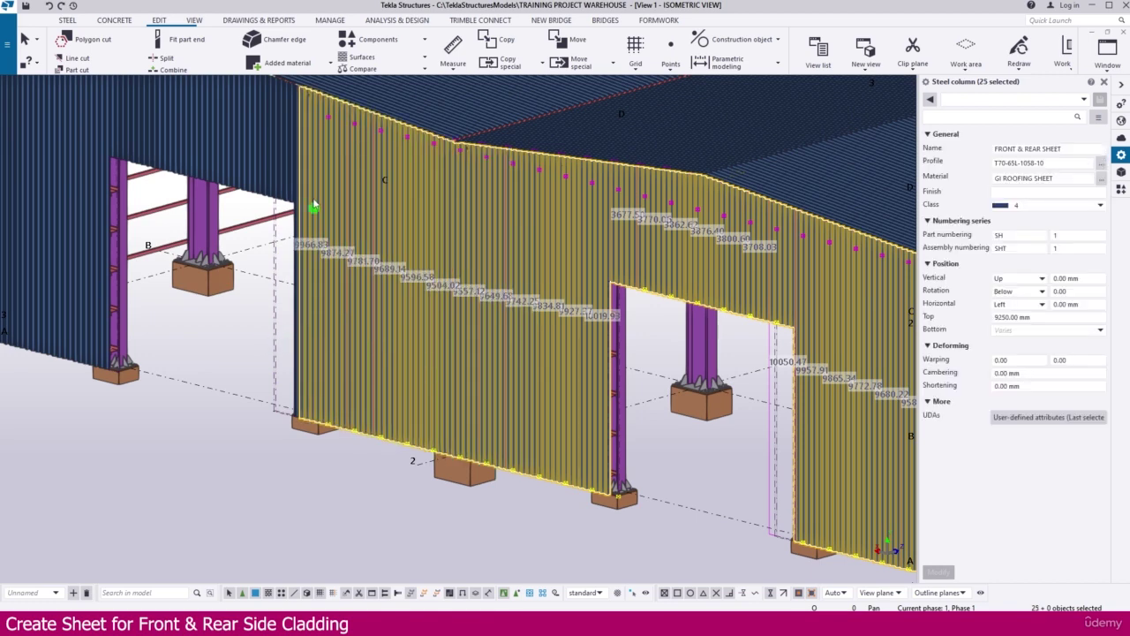
left_click(284, 158, "ctrl")
left_click(244, 147, "ctrl")
left_click(240, 147, "ctrl")
left_click(207, 147, "ctrl")
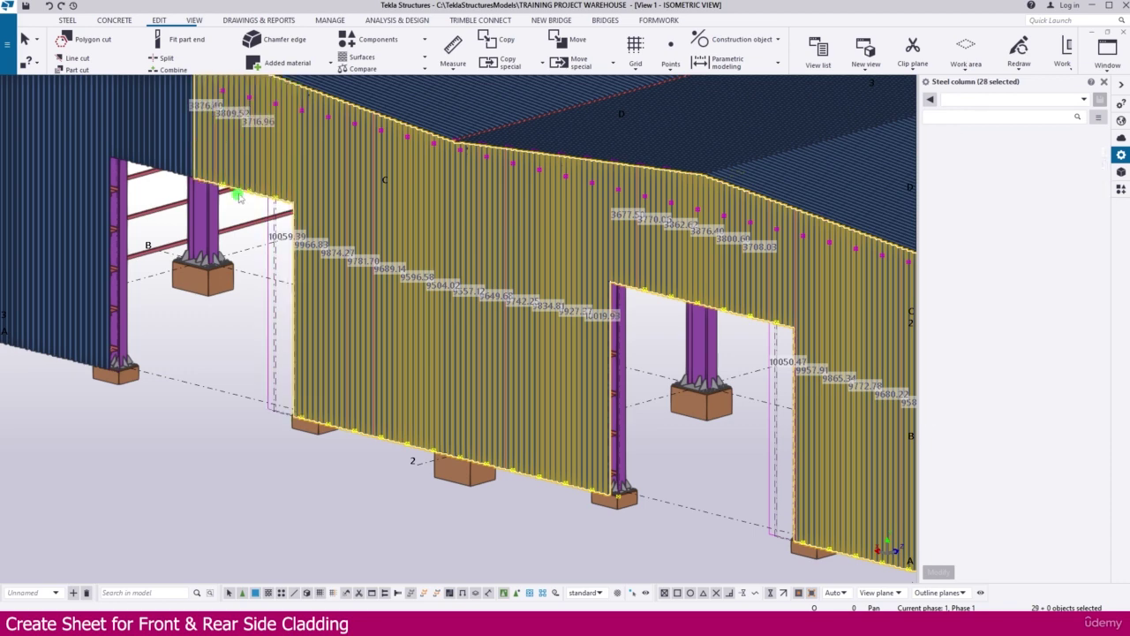
middle_click_drag(236, 194, 644, 364)
left_click(594, 313, "ctrl")
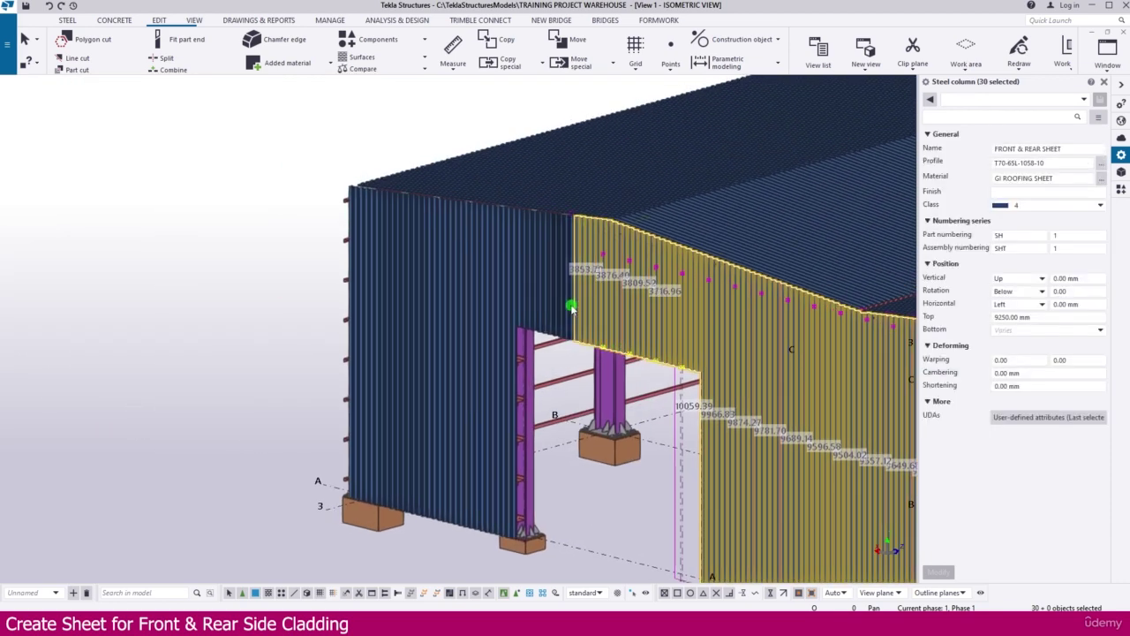
left_click(570, 307, "ctrl")
left_click(538, 308, "ctrl")
left_click(507, 308, "ctrl")
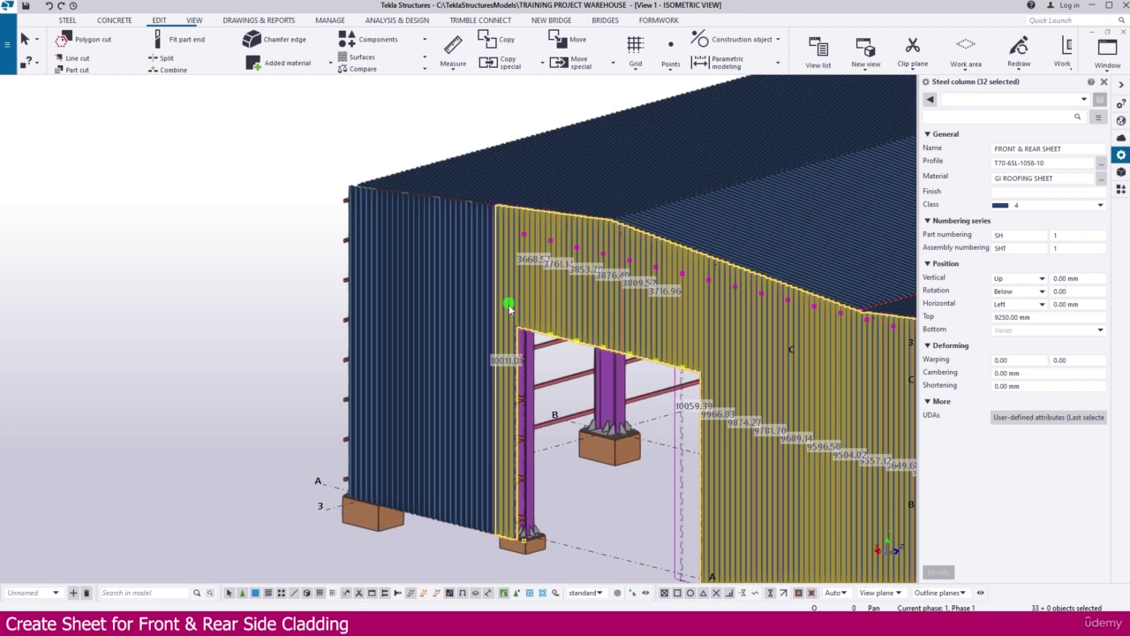
left_click(464, 301, "ctrl")
left_click(439, 292, "ctrl")
left_click(409, 280, "ctrl")
left_click(387, 272, "ctrl")
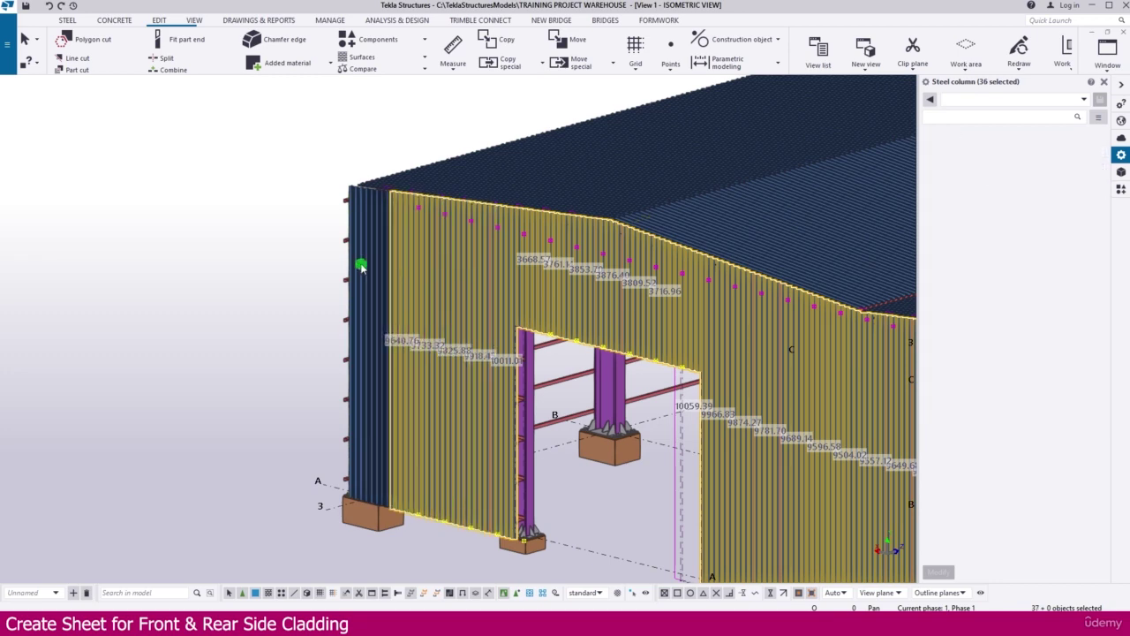
left_click(361, 266, "ctrl")
left_click(381, 256, "ctrl")
scroll(389, 270, "down", 4)
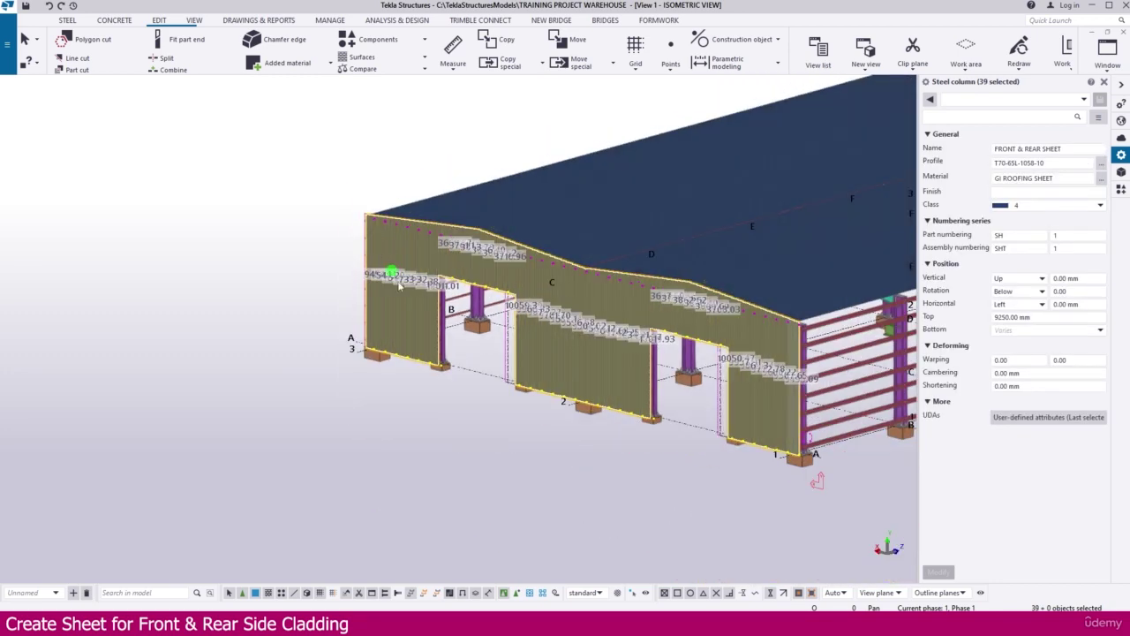
Keep the Grid A sheets selected and switch to the Grid 1 elevation view, showing the column bases at Grids A and B
scroll(605, 454, "up", 5)
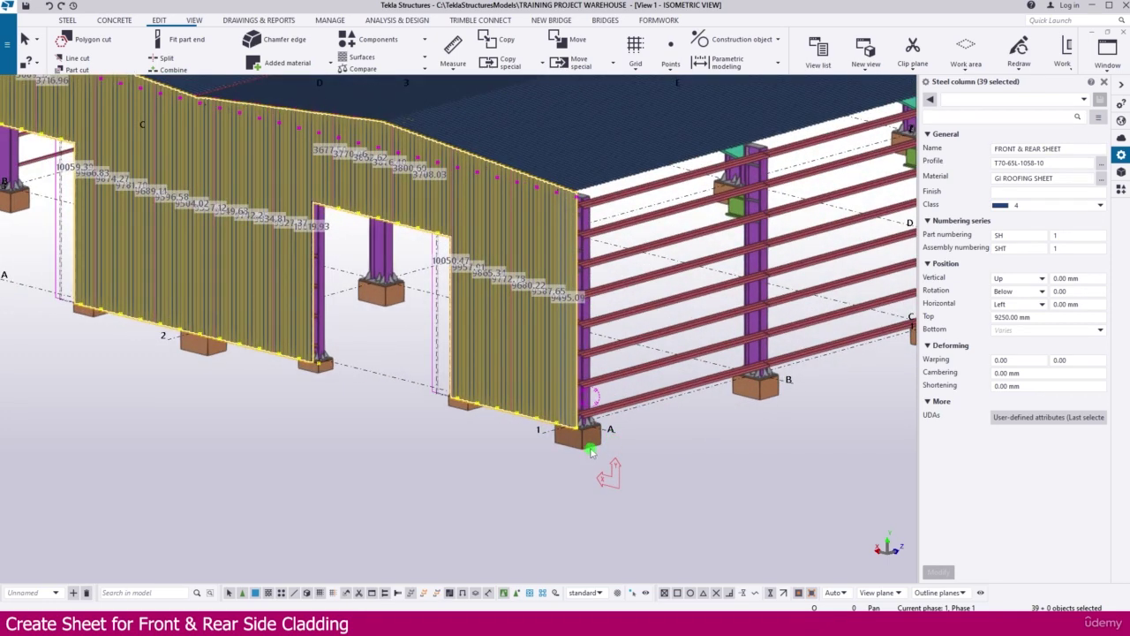
middle_click_drag(648, 448, 484, 470)
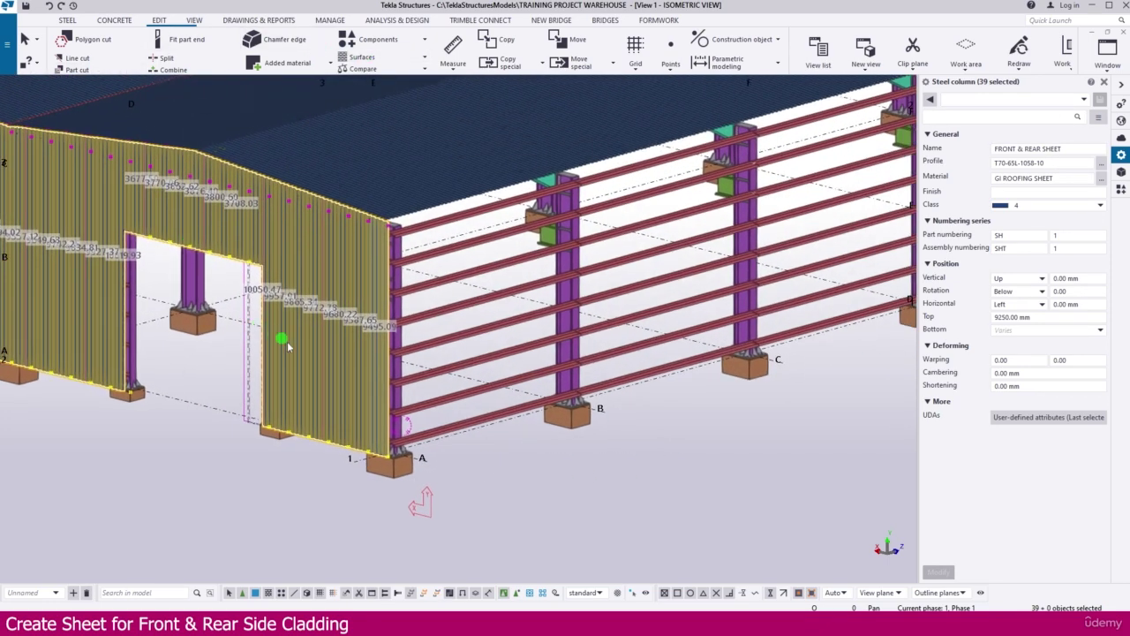
scroll(299, 362, "down", 2)
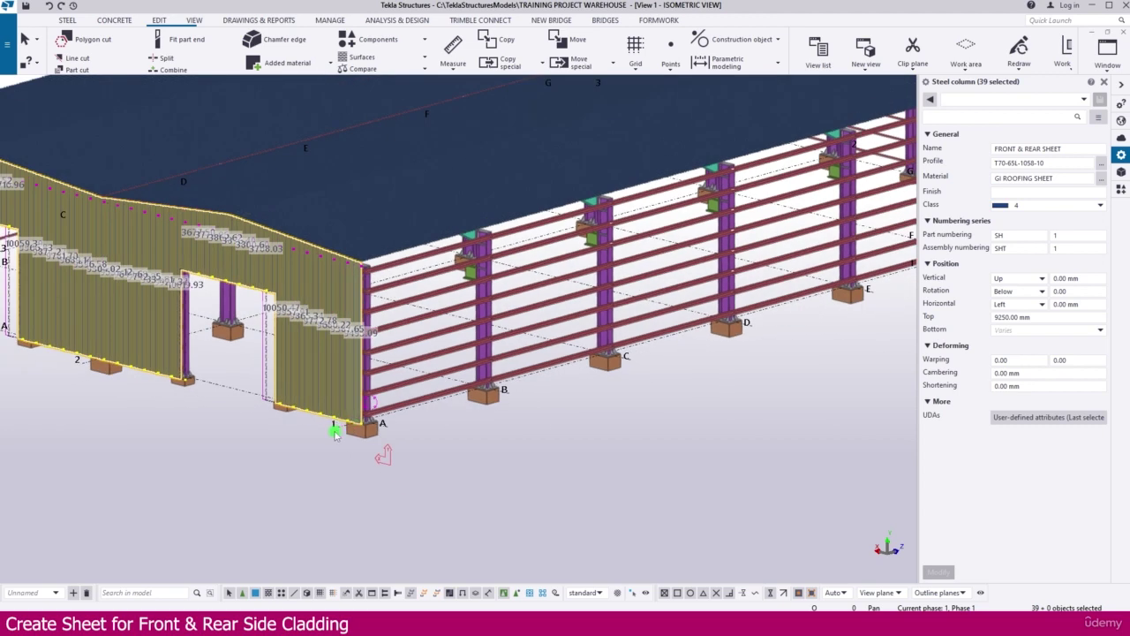
left_click(193, 19)
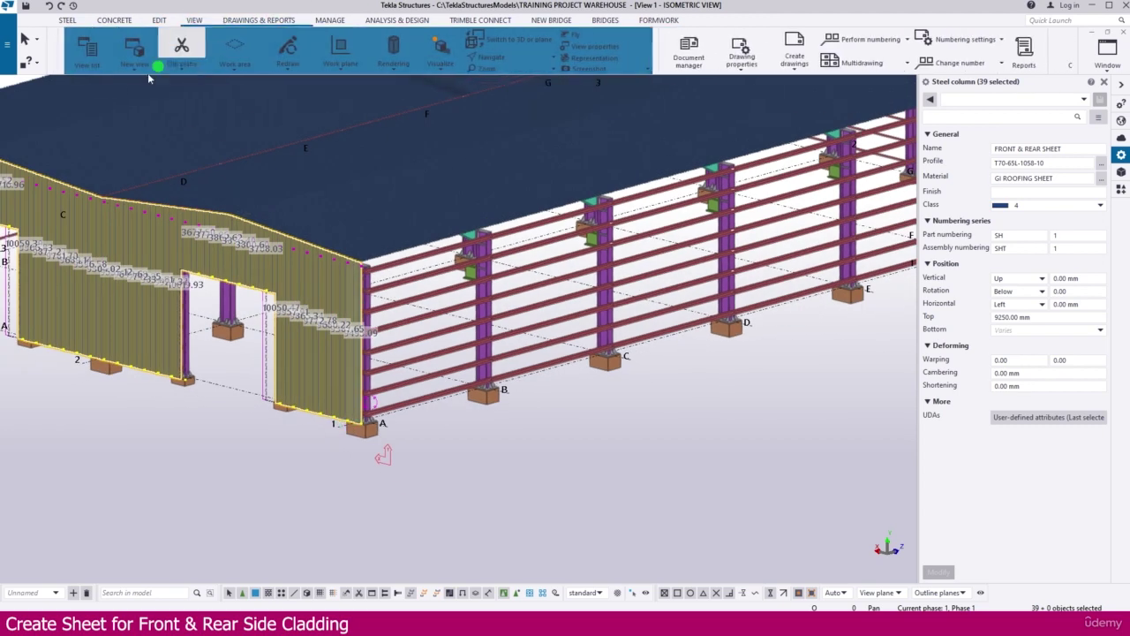
left_click(76, 55)
left_click(518, 168)
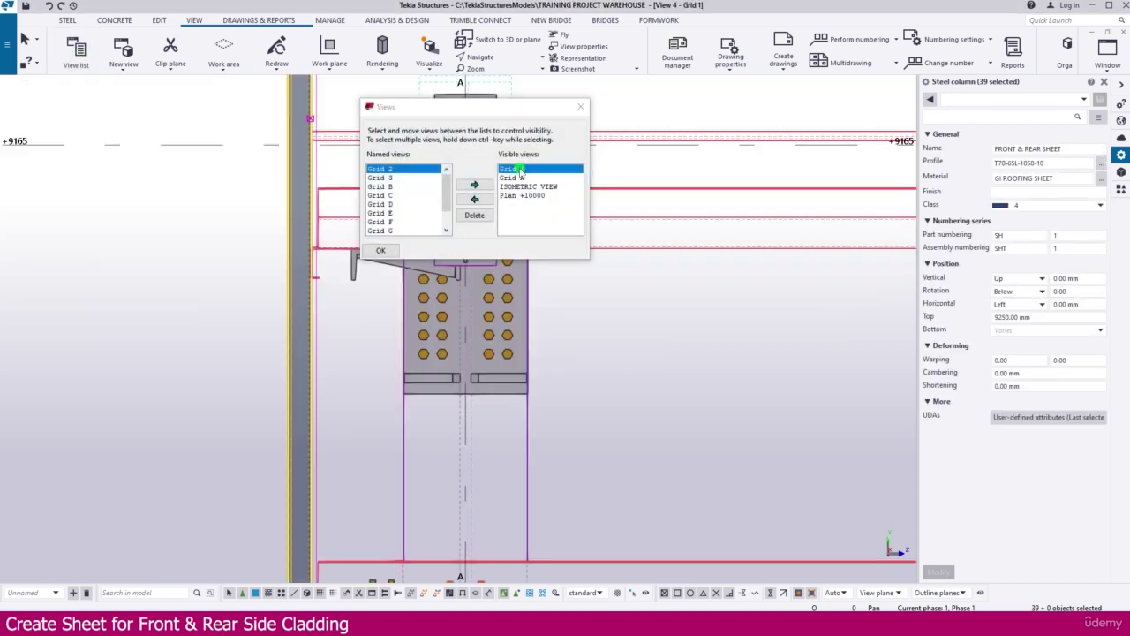
left_click(580, 108)
scroll(286, 193, "down", 6)
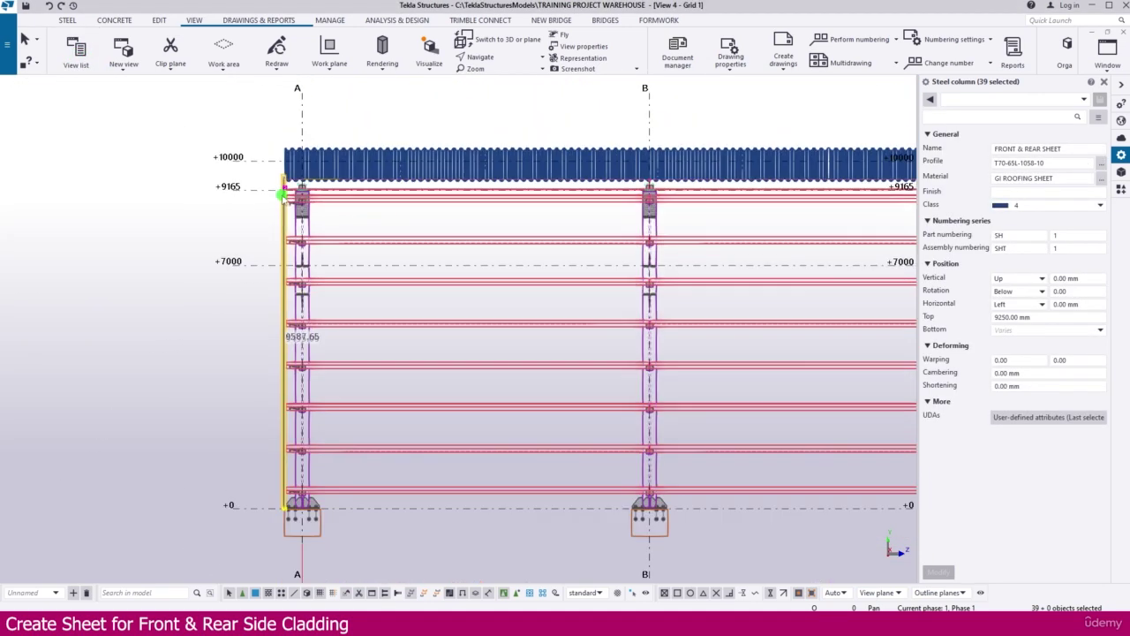
scroll(285, 192, "down", 2)
scroll(327, 323, "up", 2)
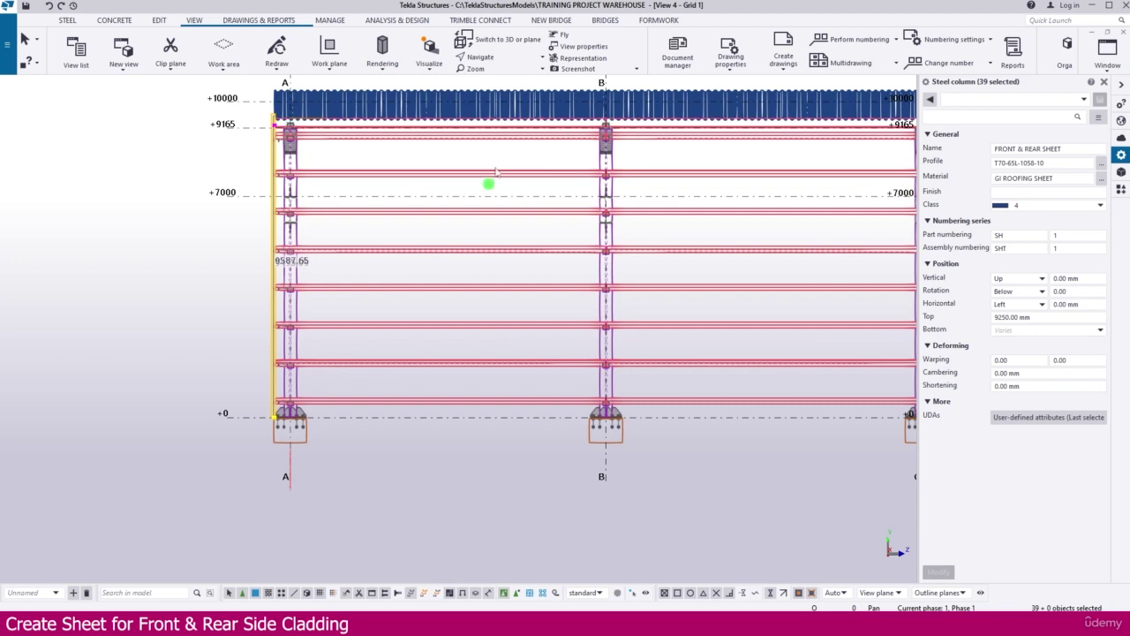
Set the work plane to the Grid 1 view plane at the Grid A column base using the Work plane tool
left_click(335, 75)
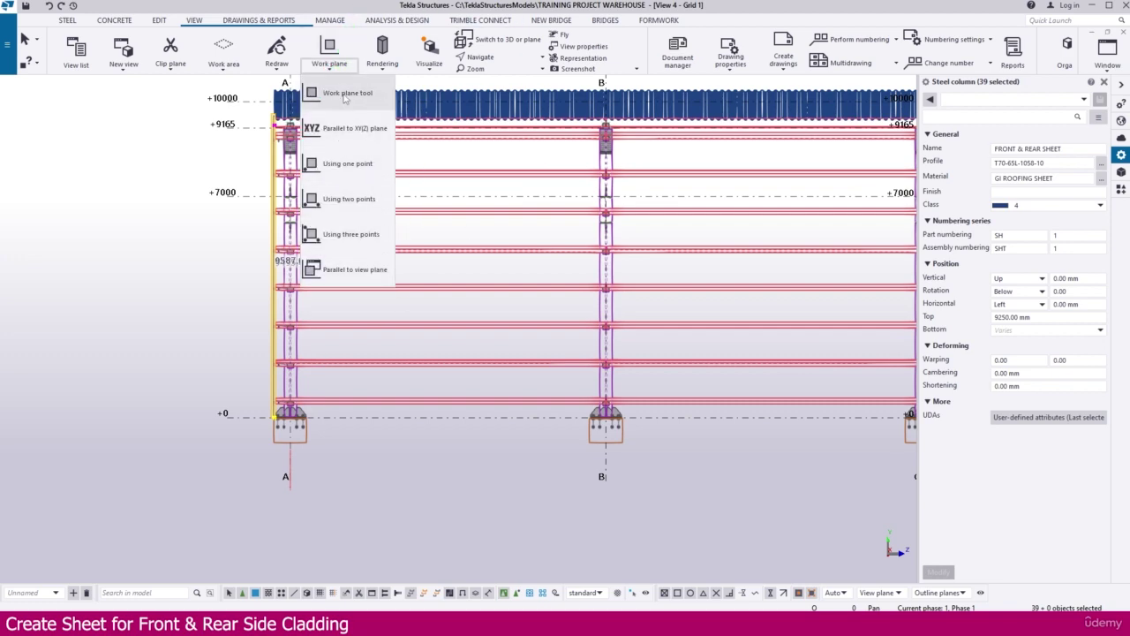
left_click(344, 100)
scroll(285, 419, "up", 4)
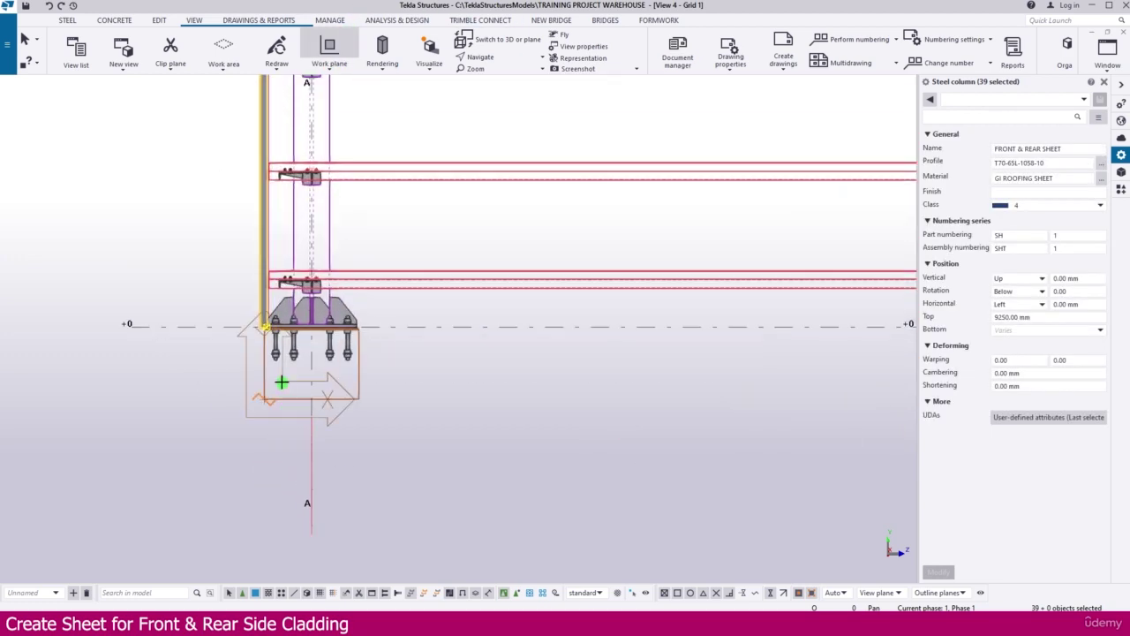
scroll(329, 411, "down", 4)
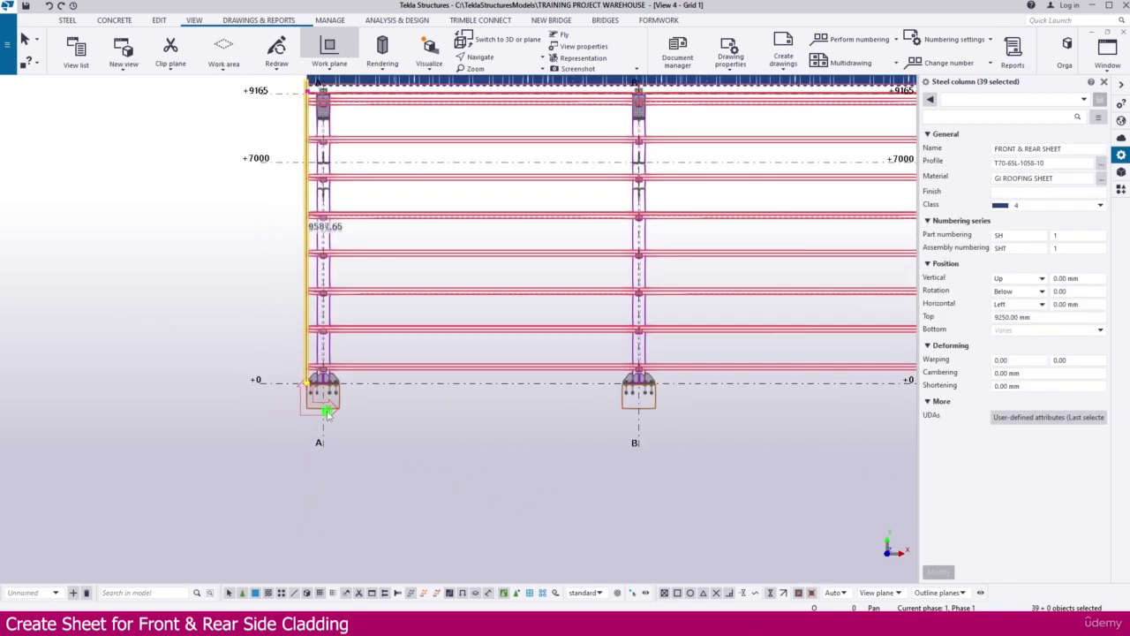
Start a mirrored copy of the selected Grid A sheets with a vertical mirror line on Grid D: X0 30525, Y0 -1200, angle 90
scroll(327, 415, "down", 3)
middle_click_drag(739, 459, 487, 451)
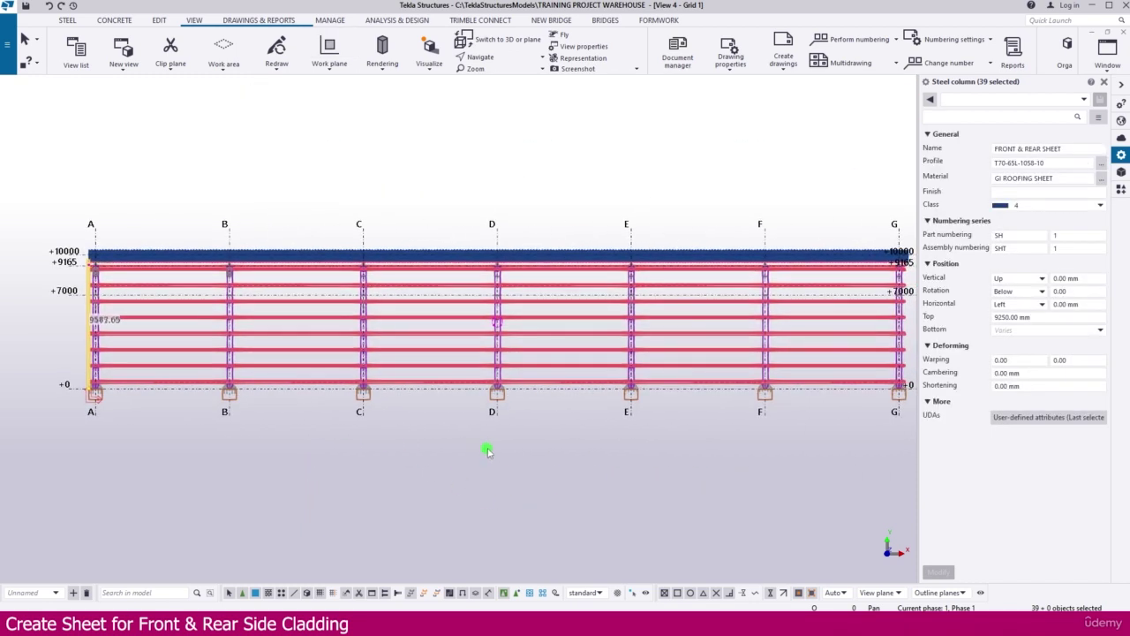
right_click(524, 191)
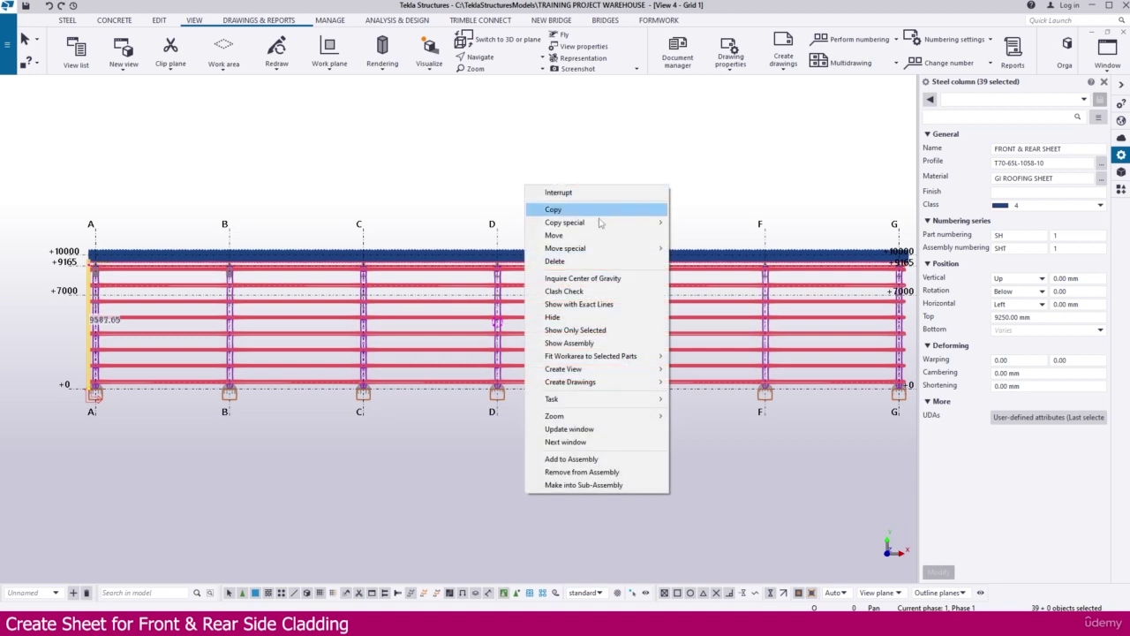
mouse_move(600, 222)
left_click(699, 248)
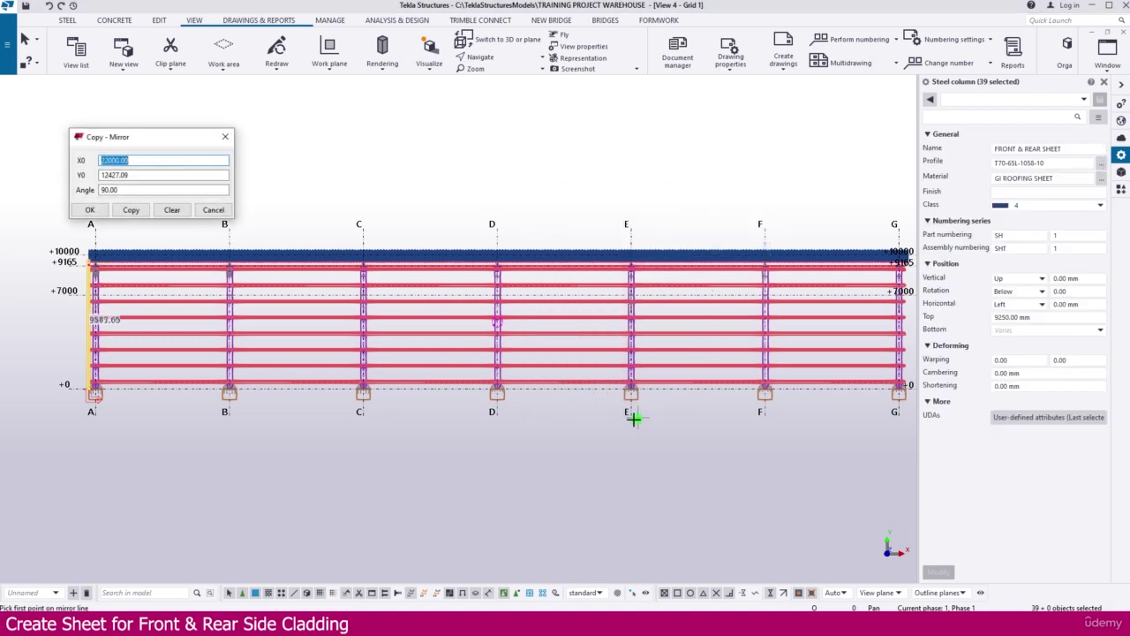
scroll(517, 413, "up", 8)
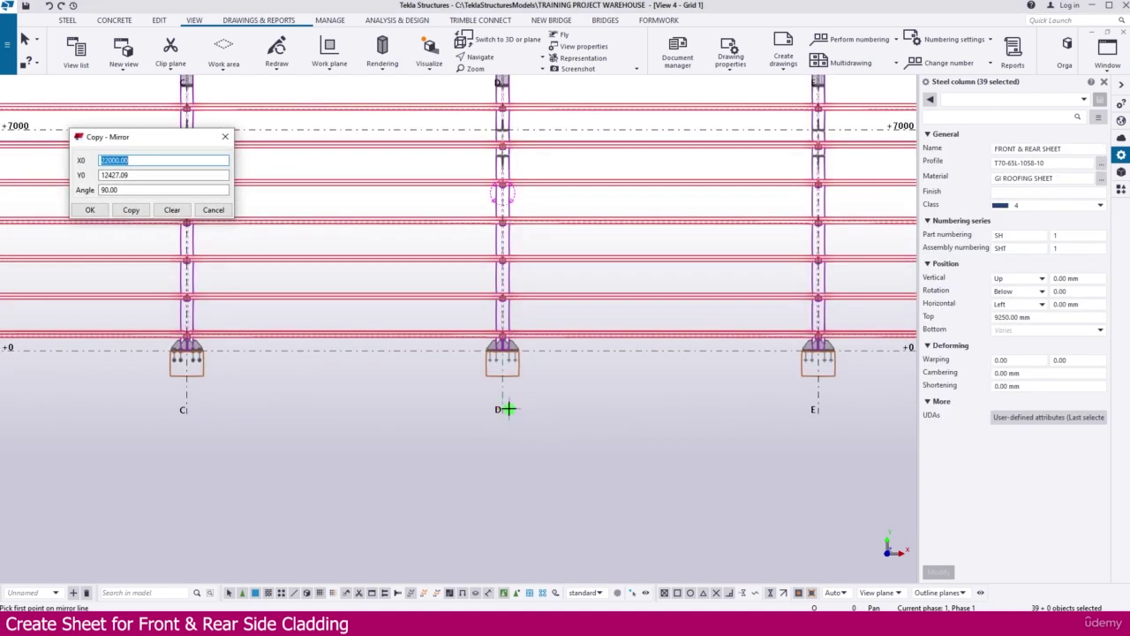
left_click(482, 446)
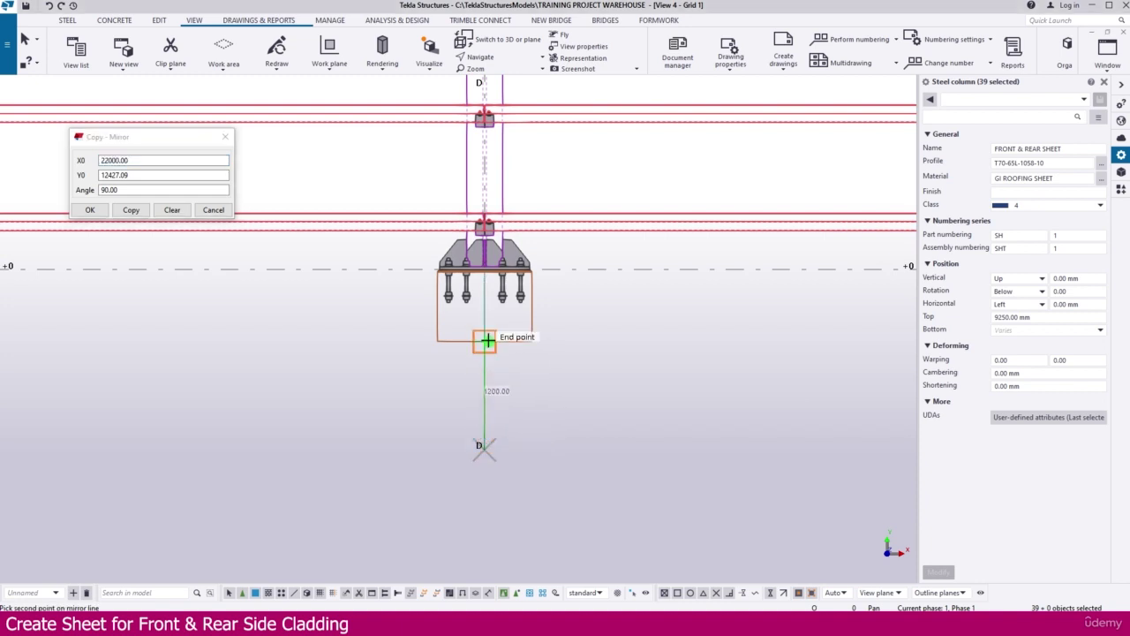
left_click(486, 316)
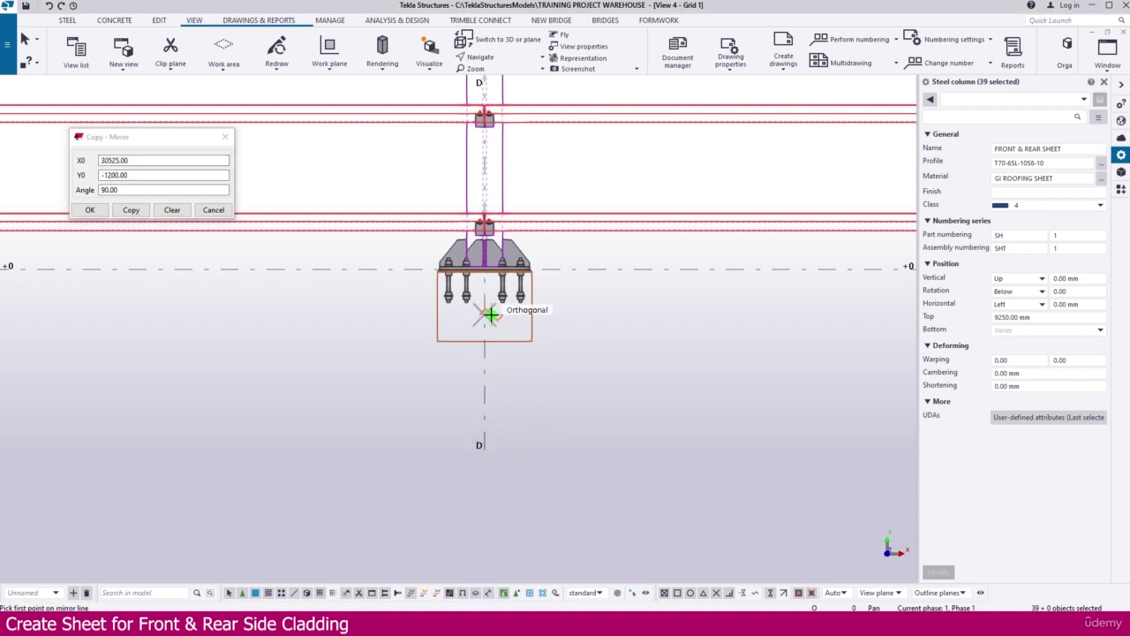
Create the mirrored copy of the cladding sheets at Grid G and expand the view depth to include the new objects
left_click(133, 212)
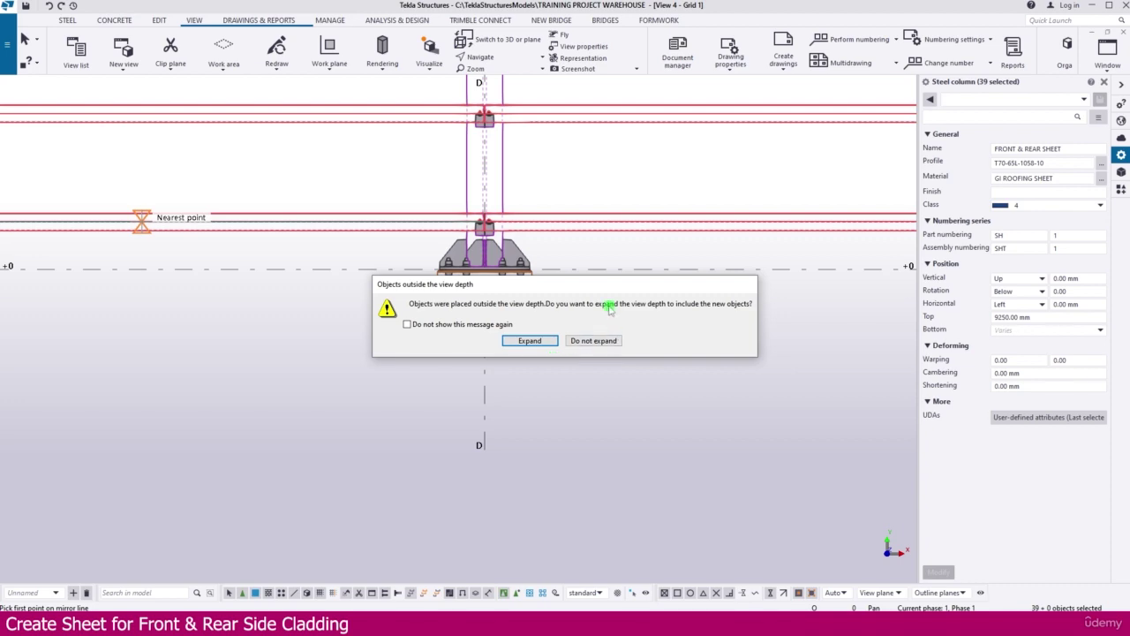
left_click(529, 341)
scroll(522, 335, "down", 5)
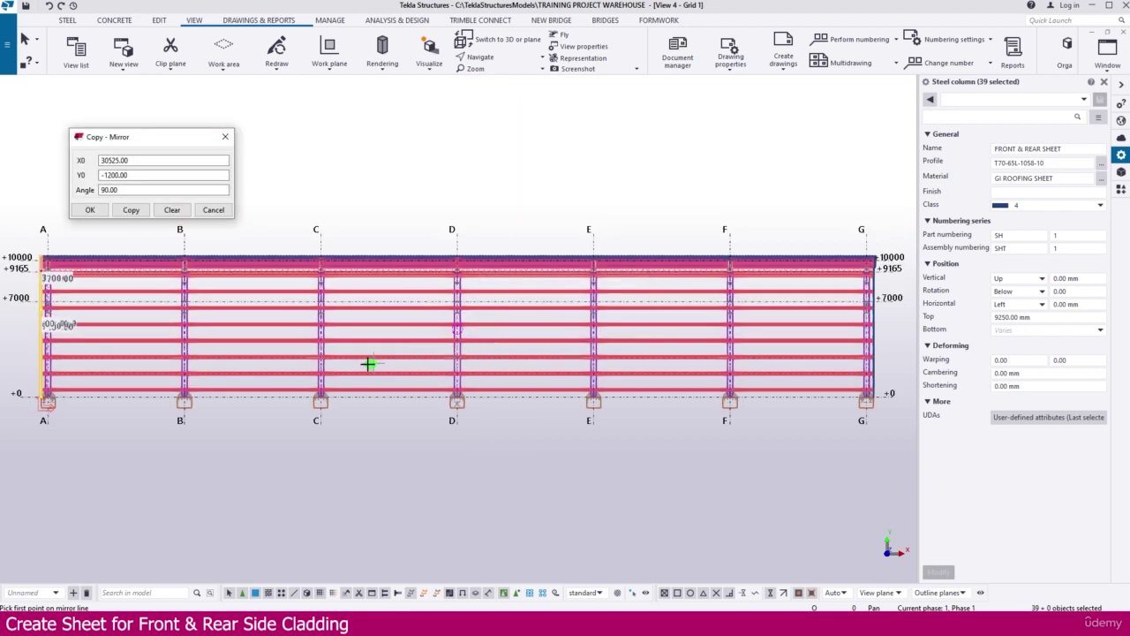
scroll(707, 274, "up", 5)
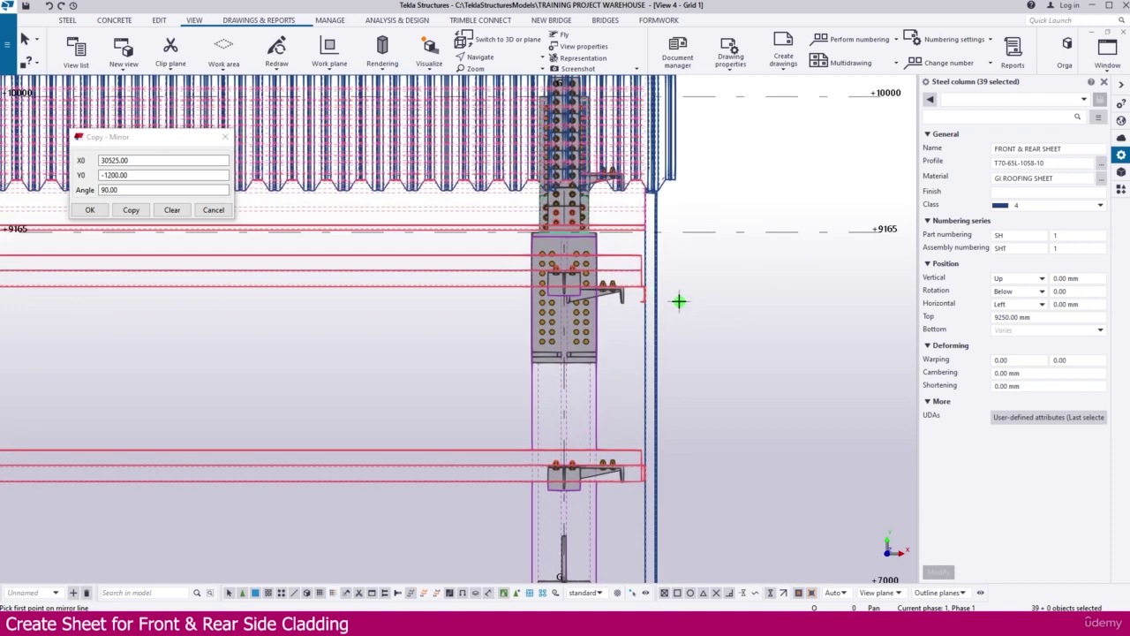
End the mirror copy, clear the sheet selection in the isometric view, and examine the rear cladding along Grid G
key("ctrl+Tab")
key("ctrl+Tab")
key("ctrl+Tab")
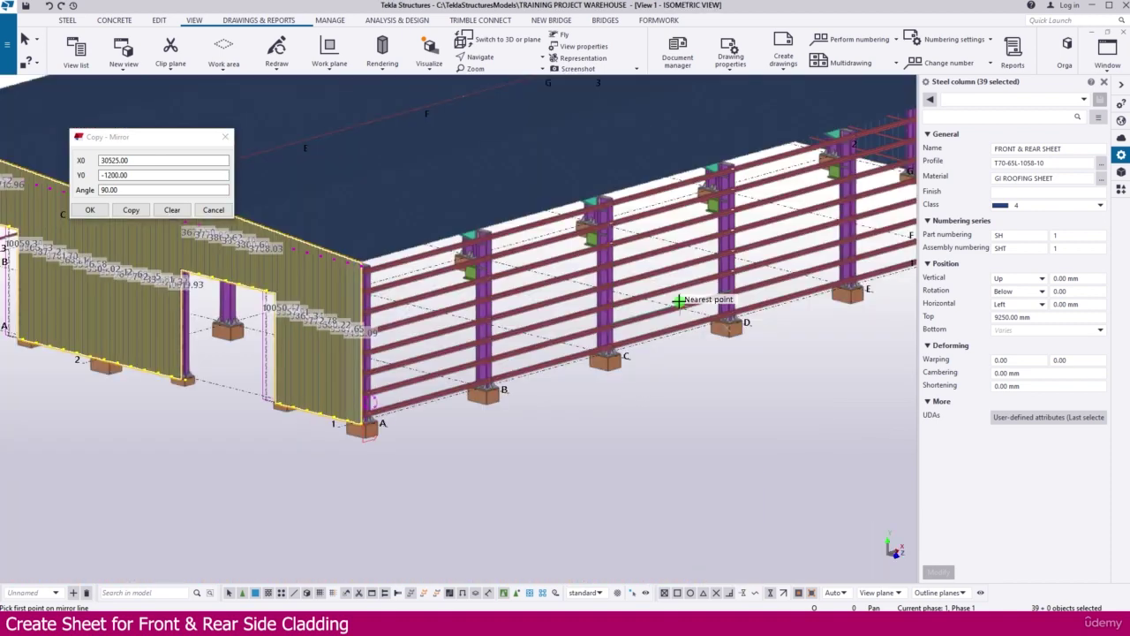
scroll(519, 321, "down", 2)
scroll(519, 321, "down", 3)
key("Escape")
left_click(694, 350)
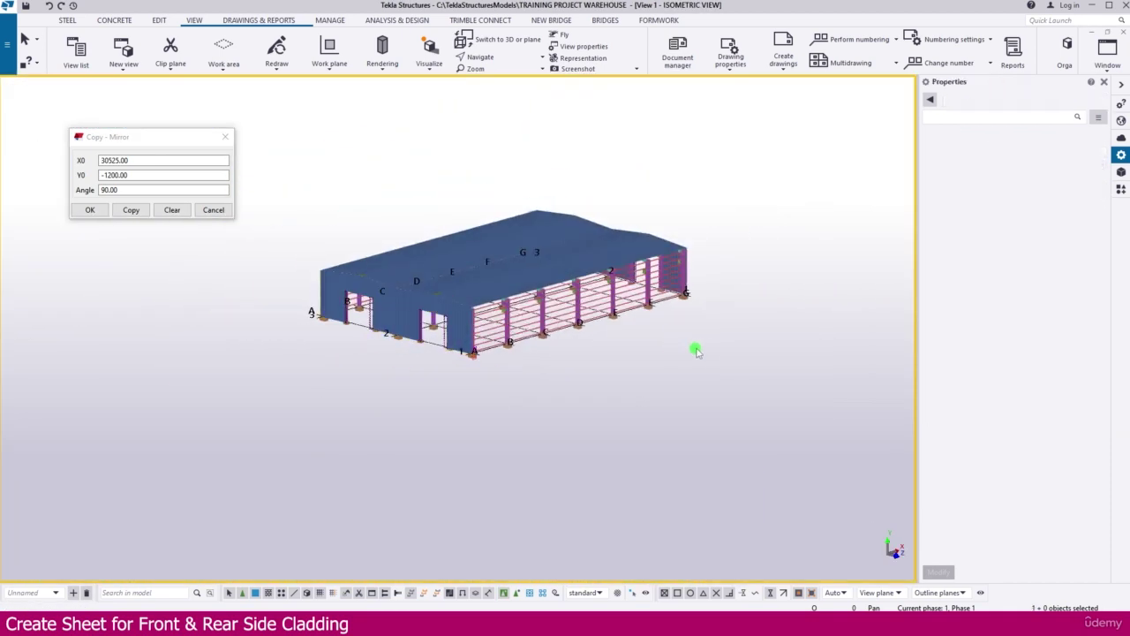
middle_click_drag(724, 352, 511, 344, "ctrl")
scroll(801, 397, "up", 6)
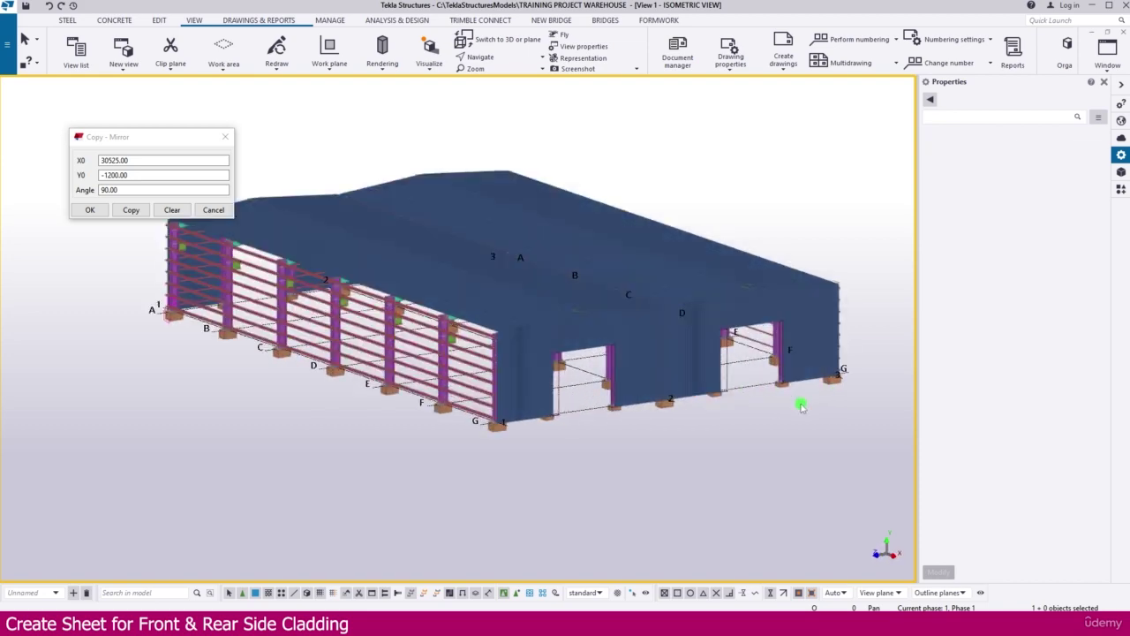
Inspect how the rear cladding meets the roof sheets and side girts at the Grid G corner
scroll(785, 398, "down", 6)
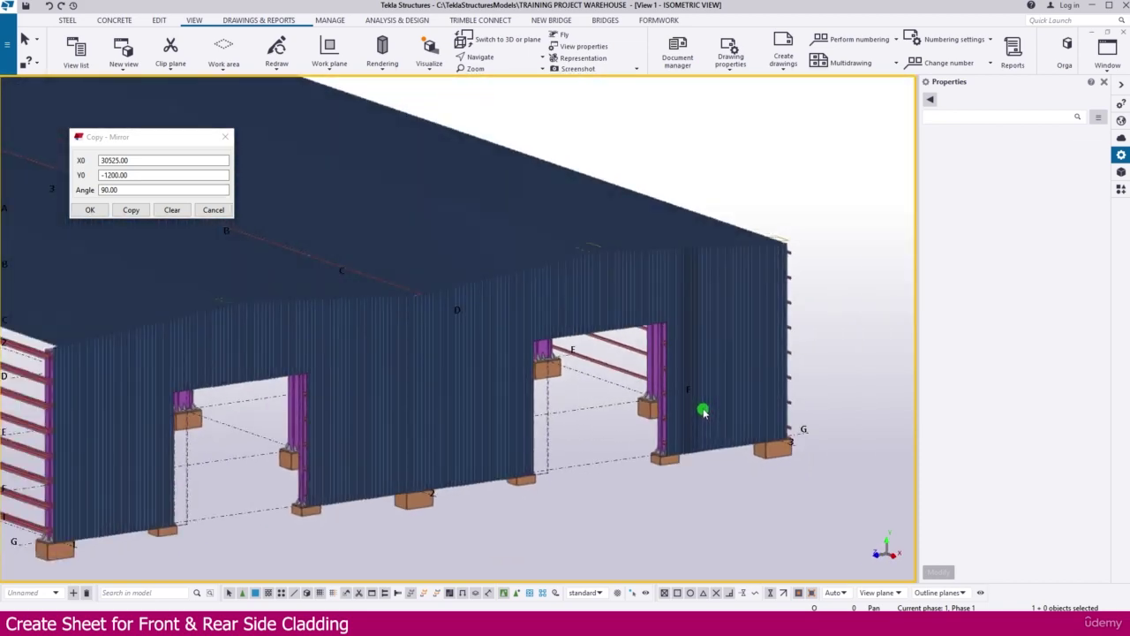
middle_click_drag(587, 375, 646, 267, "ctrl")
scroll(671, 166, "up", 7)
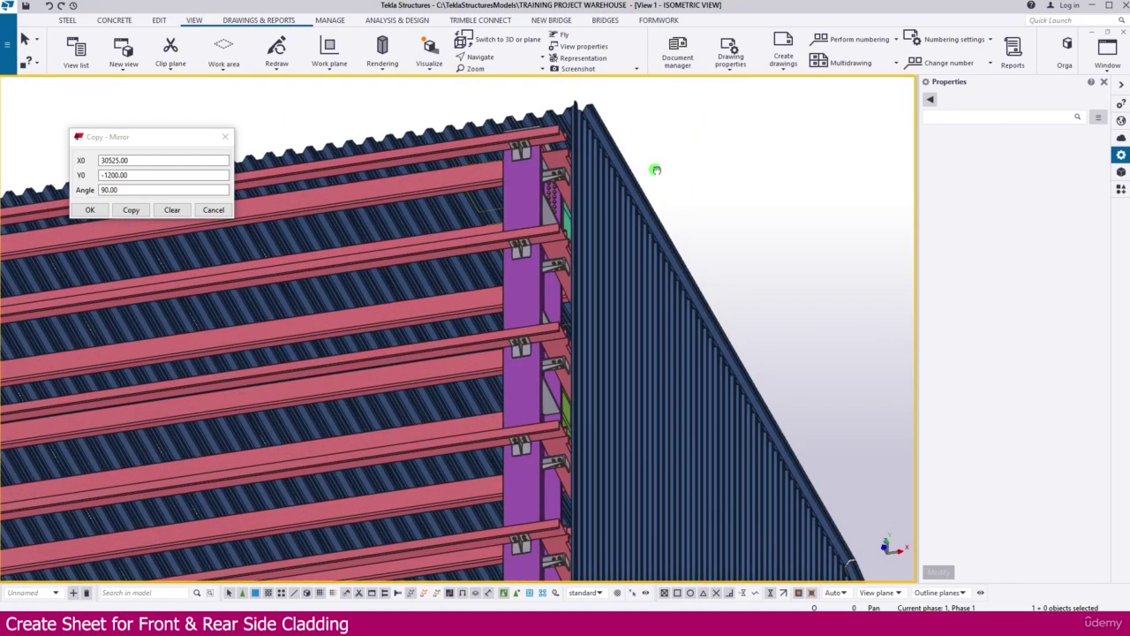
middle_click_drag(656, 170, 669, 286)
scroll(625, 225, "up", 3)
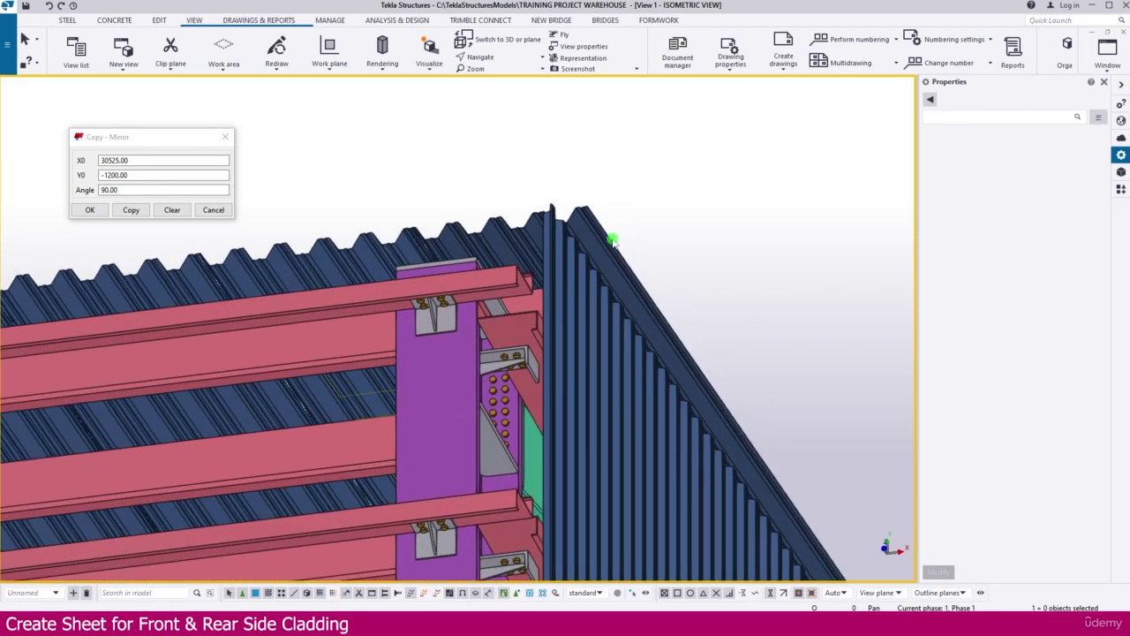
scroll(612, 238, "down", 8)
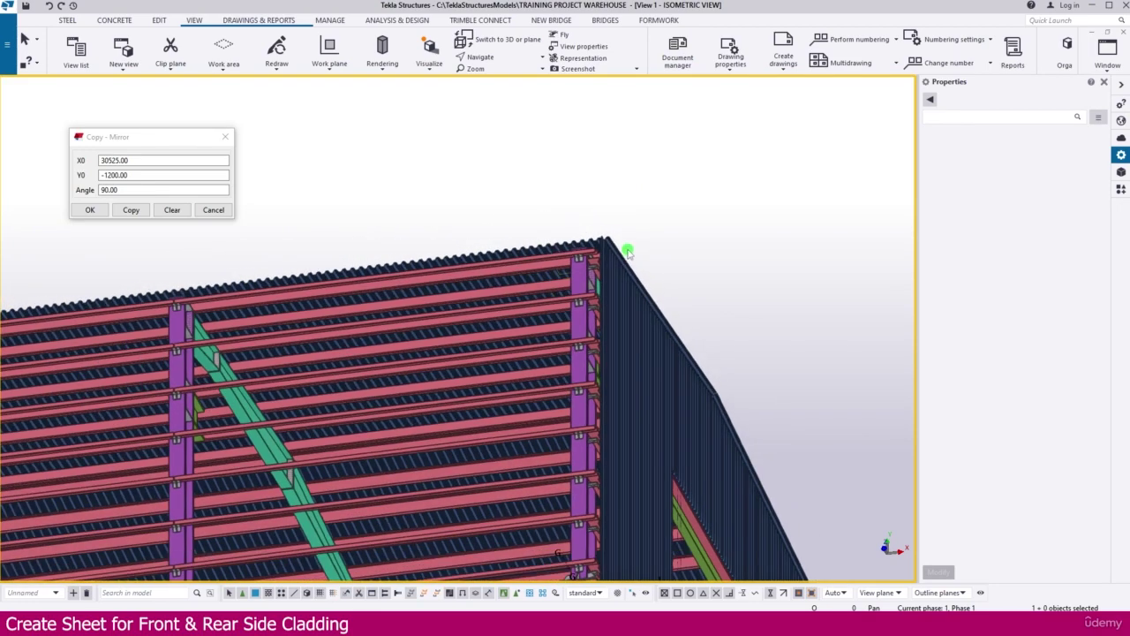
scroll(636, 275, "down", 8)
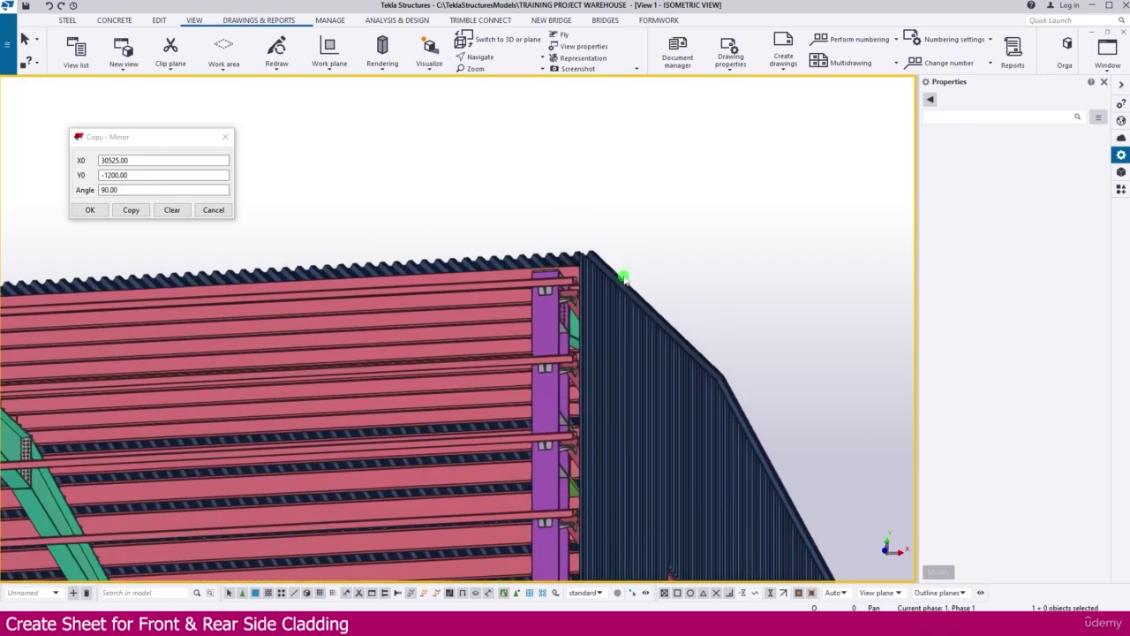
Review the whole warehouse from the Grid 1 side, comparing the Grid A front with the Grid G rear
scroll(626, 275, "down", 3)
middle_click_drag(570, 371, 643, 422, "ctrl")
scroll(530, 362, "down", 2)
middle_click_drag(494, 369, 736, 392)
scroll(733, 385, "down", 3)
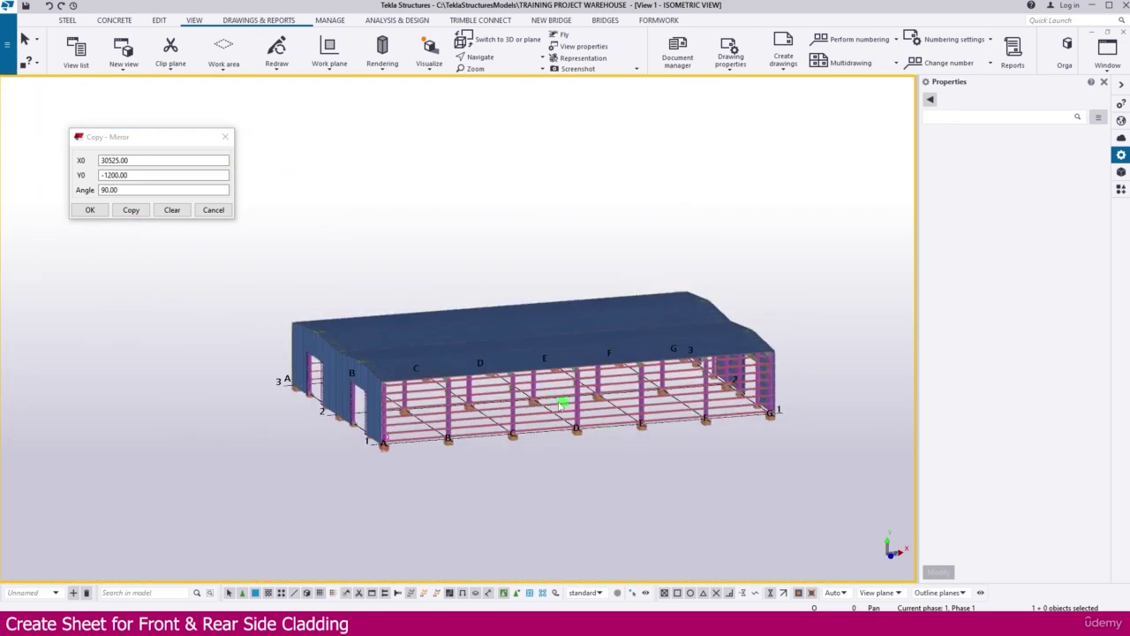
middle_click_drag(560, 404, 615, 408, "ctrl")
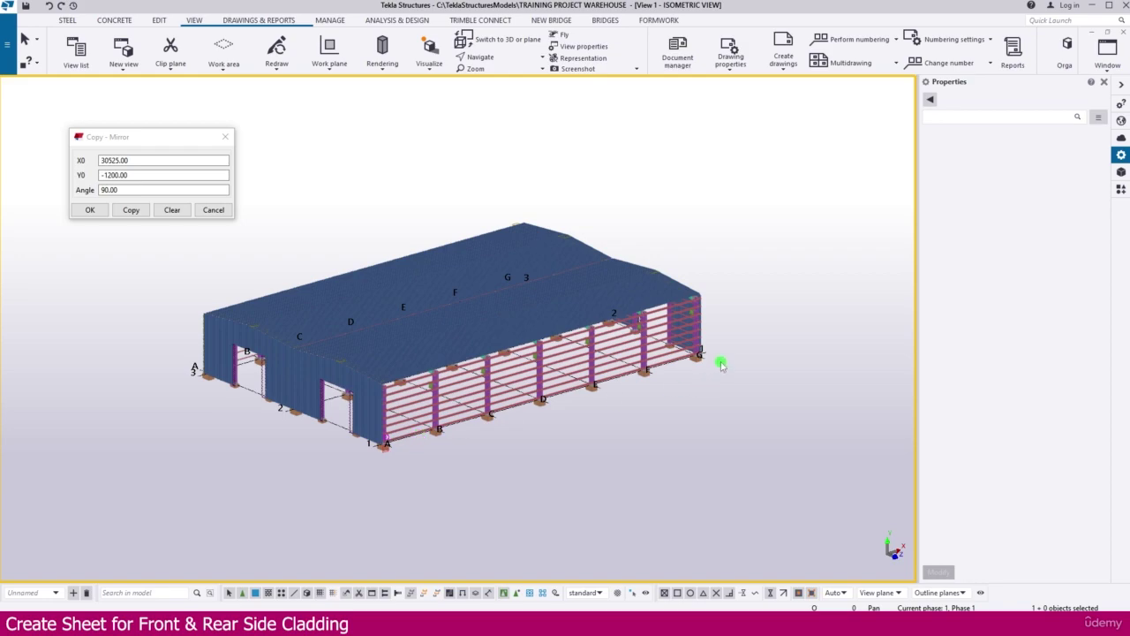